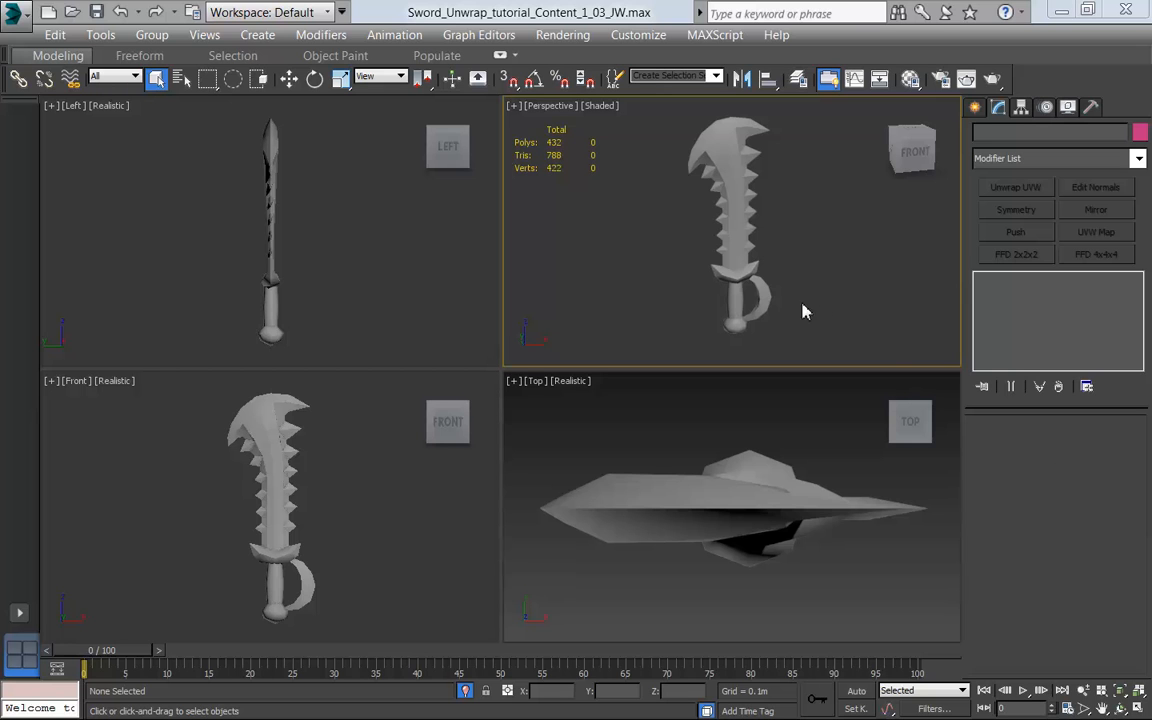
Step: Maximize the Perspective viewport and select the visible sword model
left_click_drag(793, 267, 840, 271)
mouse_move(838, 277)
middle_mouse_down("alt")
mouse_move(852, 280)
mouse_move(824, 294)
mouse_move(671, 275)
mouse_move(846, 273)
mouse_move(869, 288)
mouse_move(865, 299)
mouse_move(877, 303)
mouse_move(882, 288)
mouse_move(872, 303)
middle_mouse_up("alt")
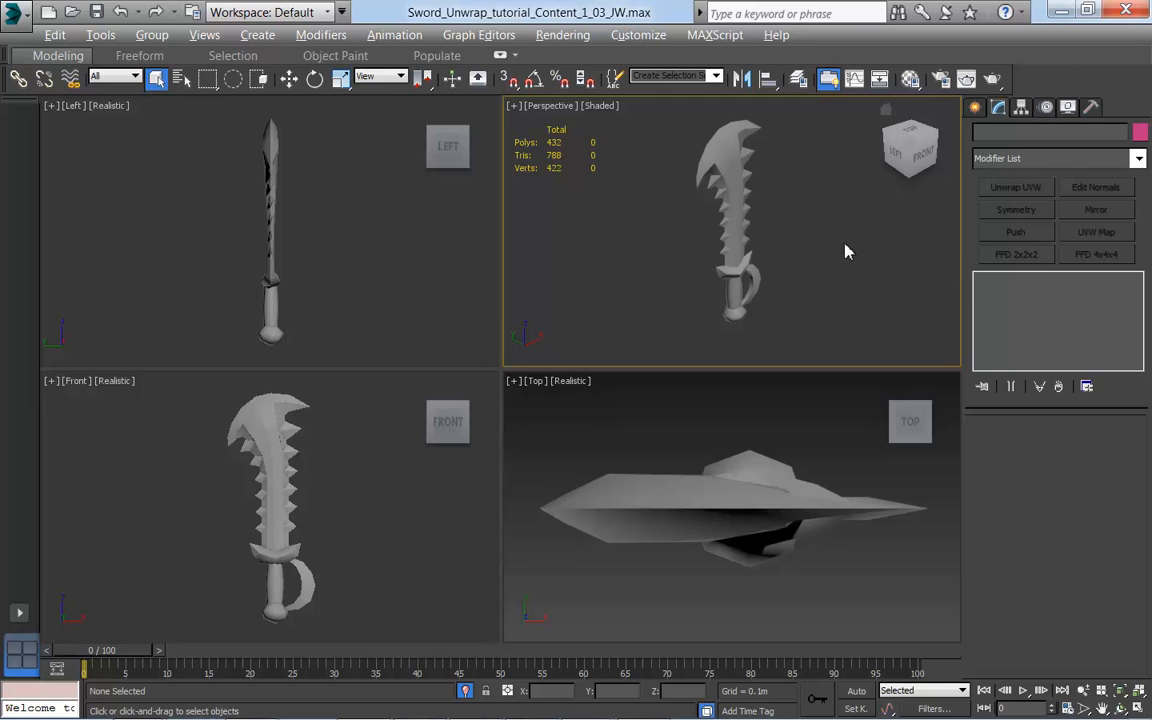
key("alt+w")
middle_click_drag(668, 403, 493, 357, "alt")
mouse_move(742, 373)
middle_mouse_down("alt")
mouse_move(635, 375)
mouse_move(756, 363)
middle_mouse_up("alt")
middle_click_drag(653, 365, 727, 350)
left_click(489, 314)
middle_click_drag(617, 363, 566, 360, "alt")
scroll(776, 414, "down", 2)
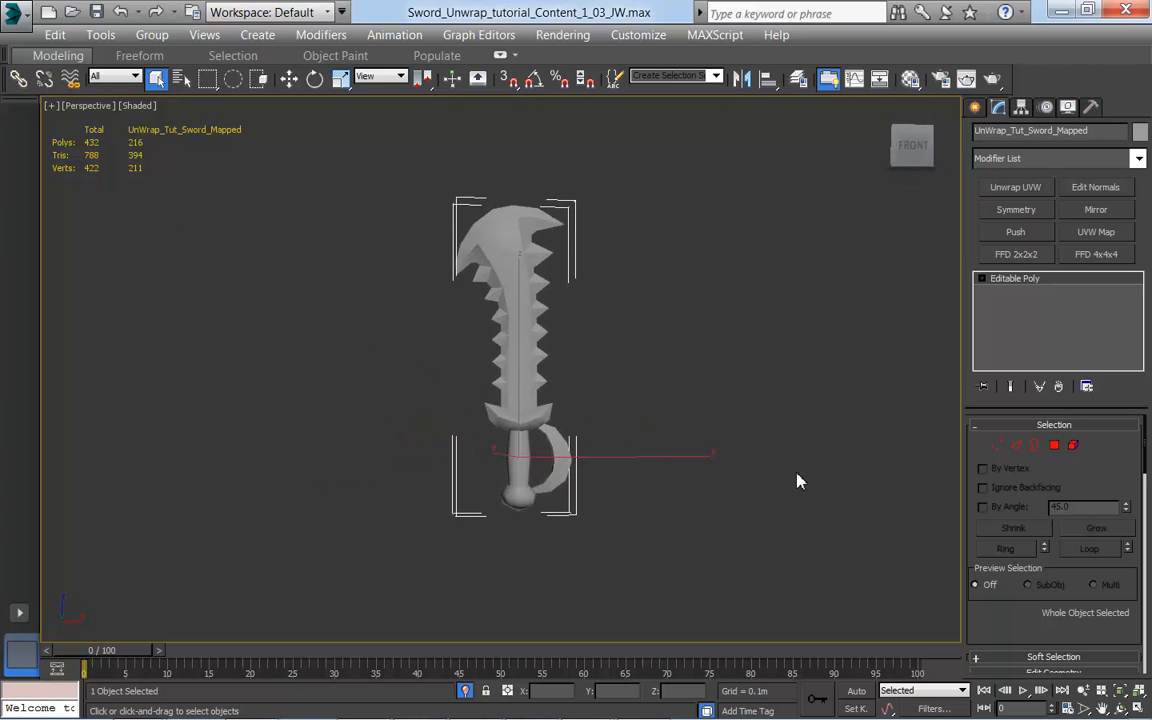
Step: Examine the sword's polygon layout with edged faces displayed, and return to plain shading
key("F4")
middle_click_drag(613, 410, 751, 417, "alt")
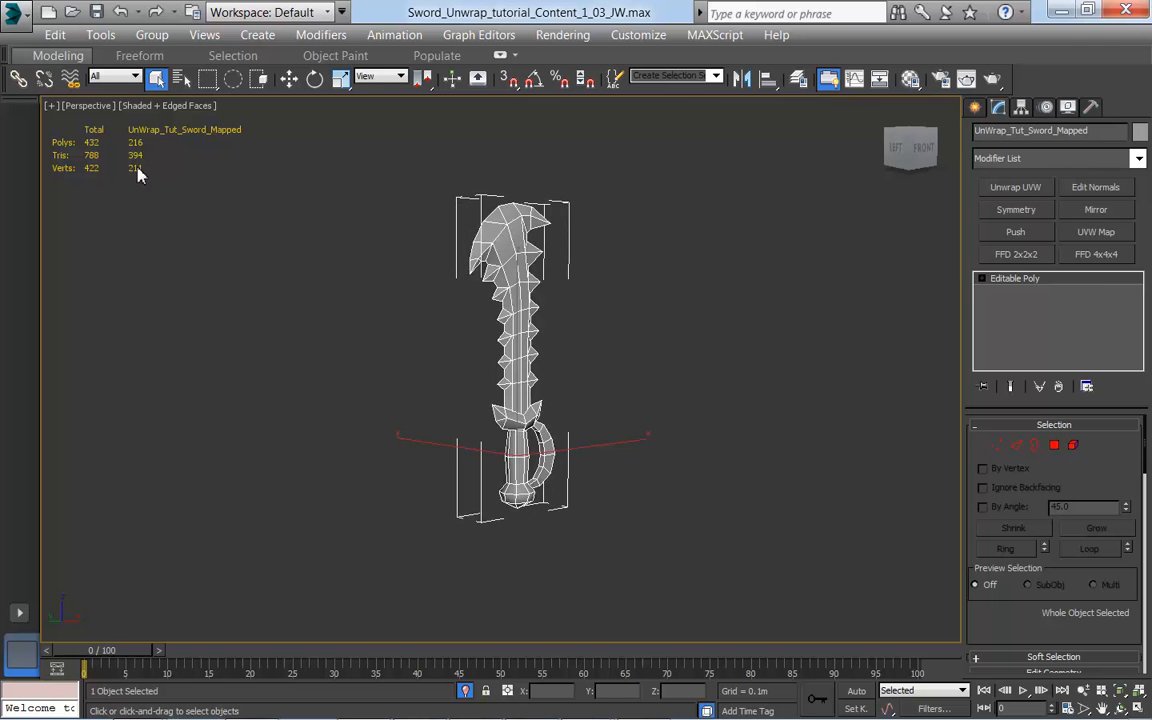
mouse_move(733, 391)
middle_mouse_down("alt")
mouse_move(399, 404)
mouse_move(718, 414)
mouse_move(689, 411)
mouse_move(669, 386)
mouse_move(728, 401)
mouse_move(666, 391)
mouse_move(692, 385)
mouse_move(658, 399)
mouse_move(746, 393)
mouse_move(677, 390)
middle_mouse_up("alt")
key("F4")
scroll(671, 398, "up", 4)
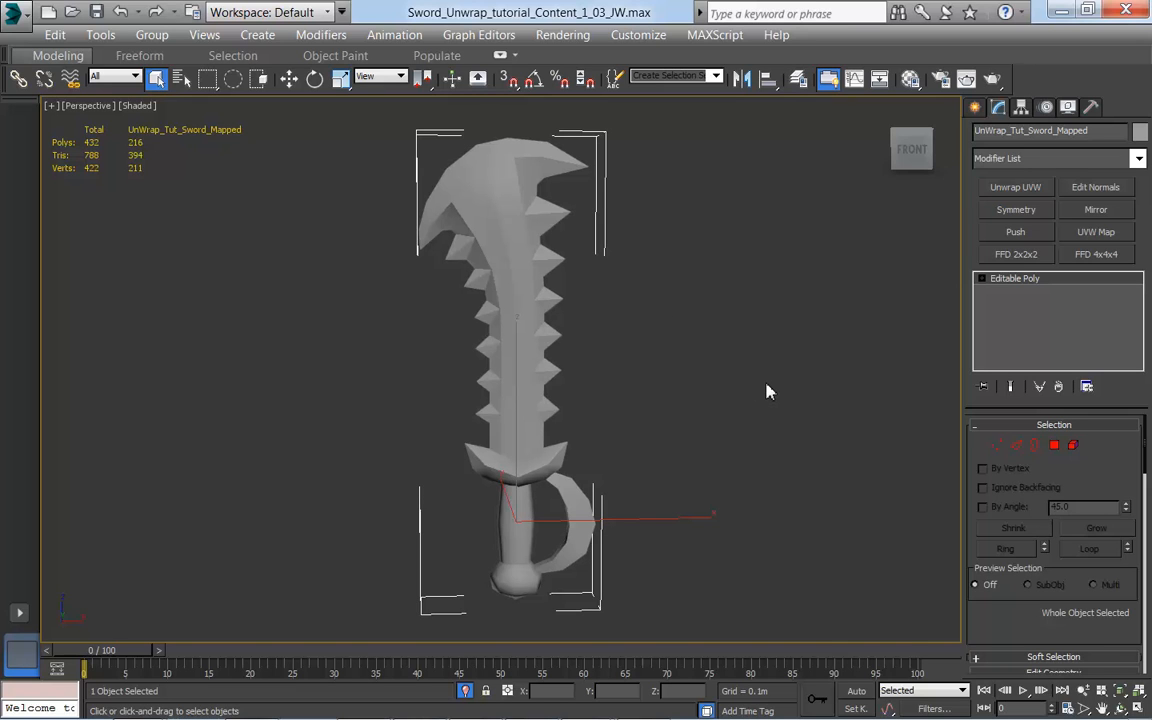
middle_click_drag(767, 392, 767, 392, "alt")
Step: Apply the Sword Material to the mapped sword using the Compact Material Editor, and close the editor
left_click(563, 35)
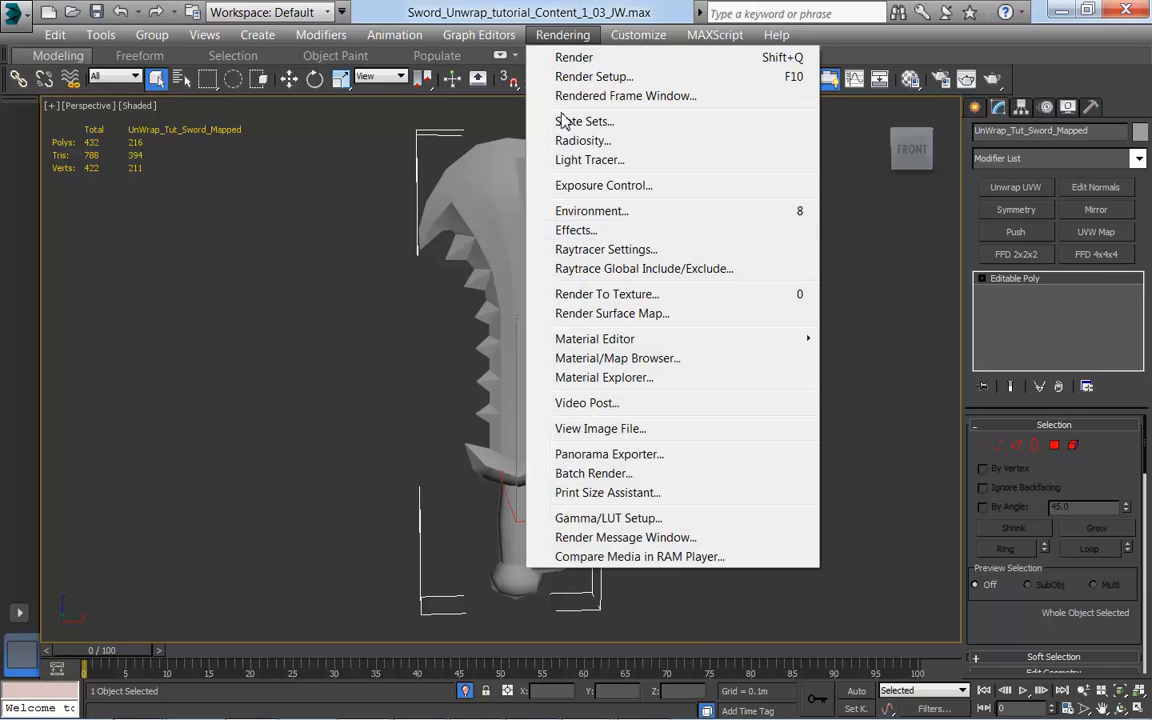
mouse_move(590, 345)
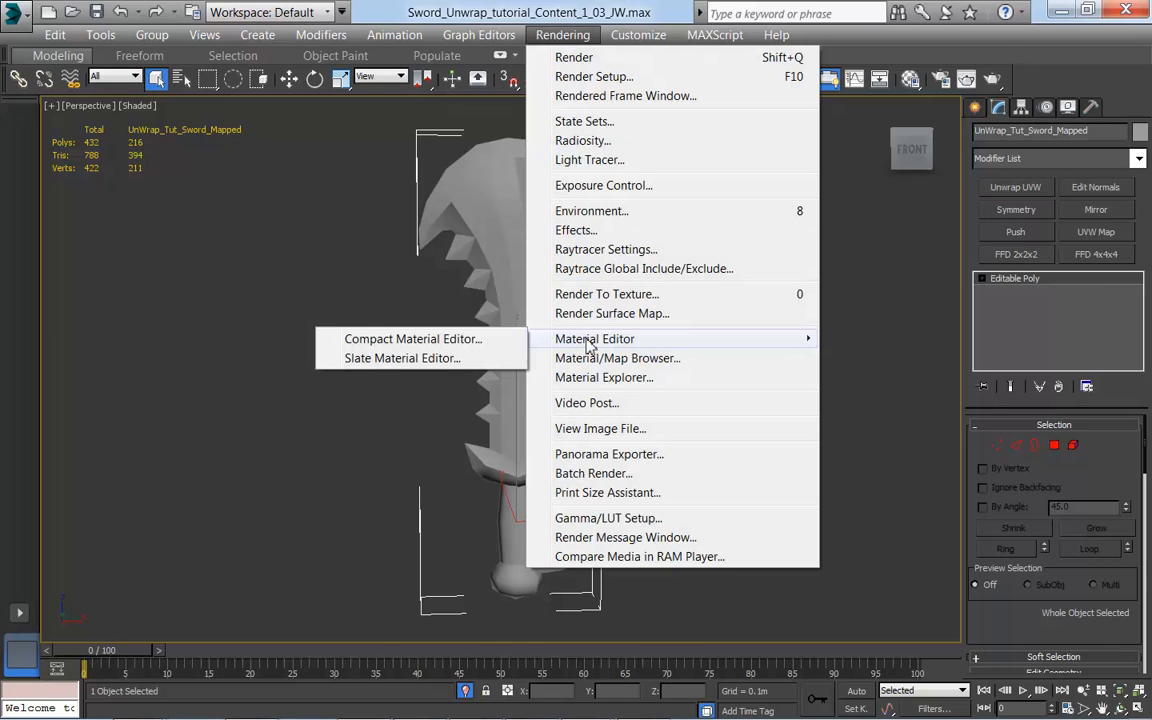
left_click(435, 340)
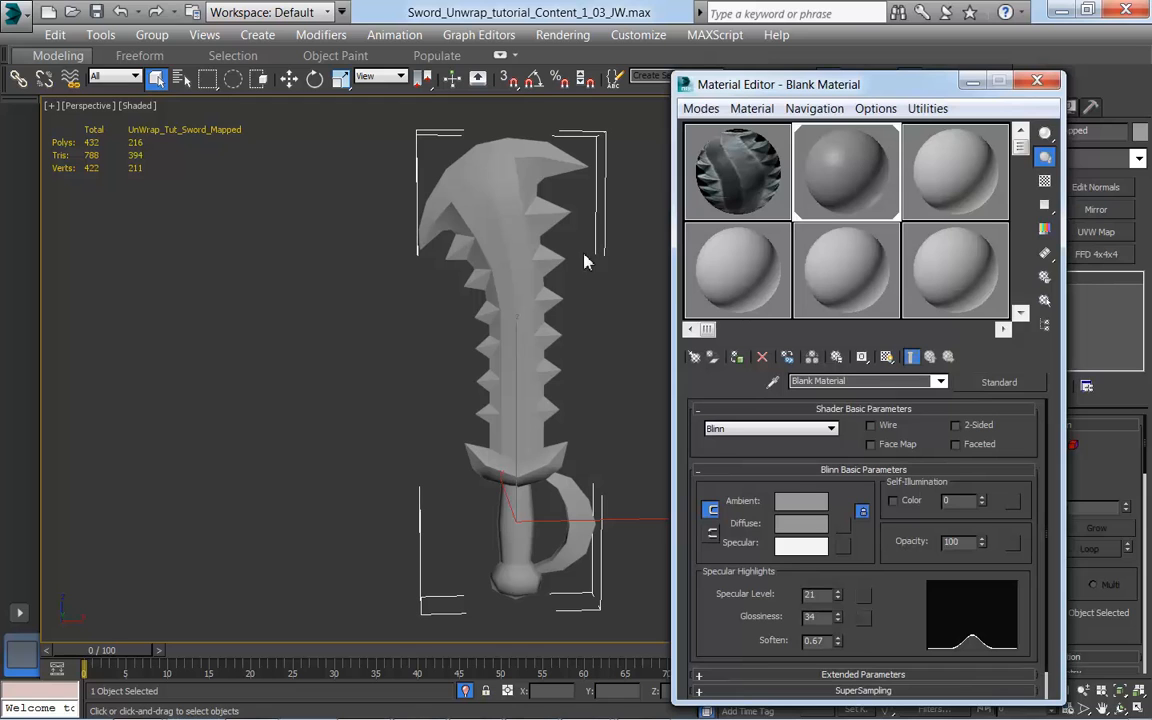
left_click(740, 175)
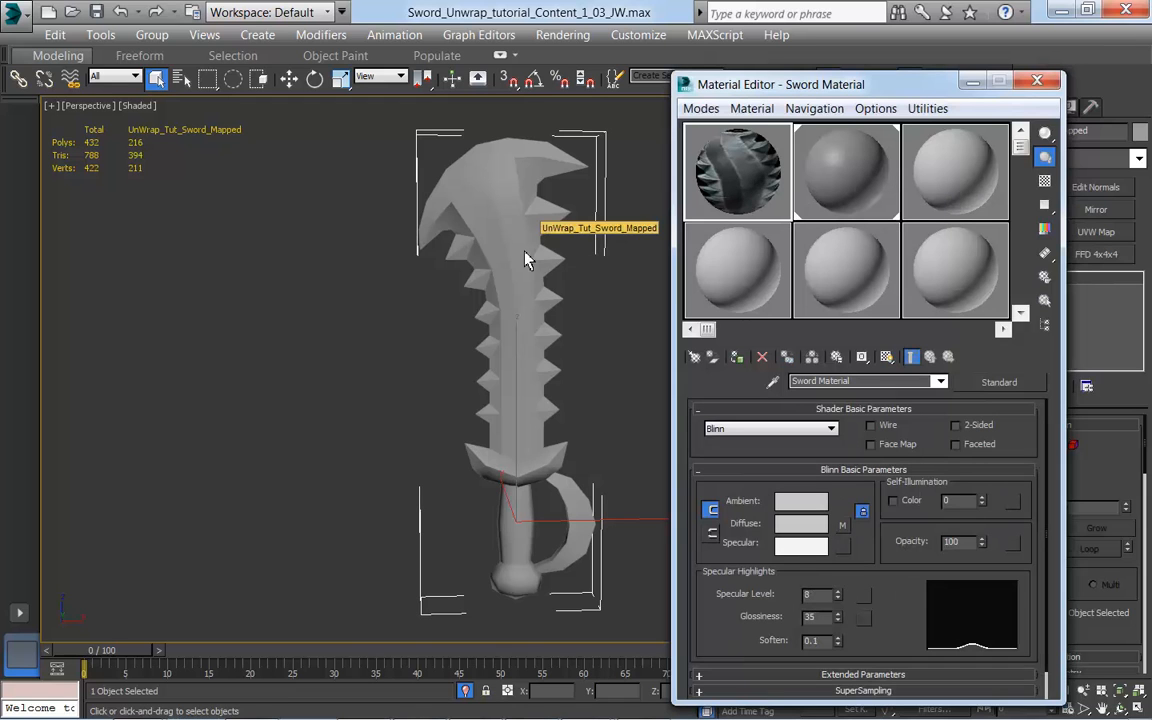
left_click_drag(527, 260, 470, 226)
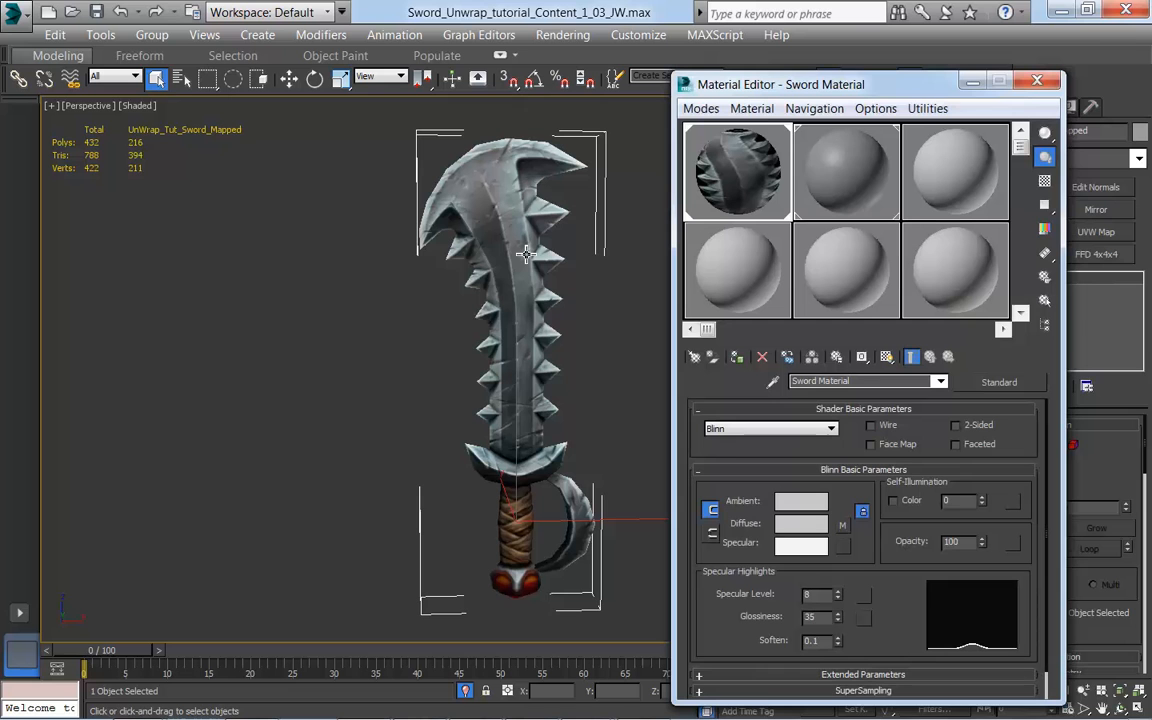
left_click(1037, 81)
Step: Unhide all objects in the scene and select the untextured sword beside the textured one
middle_click_drag(712, 292, 753, 552, "alt")
scroll(714, 295, "up", 10)
scroll(749, 498, "down", 3)
middle_click_drag(748, 496, 680, 393)
scroll(631, 387, "down", 3)
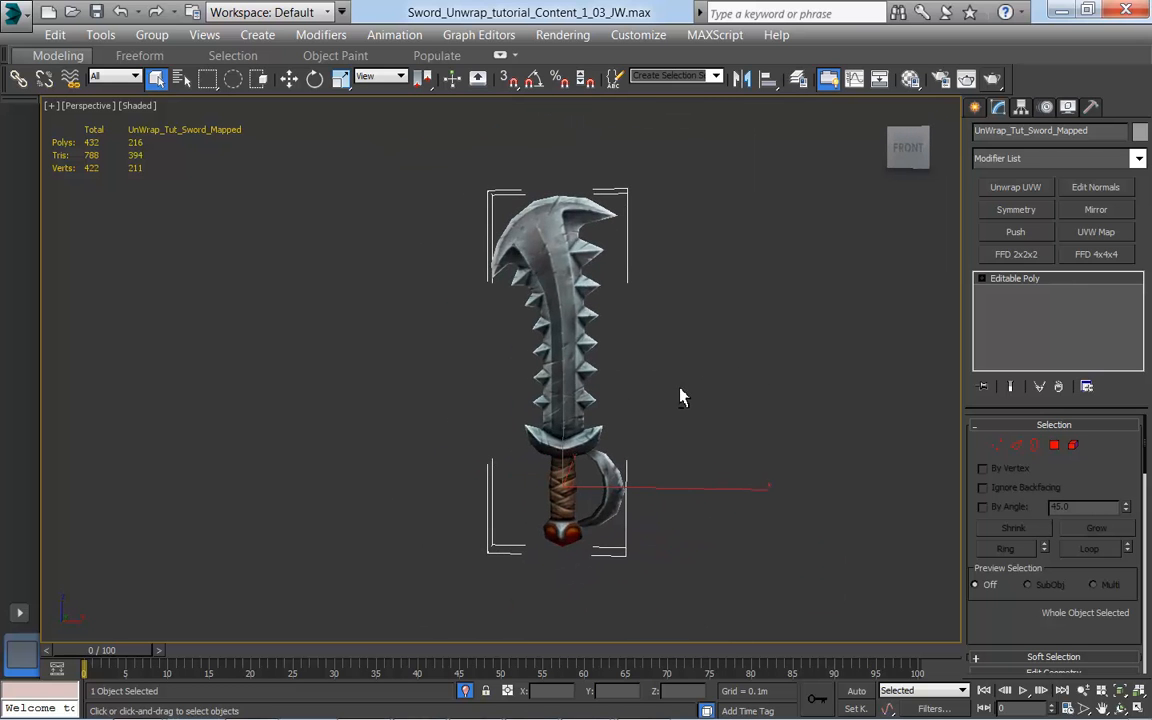
right_click(692, 263)
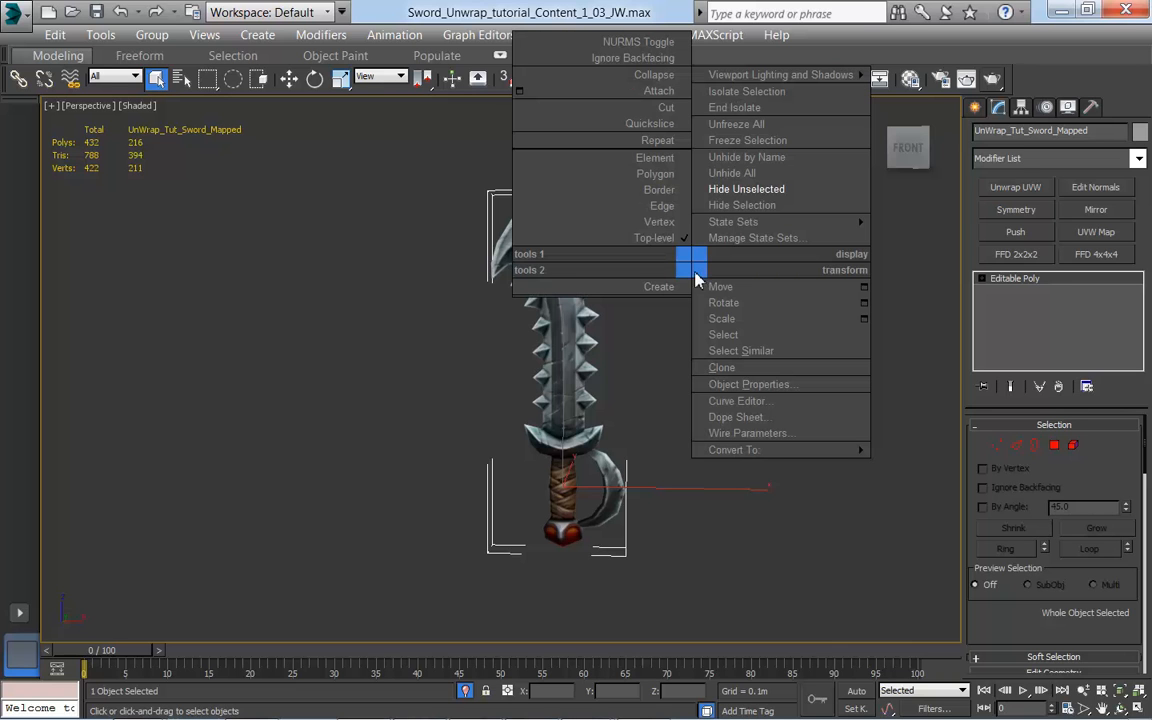
left_click(736, 175)
scroll(637, 399, "down", 3)
middle_click_drag(637, 399, 732, 465)
left_click(574, 401)
scroll(732, 443, "up", 3)
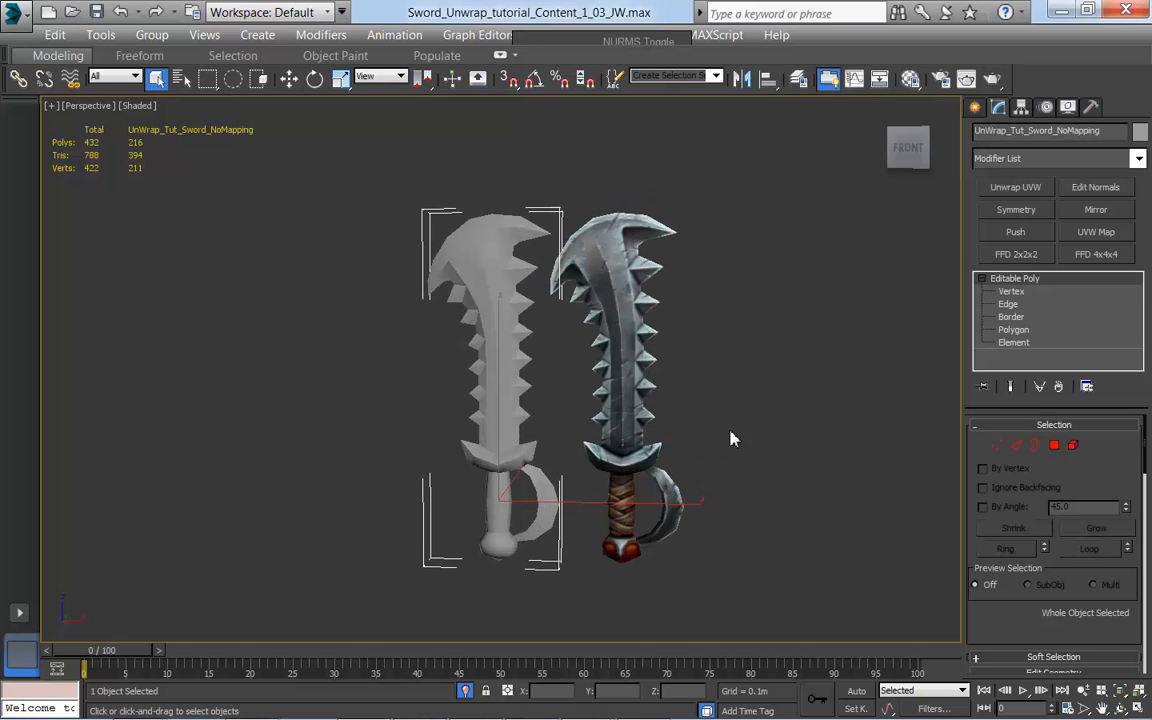
Step: Hide the textured sword and select the remaining sword without mapping
middle_click_drag(707, 410, 678, 380, "alt")
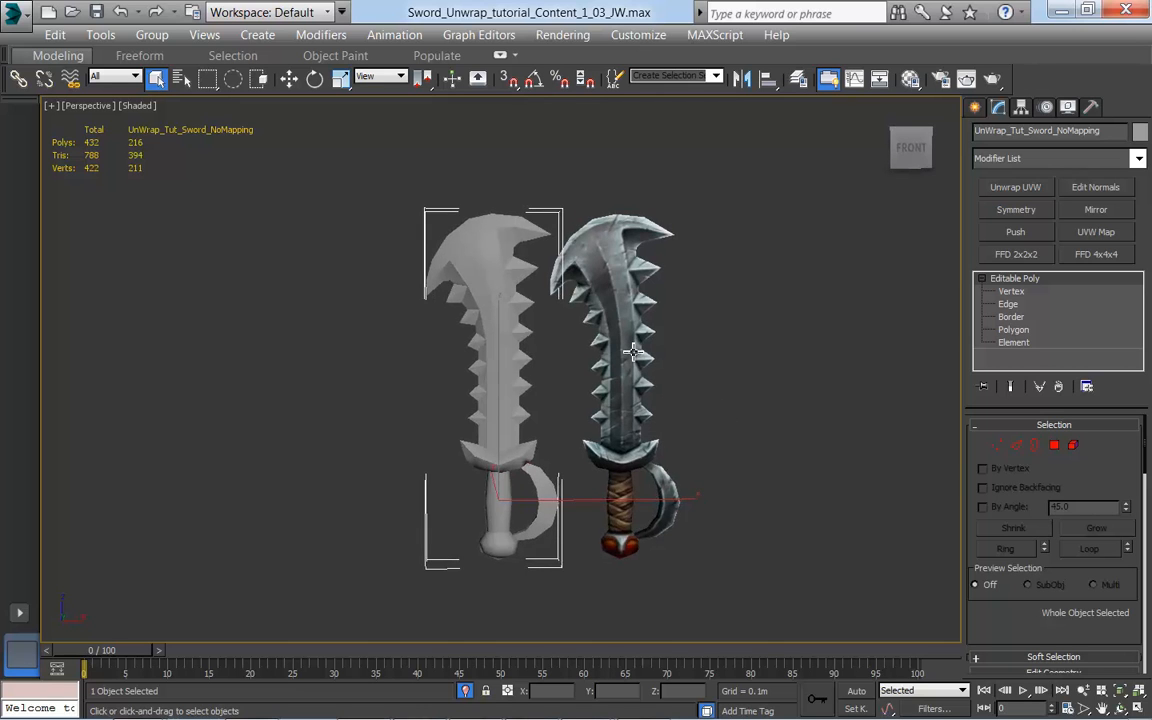
left_click(632, 352)
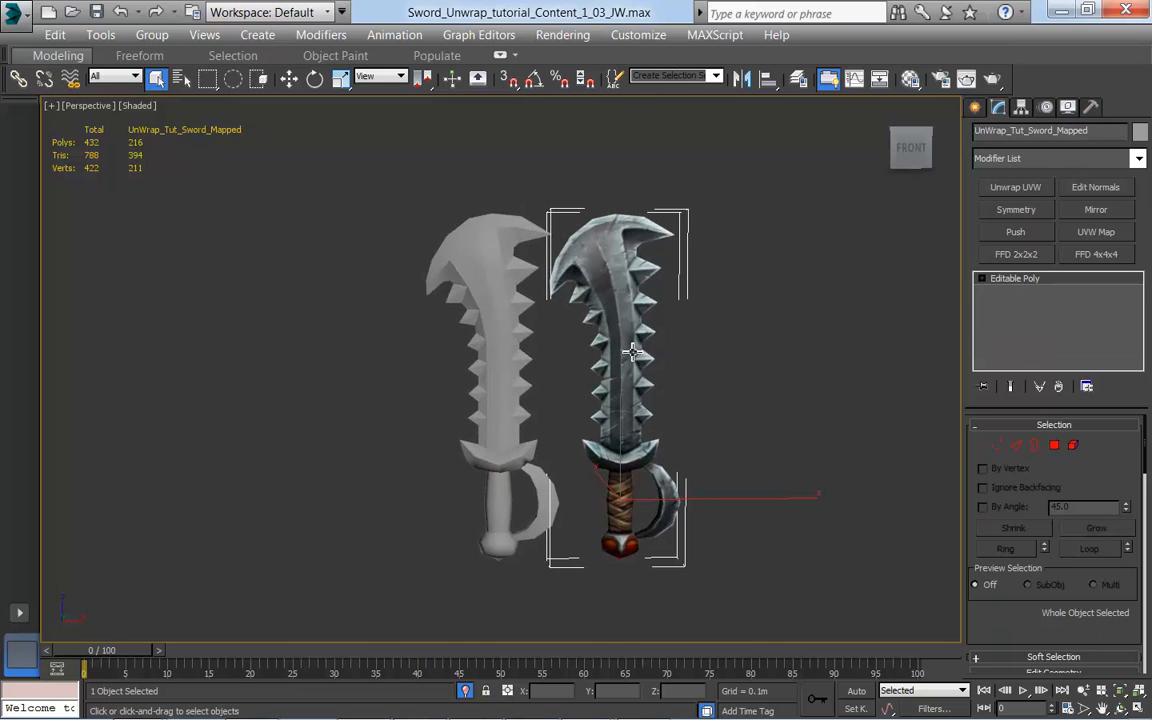
right_click(623, 343)
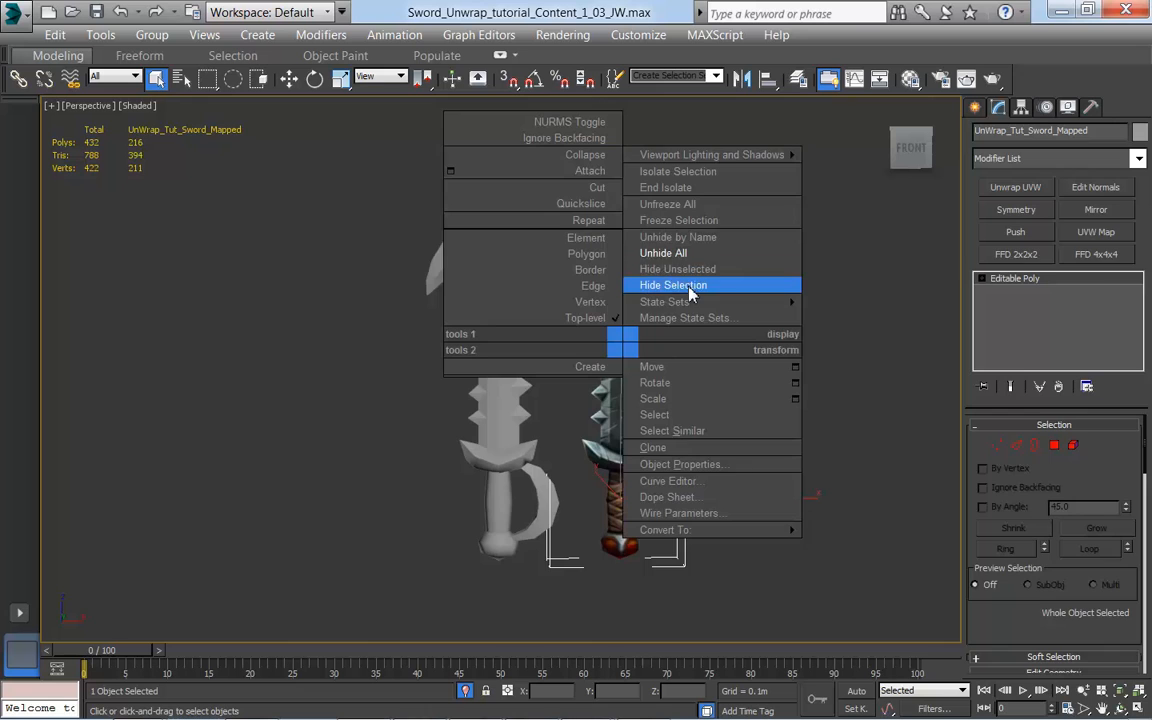
left_click(673, 285)
left_click(600, 360)
middle_click_drag(726, 387, 654, 374)
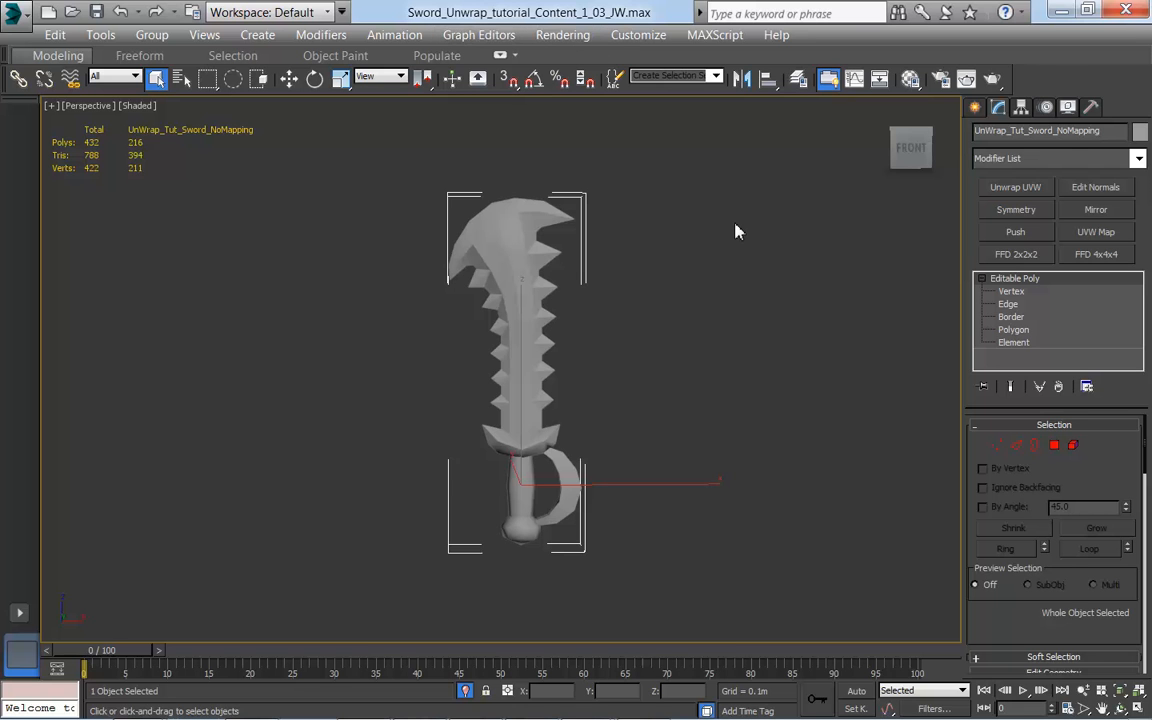
Step: Assign the Sword Material to the unmapped sword and close the Material Editor
key("m")
left_click_drag(754, 174, 480, 235)
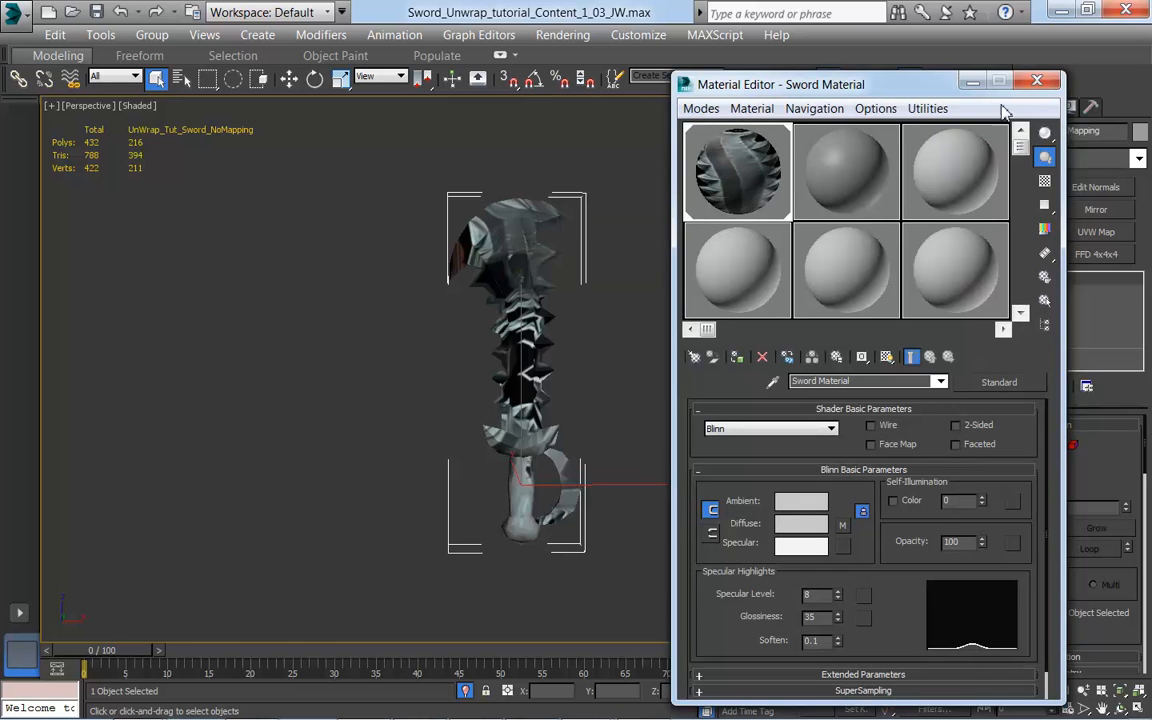
left_click(1037, 81)
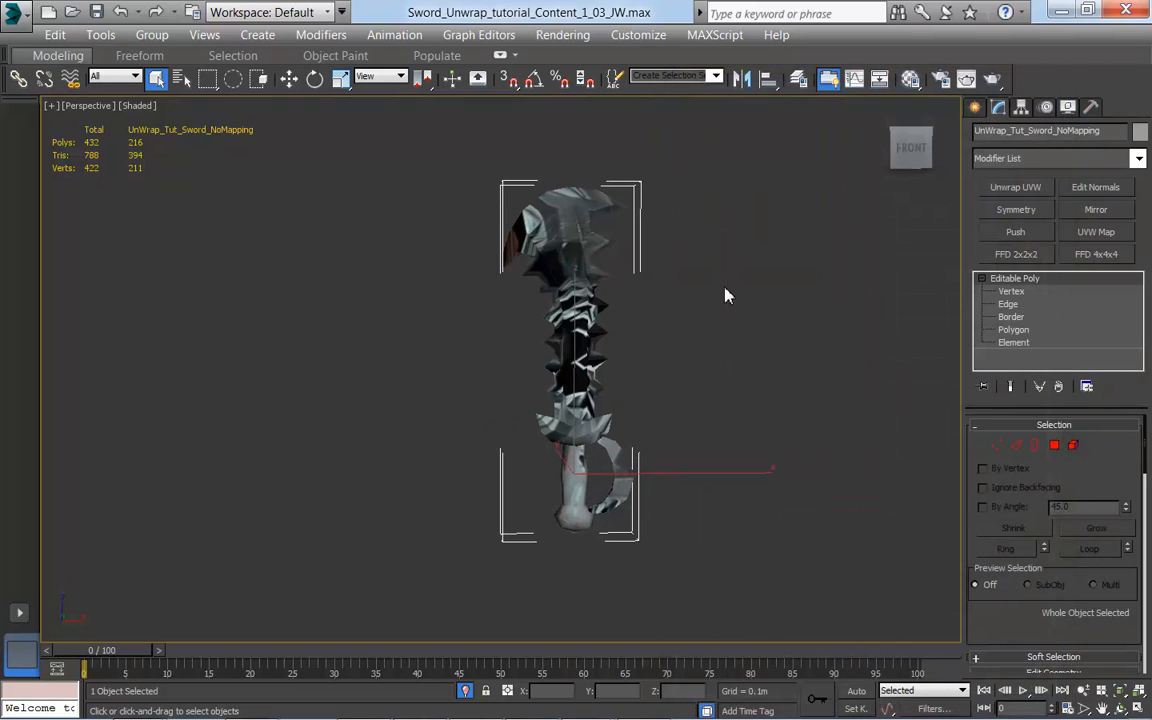
Step: Add an Unwrap UVW modifier to the unmapped sword
middle_click_drag(716, 342, 632, 339, "alt")
middle_click_drag(680, 380, 553, 199, "alt")
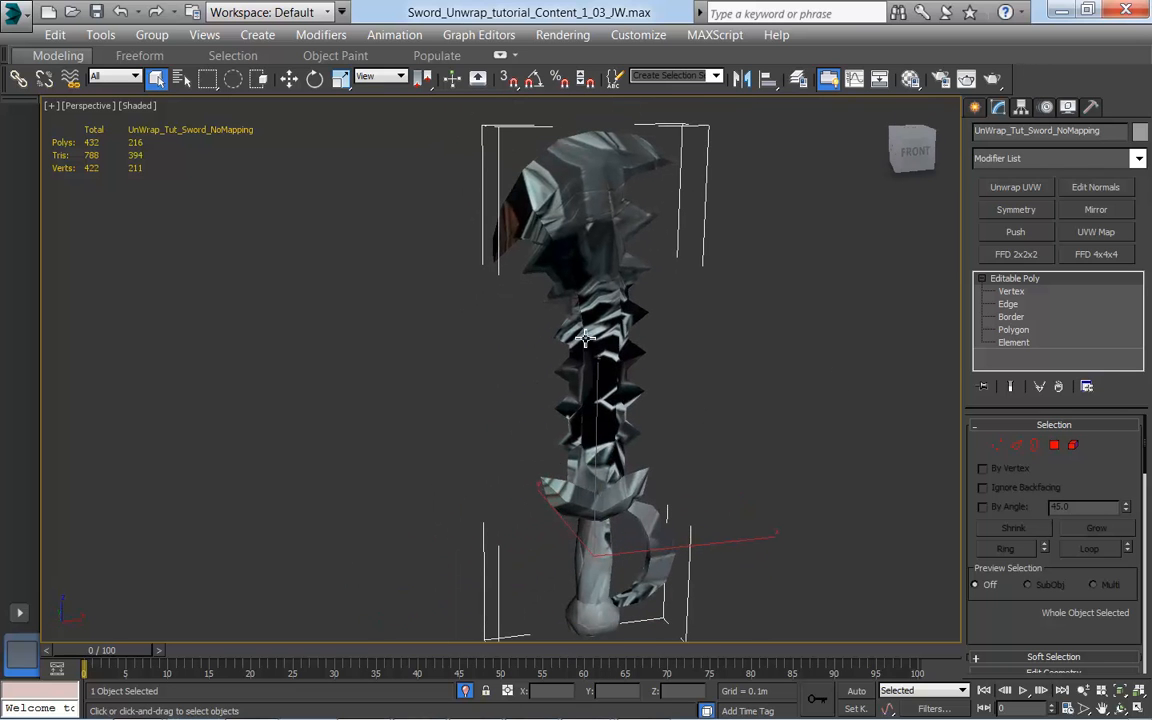
middle_click_drag(661, 419, 756, 427, "alt")
scroll(756, 427, "down", 4)
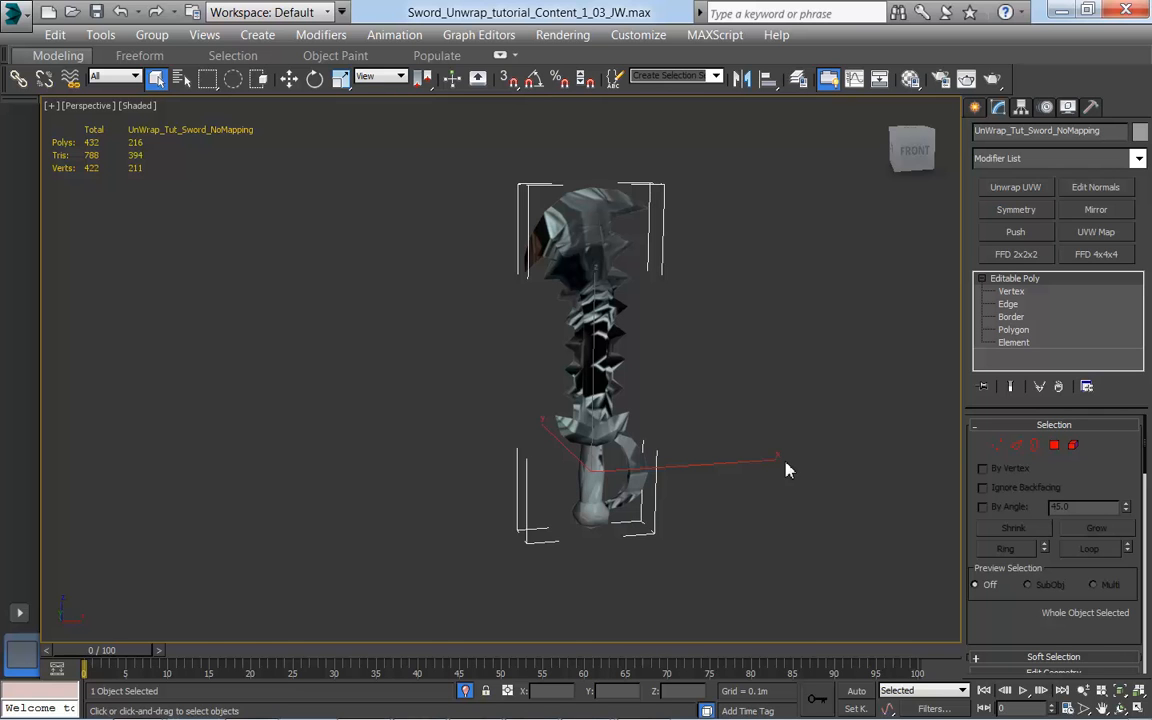
mouse_move(776, 463)
middle_mouse_down("alt")
mouse_move(501, 458)
mouse_move(762, 458)
middle_mouse_up("alt")
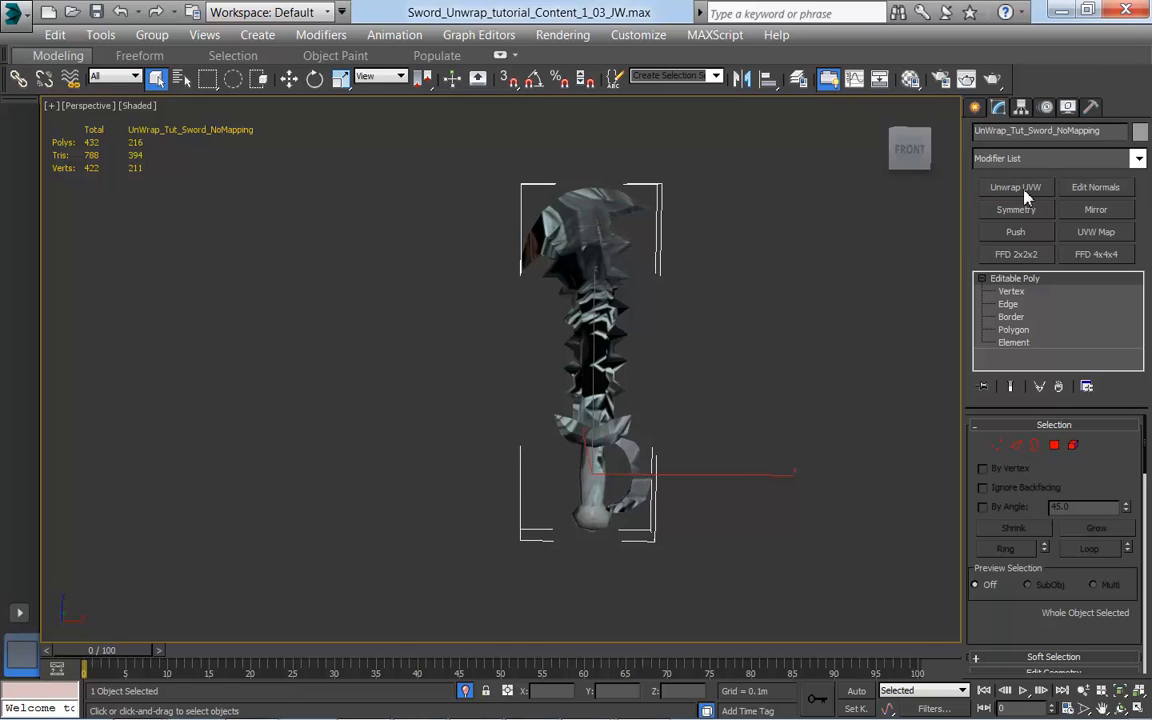
left_click(1138, 158)
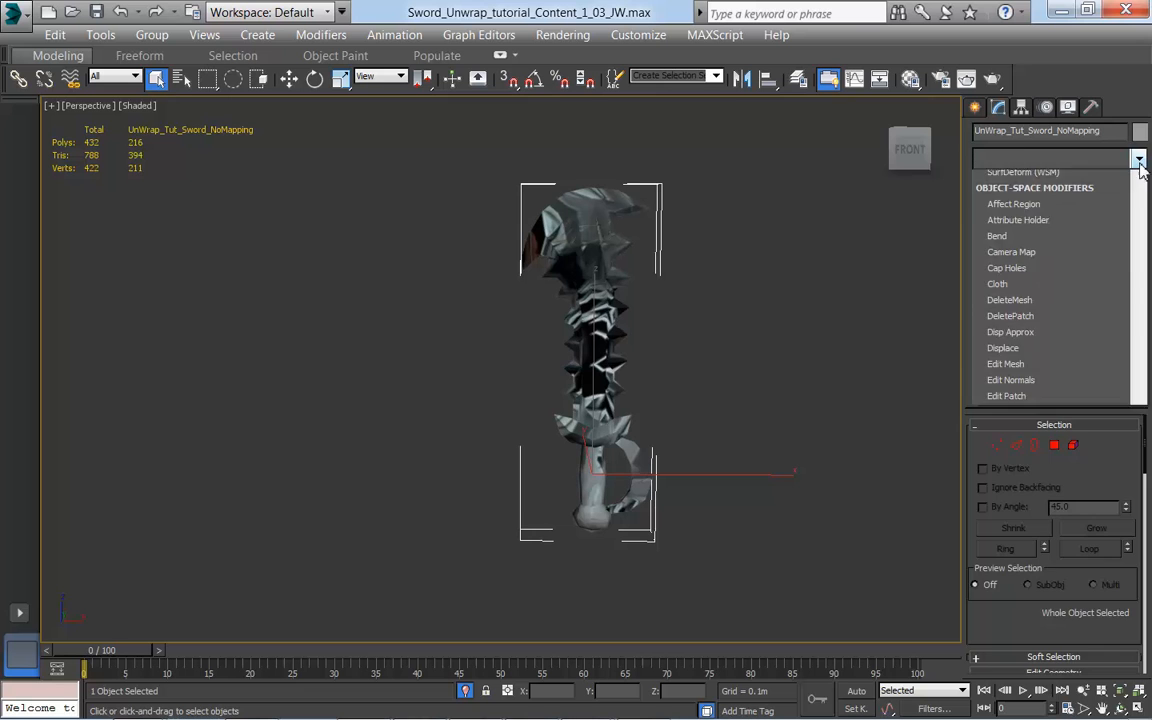
left_click_drag(1141, 247, 1121, 586)
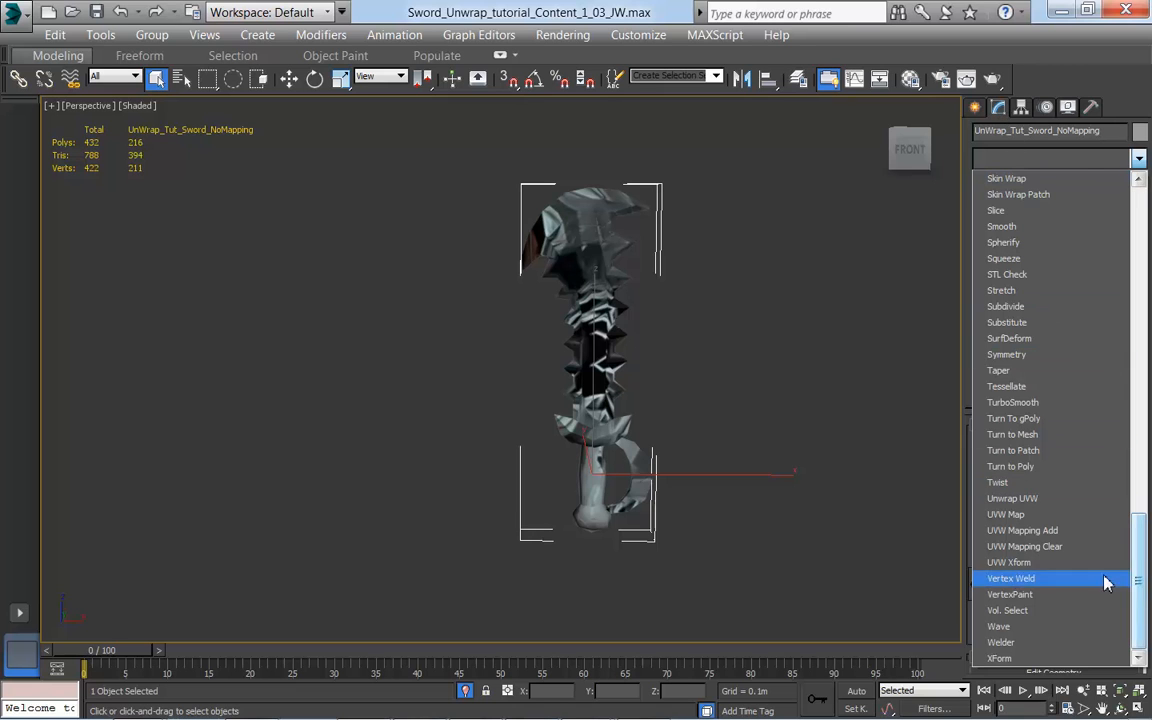
left_click(1030, 498)
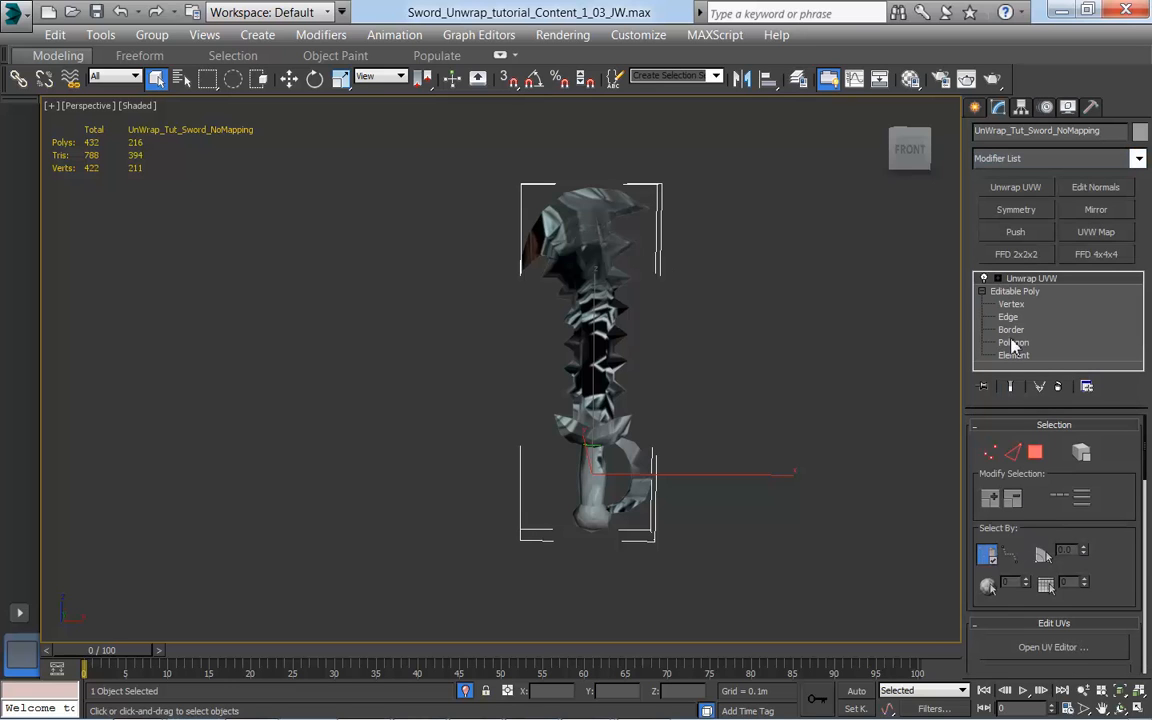
Step: Box-select the sword's faces at the Polygon level of Unwrap UVW, with selected faces shown shaded
left_click(998, 278)
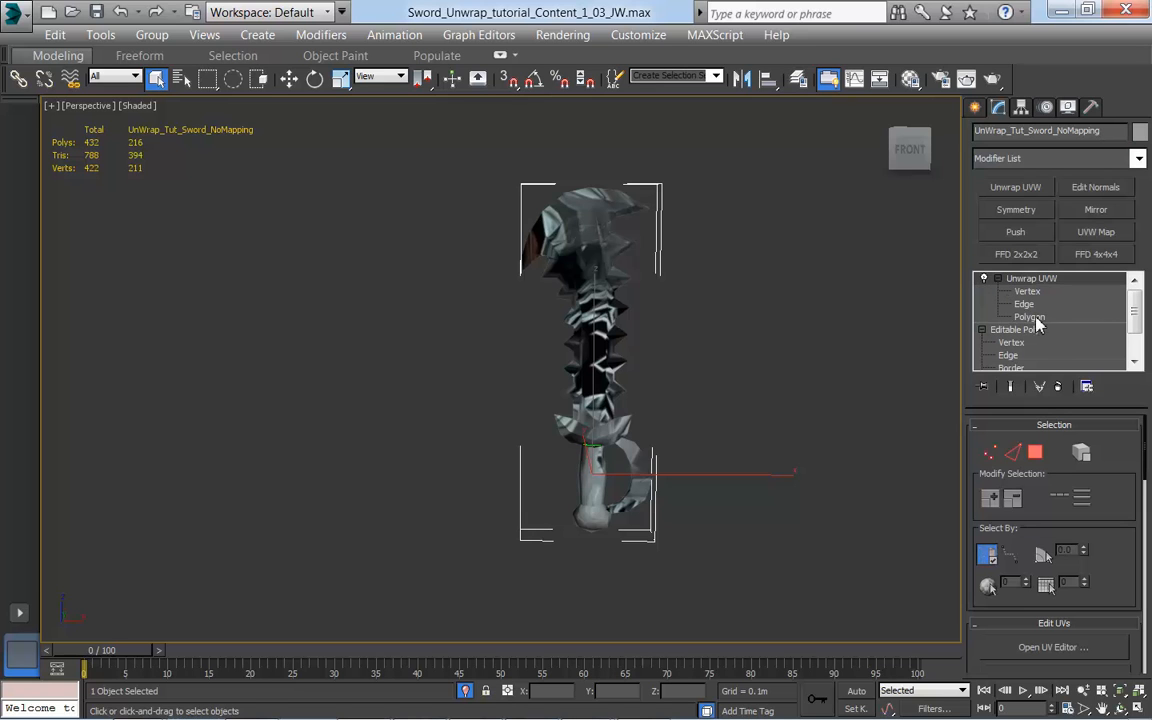
left_click(1030, 317)
left_click_drag(437, 145, 738, 579)
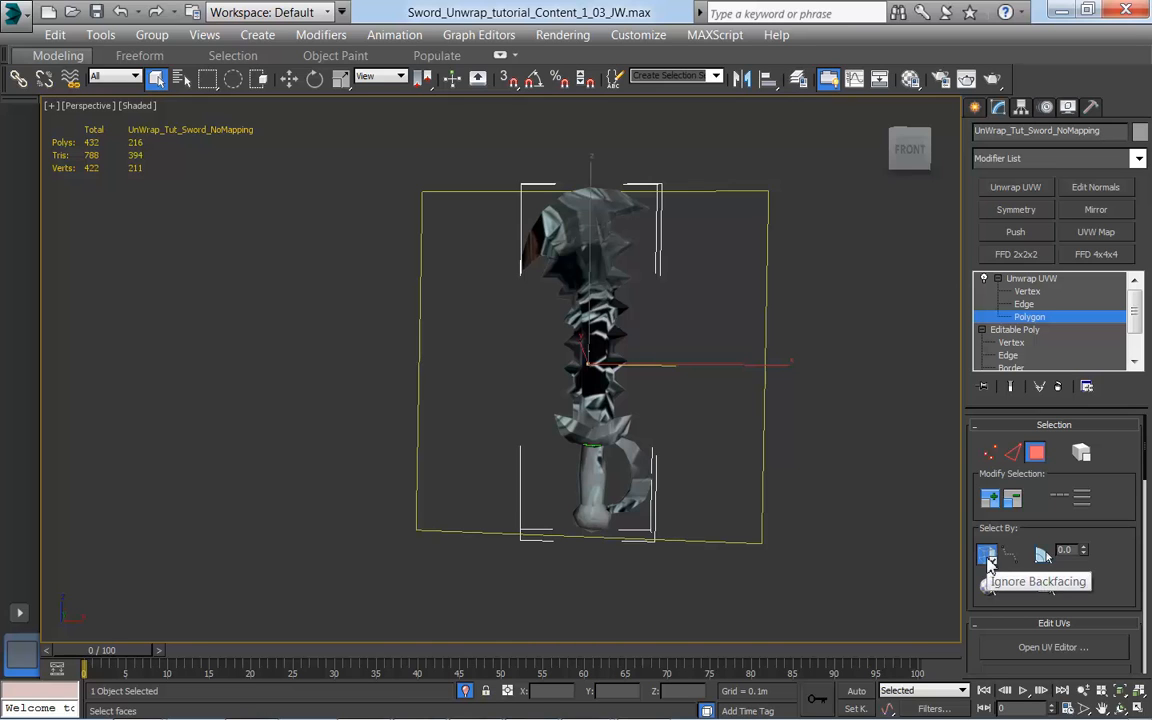
key("F2")
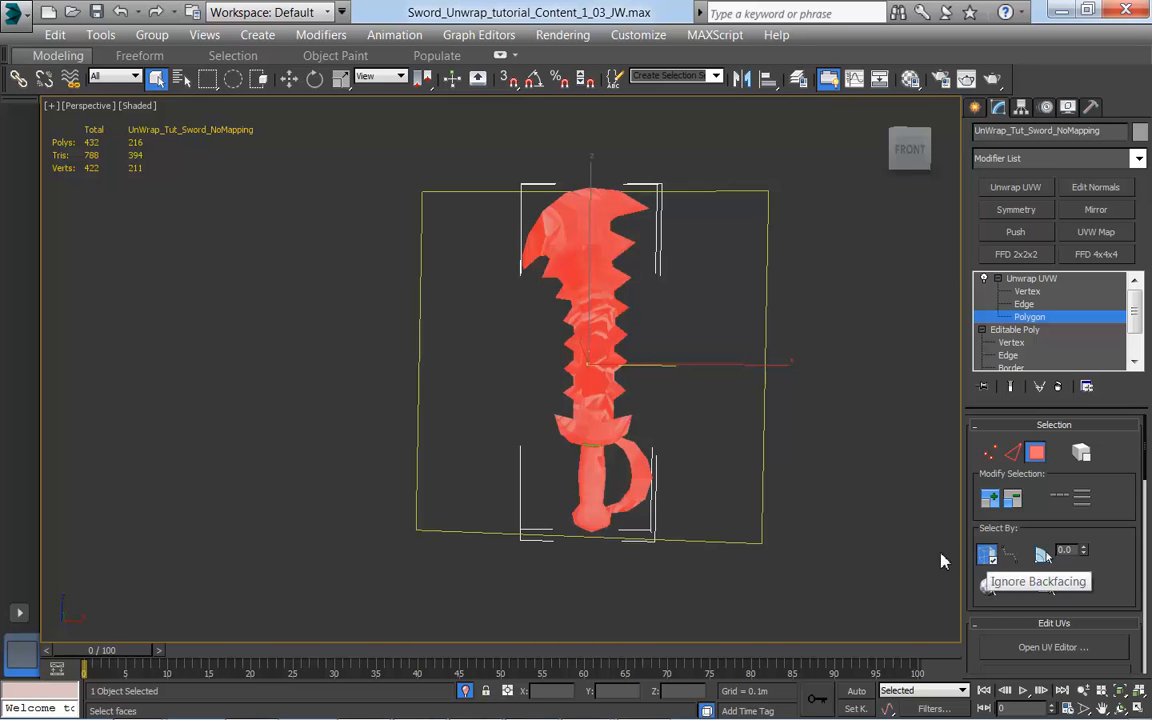
middle_click_drag(861, 481, 572, 468, "alt")
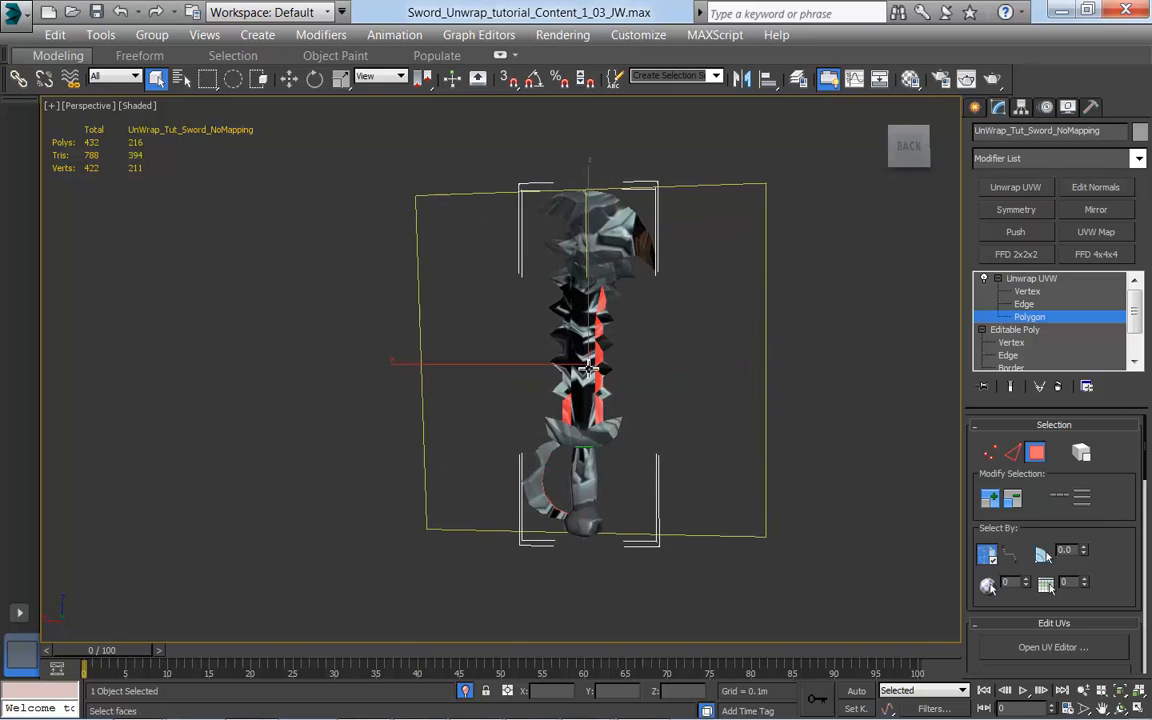
middle_click_drag(480, 418, 770, 490, "alt")
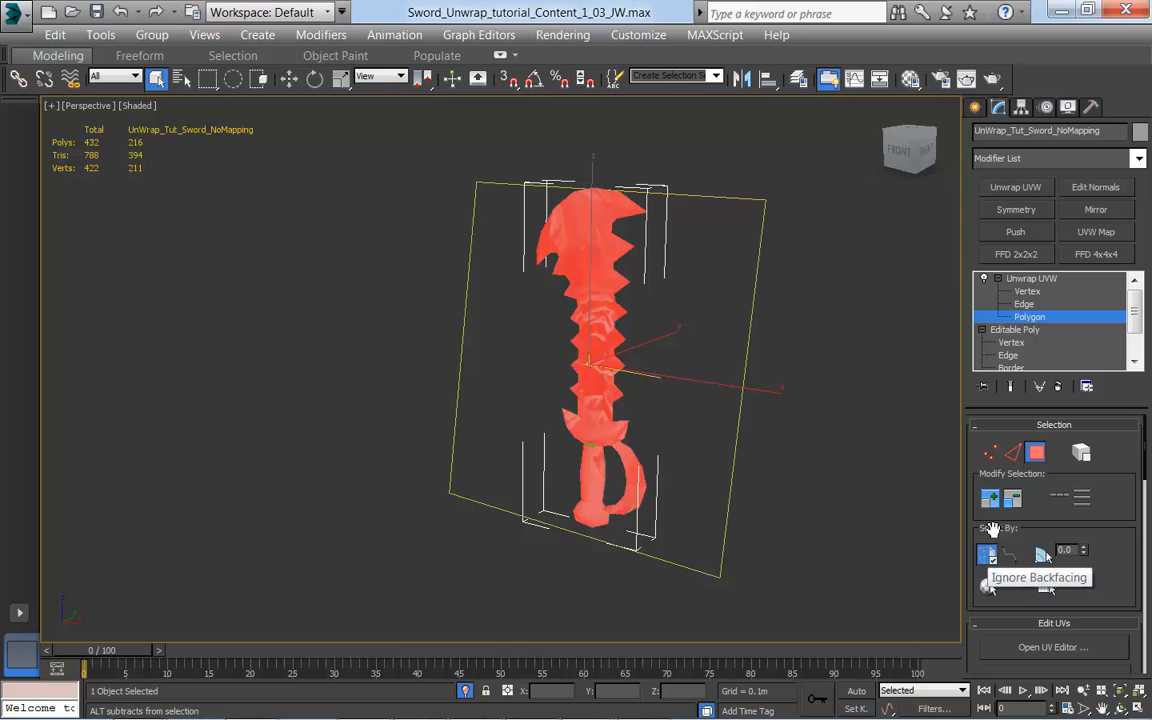
Step: Turn off Ignore Backfacing and box-select all of the sword's polygons, clearing the selection at the end
left_click(987, 555)
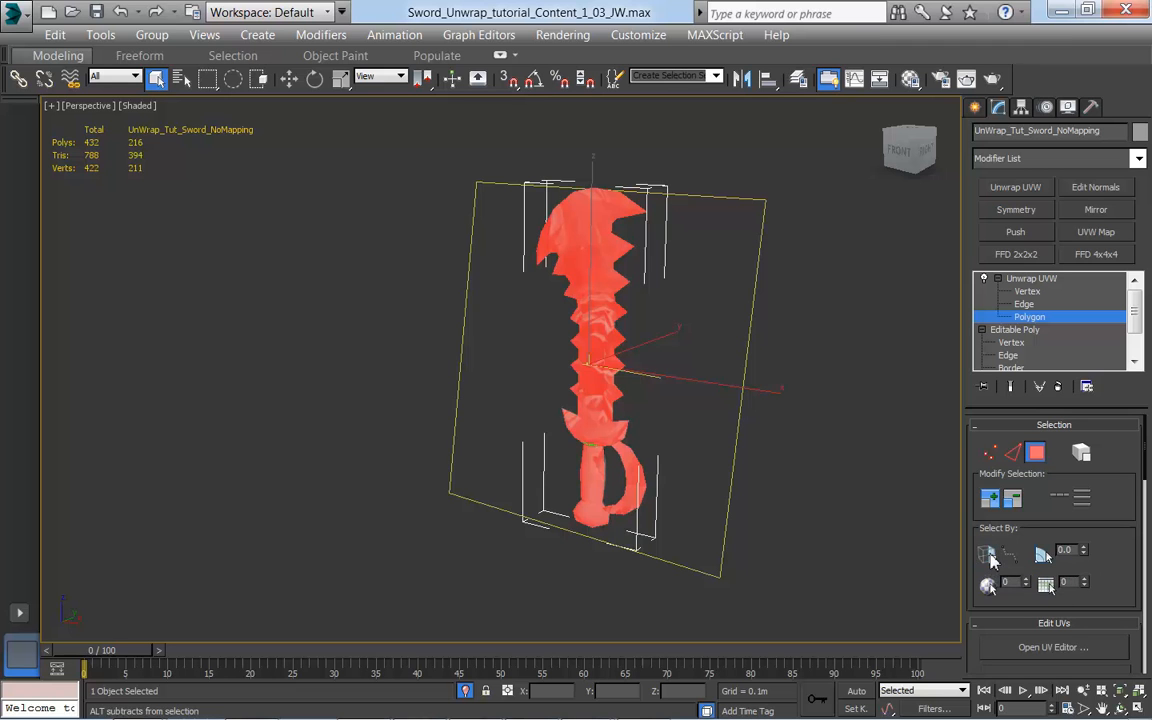
left_click(797, 533)
left_click_drag(781, 603, 781, 600)
middle_click_drag(781, 600, 846, 528, "alt")
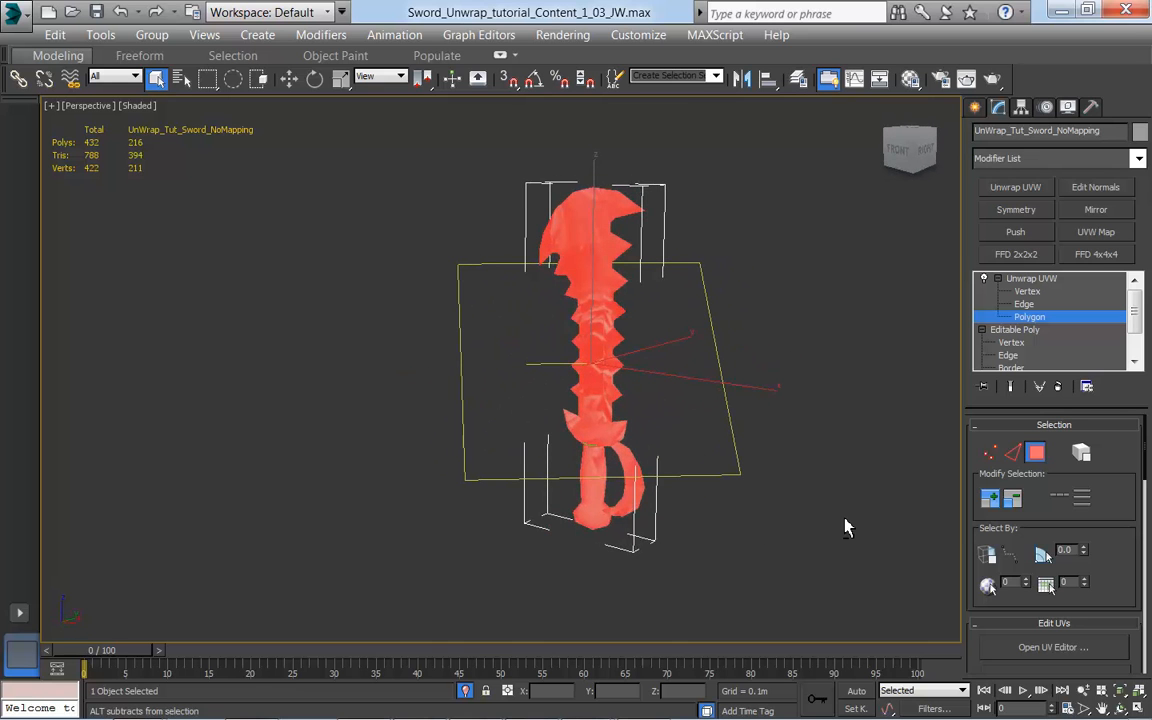
left_click(845, 528)
middle_click_drag(765, 511, 818, 500, "alt")
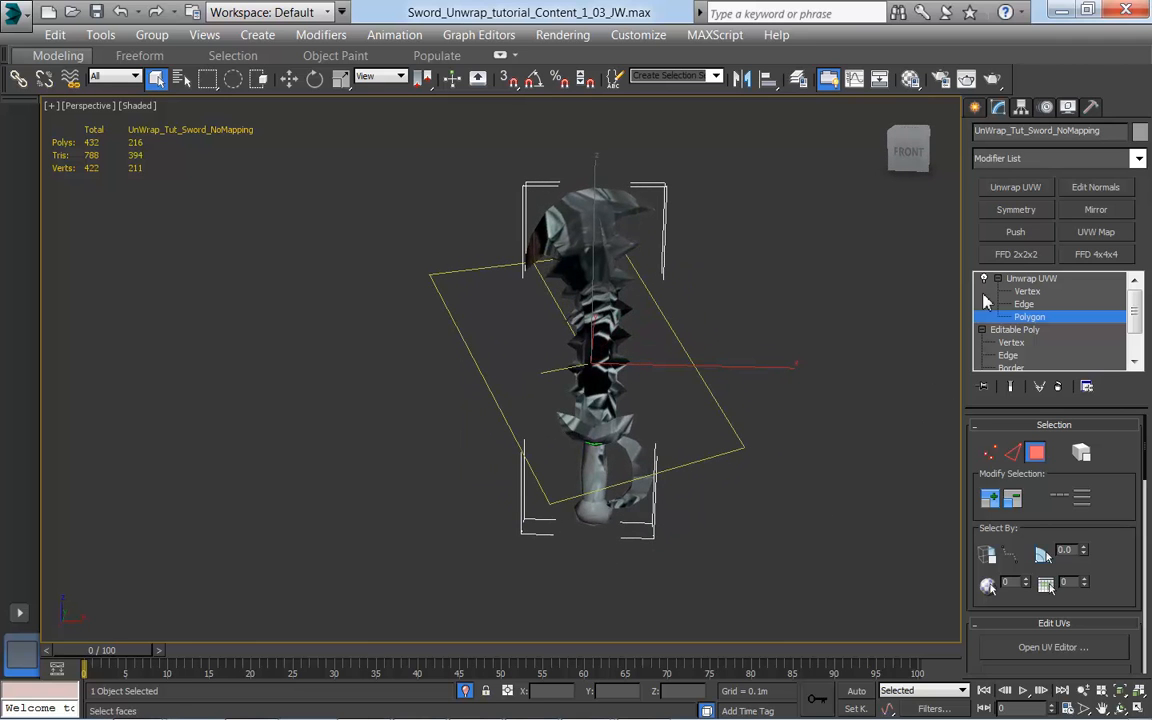
Step: Widen the command panel to two columns so more of the Unwrap UVW rollouts fit
middle_click_drag(820, 381, 601, 409)
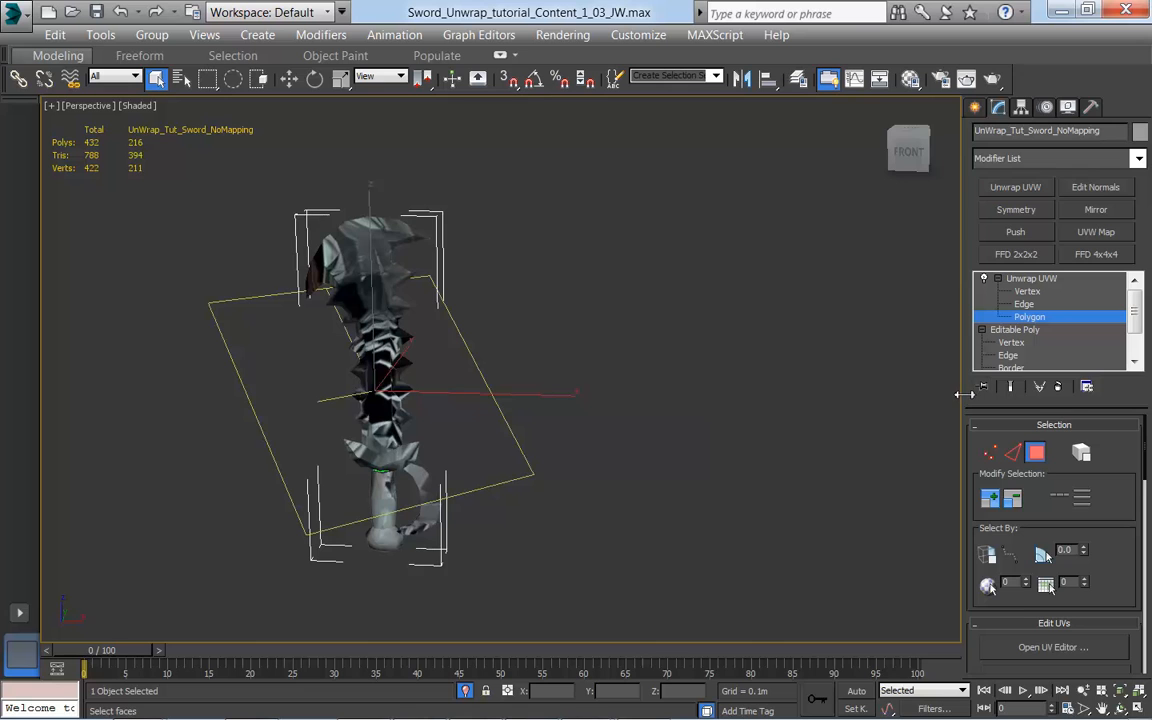
left_click_drag(963, 394, 773, 394)
middle_click_drag(581, 463, 662, 467)
middle_click_drag(530, 446, 656, 437)
scroll(622, 434, "up", 2)
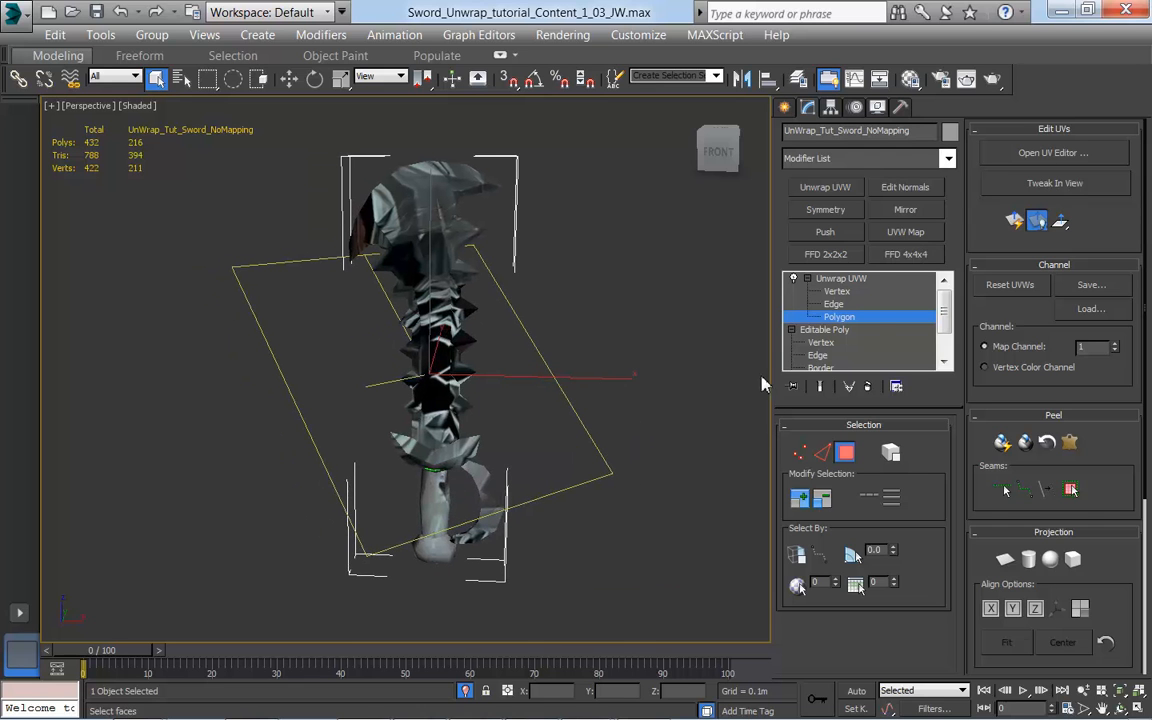
Step: Apply a planar map to all of the sword's polygons and align the projection to the Y axis
middle_click_drag(609, 486, 632, 500)
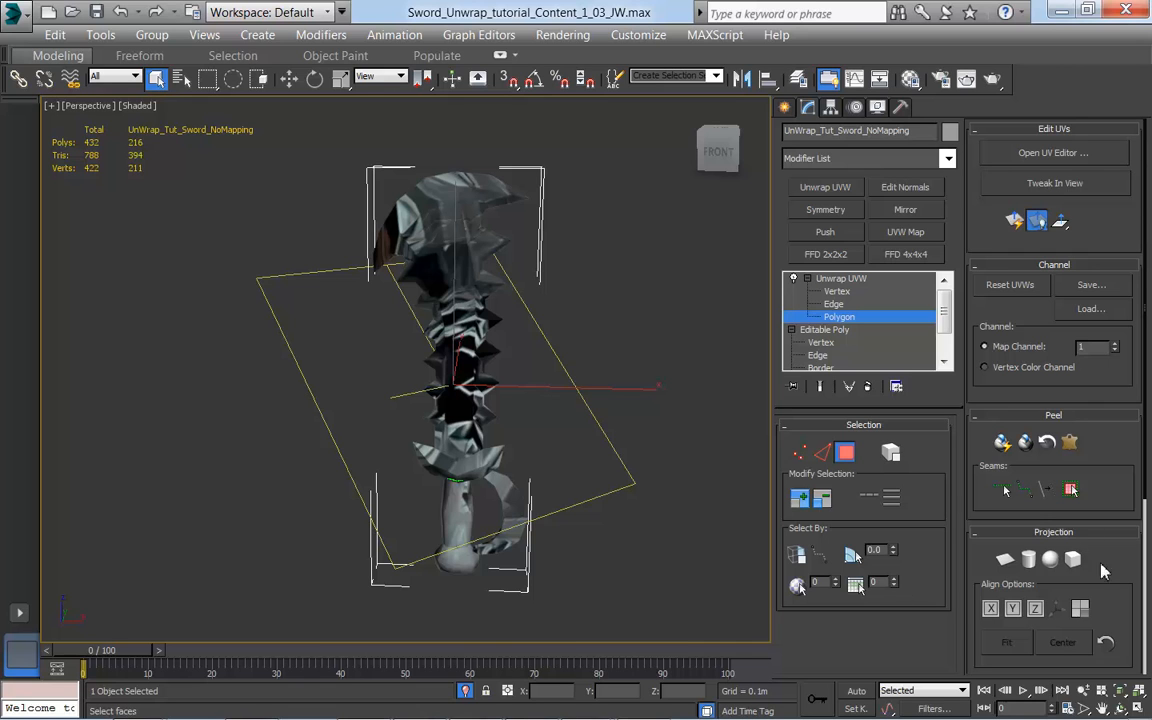
left_click(1006, 561)
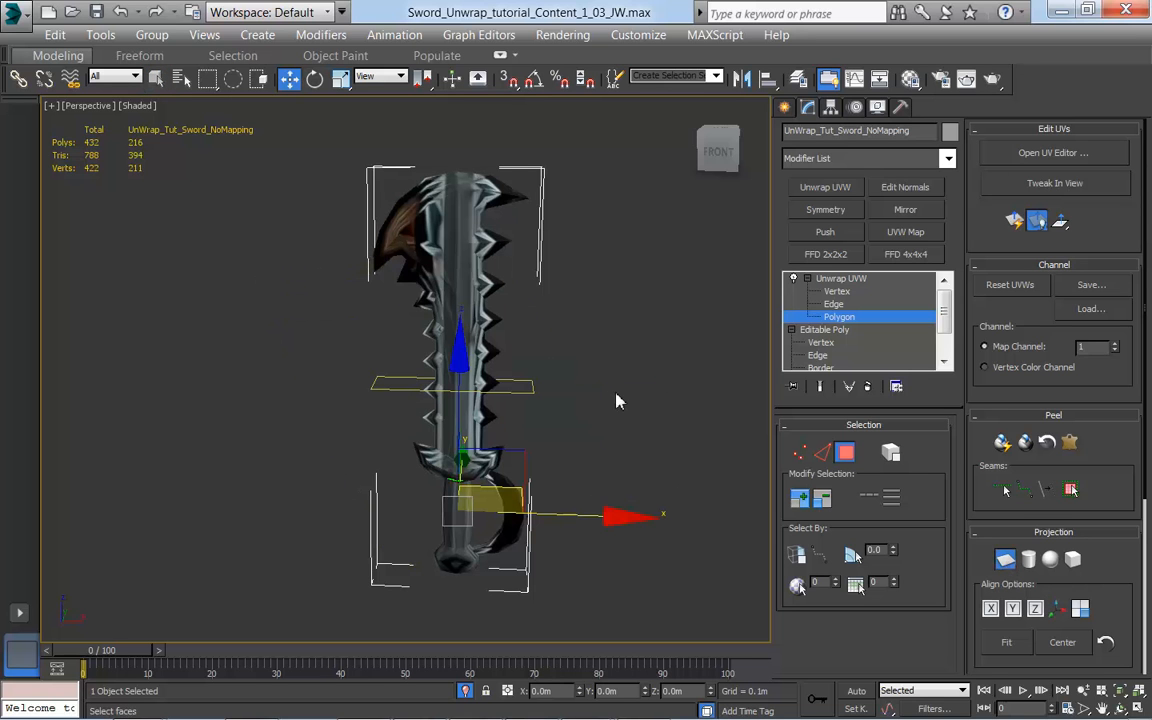
middle_click_drag(588, 423, 636, 483, "alt")
middle_click_drag(583, 362, 648, 363, "alt")
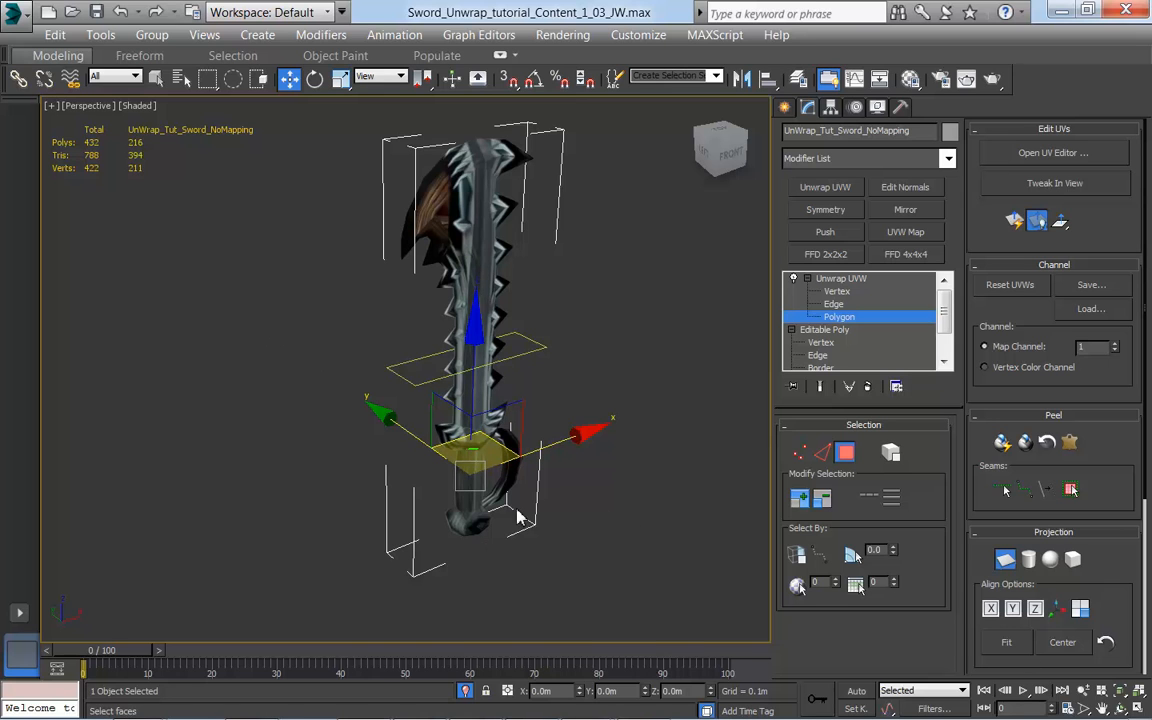
left_click(1013, 610)
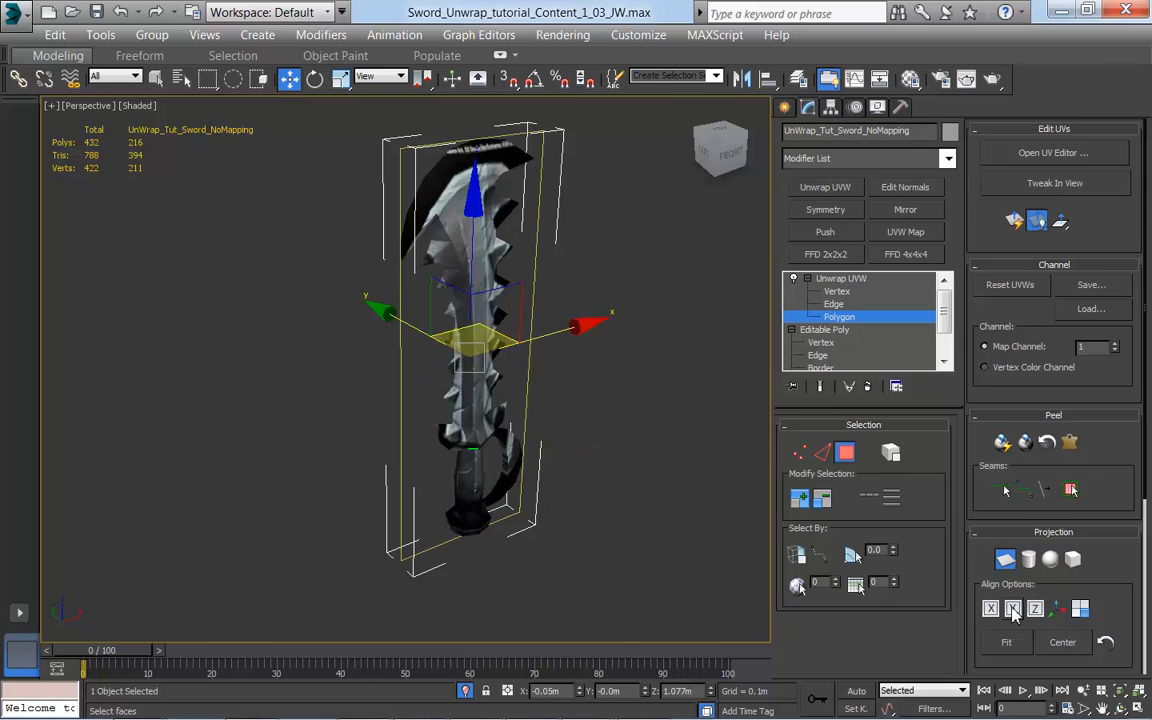
middle_click_drag(644, 494, 427, 358)
middle_click_drag(690, 560, 630, 507)
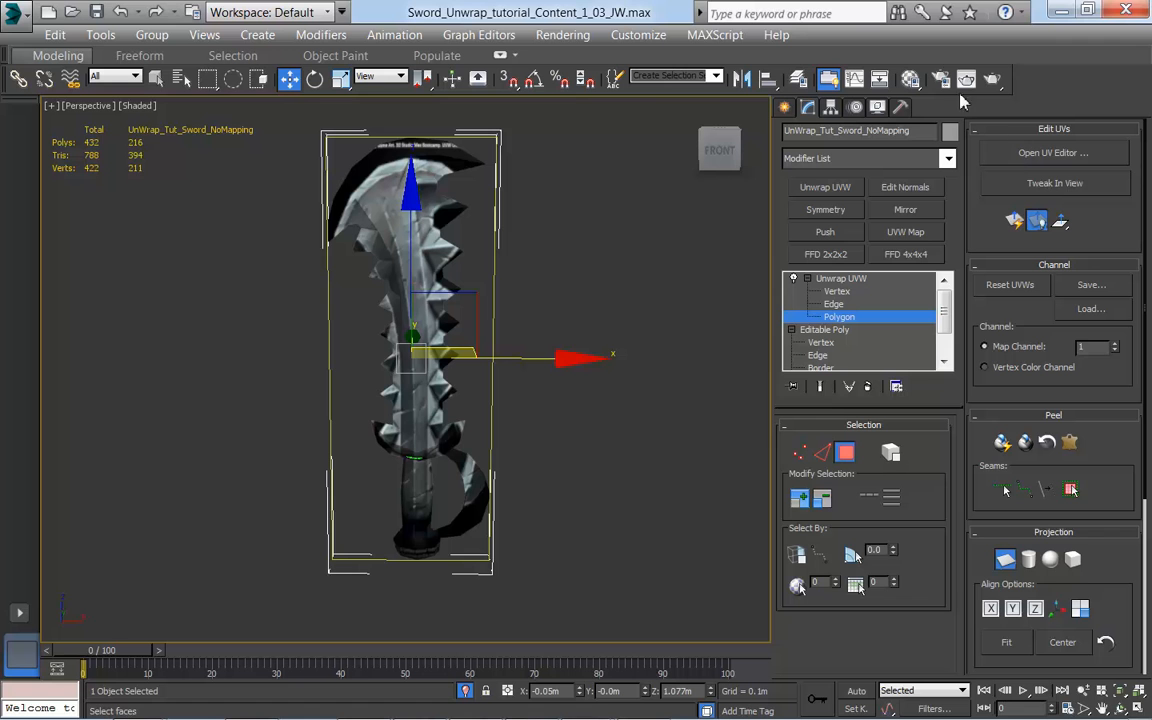
Step: Open the UV Editor and place its window beside the sword so both the model and its UVs can be seen
left_click(1028, 155)
left_click_drag(355, 90, 918, 94)
middle_click_drag(400, 303, 278, 323)
middle_click_drag(681, 405, 679, 396)
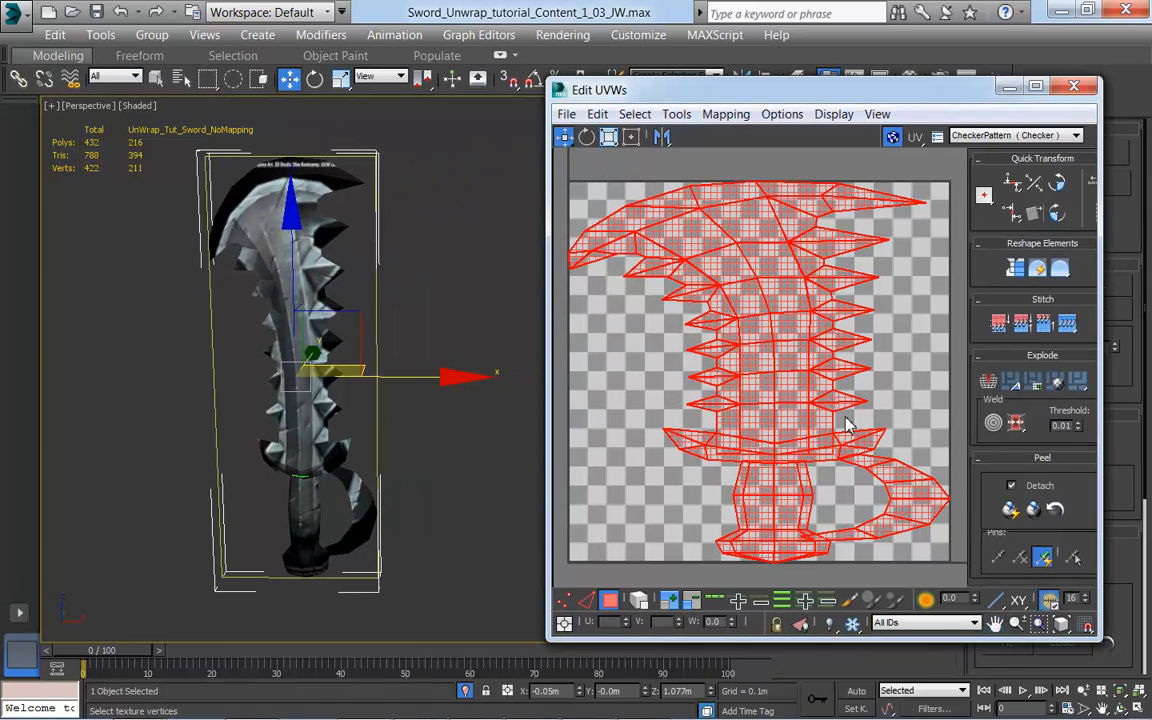
scroll(847, 425, "down", 2)
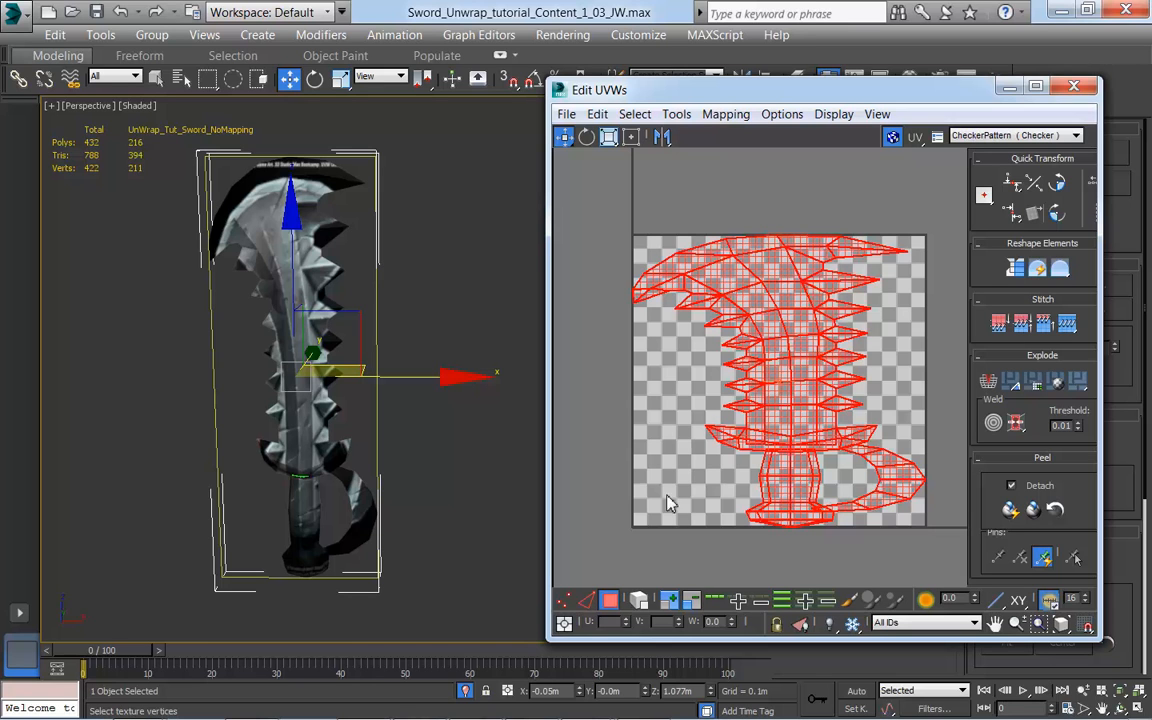
Step: Show Map #0, the DMU_GameArt_UnwrapTut_Sword_Diffuse texture, as the background behind the UVs
left_click(1076, 136)
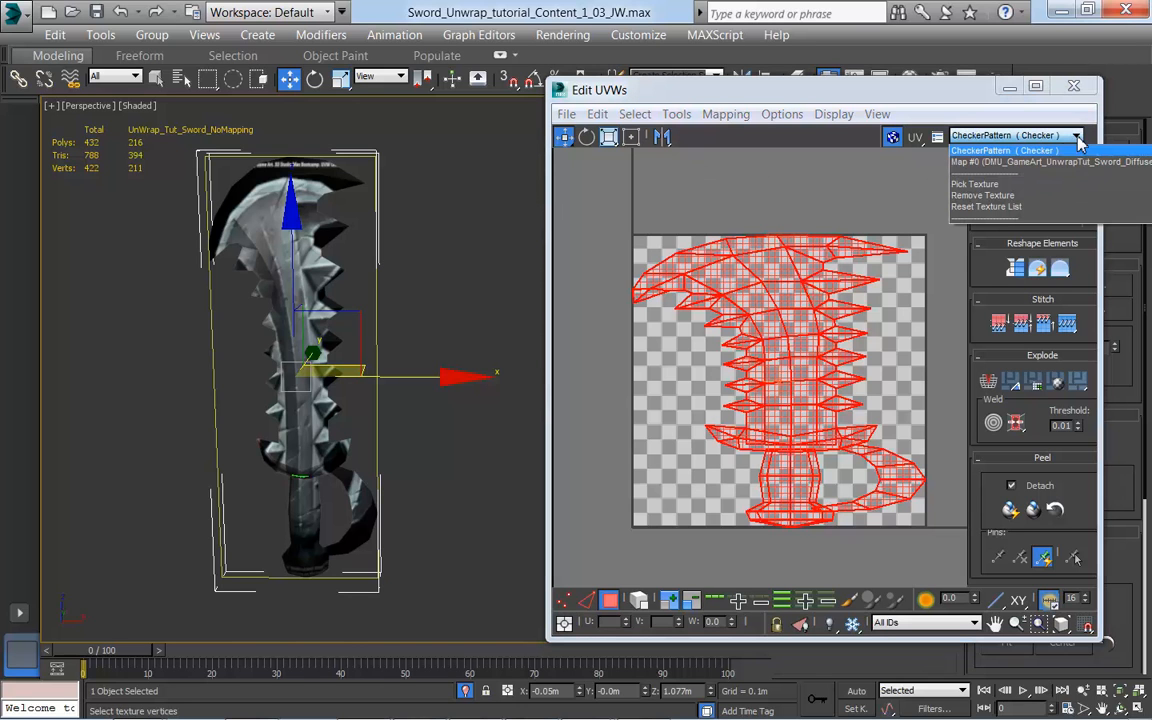
left_click(1032, 162)
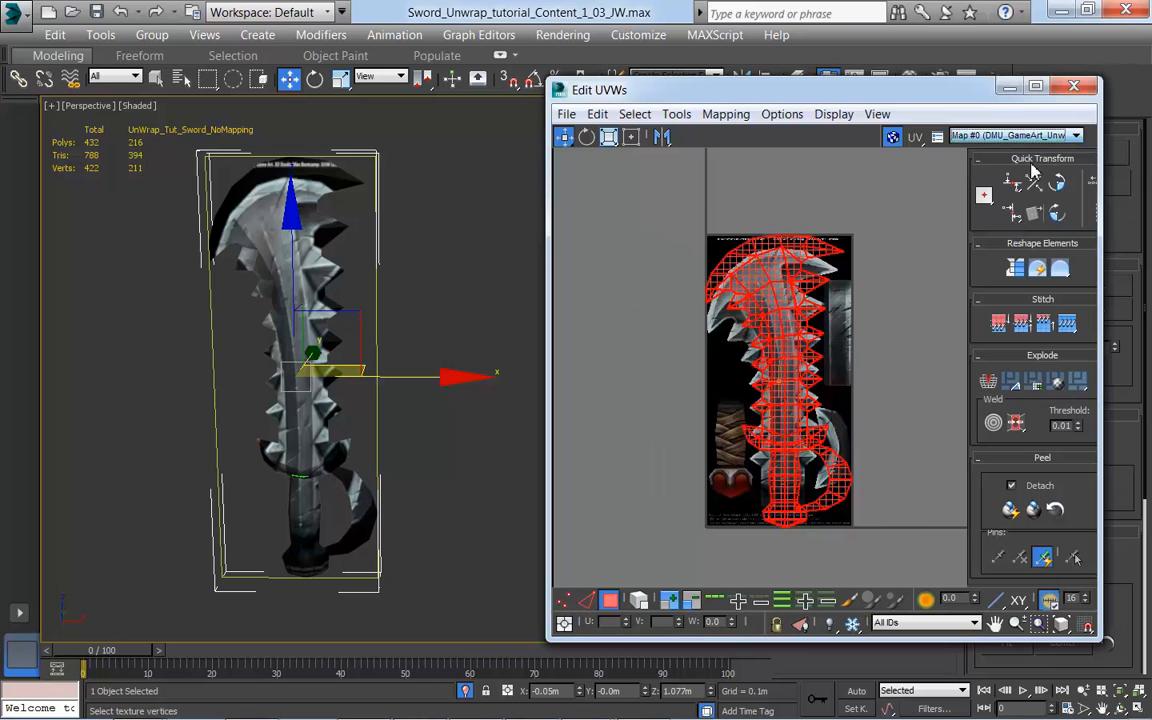
scroll(862, 449, "up", 3)
scroll(862, 449, "down", 3)
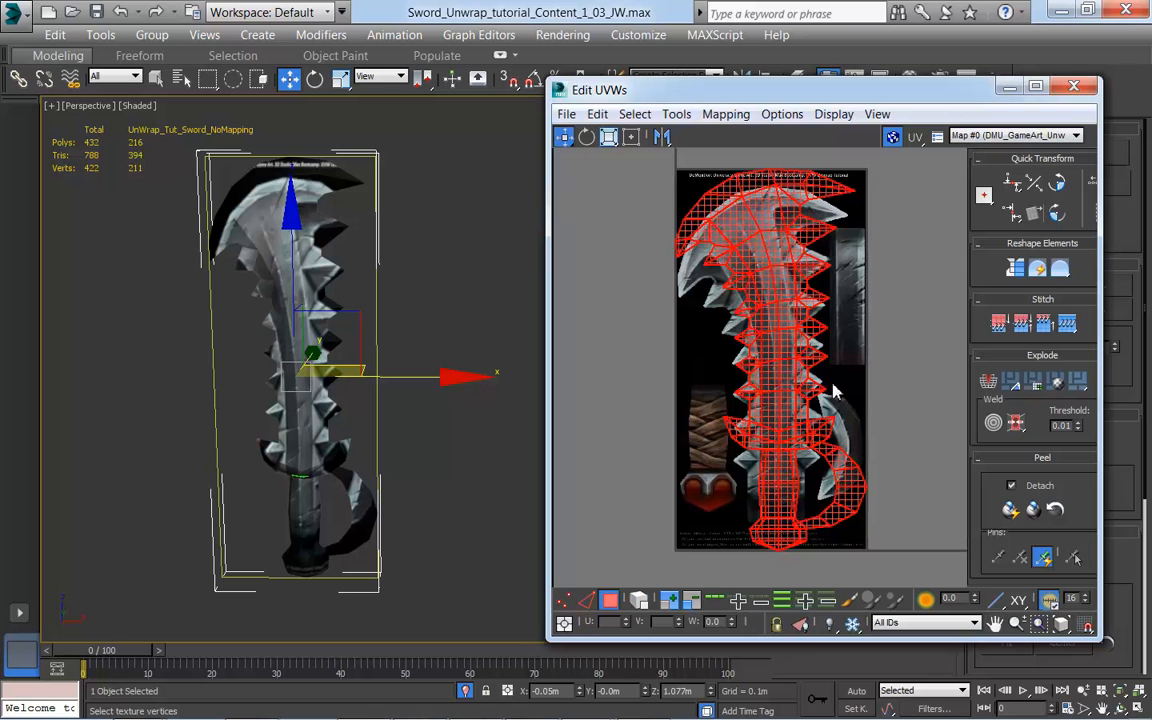
Step: Leave the polygon level and compare the sword's UV layout with the painted texture and the textured model
left_click(608, 604)
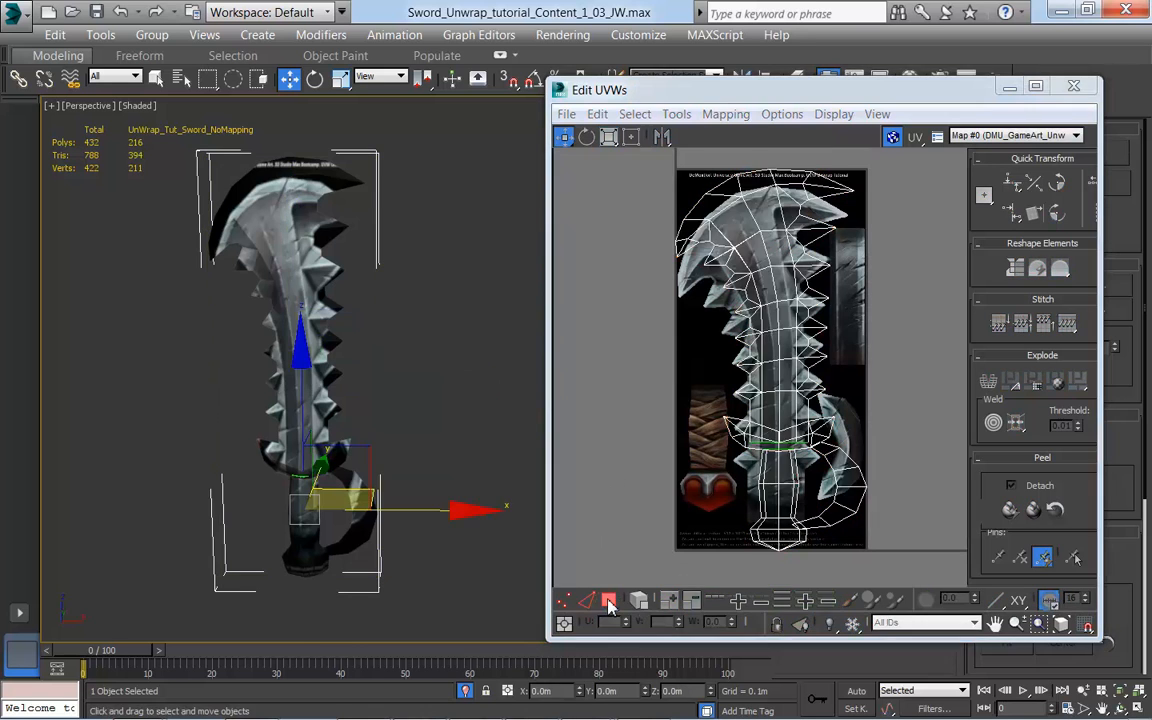
middle_click_drag(875, 466, 859, 474)
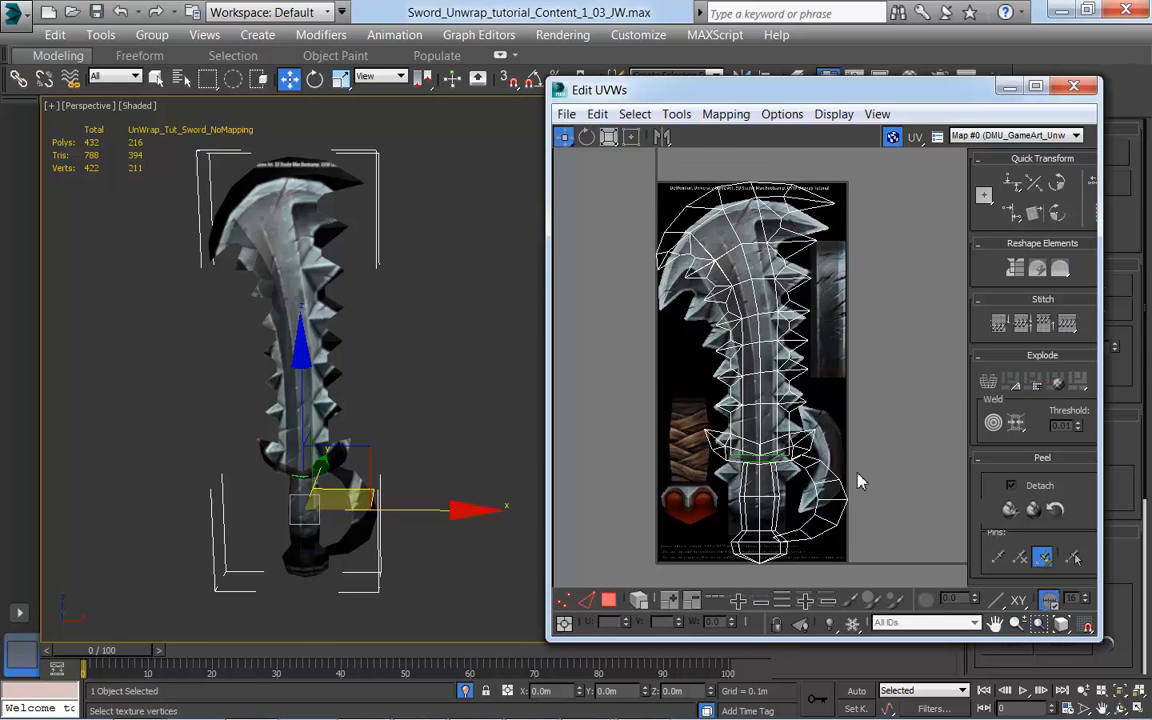
scroll(470, 367, "up", 5)
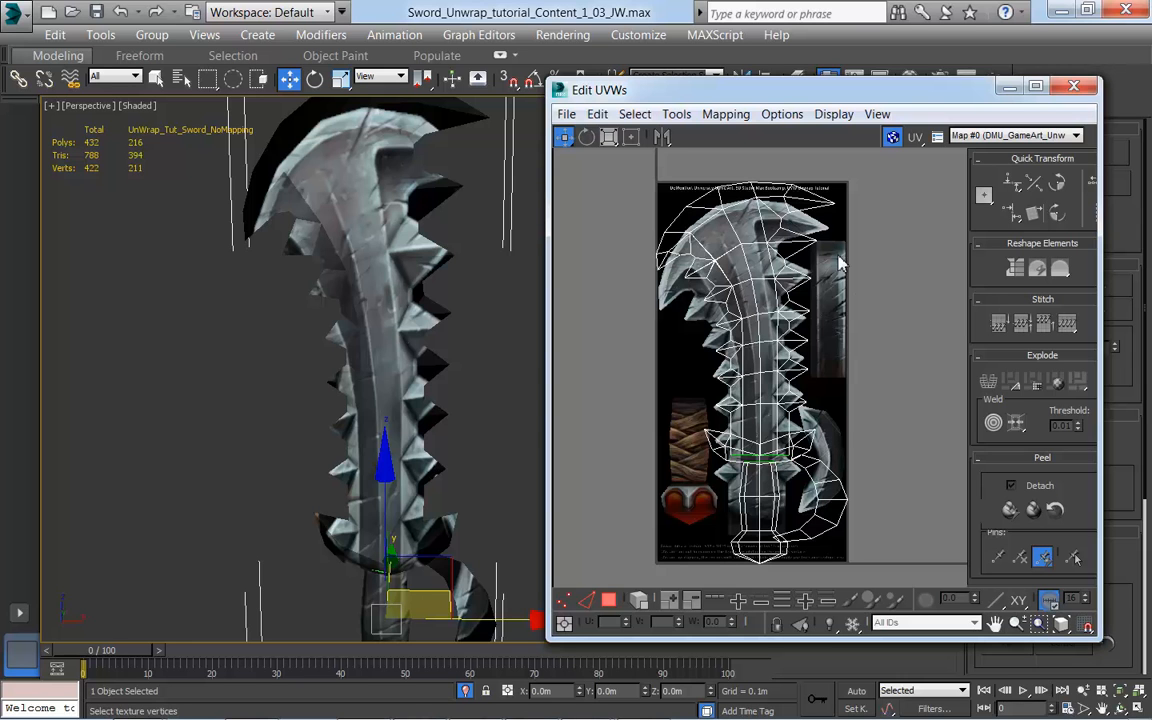
scroll(378, 350, "down", 3)
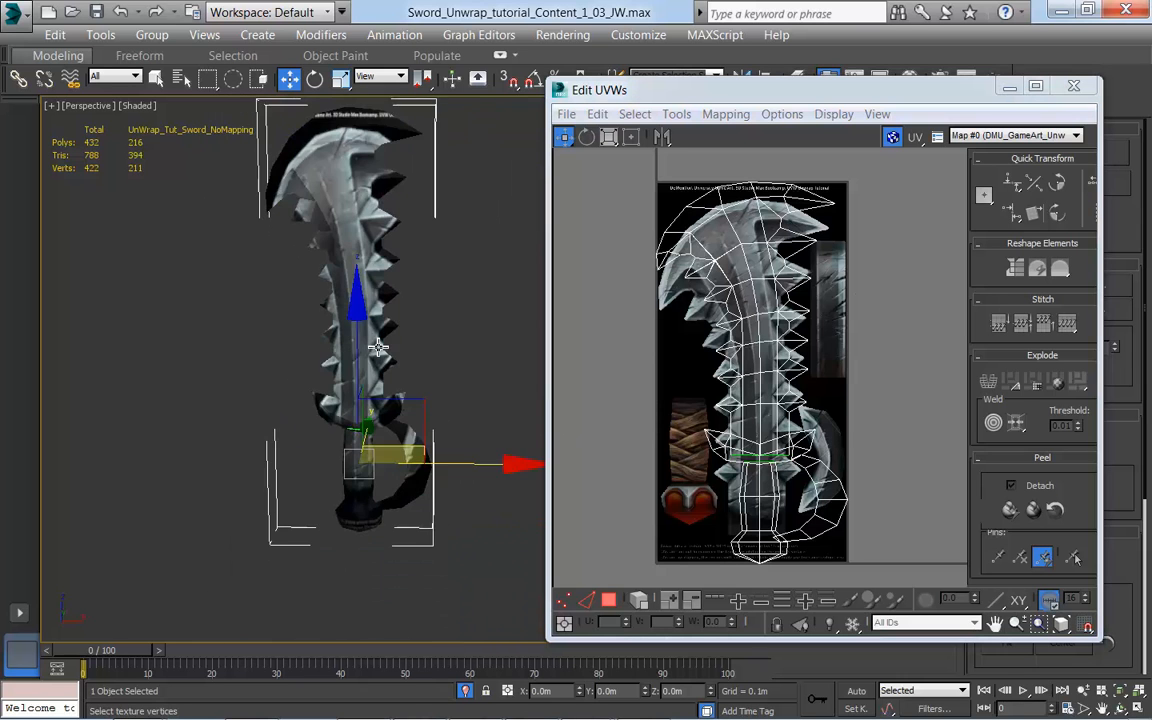
scroll(378, 348, "up", 3)
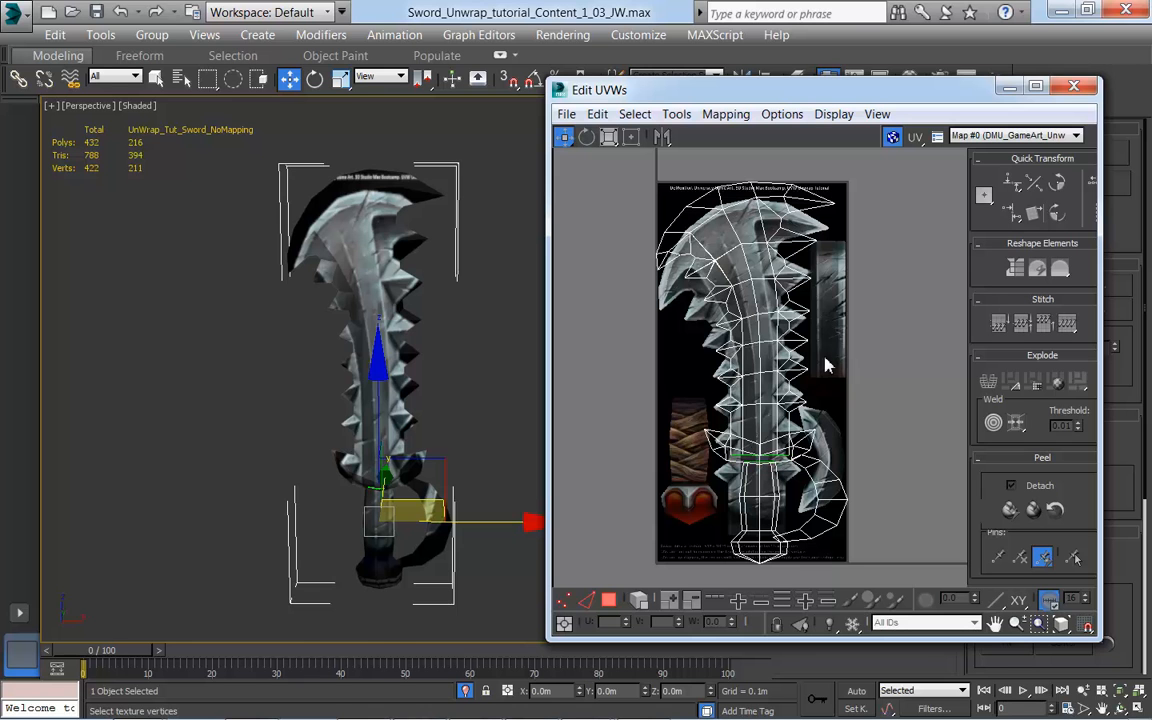
mouse_move(858, 411)
middle_mouse_down()
mouse_move(897, 432)
mouse_move(861, 409)
middle_mouse_up()
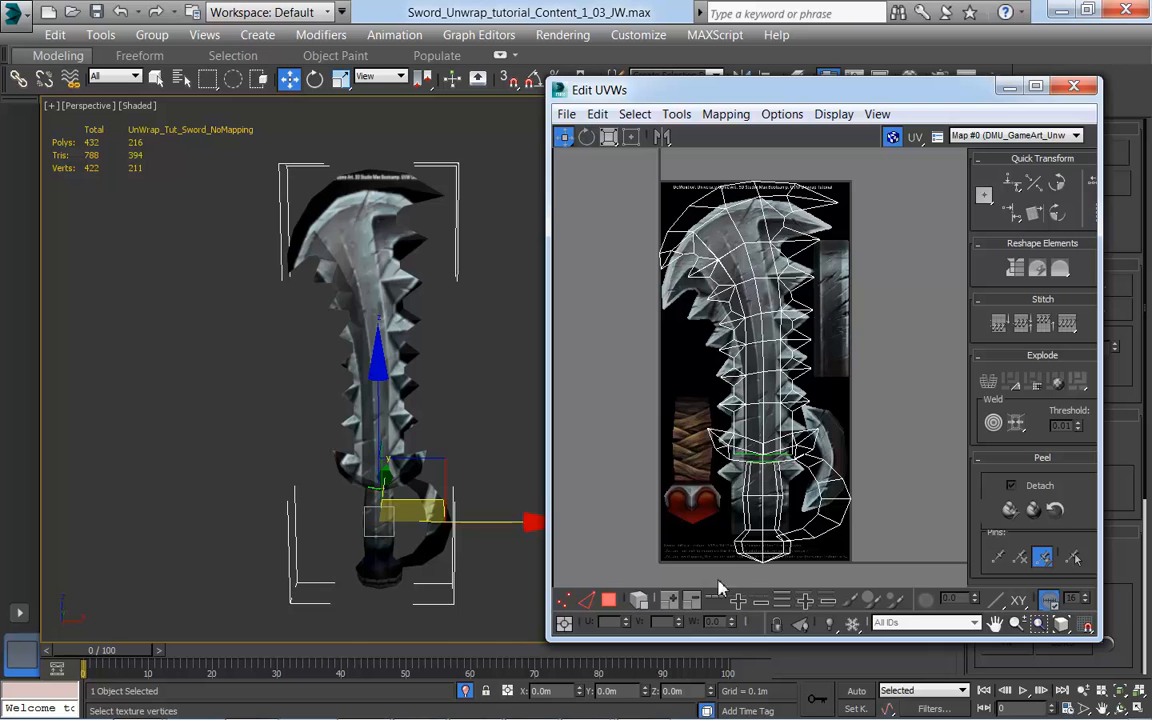
Step: At the polygon level with element selection on, move the handle, hand guard and crossguard UV shells off the texture's left side
left_click(607, 603)
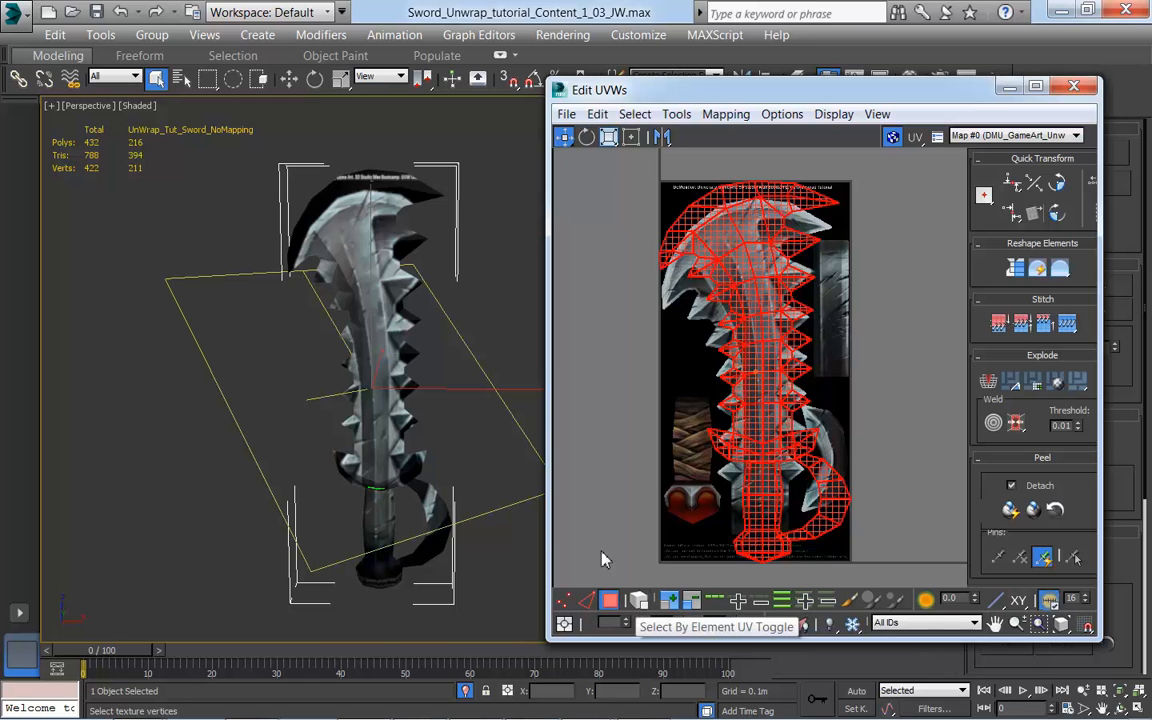
left_click(634, 603)
left_click(724, 268)
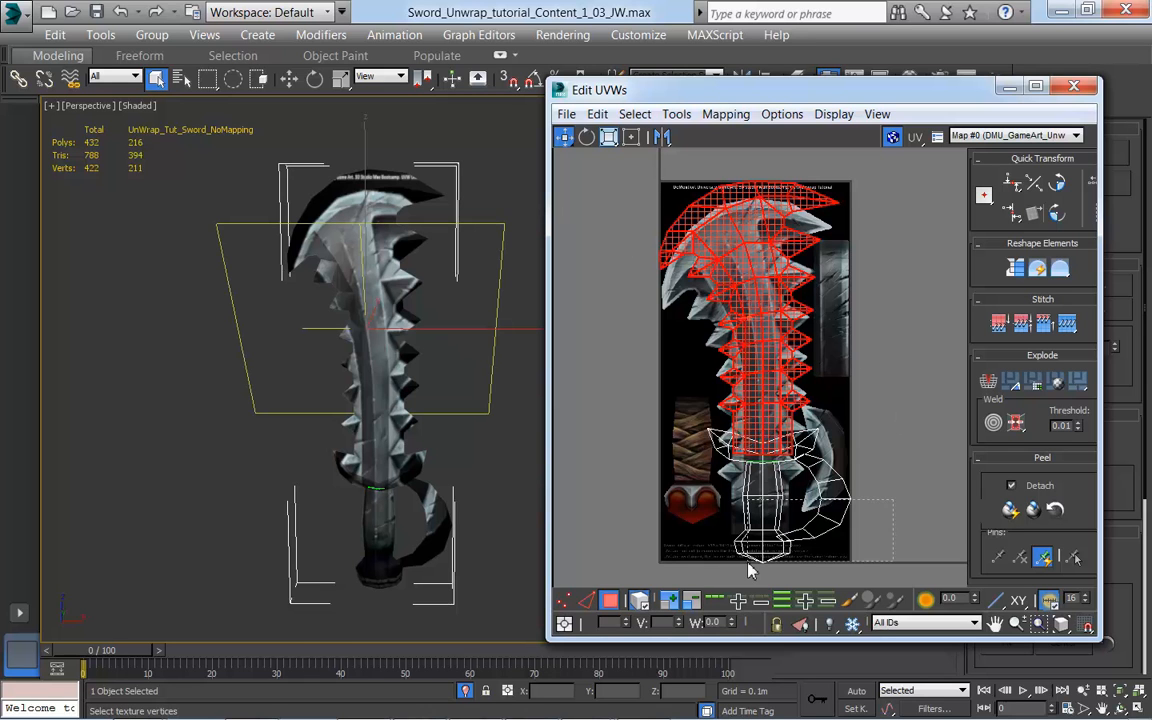
left_click(803, 539)
left_click_drag(838, 523, 613, 537)
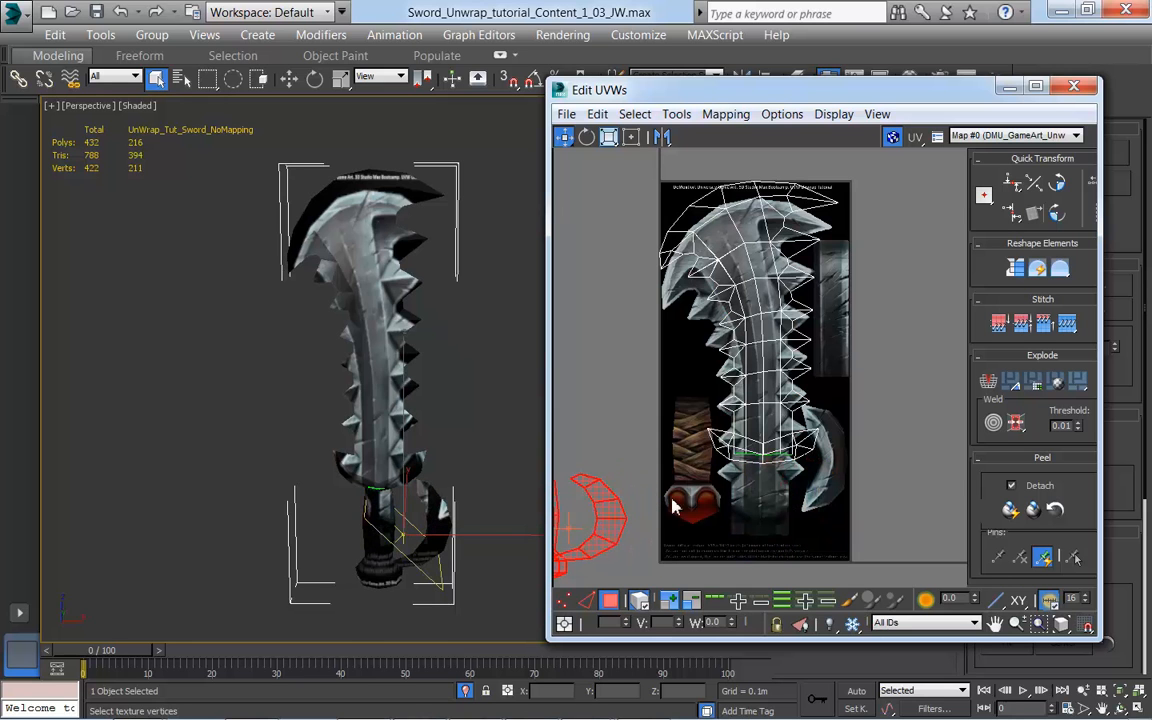
left_click(712, 405)
left_click_drag(712, 405, 604, 393)
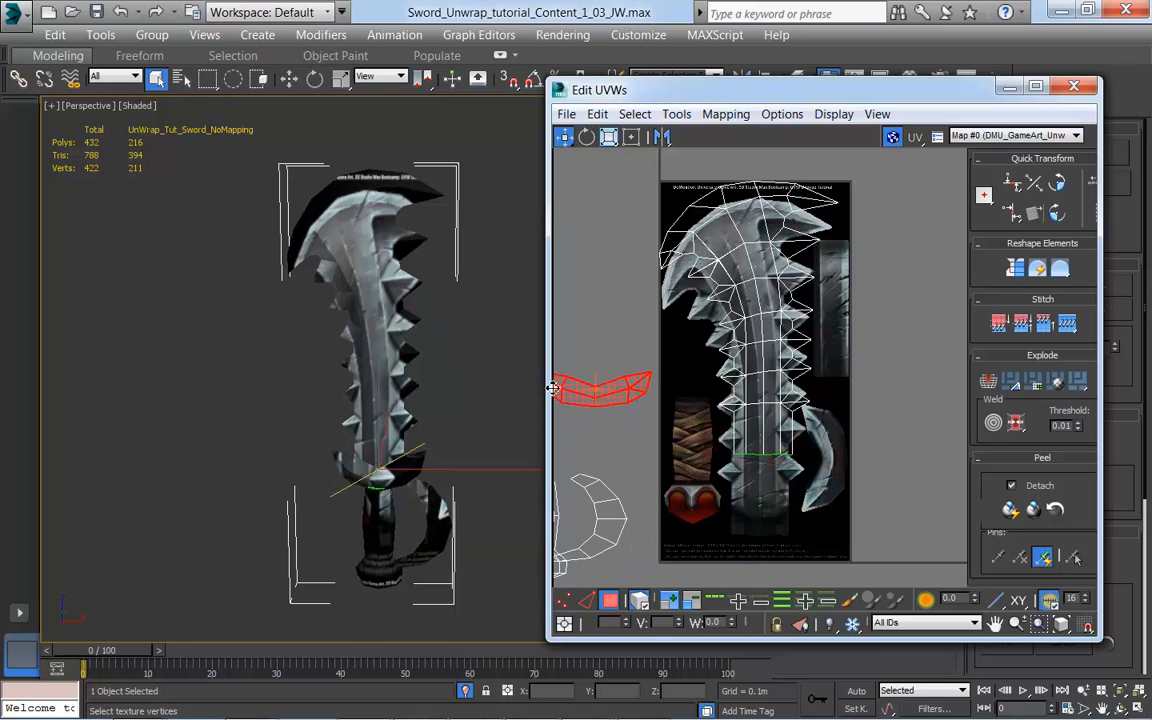
middle_click_drag(735, 460, 769, 456)
Step: Select the blade's UV shell and move it down over the painted blade on the texture
left_click(790, 362)
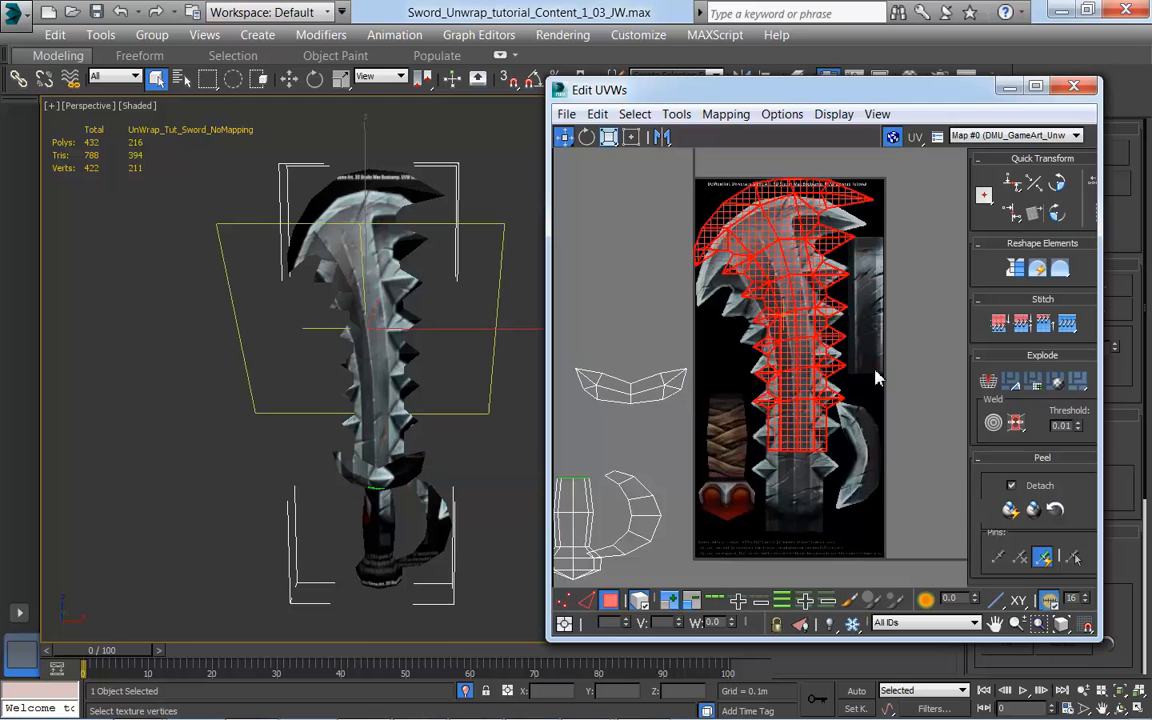
scroll(855, 405, "up", 3)
middle_click_drag(866, 396, 893, 391)
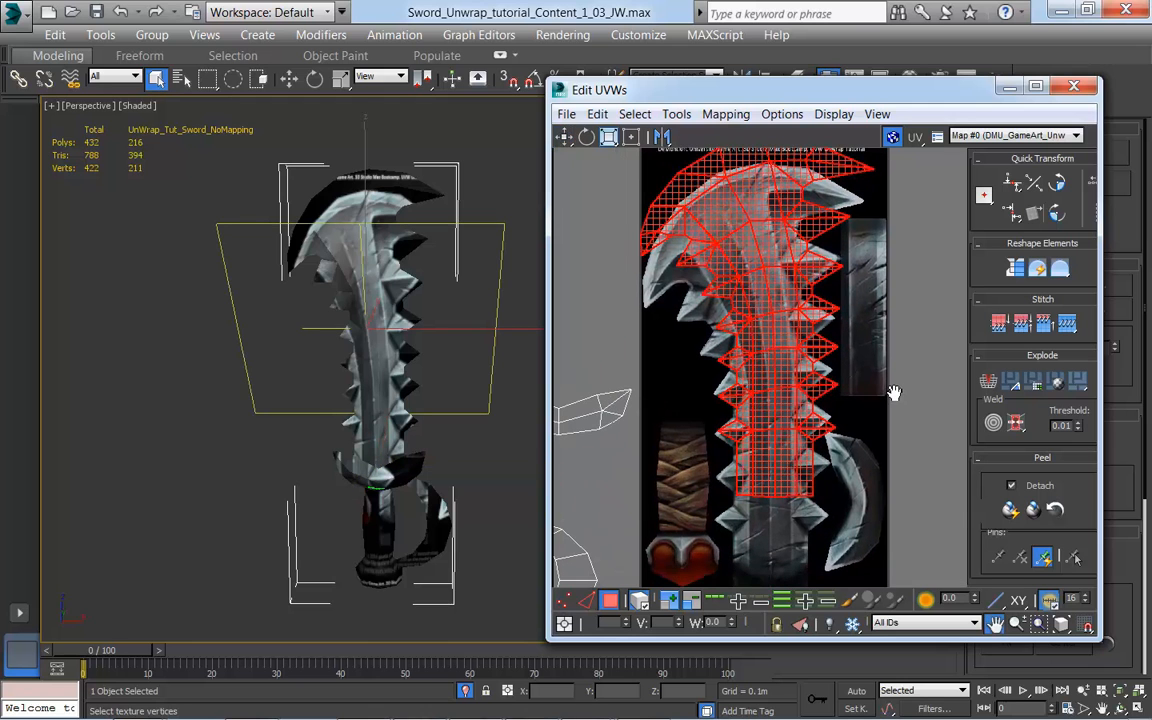
left_click_drag(752, 256, 757, 333)
middle_click_drag(835, 388, 796, 355)
scroll(795, 354, "down", 2)
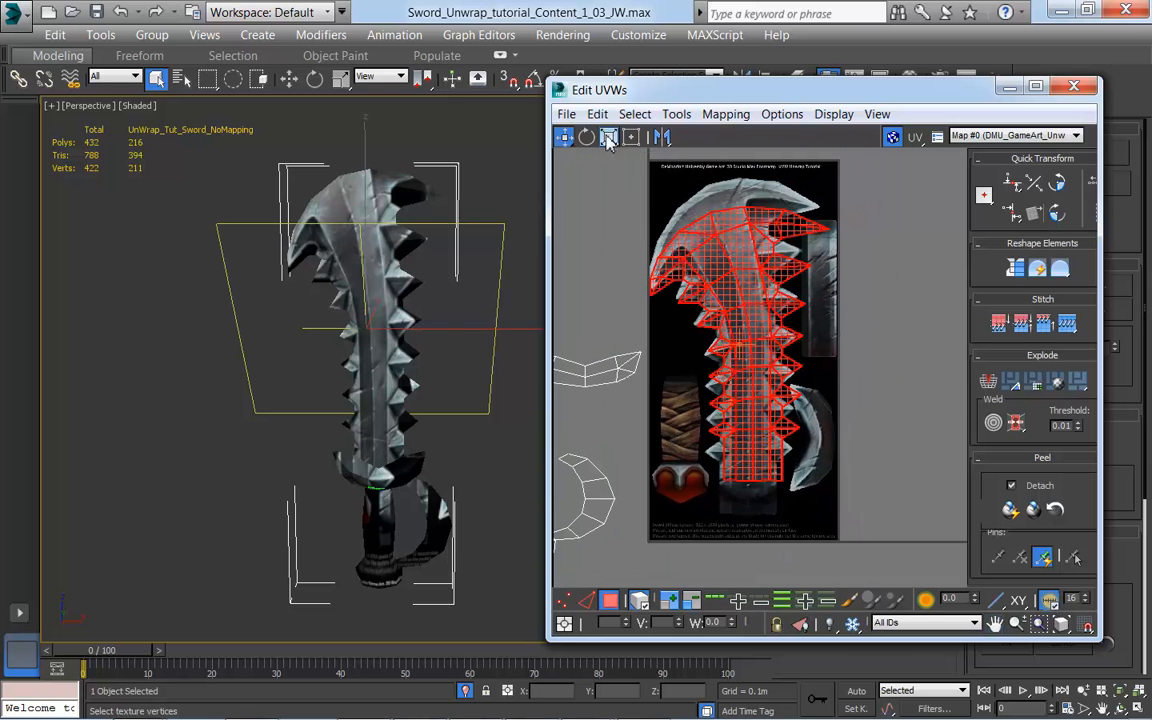
Step: Scale the blade's UV shell vertically and horizontally to match the painted blade, nudging it into place
left_click(609, 138)
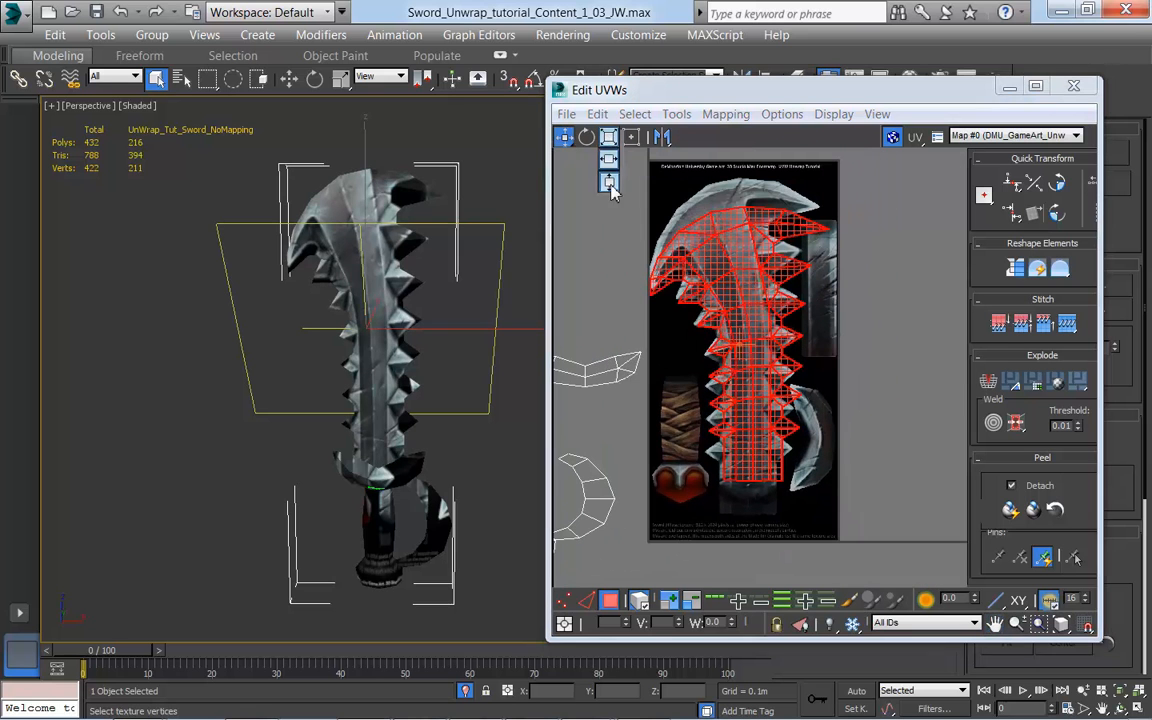
mouse_move(731, 285)
left_mouse_down()
mouse_move(733, 257)
mouse_move(735, 279)
left_mouse_up()
left_click(566, 138)
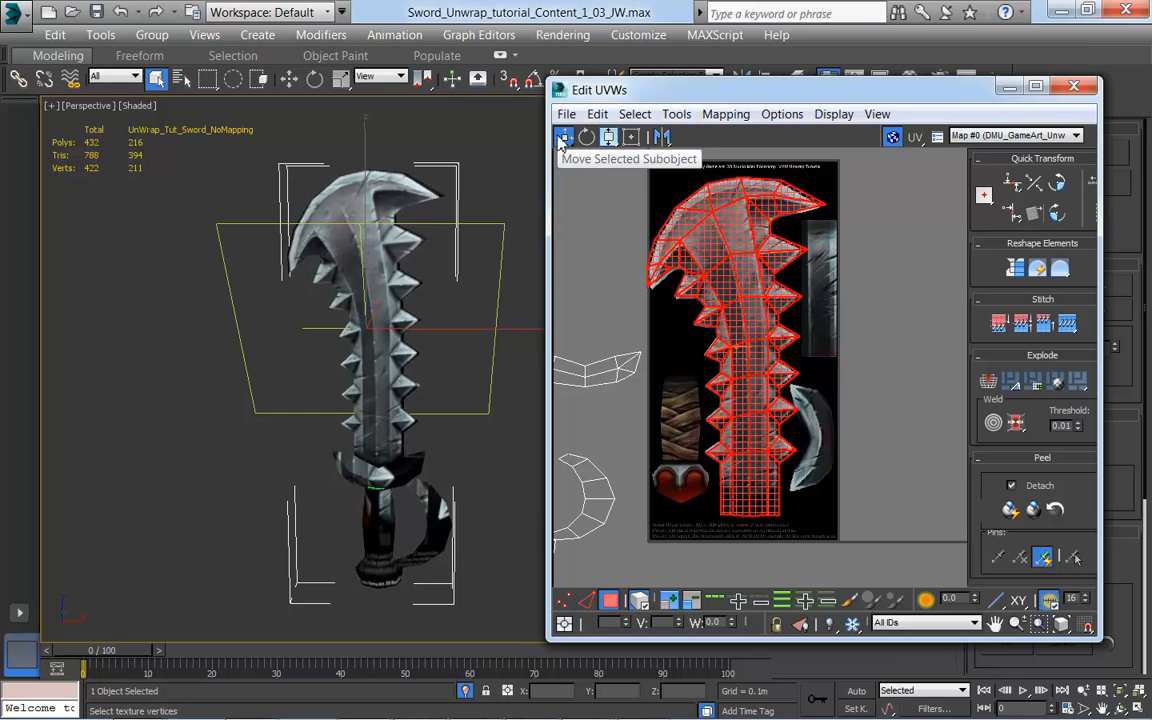
mouse_move(608, 137)
left_mouse_down()
mouse_move(613, 174)
mouse_move(608, 113)
left_mouse_up()
left_click_drag(726, 253, 723, 249)
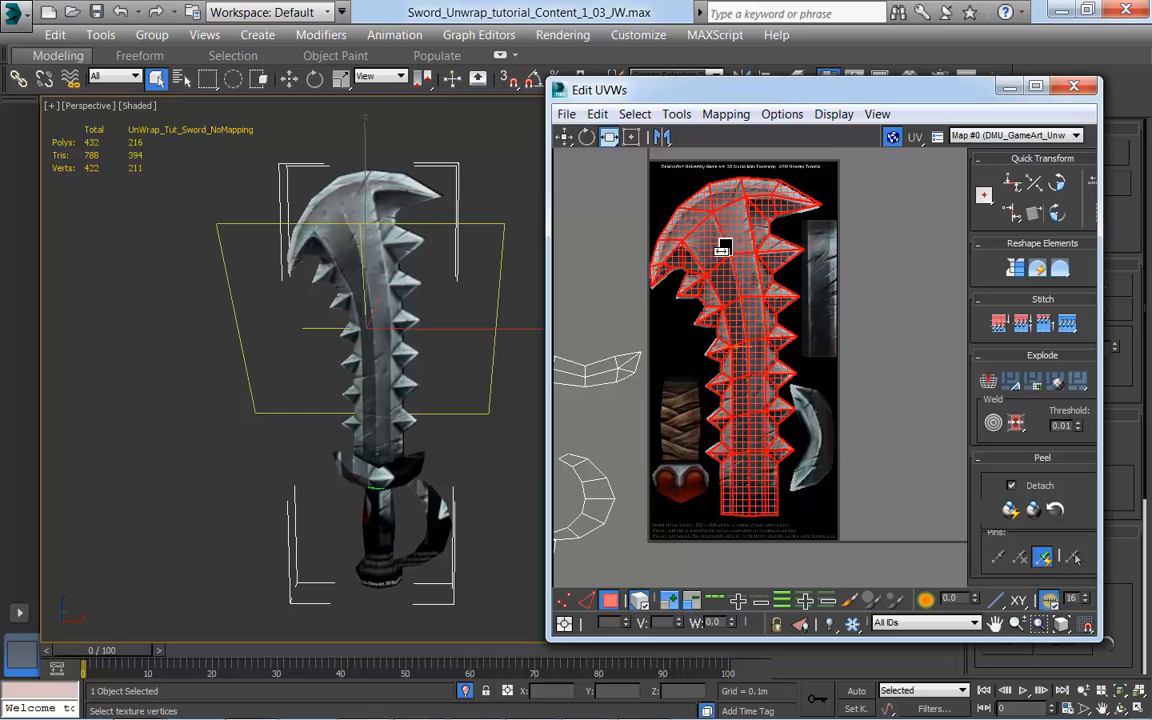
left_click(564, 137)
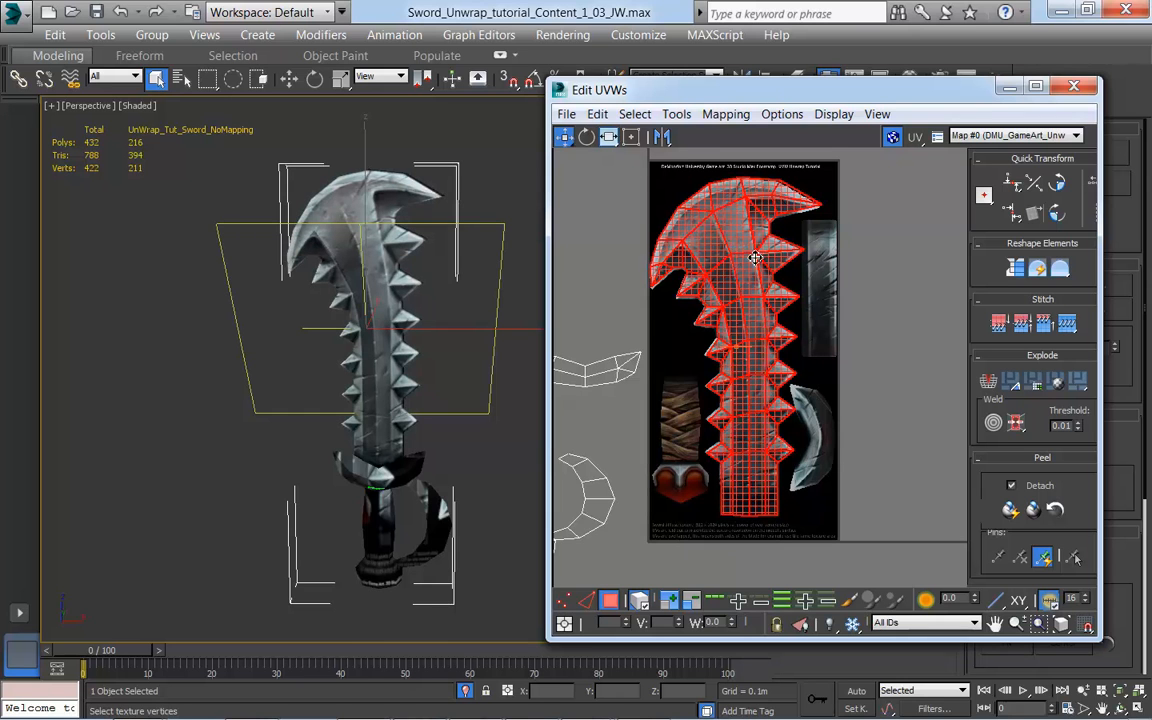
left_click_drag(755, 259, 755, 259)
Step: Enlarge the Edit UVWs window to the full screen height and frame the blade's UV shell in it
scroll(918, 378, "up", 4)
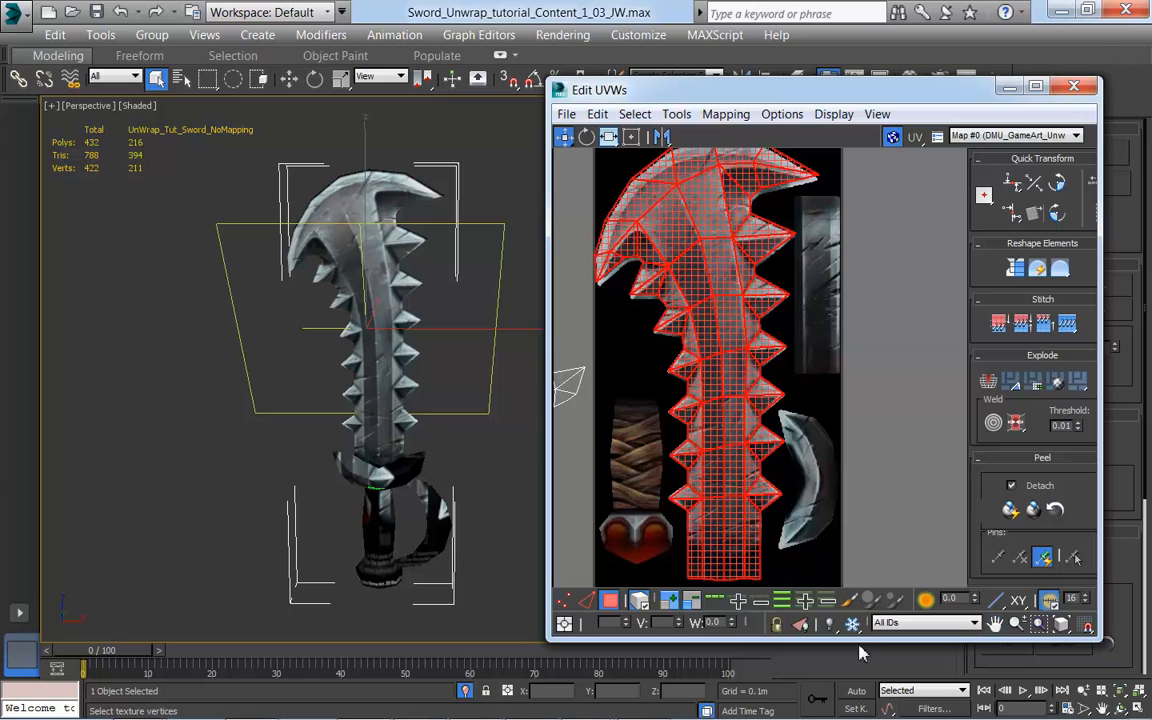
left_click_drag(860, 645, 860, 718)
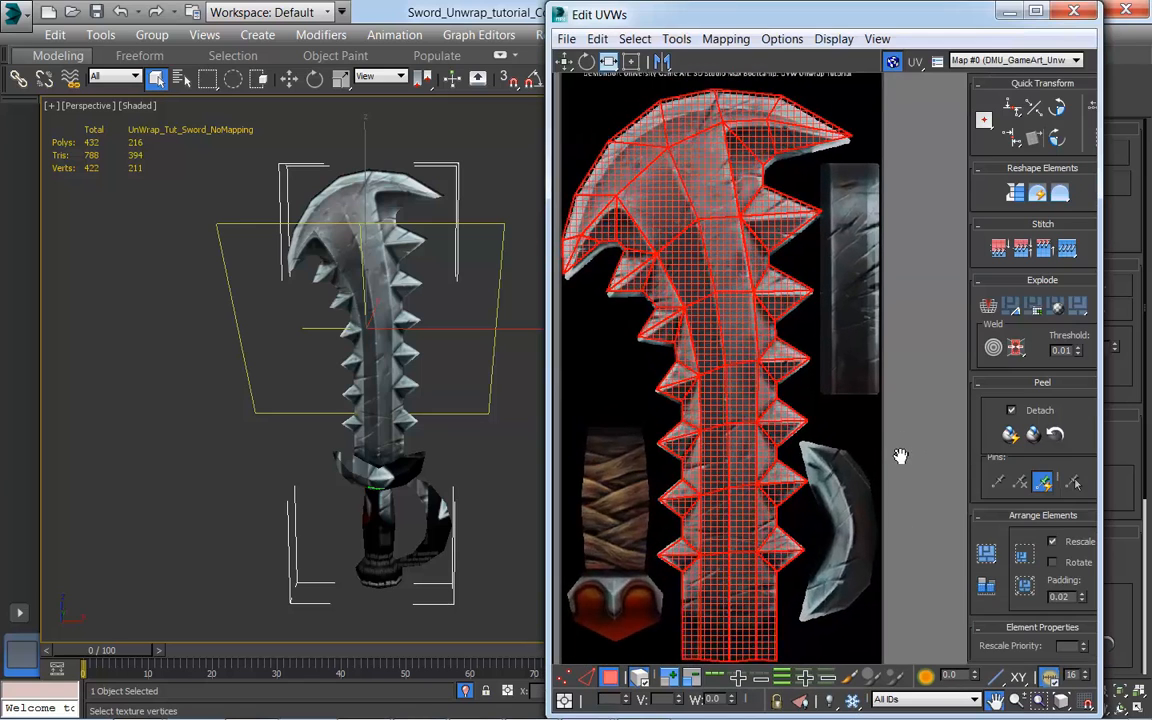
middle_click_drag(879, 390, 920, 394)
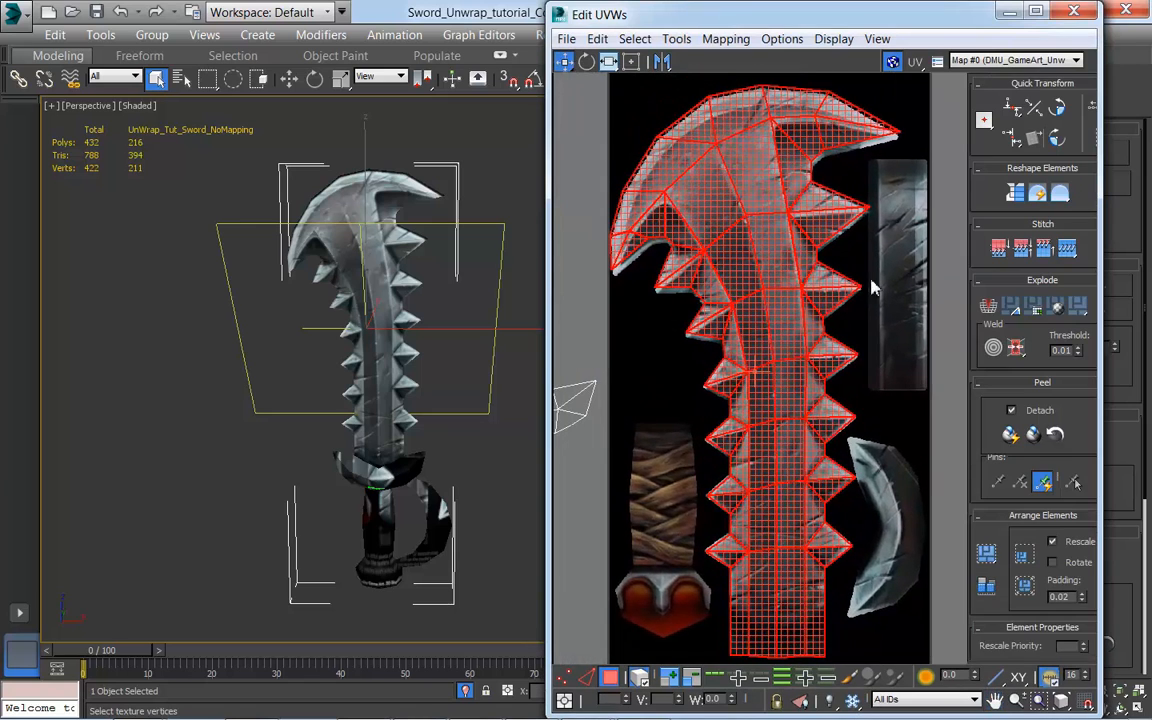
Step: Scale the blade's UV shell down slightly in height, nudge it onto the painted outline, and check the blade on the model
left_click(608, 62)
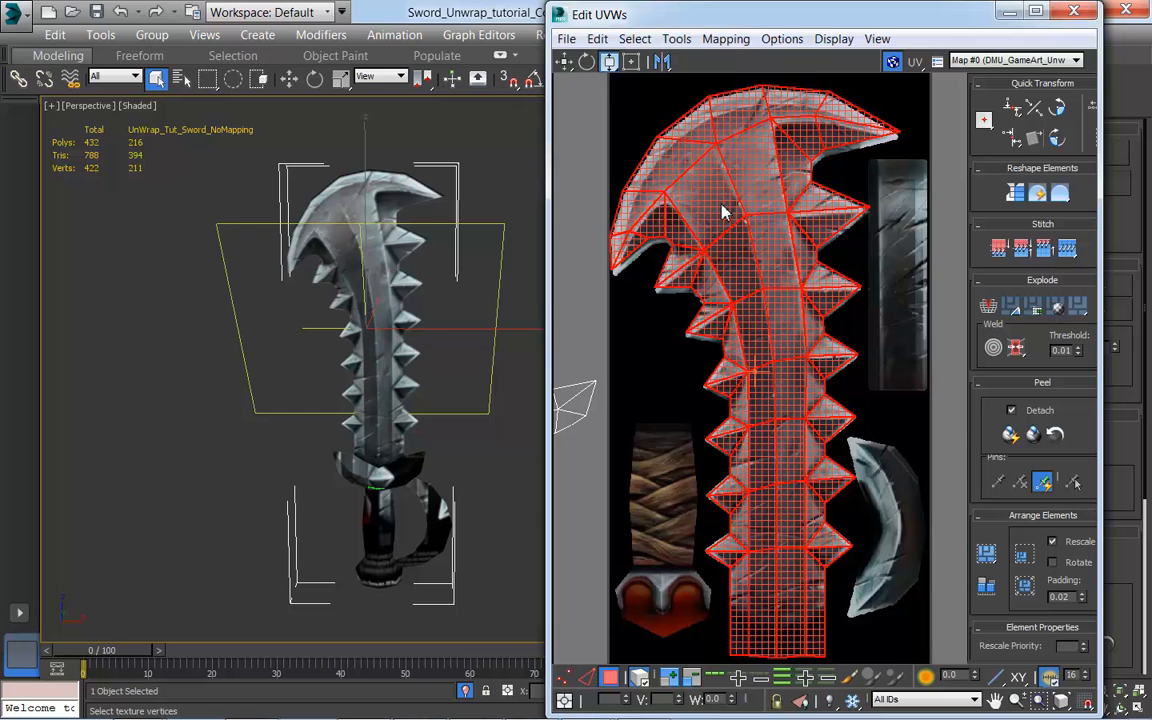
left_click_drag(726, 212, 726, 222)
left_click_drag(563, 65, 566, 109)
left_click_drag(800, 242, 800, 243)
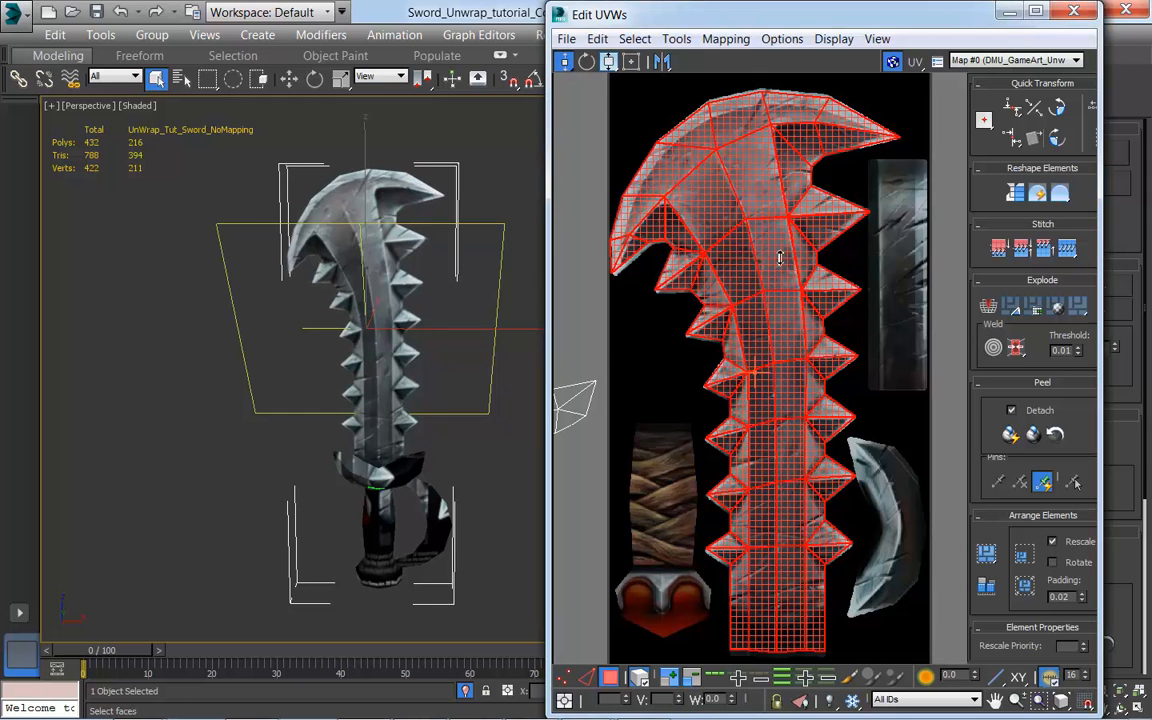
scroll(334, 411, "up", 5)
middle_click_drag(331, 372, 286, 469)
scroll(370, 422, "down", 3)
mouse_move(340, 425)
middle_mouse_down("alt")
mouse_move(604, 424)
mouse_move(656, 406)
mouse_move(337, 427)
middle_mouse_up("alt")
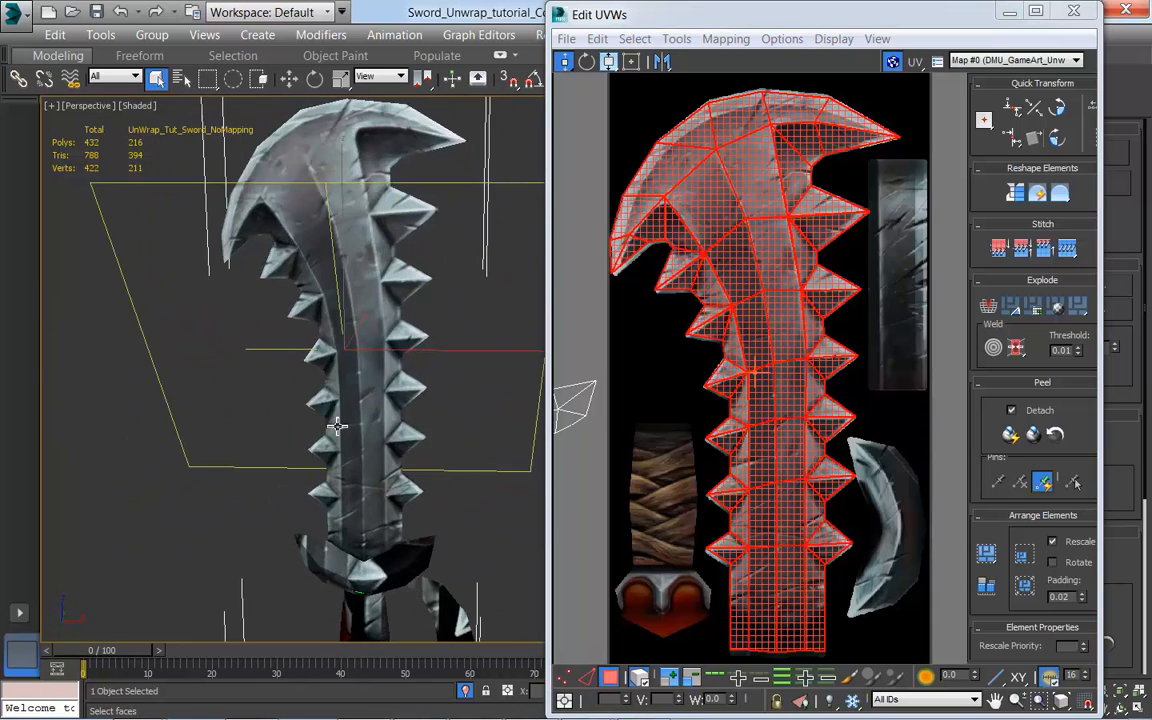
Step: Select the handle's UV shell and move it over the painted handle and pommel on the texture
scroll(836, 481, "up", 1)
scroll(835, 530, "down", 5)
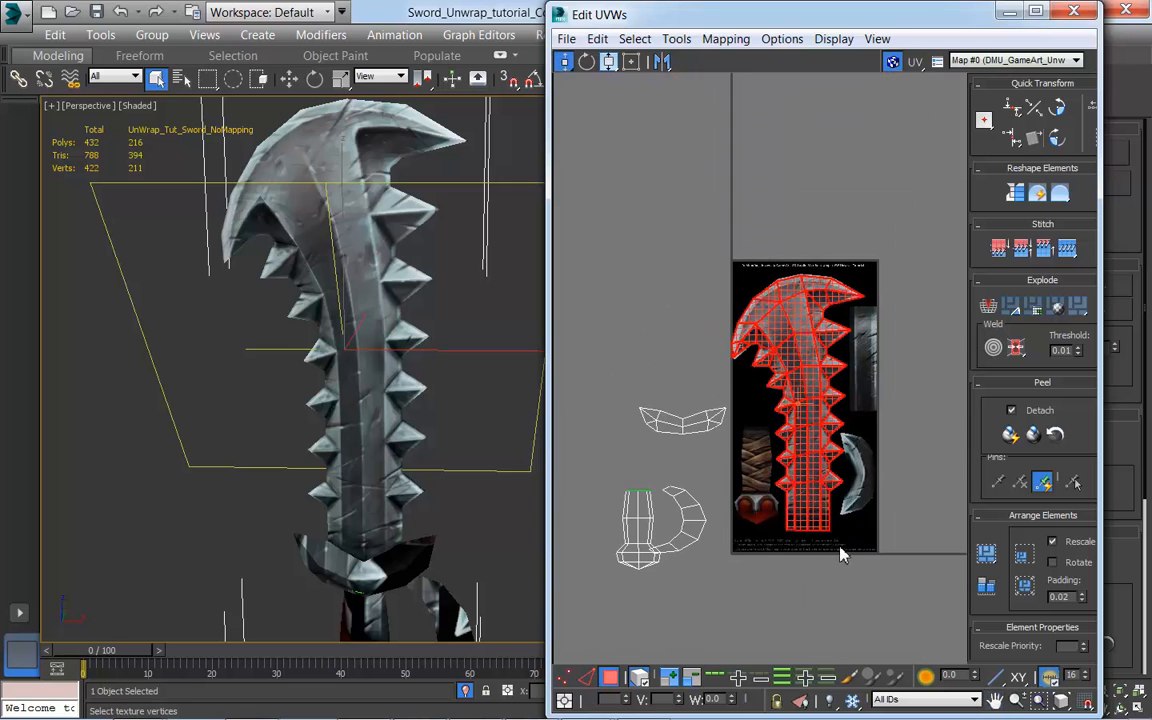
middle_click_drag(835, 552, 820, 504)
left_click(605, 510)
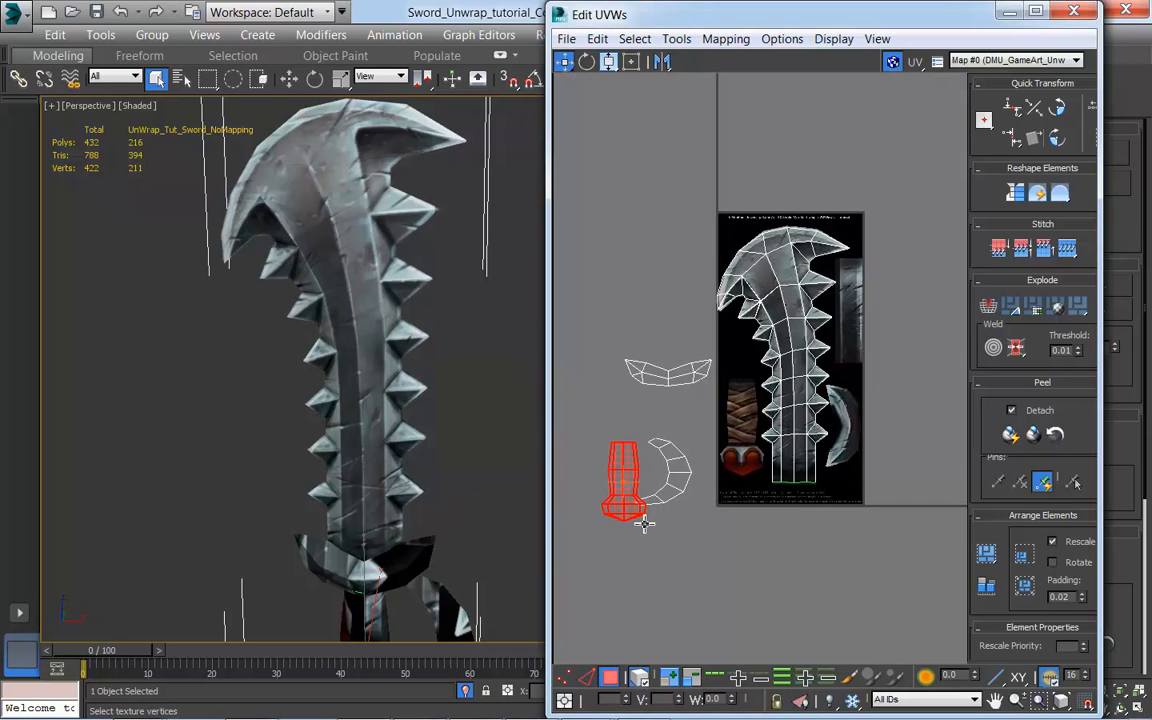
left_click_drag(630, 512, 743, 453)
scroll(745, 495, "up", 5)
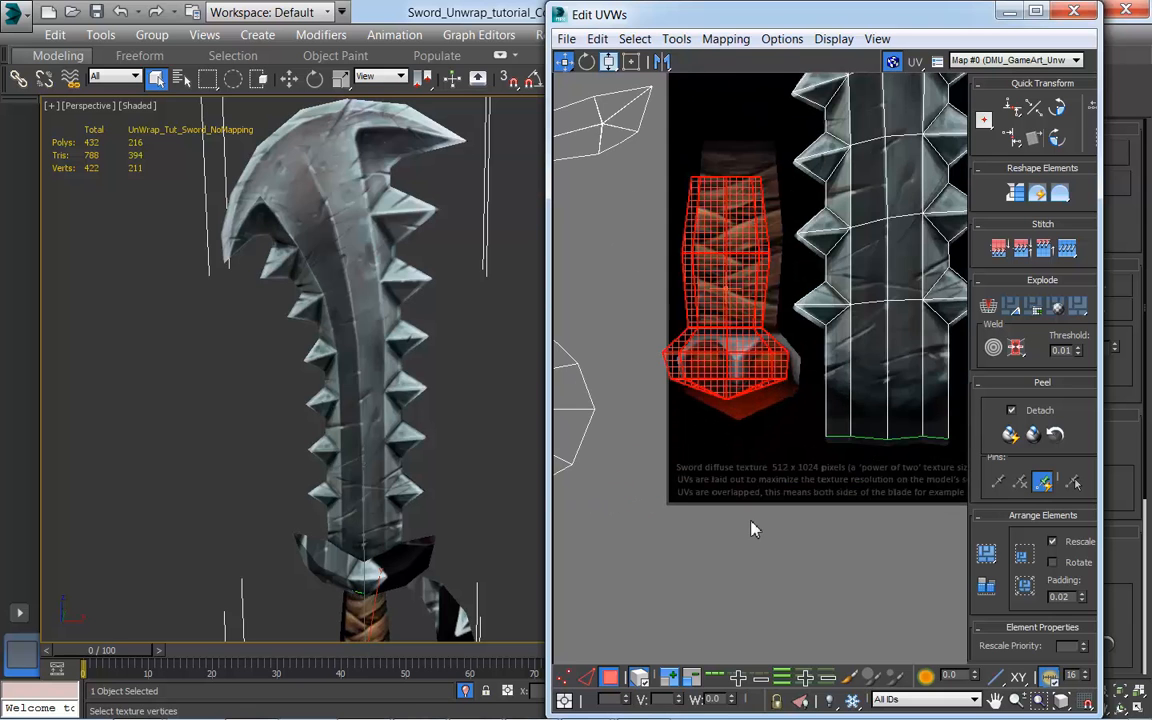
middle_click_drag(457, 557, 455, 411)
scroll(466, 430, "down", 3)
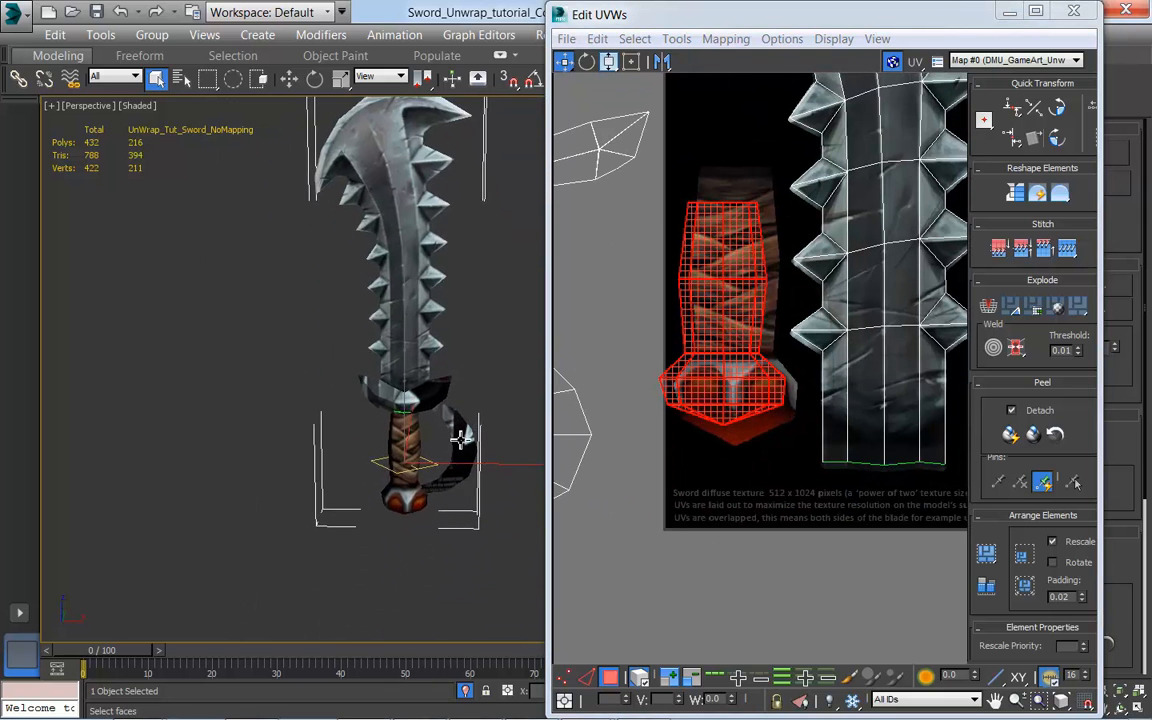
scroll(455, 410, "up", 3)
left_click_drag(730, 350, 745, 360)
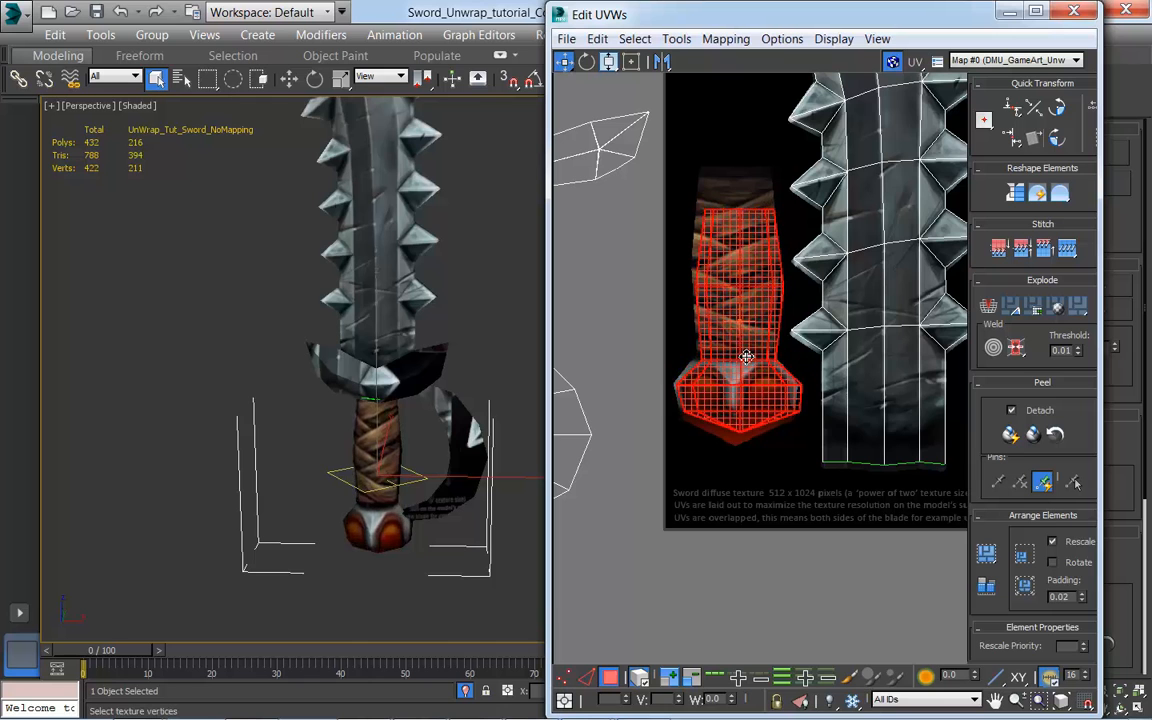
Step: Scale the handle's UV shell taller to match the painted grip and pommel, nudging it onto their outline
left_click(610, 64)
left_click_drag(758, 325, 735, 301)
left_click(564, 62)
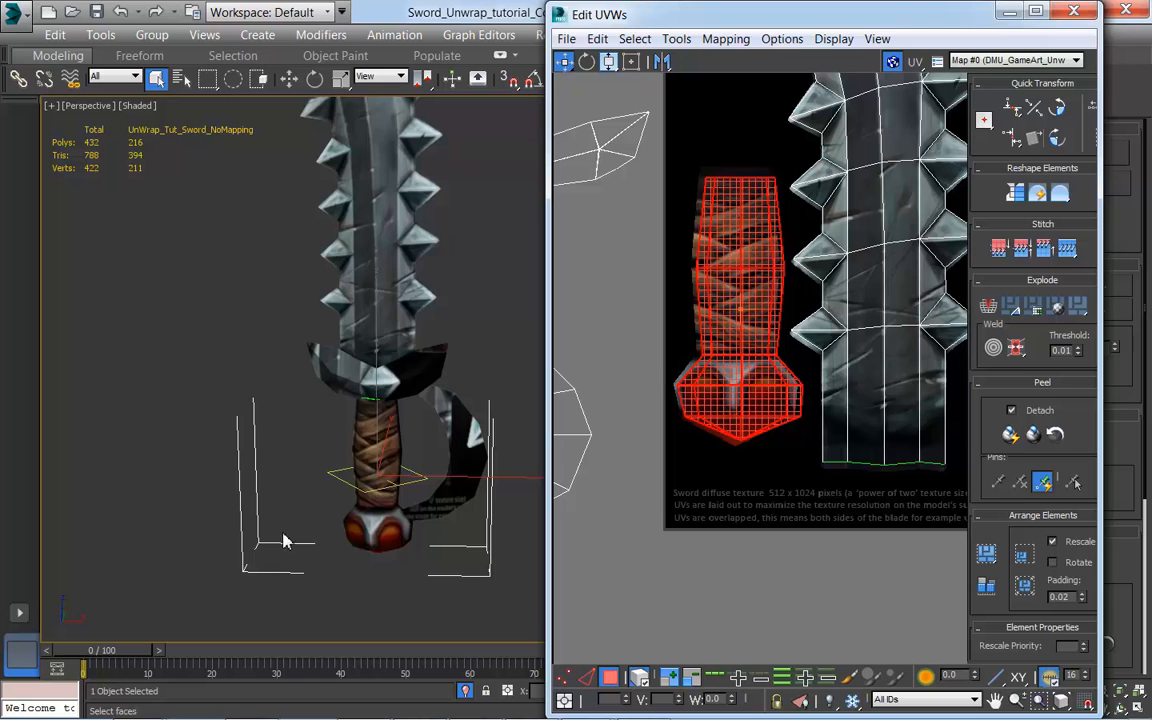
middle_click_drag(298, 522, 425, 522, "alt")
left_click_drag(741, 402, 738, 404)
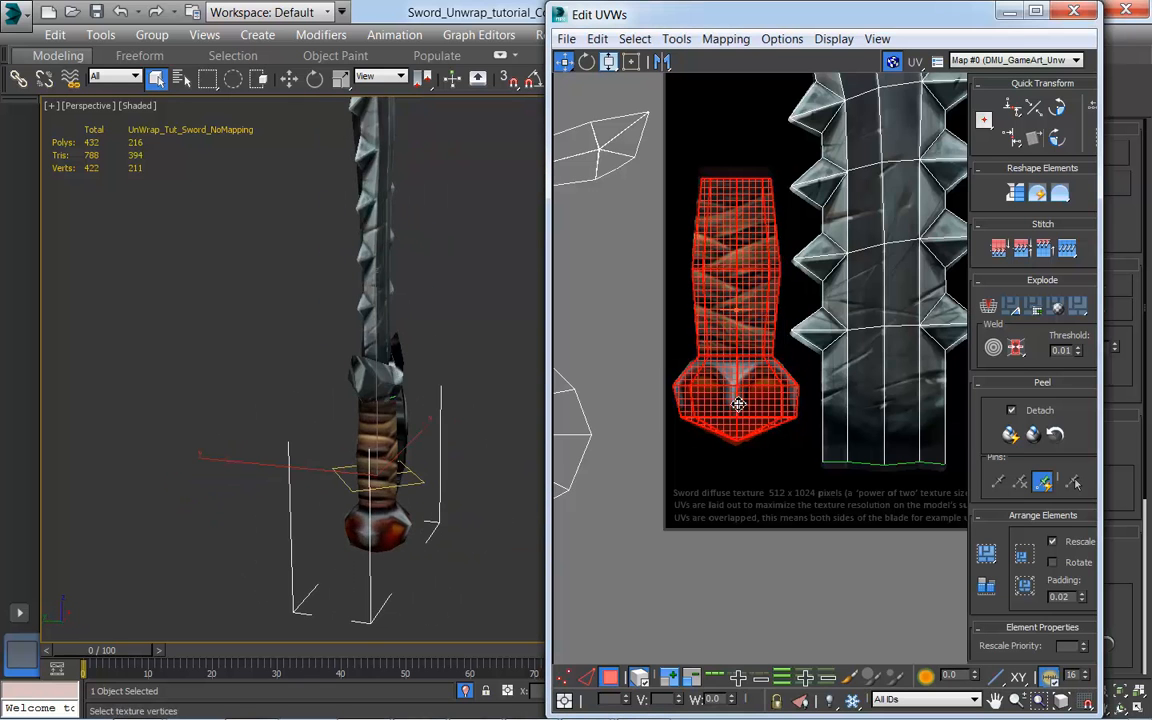
middle_click_drag(463, 532, 310, 525, "alt")
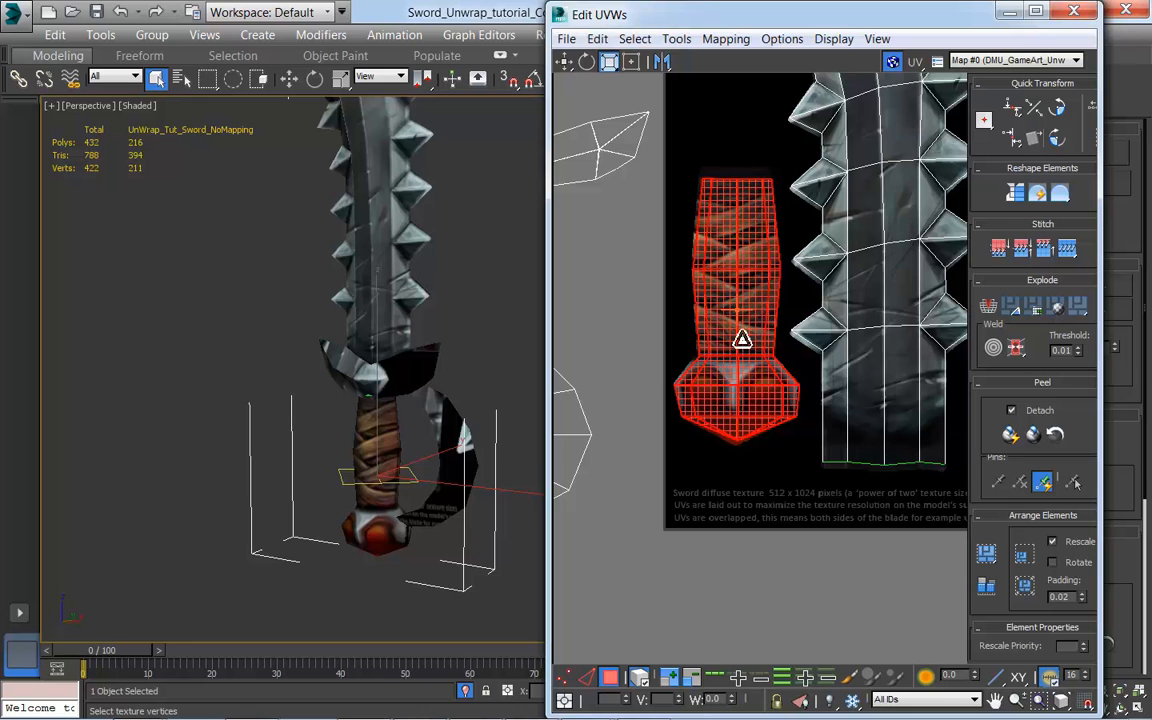
key("w")
left_click_drag(751, 251, 751, 254)
Step: Select the crossguard's UV shell and move it over the painted crossguard on the texture
middle_click_drag(399, 500, 429, 463, "alt")
scroll(450, 521, "down", 3)
scroll(862, 428, "up", 2)
middle_click_drag(862, 428, 818, 509)
scroll(818, 509, "down", 4)
middle_click_drag(320, 470, 375, 468, "alt")
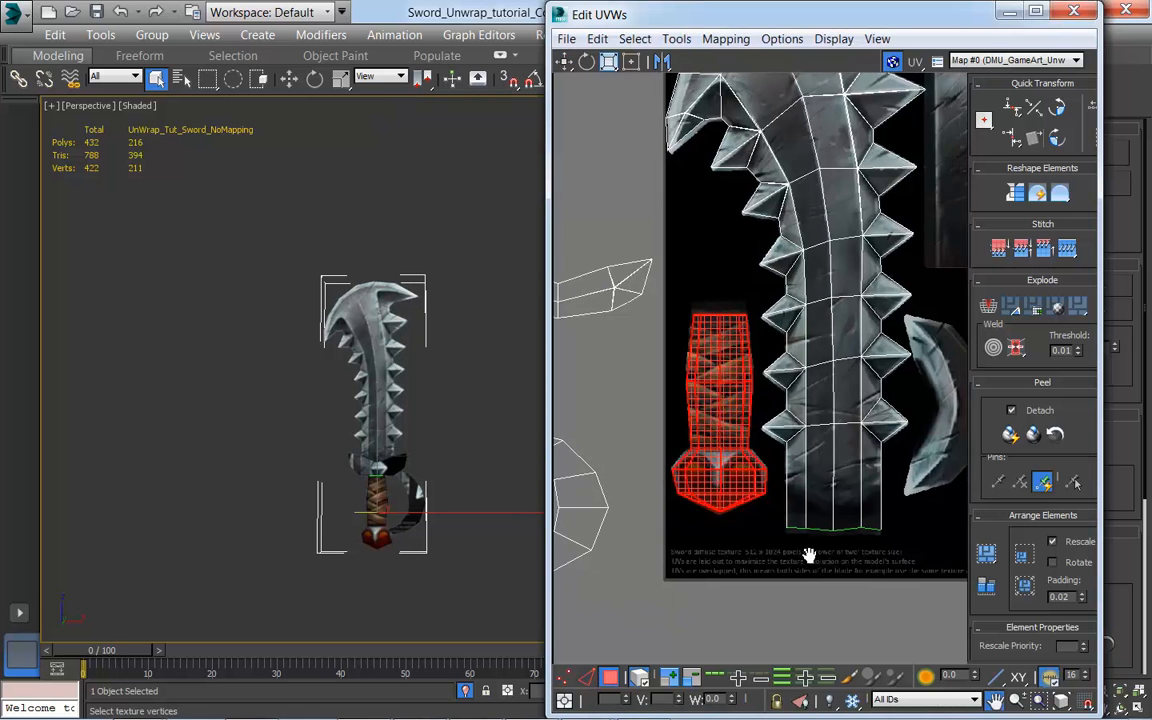
scroll(800, 555, "down", 3)
scroll(738, 512, "down", 2)
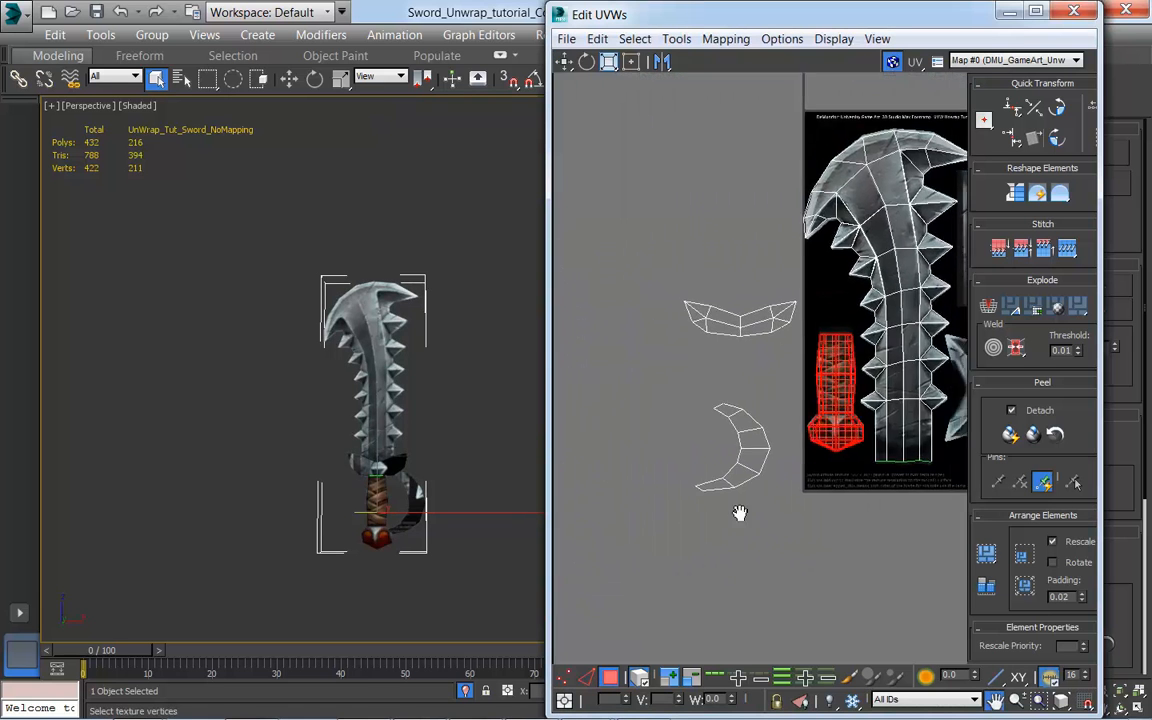
left_click(725, 312)
middle_click_drag(807, 527, 655, 549)
scroll(771, 510, "down", 1)
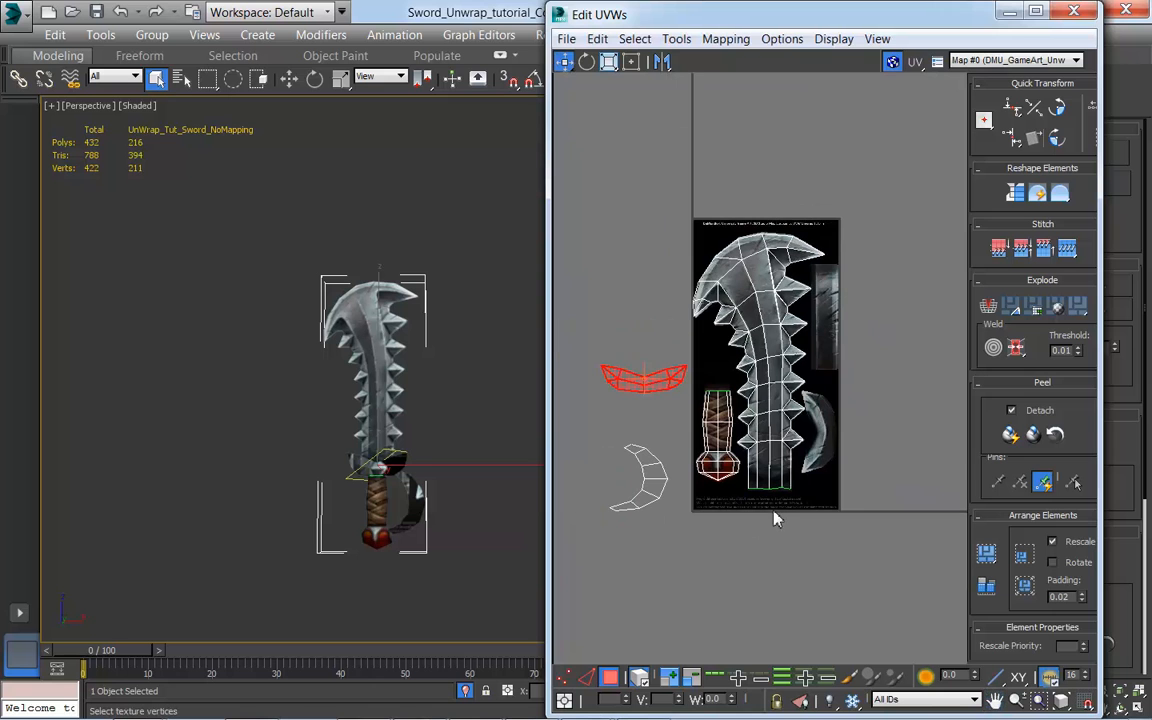
left_click_drag(643, 381, 797, 424)
Step: Rotate the crossguard's UV shell -90 degrees around its pivot and place it on the upright painted crossguard
scroll(864, 496, "up", 3)
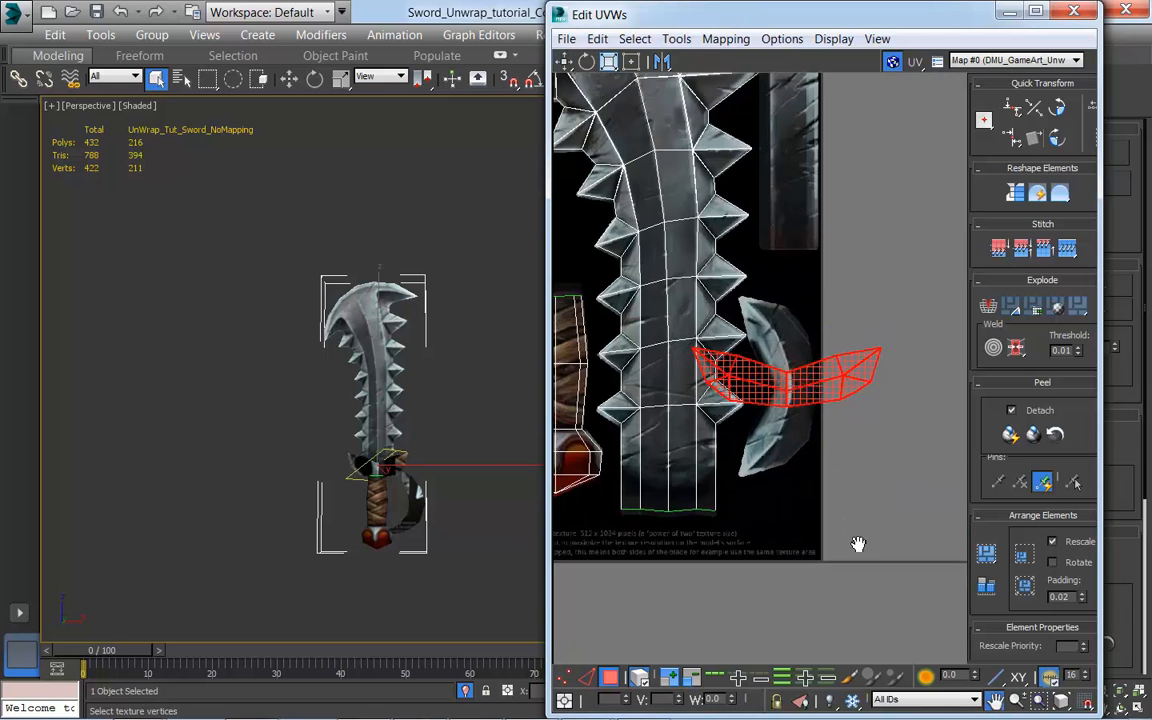
middle_click_drag(858, 543, 826, 632)
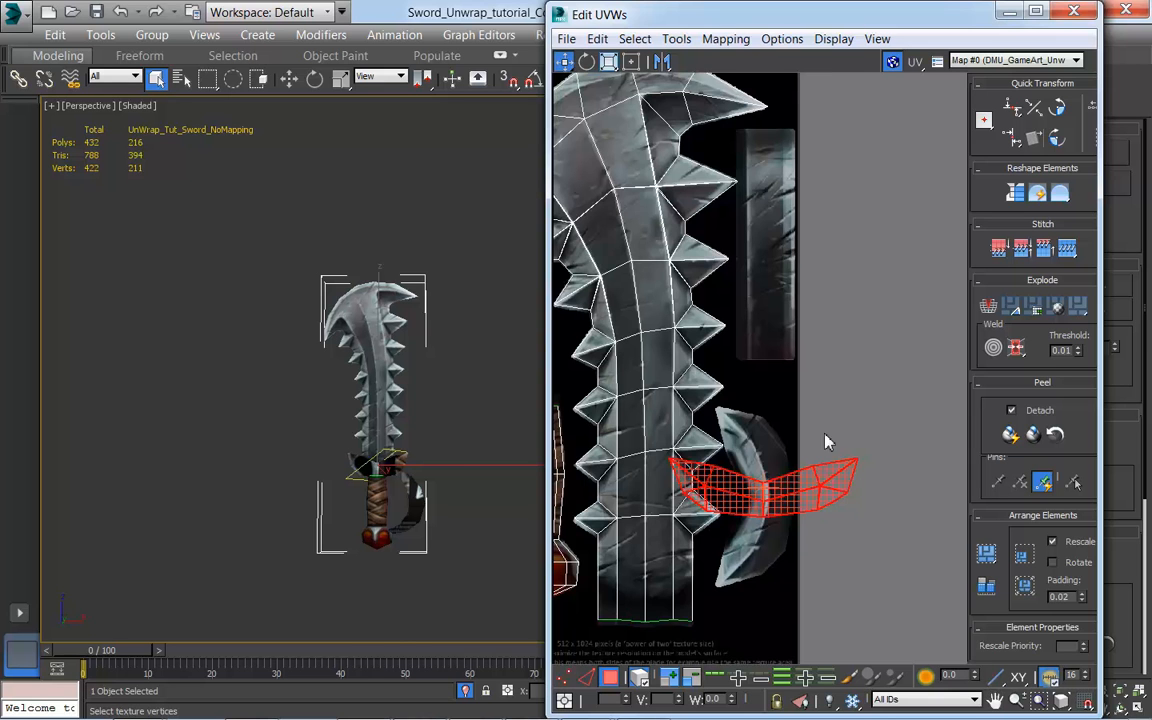
middle_click_drag(804, 356, 866, 337)
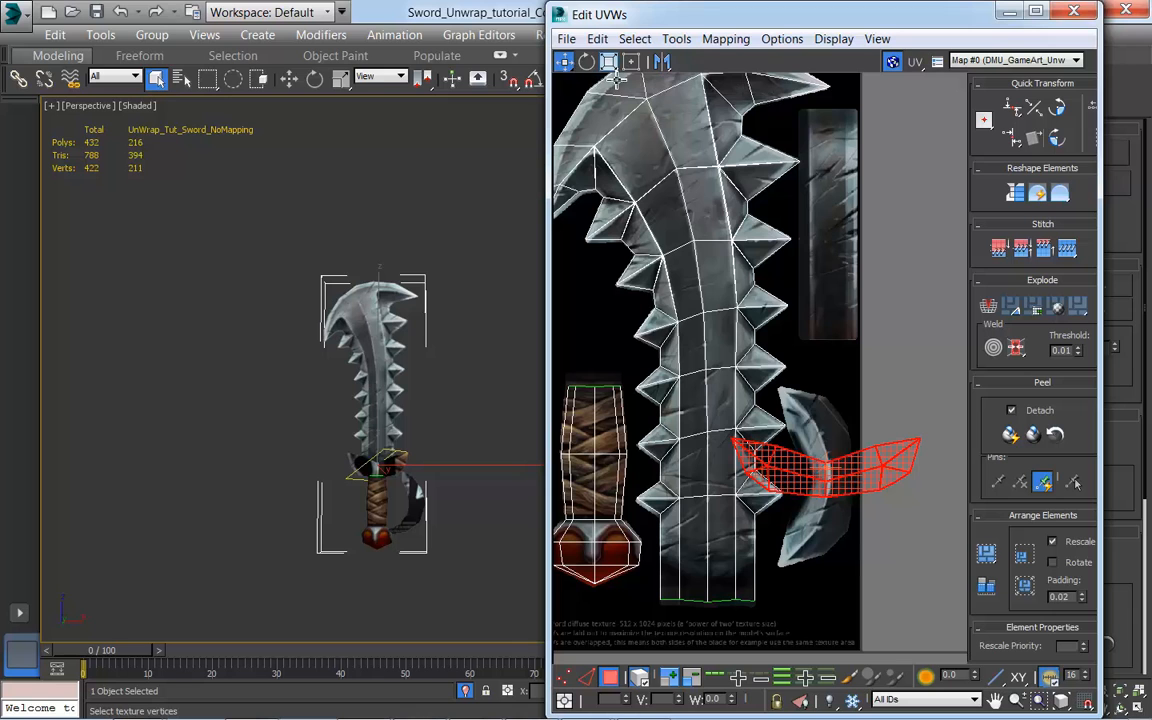
left_click(1062, 109)
left_click_drag(828, 479, 837, 472)
scroll(435, 491, "up", 2)
scroll(616, 513, "down", 1)
middle_click_drag(826, 508, 726, 498)
Step: Reselect the crossguard's UV shell and nudge it down to centre it on the painted crossguard
left_click(484, 523)
scroll(450, 518, "up", 5)
middle_click_drag(420, 488, 462, 474)
middle_click_drag(362, 488, 382, 504, "alt")
scroll(384, 496, "up", 3)
left_click(988, 602)
middle_click_drag(876, 570, 810, 527)
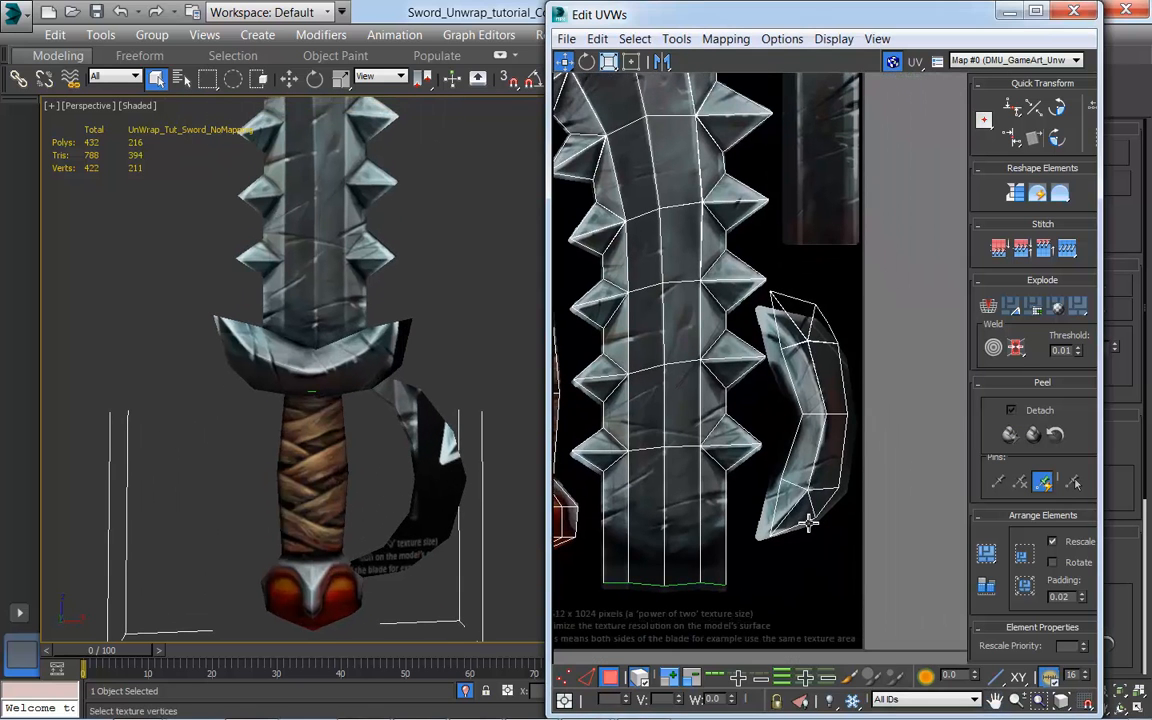
left_click(817, 428)
left_click_drag(817, 425, 819, 428)
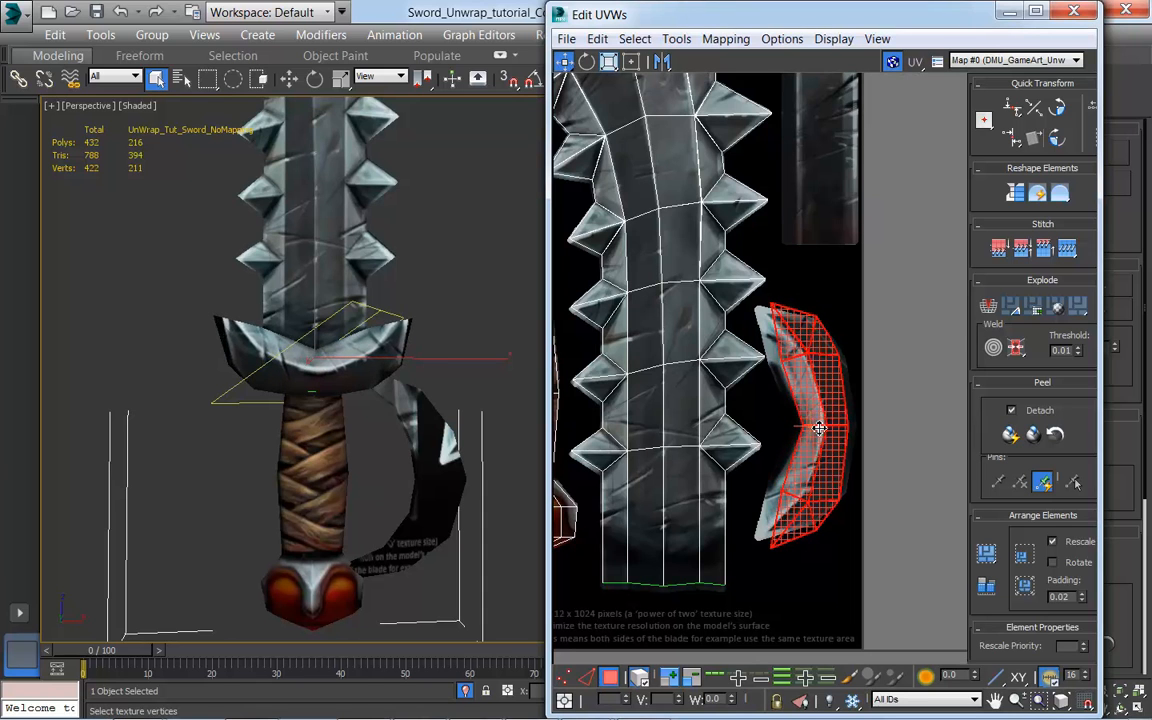
Step: Scale the crossguard's UV shell wider and slightly shorter, nudge it onto the painted outline, and check it on the model
left_click(609, 63)
left_click_drag(835, 460, 890, 447)
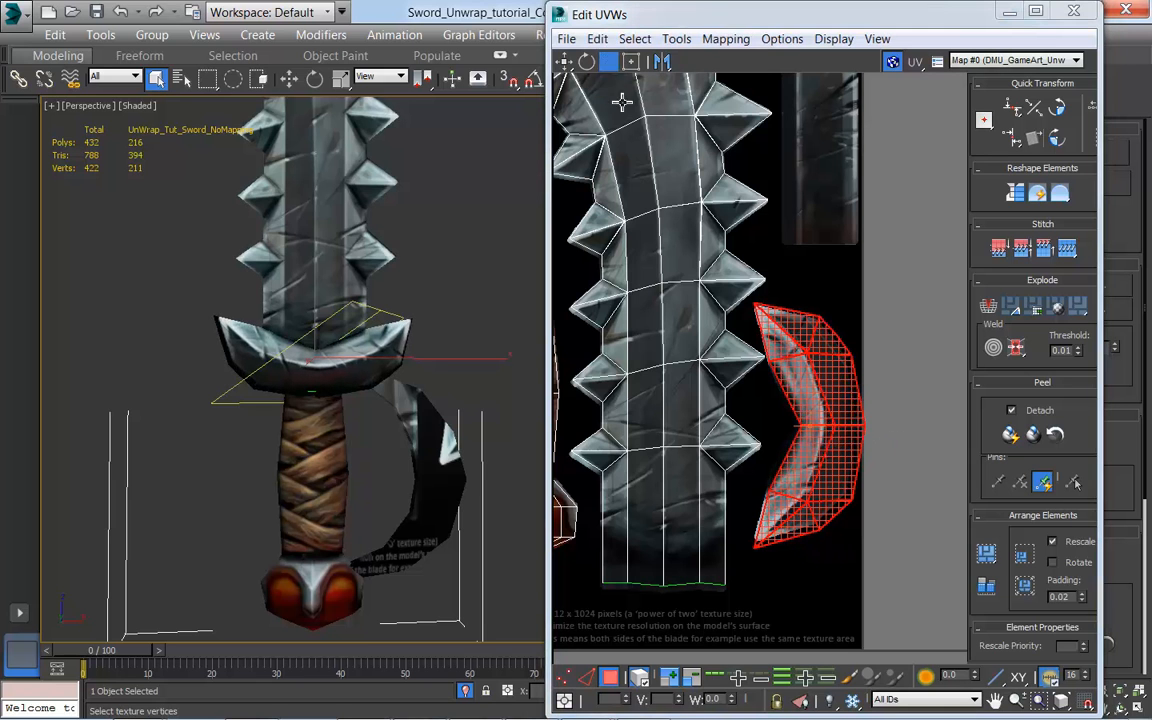
left_click_drag(815, 372, 815, 387)
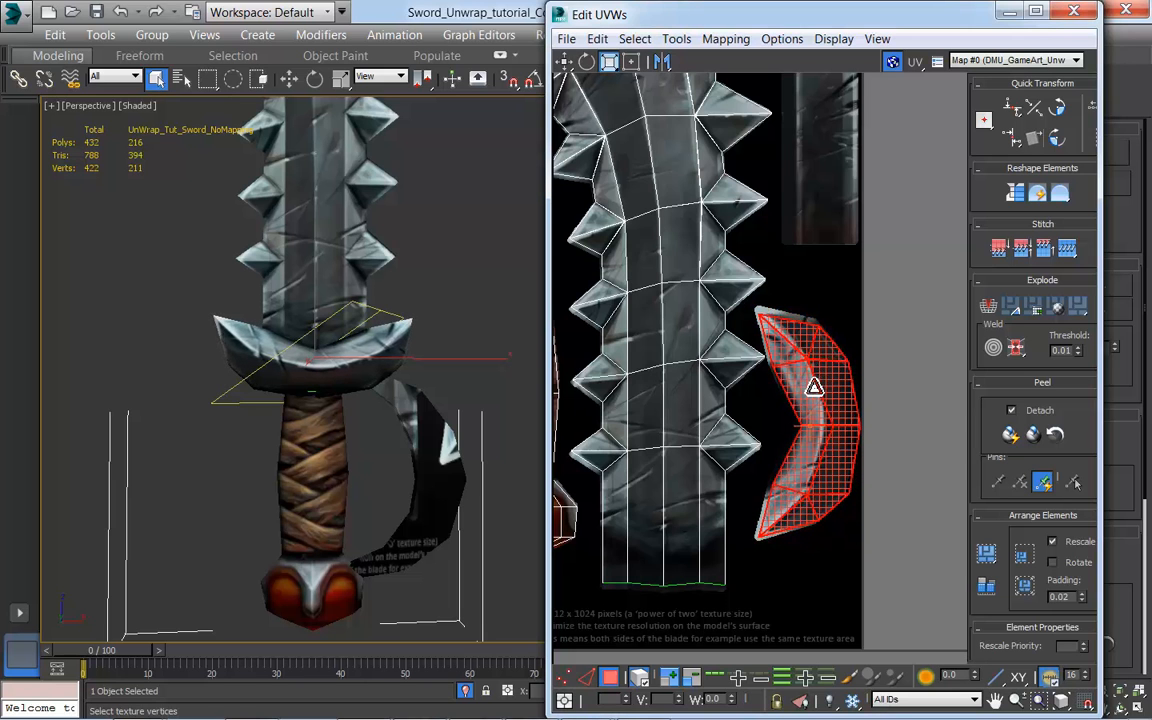
left_click(565, 62)
left_click_drag(840, 462, 836, 450)
middle_click_drag(484, 493, 432, 493, "alt")
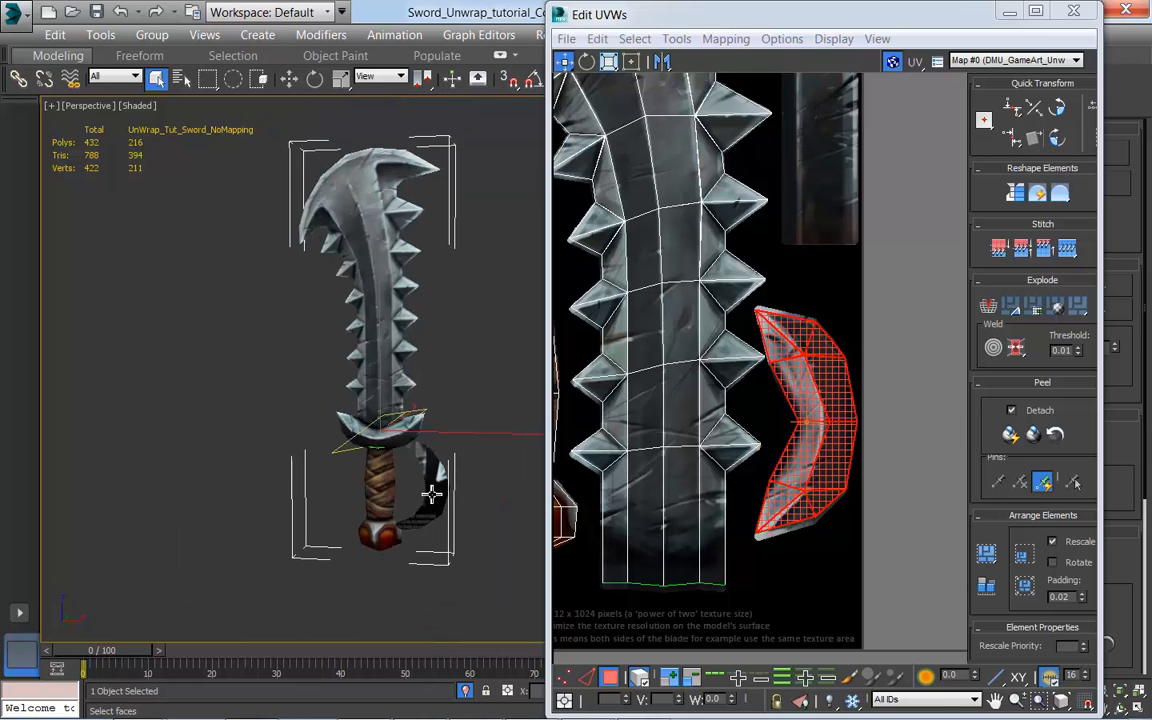
middle_click_drag(392, 456, 376, 486)
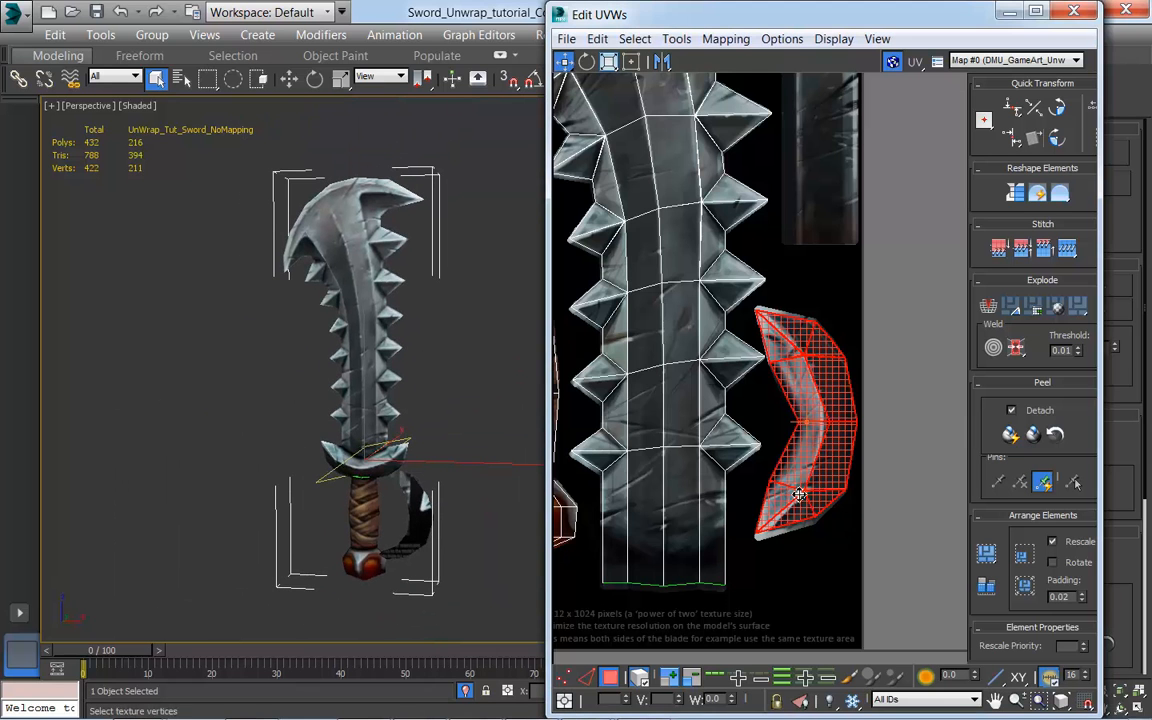
Step: Select the handle, crossguard and blade UV shells in turn to review how they sit on the texture
scroll(809, 503, "down", 4)
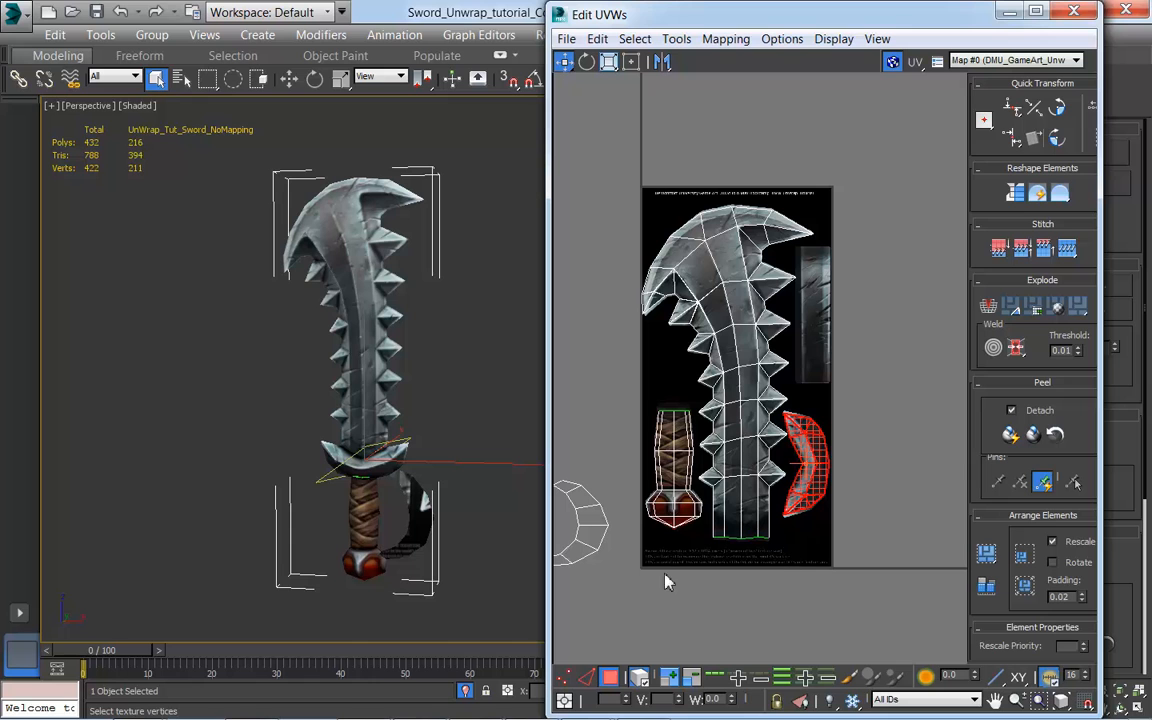
left_click(668, 516)
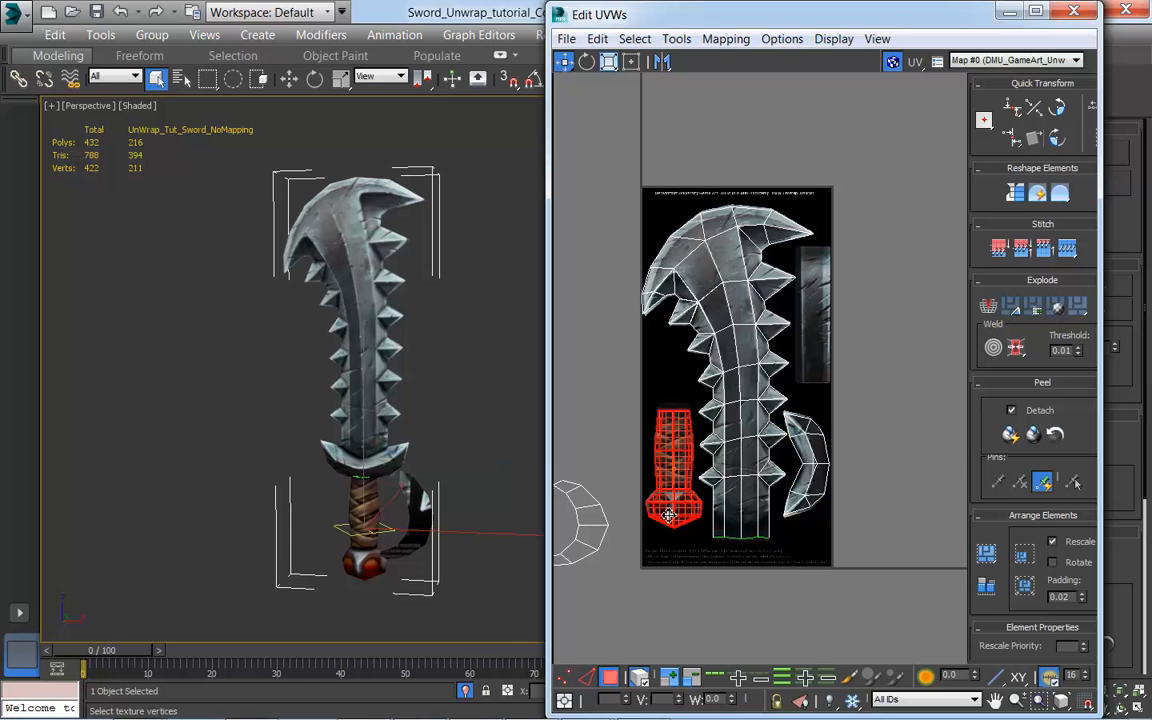
left_click(815, 478)
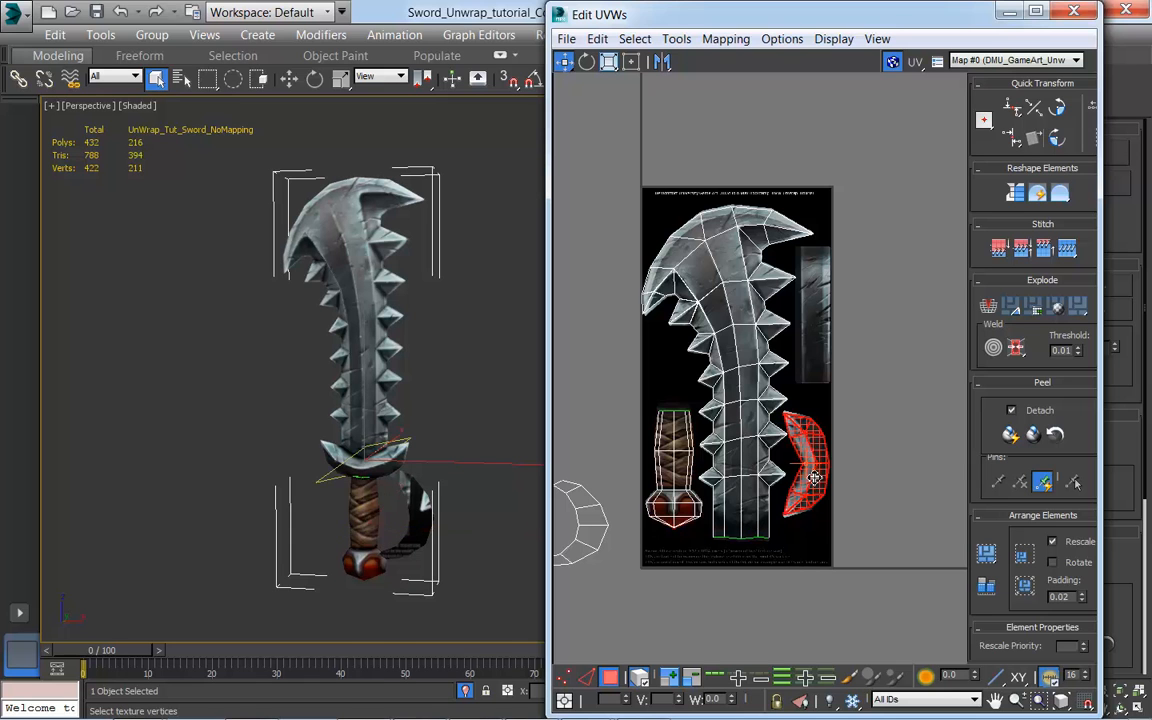
left_click(755, 507)
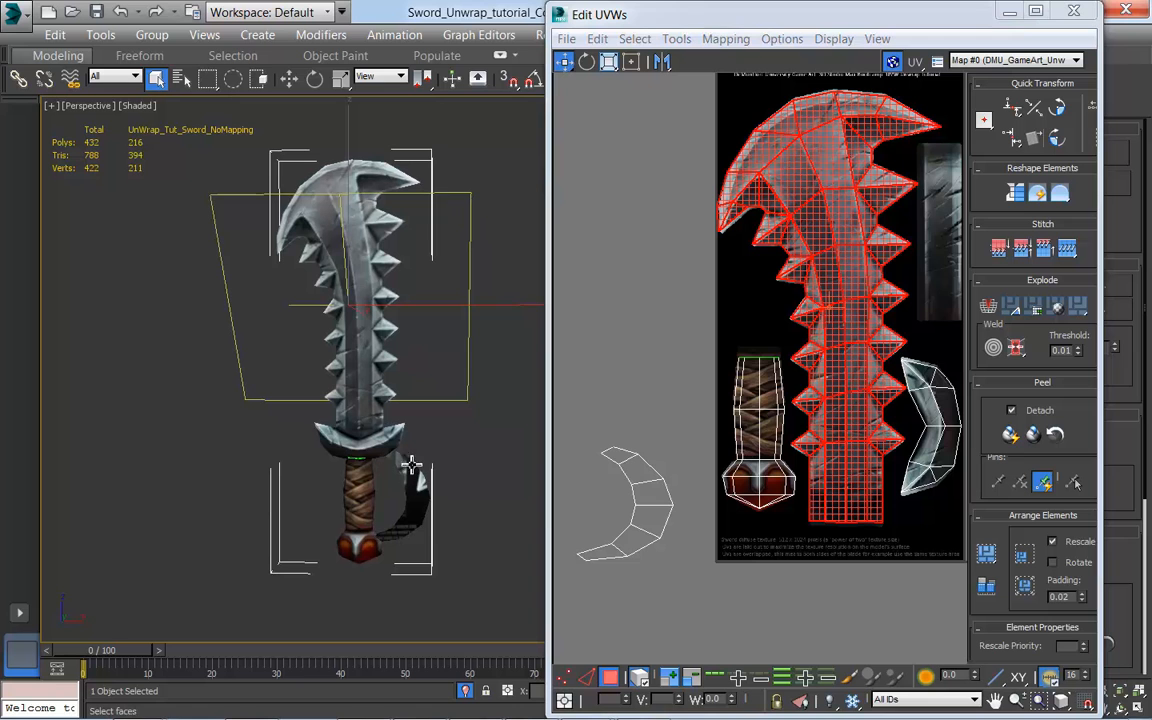
middle_click_drag(592, 470, 565, 477)
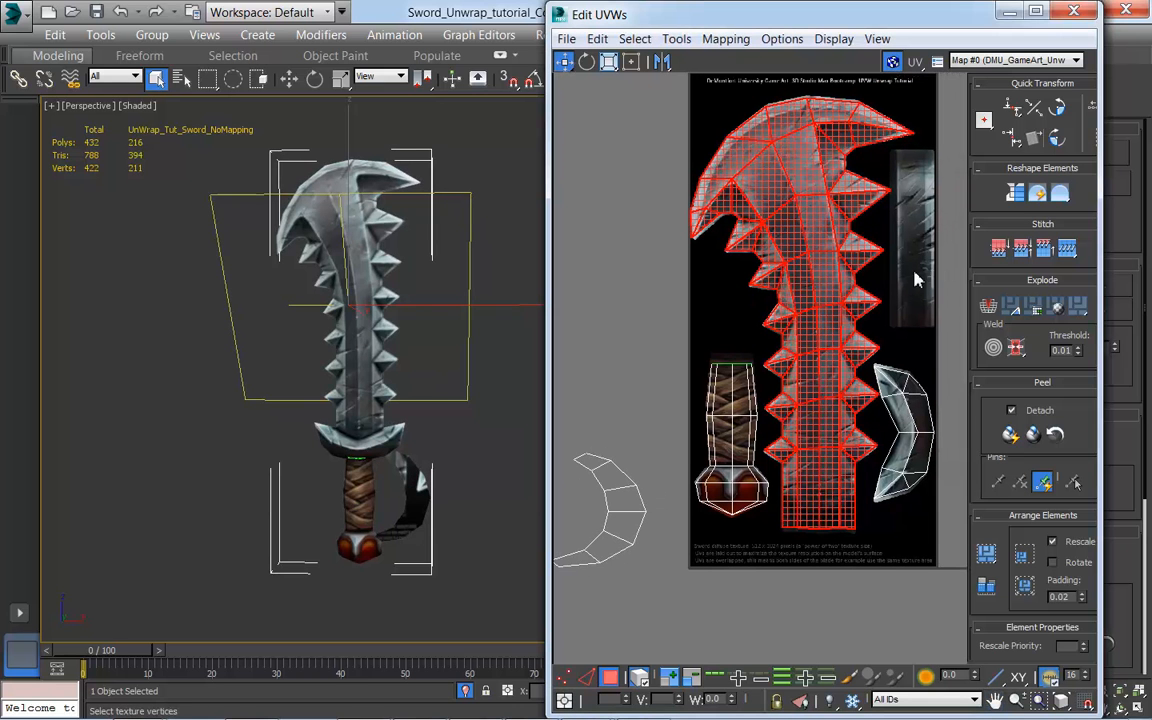
middle_click_drag(769, 581, 781, 575)
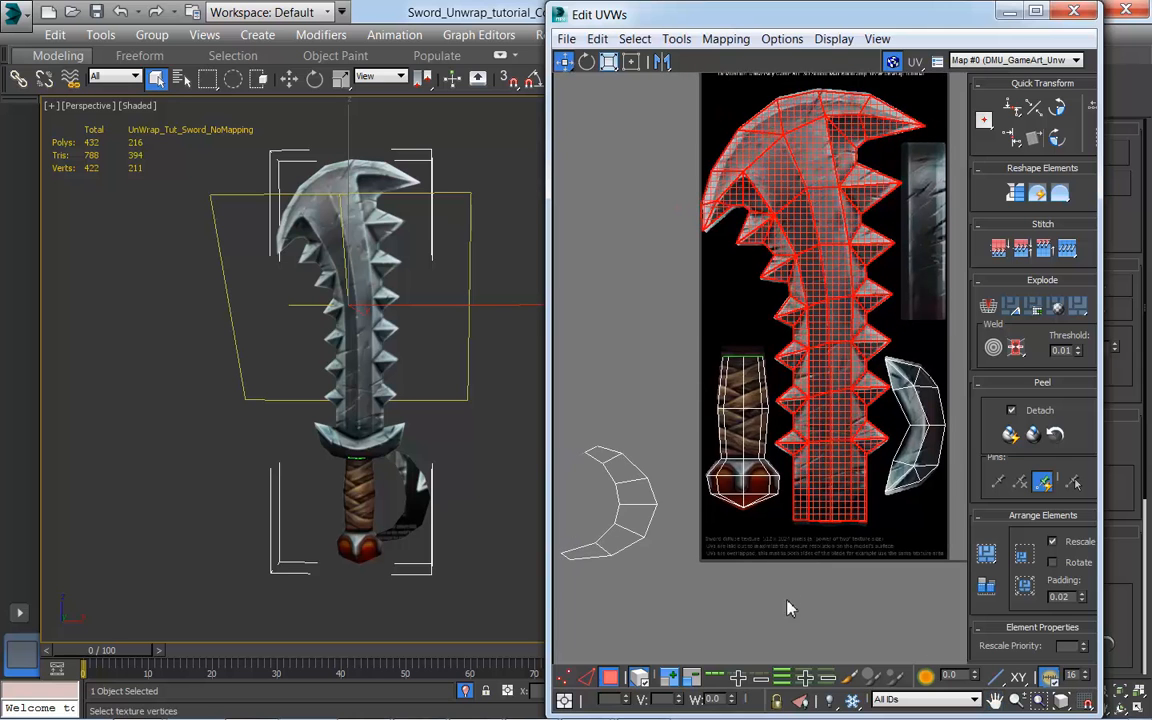
scroll(787, 608, "down", 3)
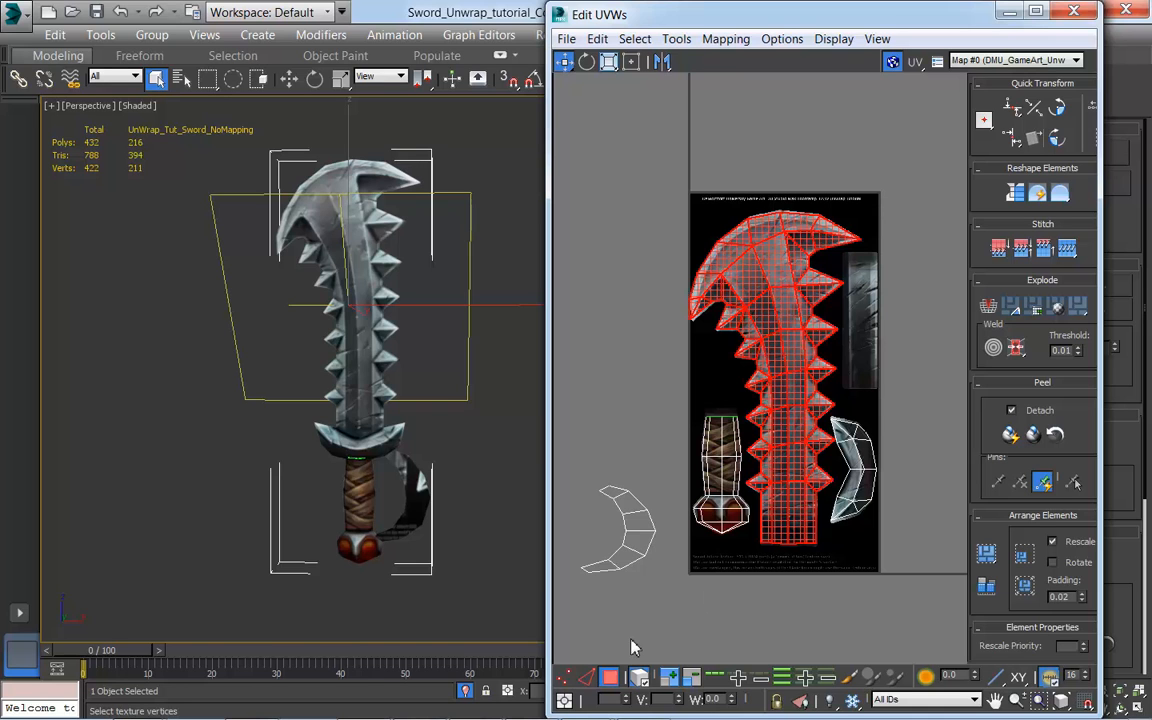
Step: Select the curved hand guard's UV shell and move it beside the painted straight metal strip
left_click(638, 535)
left_click_drag(638, 535, 905, 316)
scroll(905, 316, "up", 8)
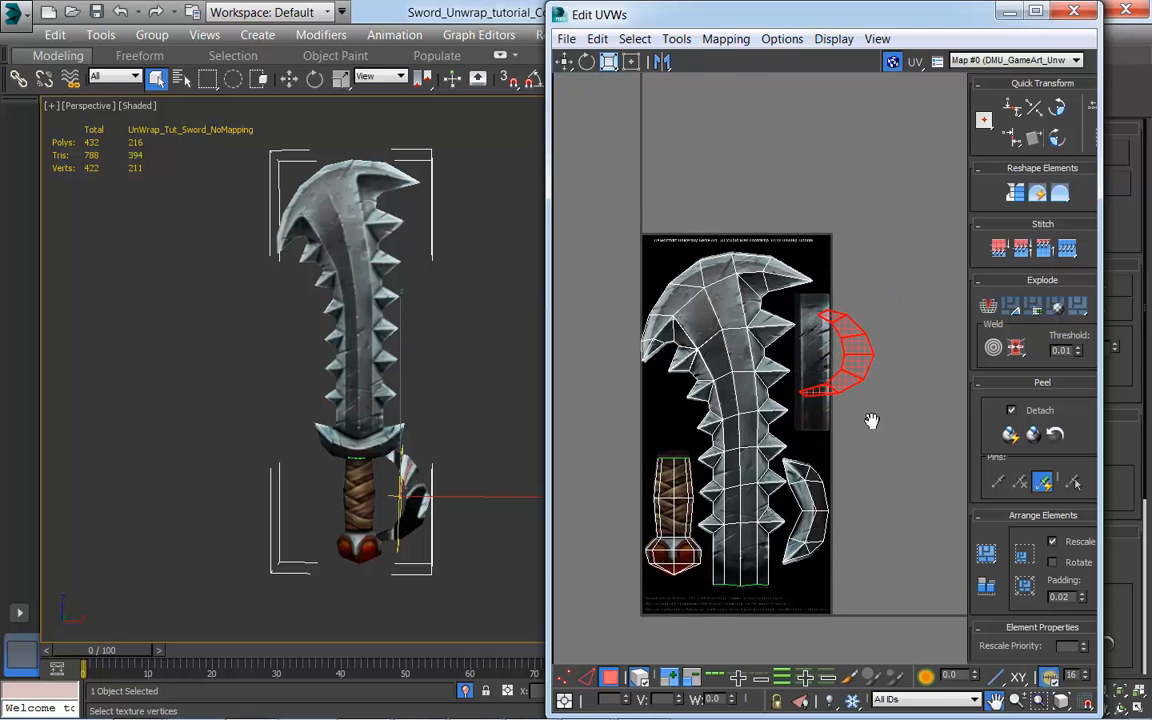
mouse_move(446, 509)
middle_mouse_down()
mouse_move(423, 469)
mouse_move(473, 476)
mouse_move(457, 491)
middle_mouse_up()
scroll(421, 470, "up", 7)
middle_click_drag(870, 528, 813, 561)
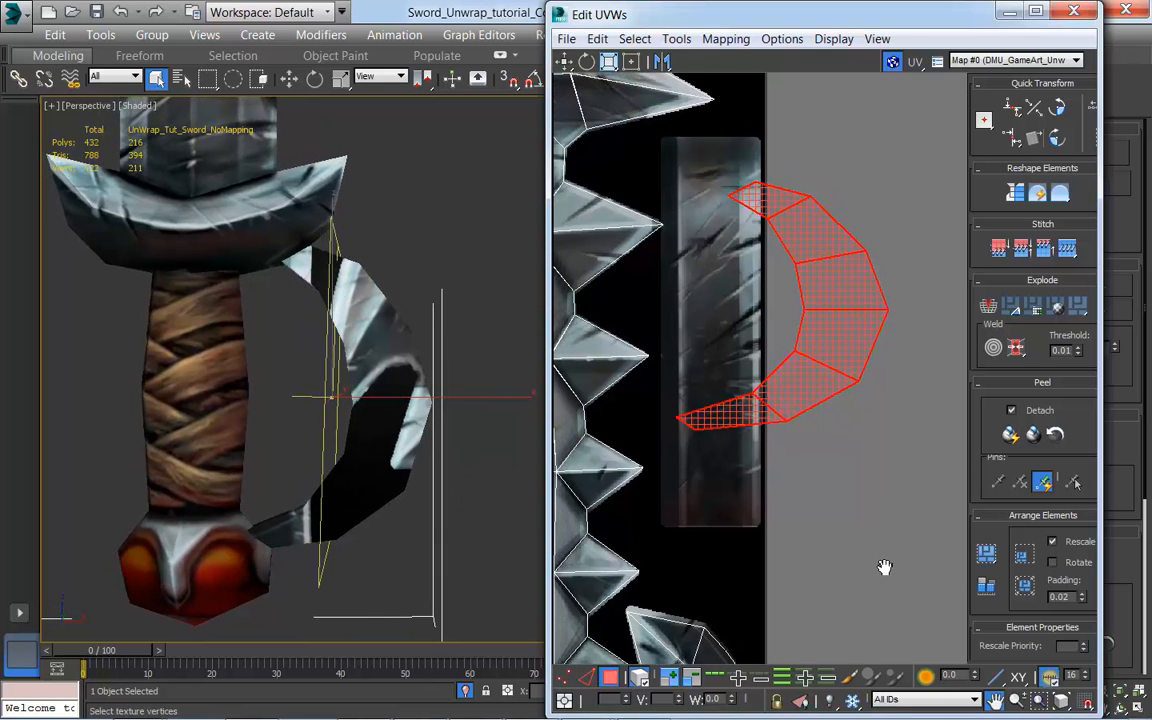
left_click_drag(796, 404, 793, 442)
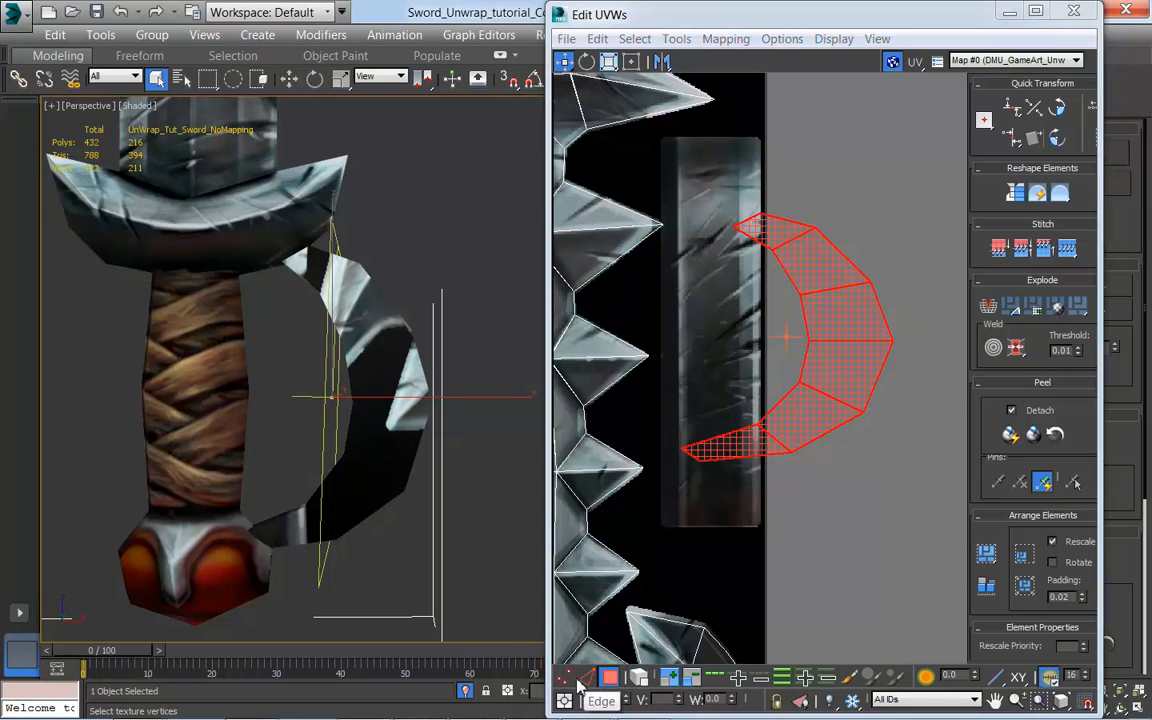
Step: Switch to vertex editing and move the hand guard shell's top two inner vertices onto the metal strip's left edge
left_click(754, 545)
middle_click_drag(836, 479, 854, 520)
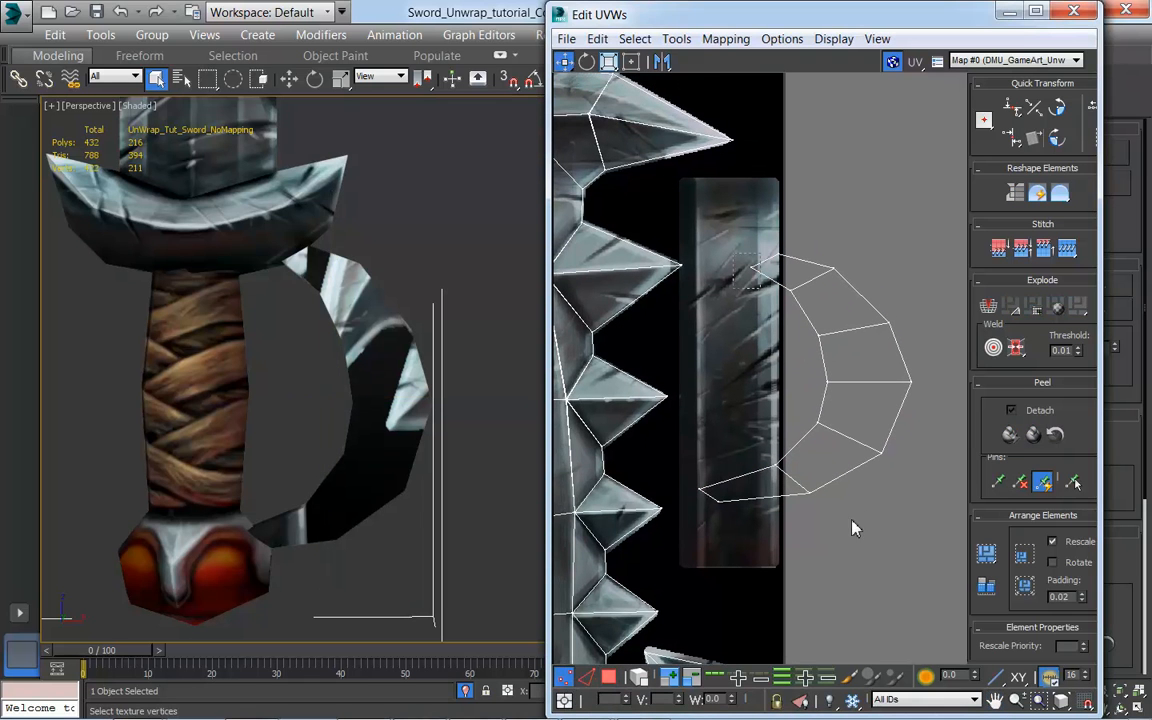
left_click_drag(762, 290, 680, 177)
left_click_drag(784, 287, 689, 276)
Step: Move the hand guard shell's next two inner vertices onto the strip's left edge and space them evenly down it
left_click(821, 336)
left_click_drag(821, 336, 681, 378)
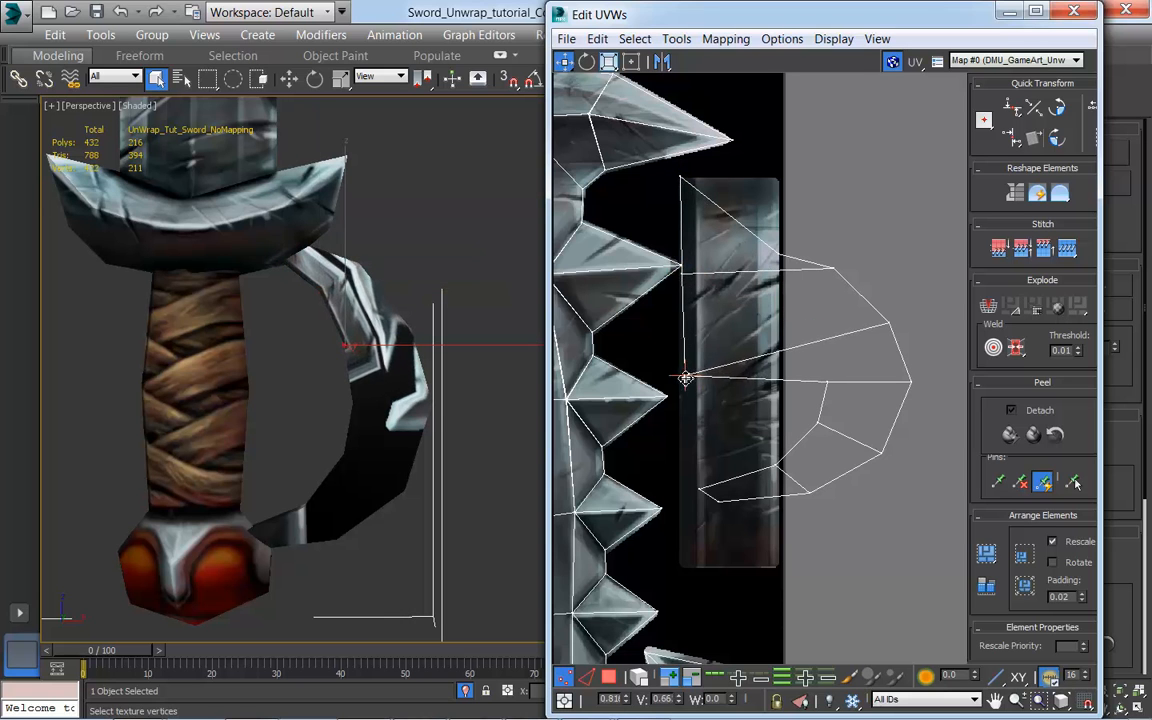
left_click(829, 385)
left_click_drag(829, 385, 684, 455)
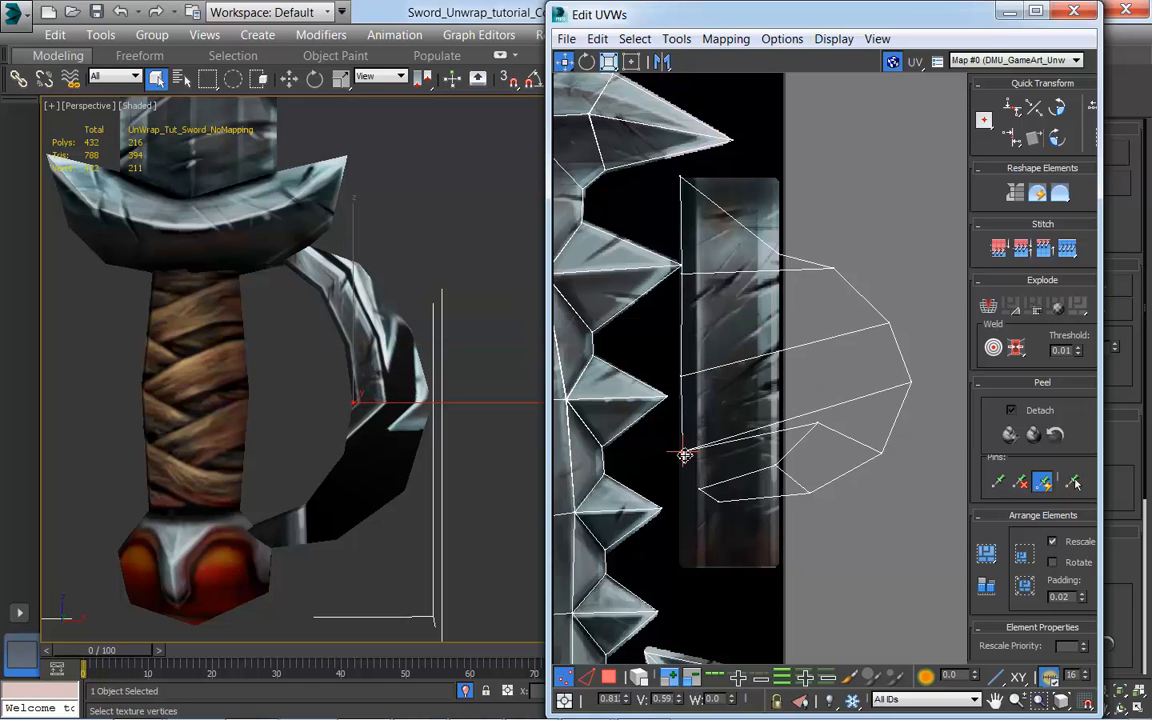
left_click(816, 424)
left_click_drag(816, 424, 681, 322)
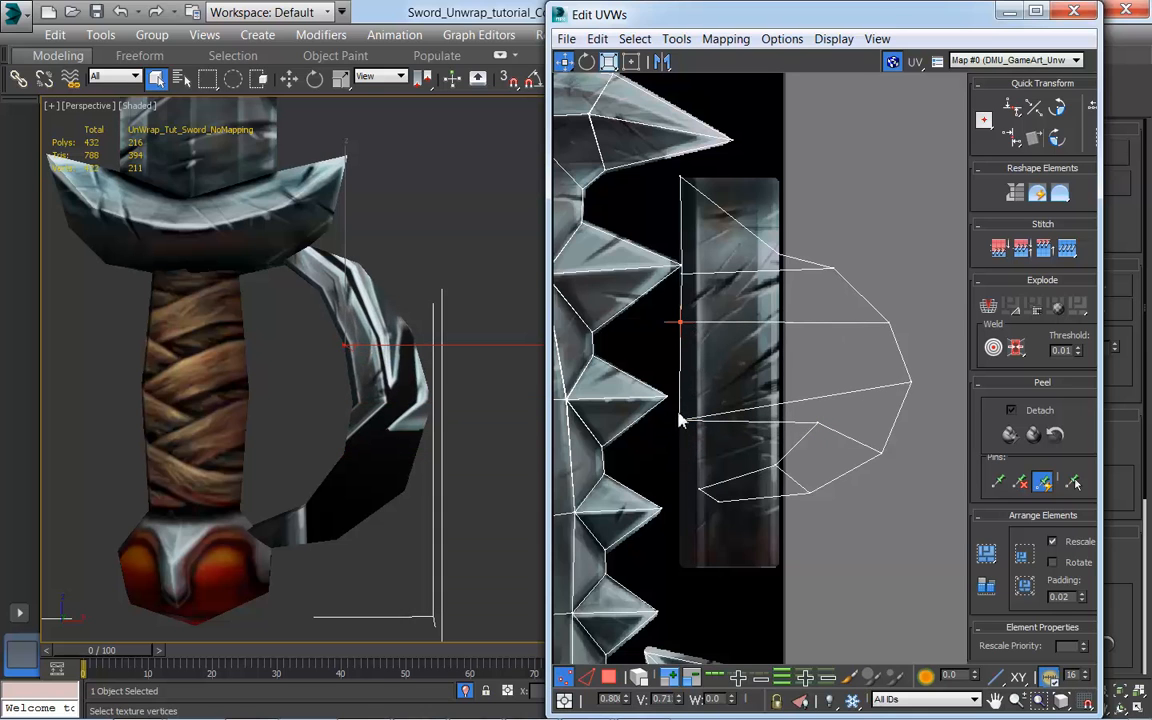
left_click(680, 420)
left_click_drag(689, 425, 780, 376)
left_click(817, 425)
left_click_drag(817, 425, 643, 517)
left_click_drag(780, 376, 678, 465)
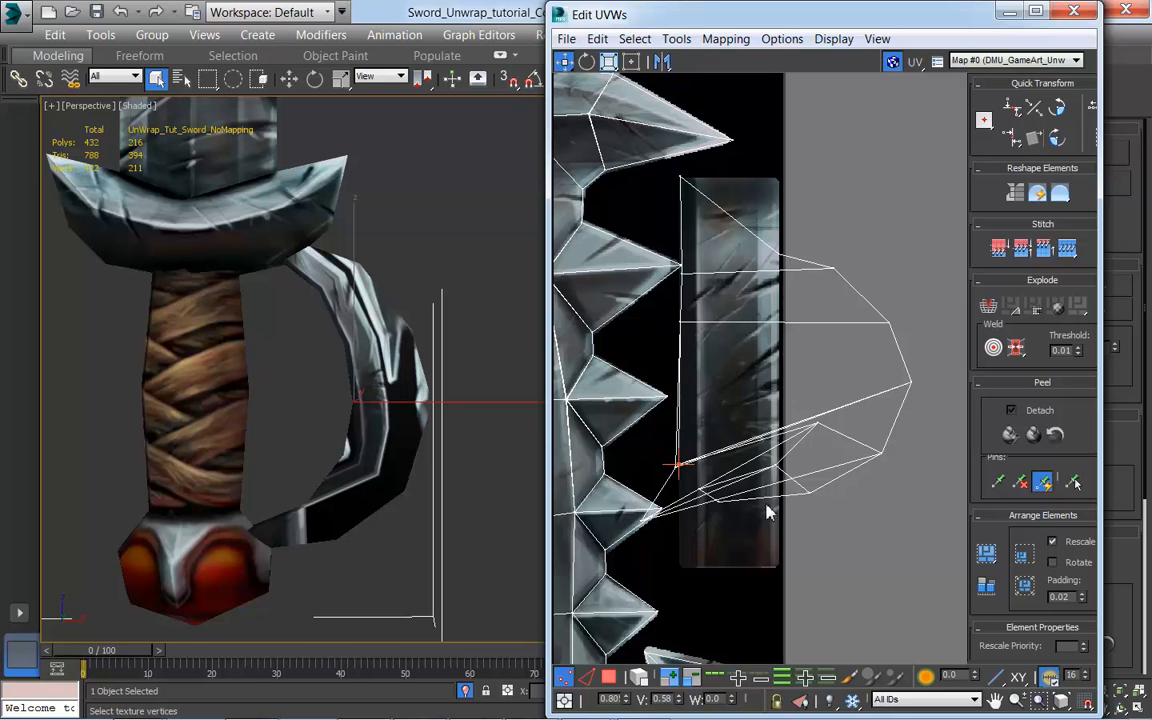
left_click(818, 420)
left_click_drag(731, 529, 691, 480)
key("ctrl+z")
key("ctrl+z")
key("ctrl+z")
key("ctrl+z")
key("ctrl+z")
key("ctrl+z")
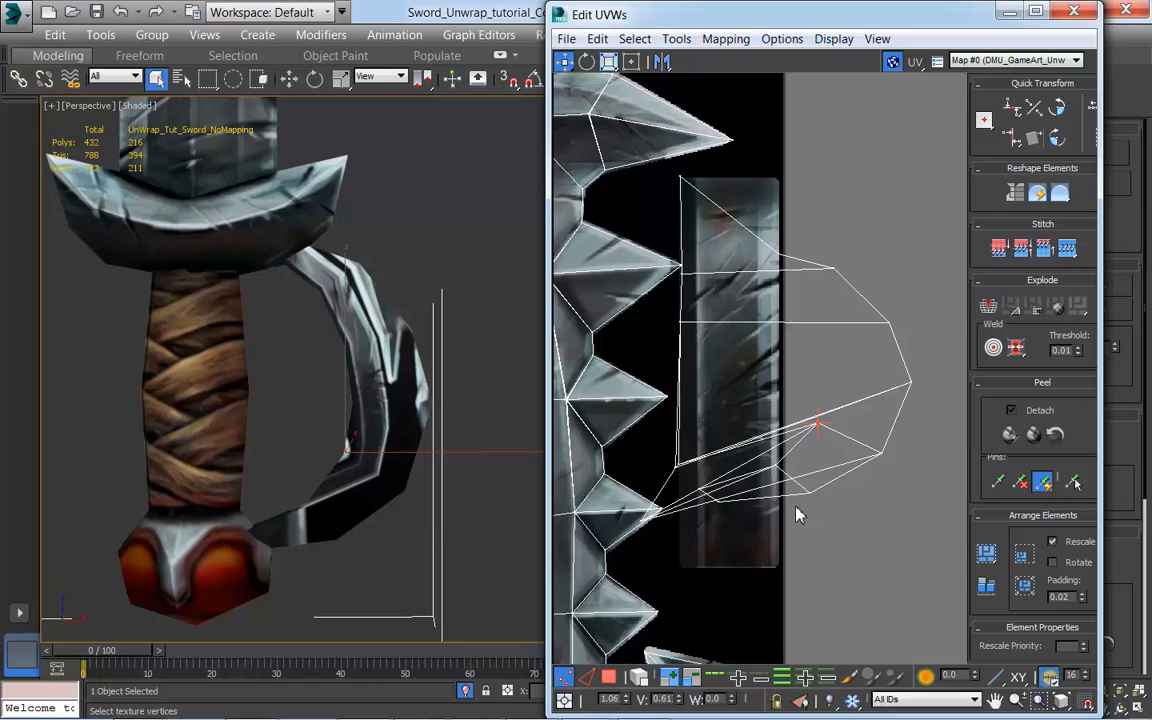
key("ctrl+z")
key("ctrl+z")
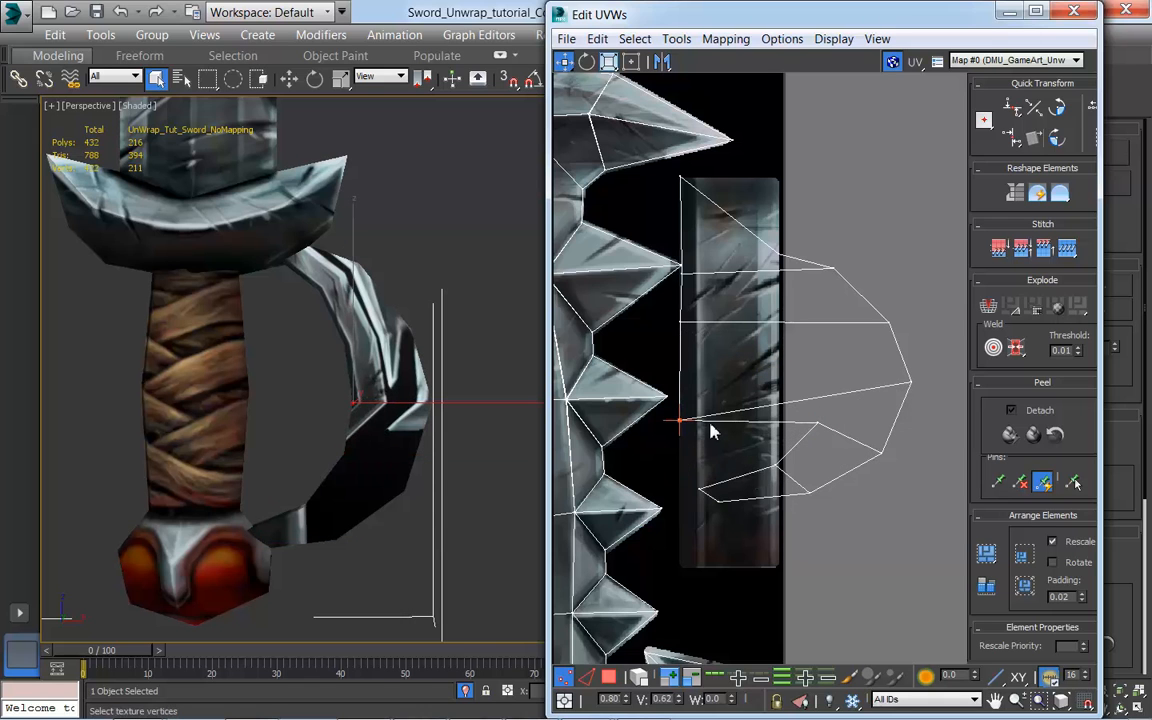
Step: Move the hand guard shell's remaining inner vertices down the metal strip's left edge and its end vertices onto the strip's bottom corners
mouse_move(682, 425)
left_mouse_down()
mouse_move(681, 360)
mouse_move(828, 445)
mouse_move(722, 462)
mouse_move(681, 449)
left_mouse_up()
left_click_drag(757, 465, 683, 569)
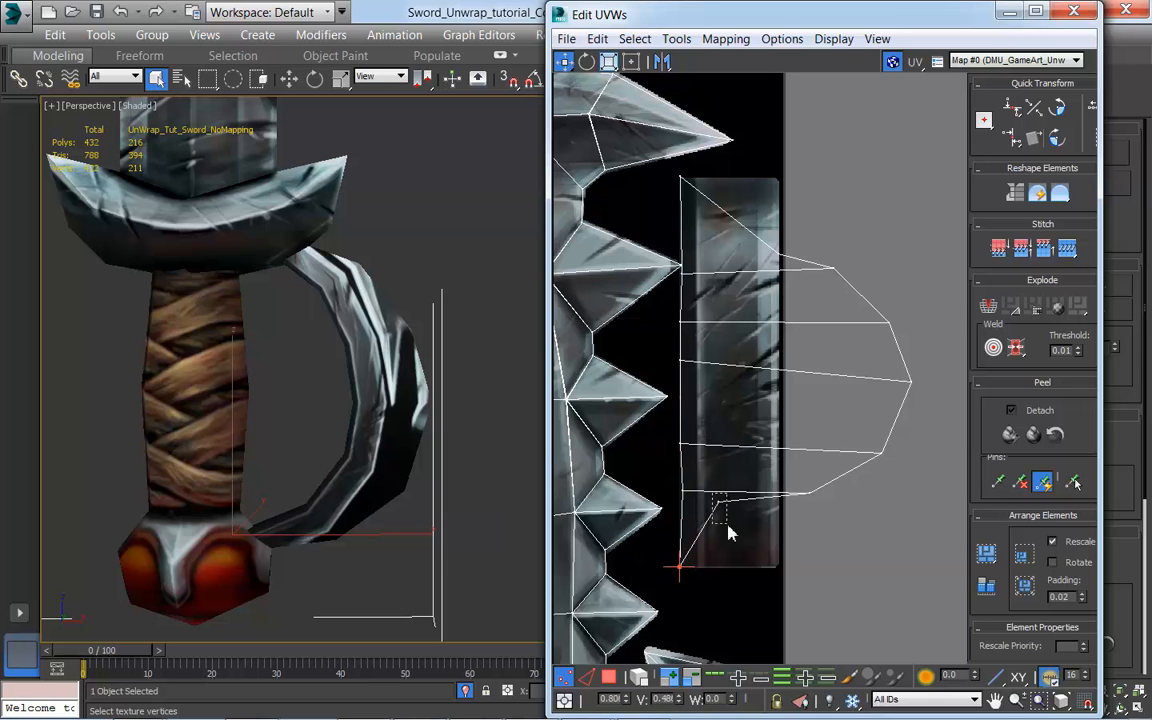
left_click_drag(720, 506, 816, 505)
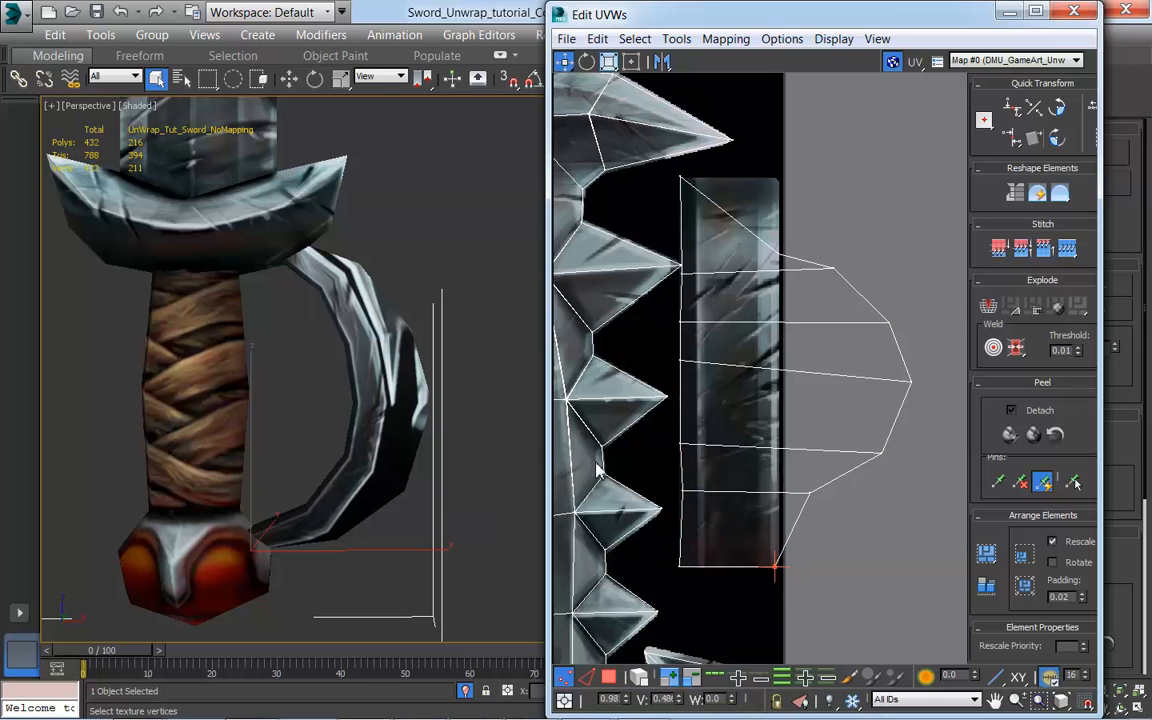
left_click(335, 472)
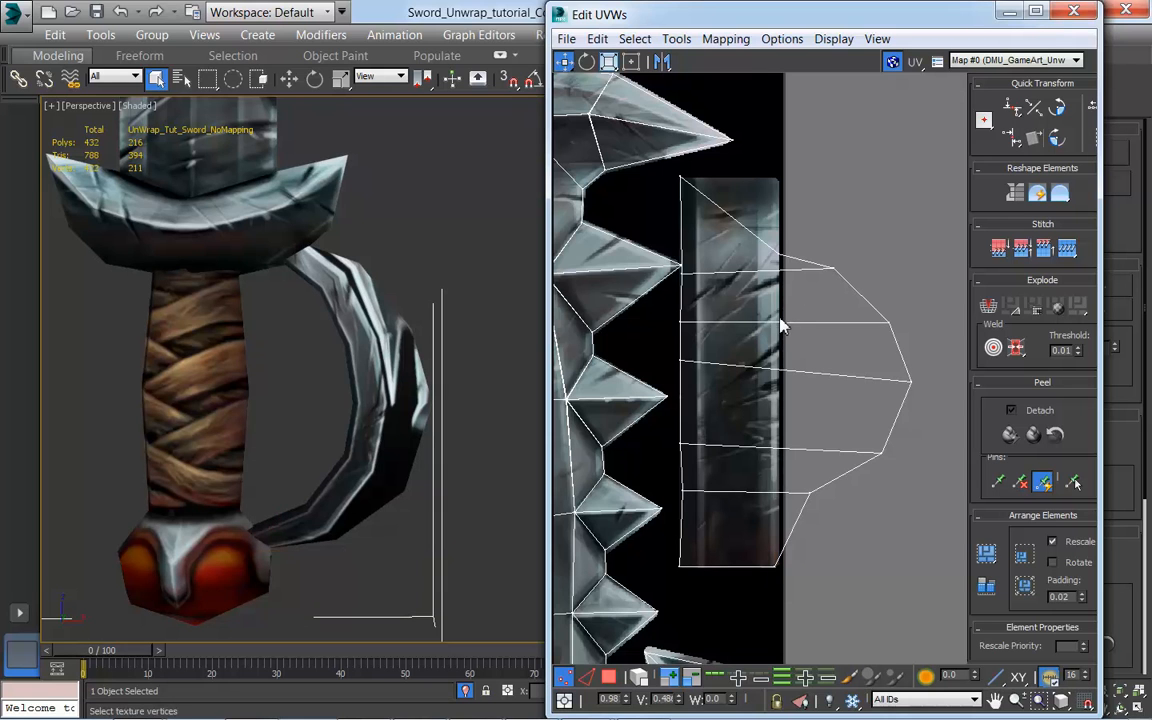
Step: Move the hand guard shell's outer vertices onto the metal strip's right edge, from the top corner down to the second-lowest row
left_click(779, 261)
left_click(780, 181)
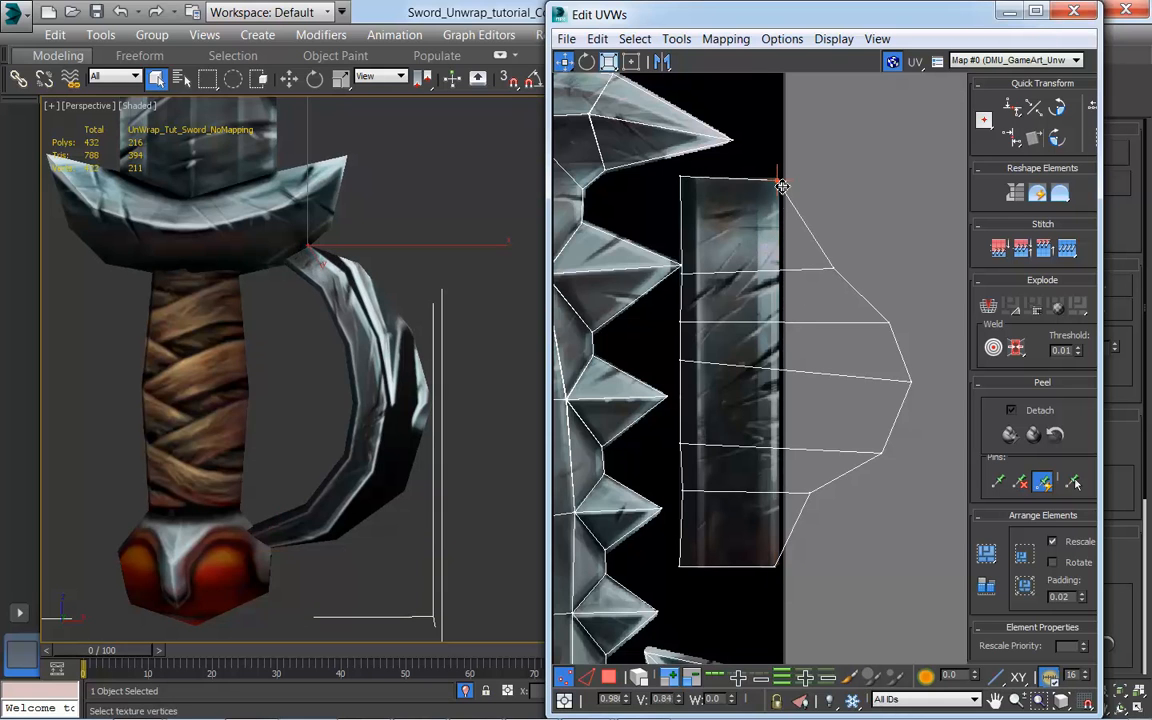
left_click(831, 268)
left_click_drag(833, 270, 783, 277)
left_click(884, 322)
left_click_drag(894, 327, 784, 330)
left_click(911, 384)
left_click_drag(911, 385, 779, 387)
left_click_drag(884, 456, 781, 451)
left_click(809, 492)
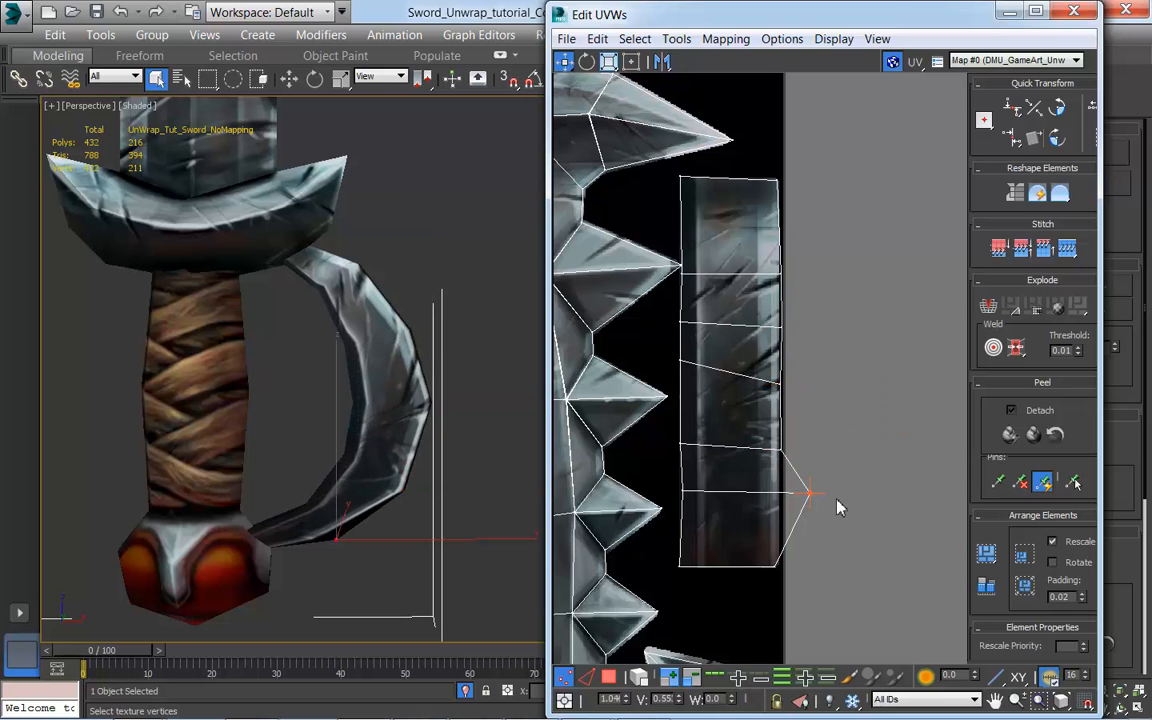
left_click_drag(816, 496, 779, 496)
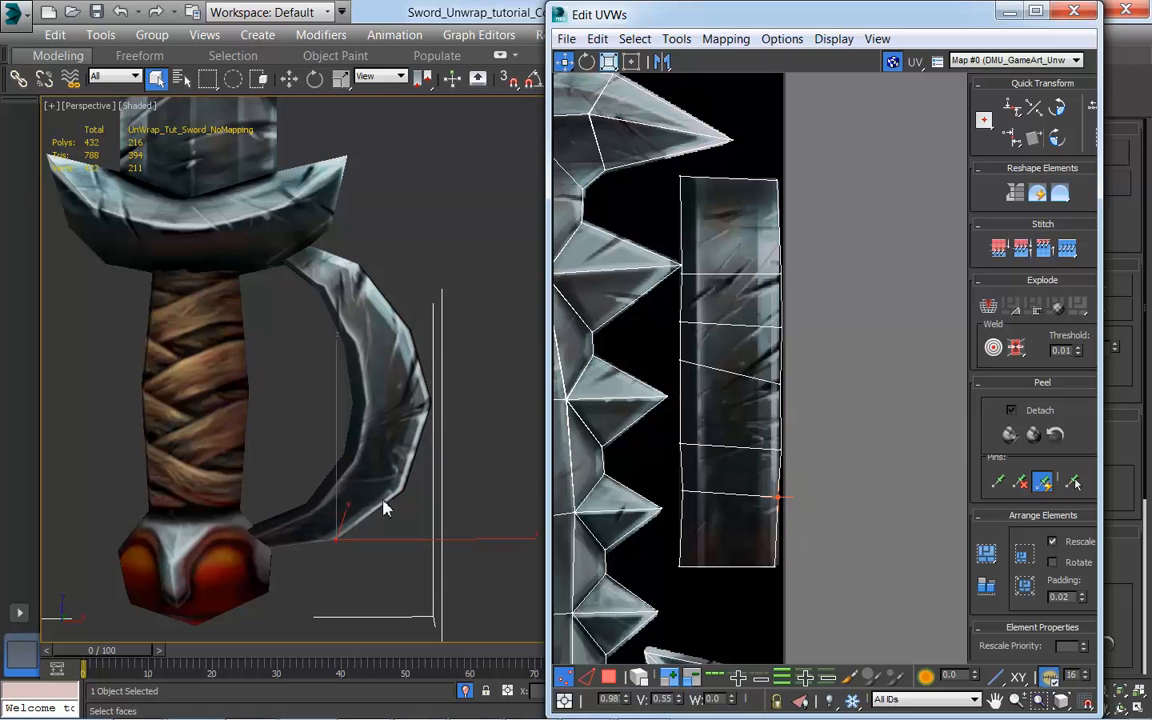
Step: Straighten both long sides of the hand guard shell by aligning each side's vertices vertically to the pivot
middle_click_drag(381, 477, 411, 489, "alt")
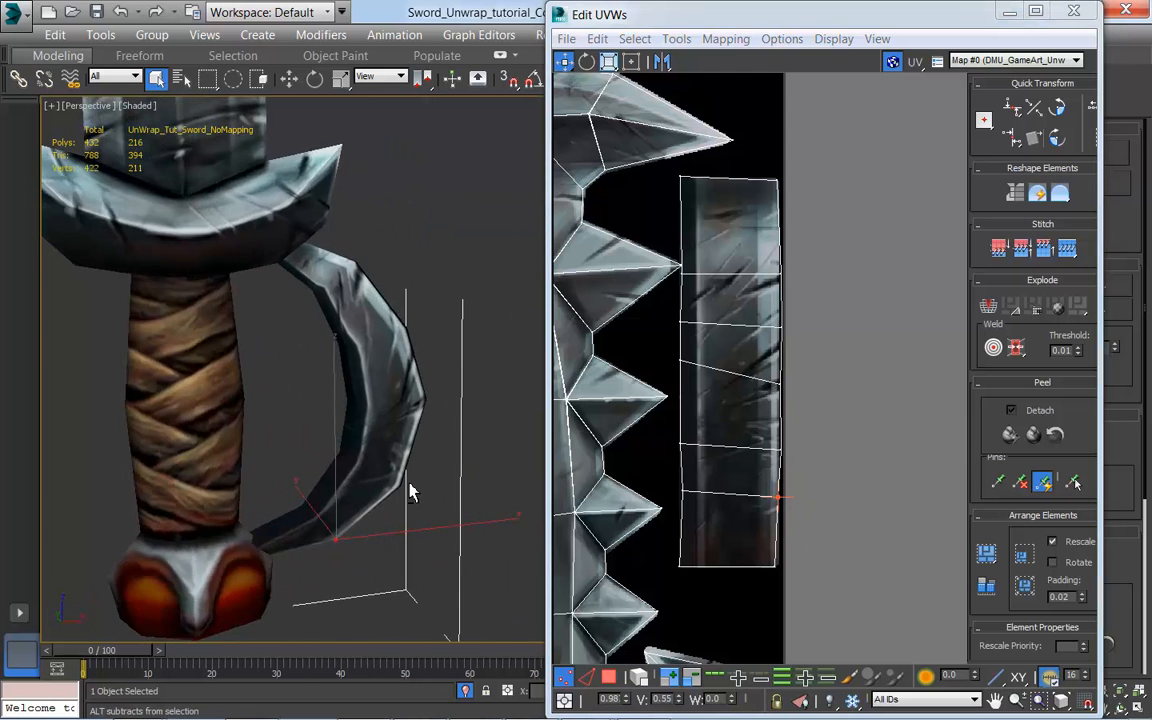
scroll(391, 473, "down", 5)
scroll(391, 473, "up", 3)
middle_click_drag(898, 463, 915, 464)
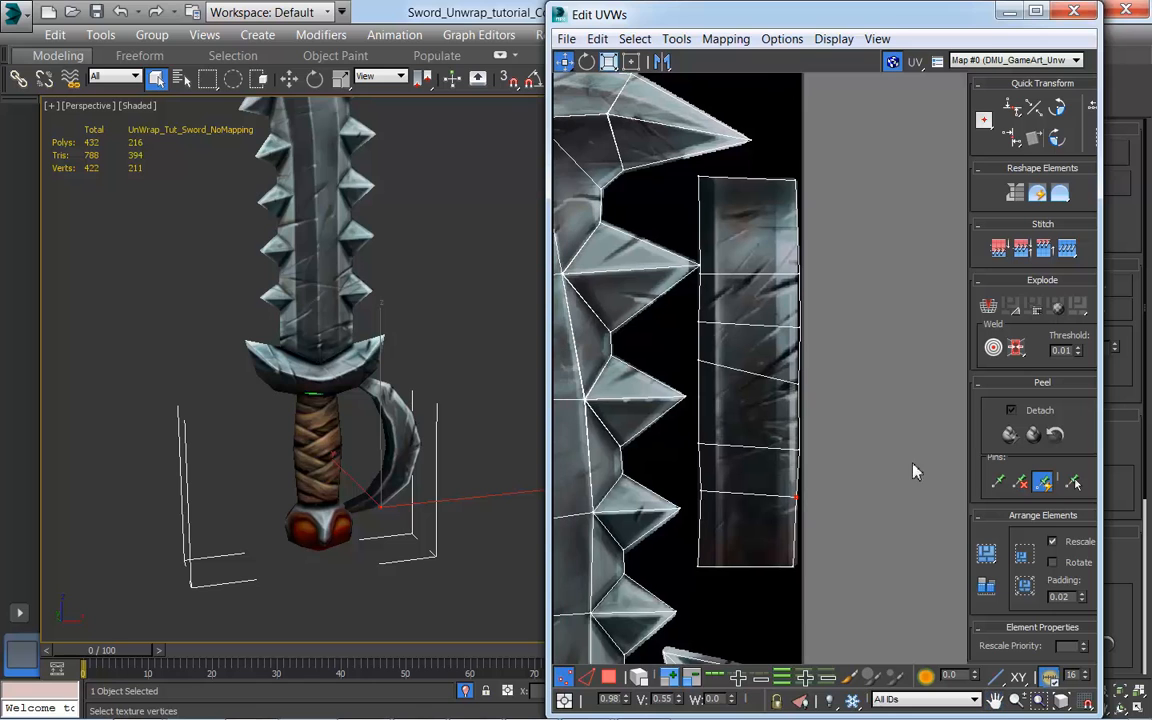
left_click_drag(870, 650, 770, 172)
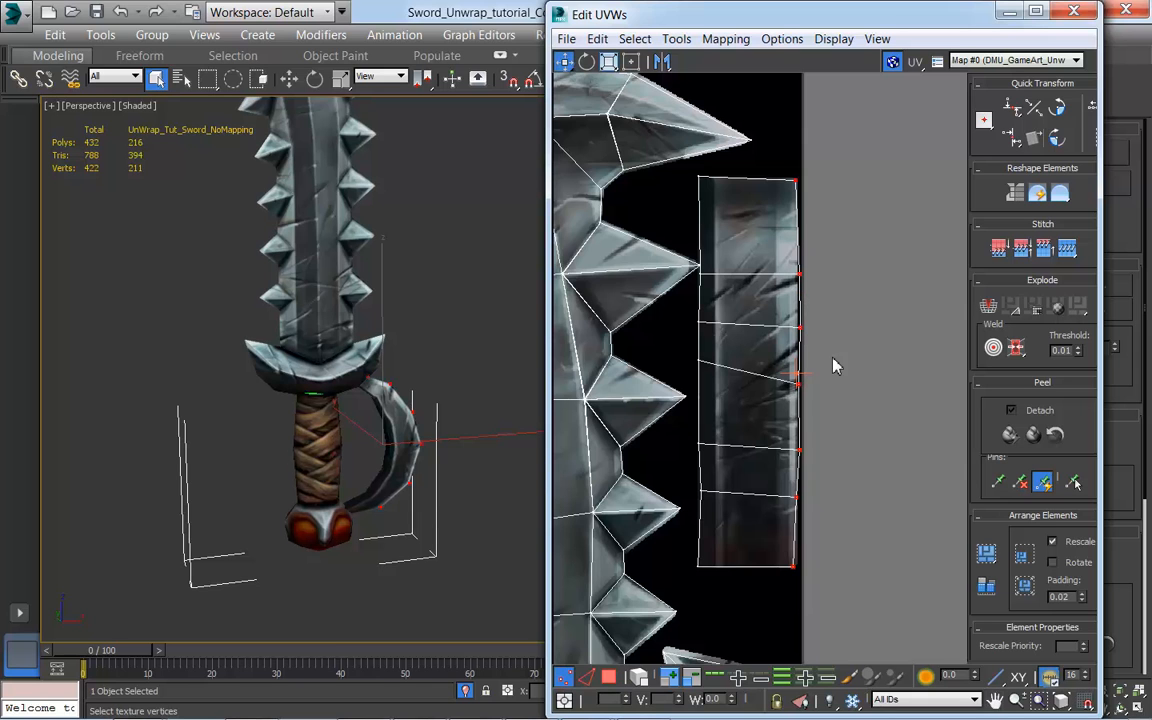
left_click(1016, 143)
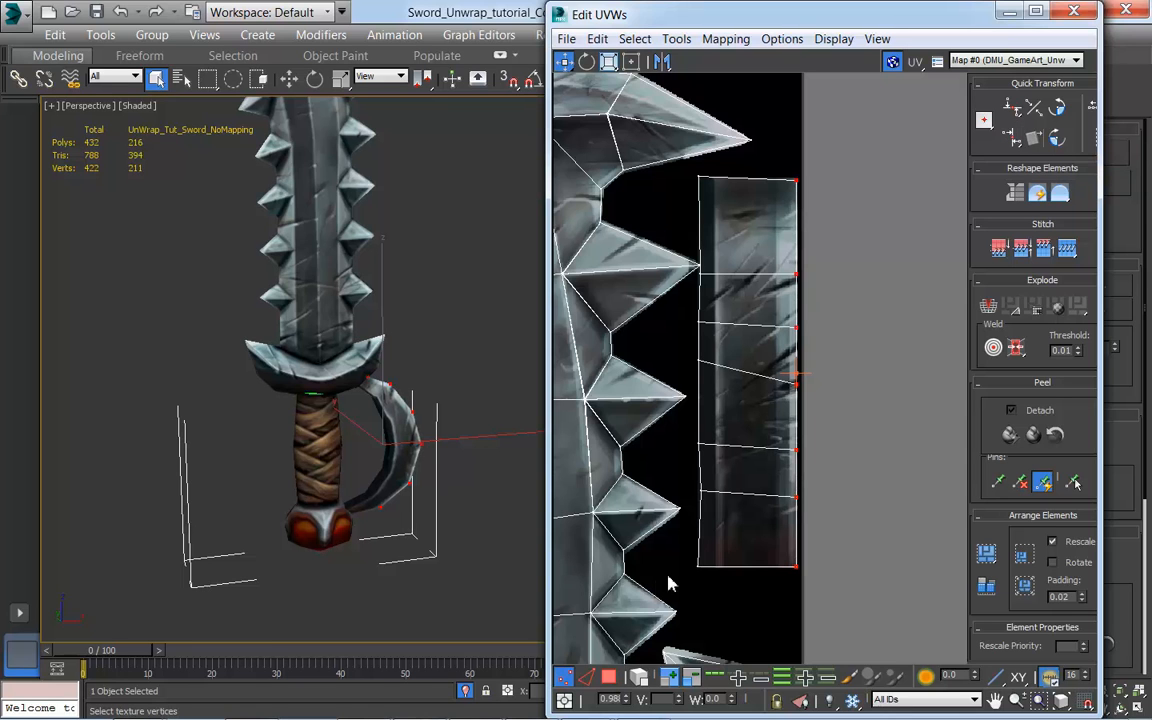
left_click_drag(710, 238, 697, 168)
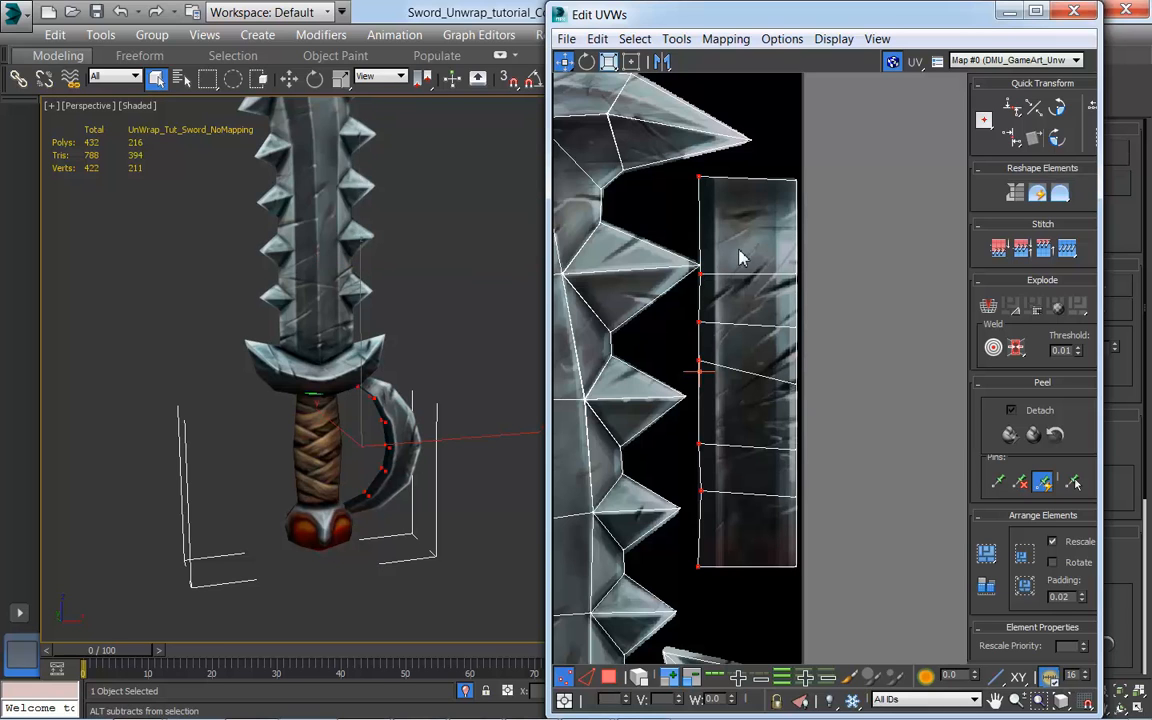
left_click(1013, 139)
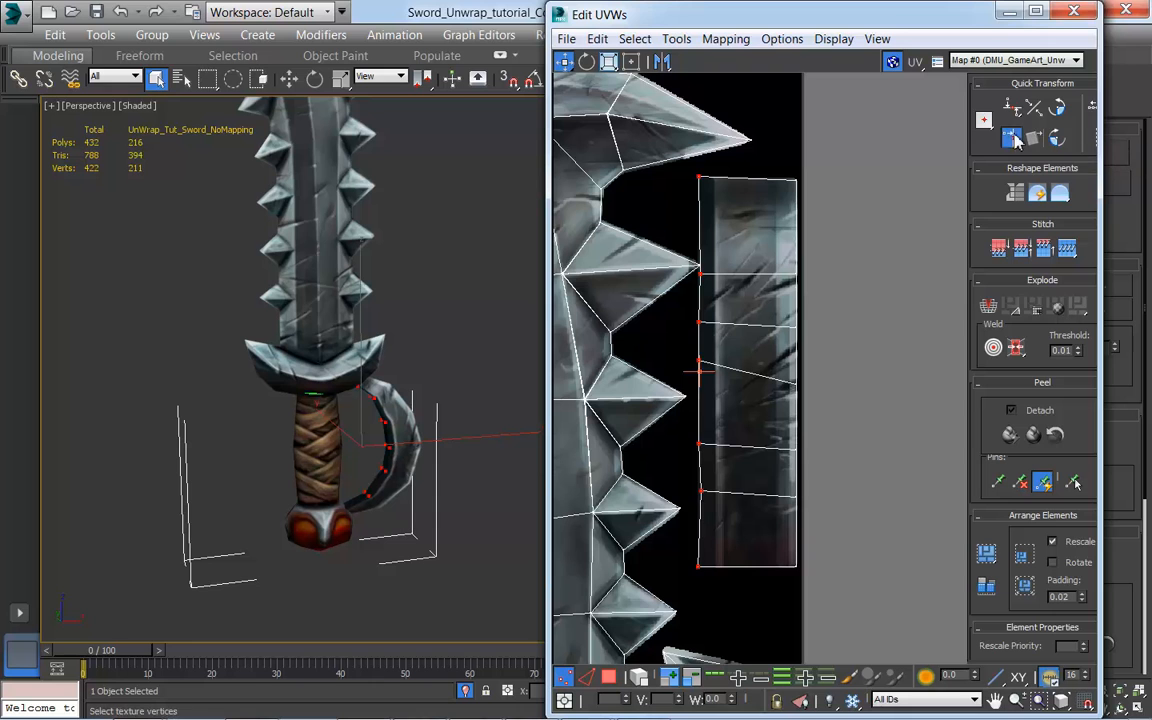
Step: With movement limited to horizontal, shift the hand guard shell's left and right vertex columns slightly inward onto the painted strip
left_click(568, 68)
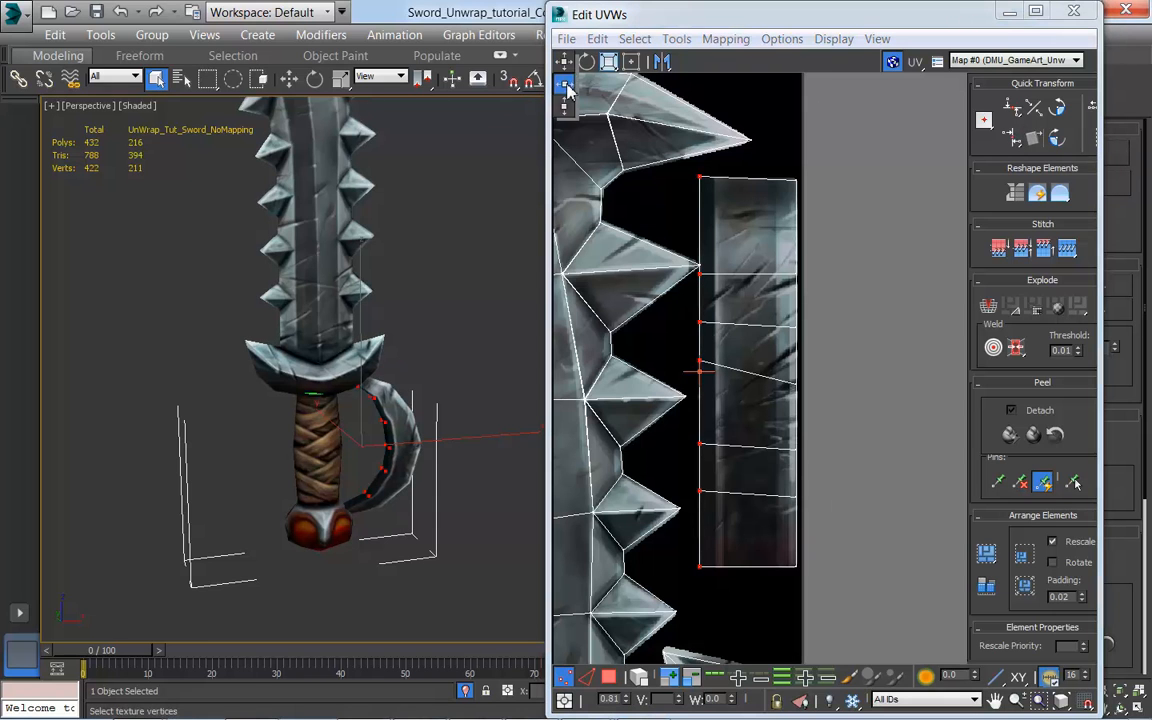
left_click_drag(701, 365, 705, 366)
left_click_drag(794, 167, 803, 592)
left_click_drag(799, 455, 795, 451)
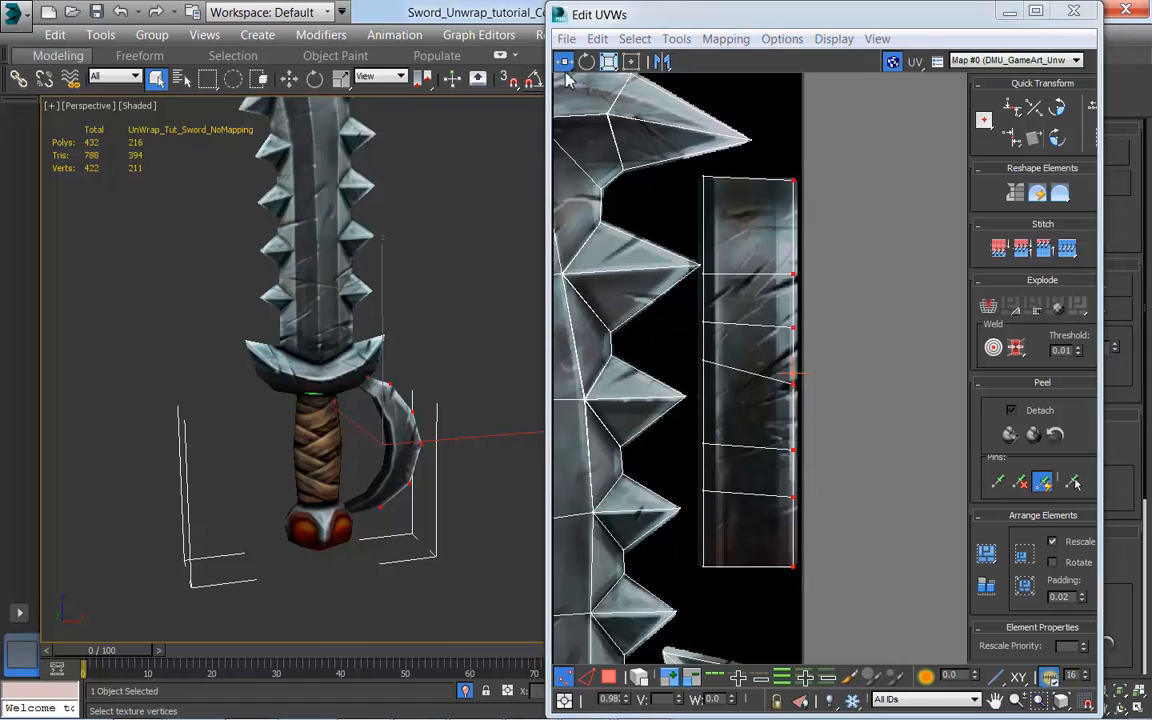
Step: With vertical movement only, lower the left vertices of the hand guard shell's middle and lowest inner cross edges level with their right vertices
left_click(700, 361)
left_click_drag(700, 361, 709, 388)
left_click(703, 494)
left_click_drag(710, 496, 708, 502)
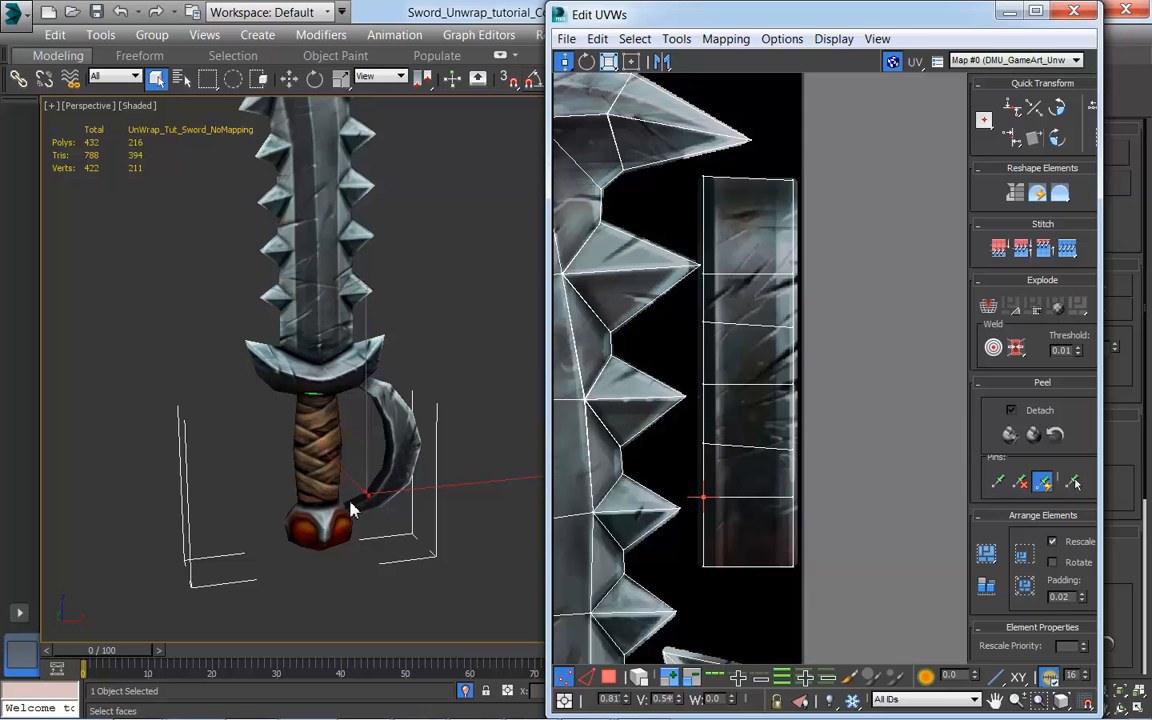
Step: Move the hand guard shell's upper two inner cross edges up to space the rows more evenly along the strip
scroll(408, 492, "up", 2)
scroll(437, 492, "down", 1)
middle_click_drag(763, 511, 738, 522)
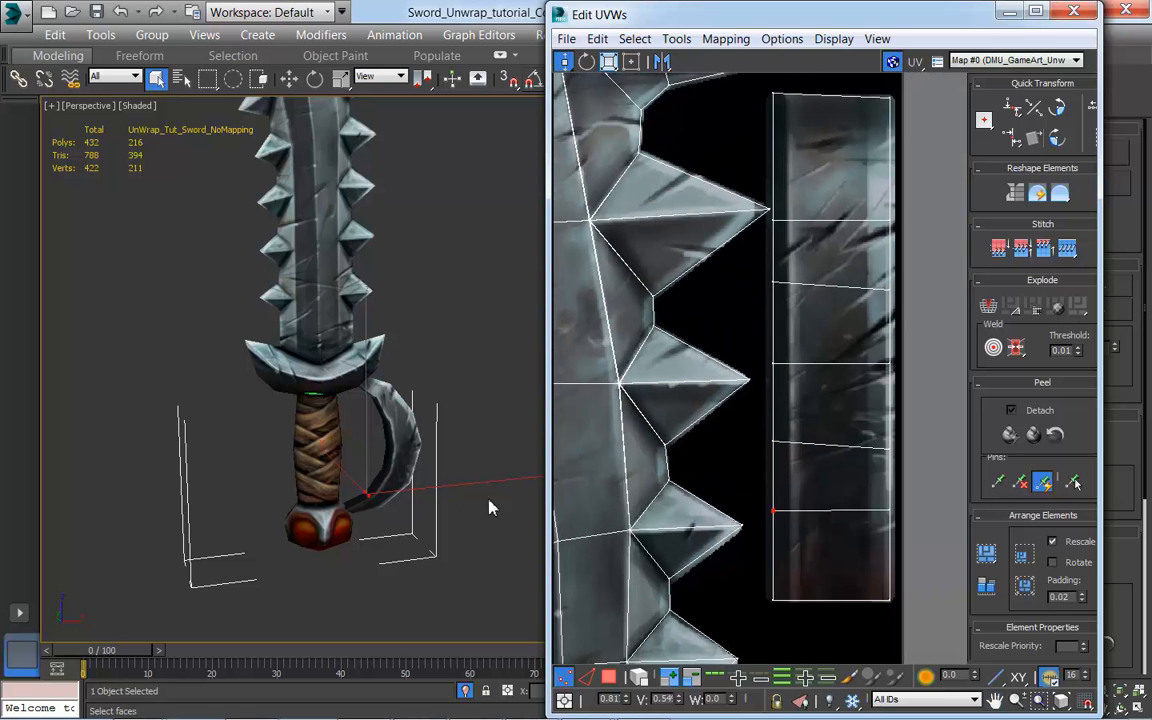
scroll(442, 476, "up", 3)
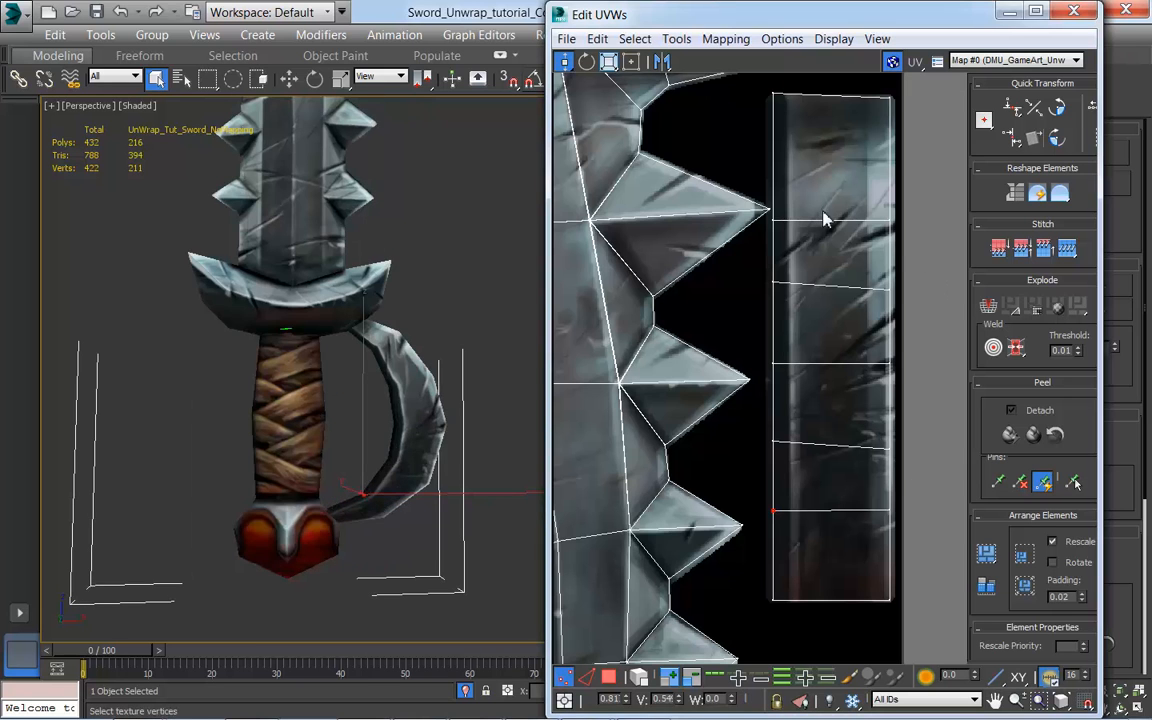
left_click_drag(903, 226, 783, 187)
left_click_drag(757, 254, 898, 274)
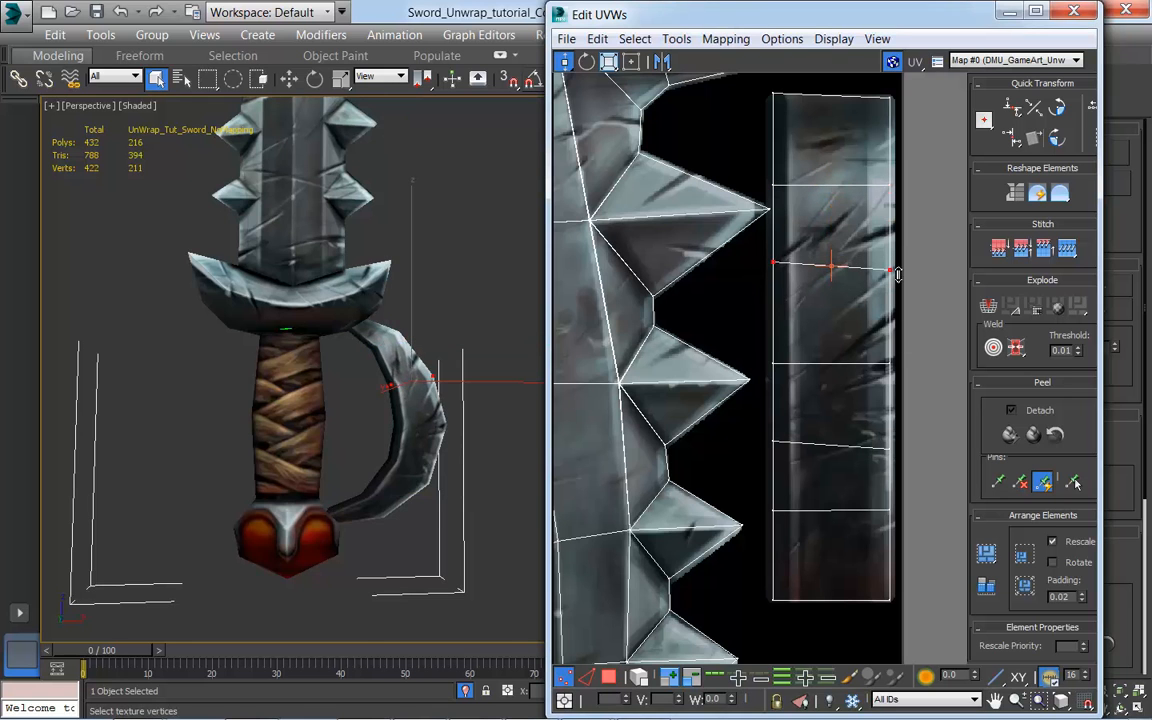
Step: Review the full UV layout and minimize the UV editor to inspect the textured sword from the front and back
scroll(455, 498, "down", 4)
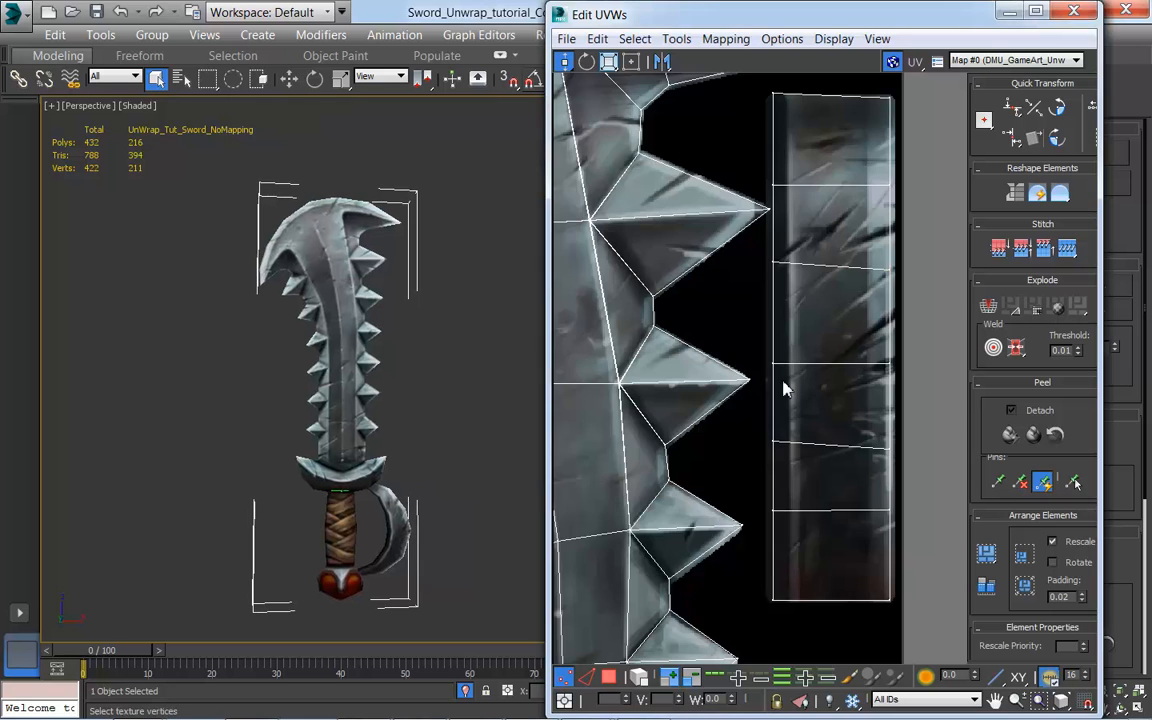
scroll(783, 390, "down", 6)
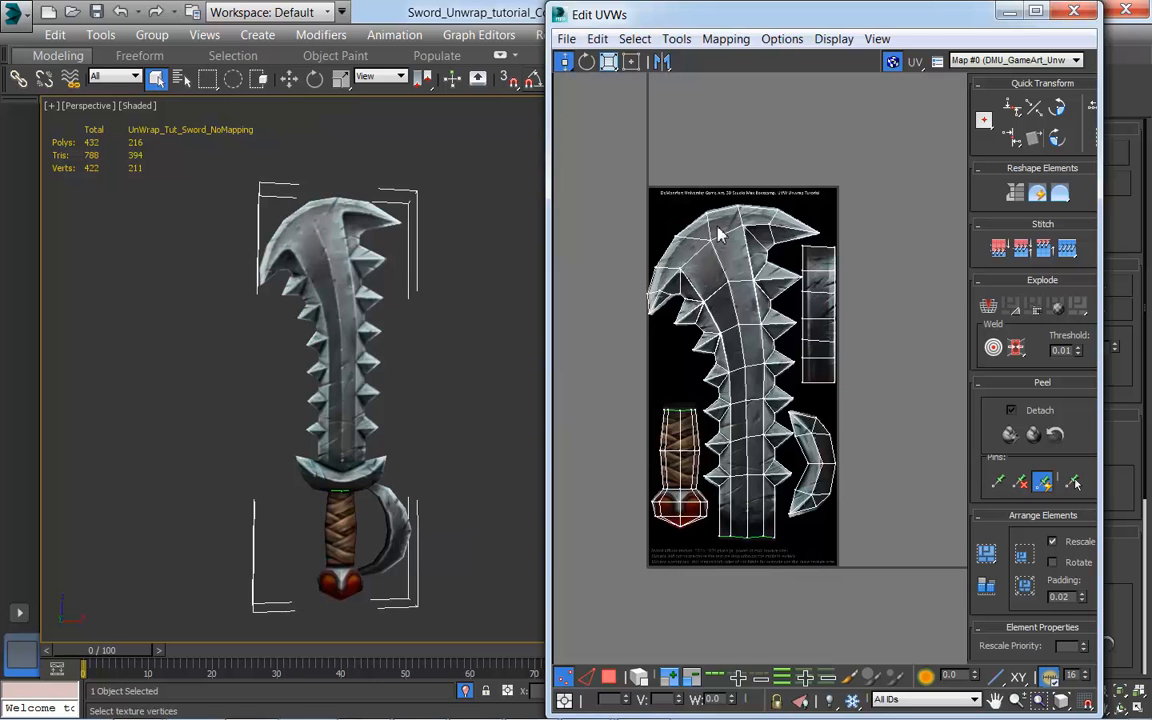
middle_click_drag(420, 418, 485, 523, "alt")
scroll(411, 445, "up", 4)
scroll(411, 445, "down", 2)
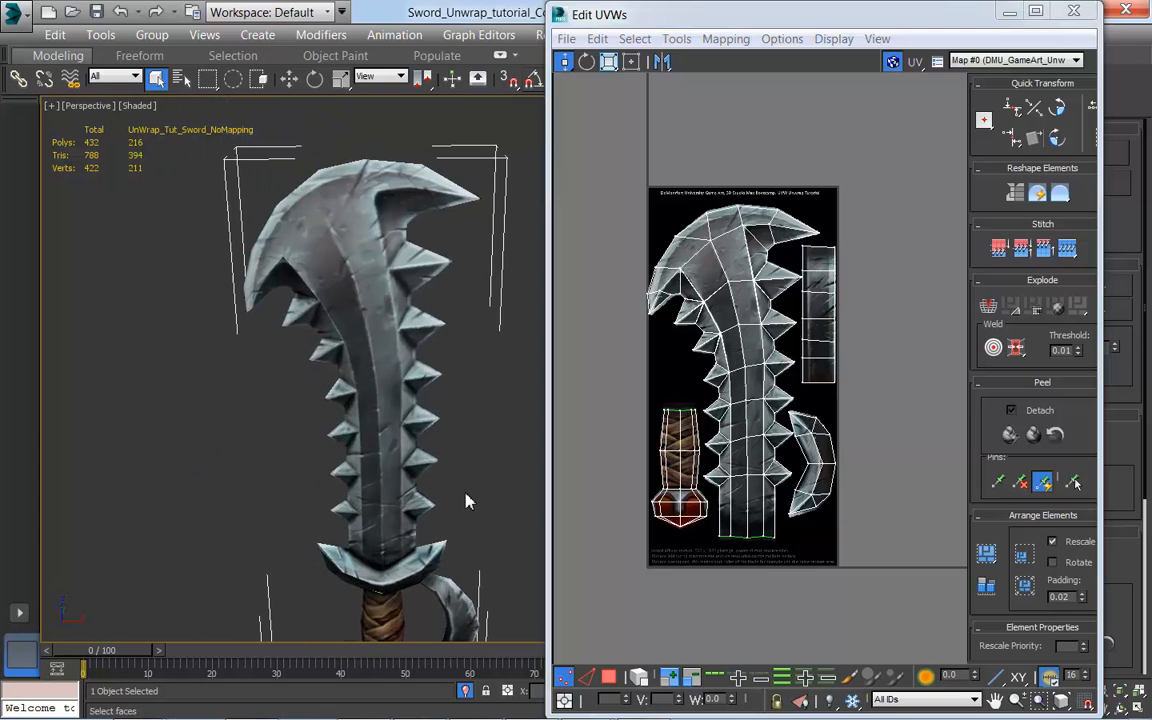
left_click_drag(925, 25, 850, 104)
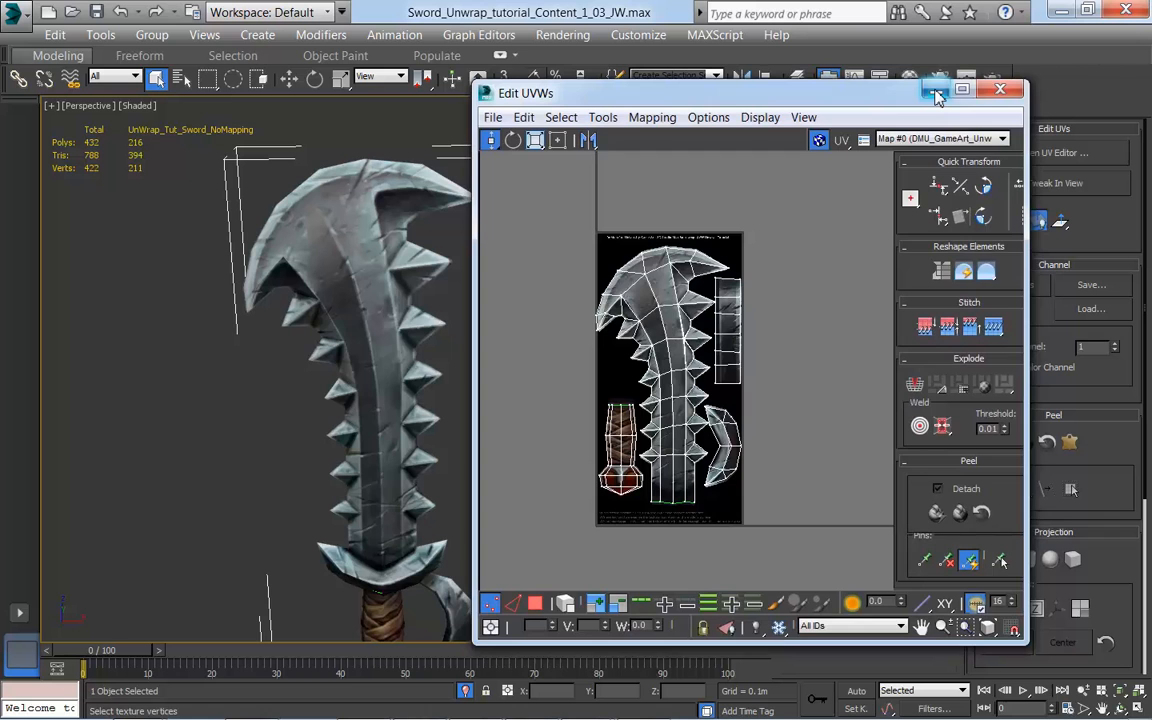
left_click(937, 95)
middle_click_drag(560, 373, 617, 321)
scroll(640, 440, "down", 2)
middle_click_drag(646, 453, 712, 480, "alt")
middle_click_drag(569, 468, 636, 422)
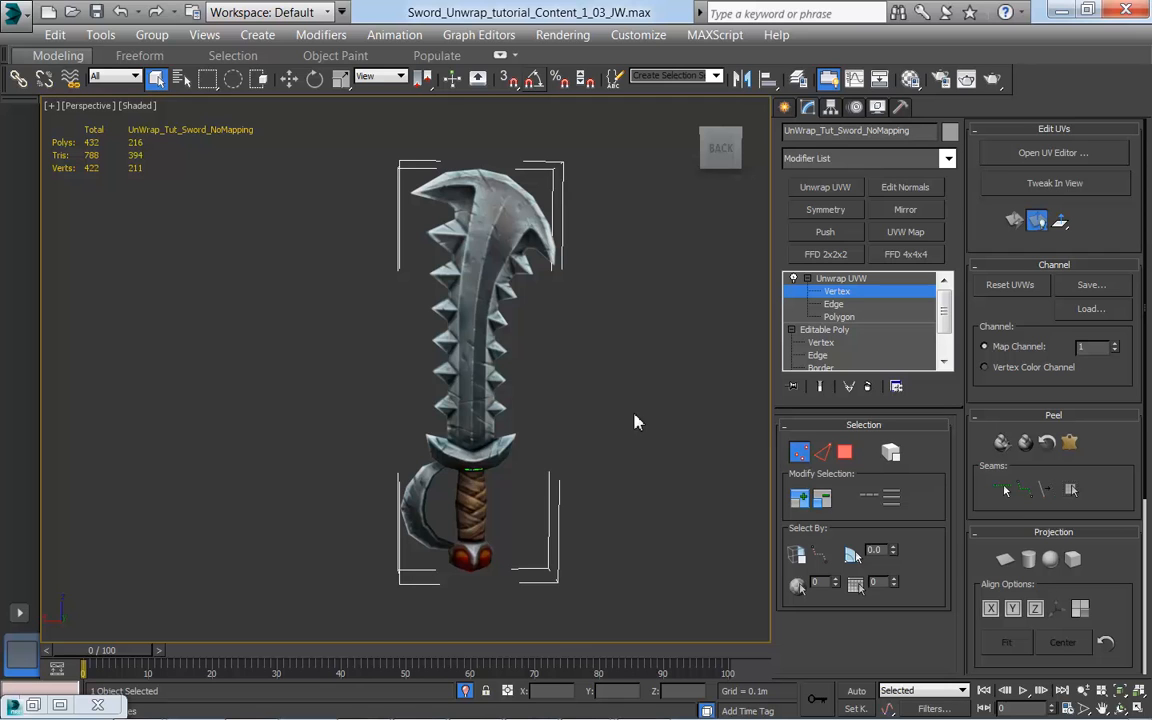
Step: Leave the Unwrap UVW sub-object level and toggle the modifier off and on to compare the sword with and without its mapping
key("2")
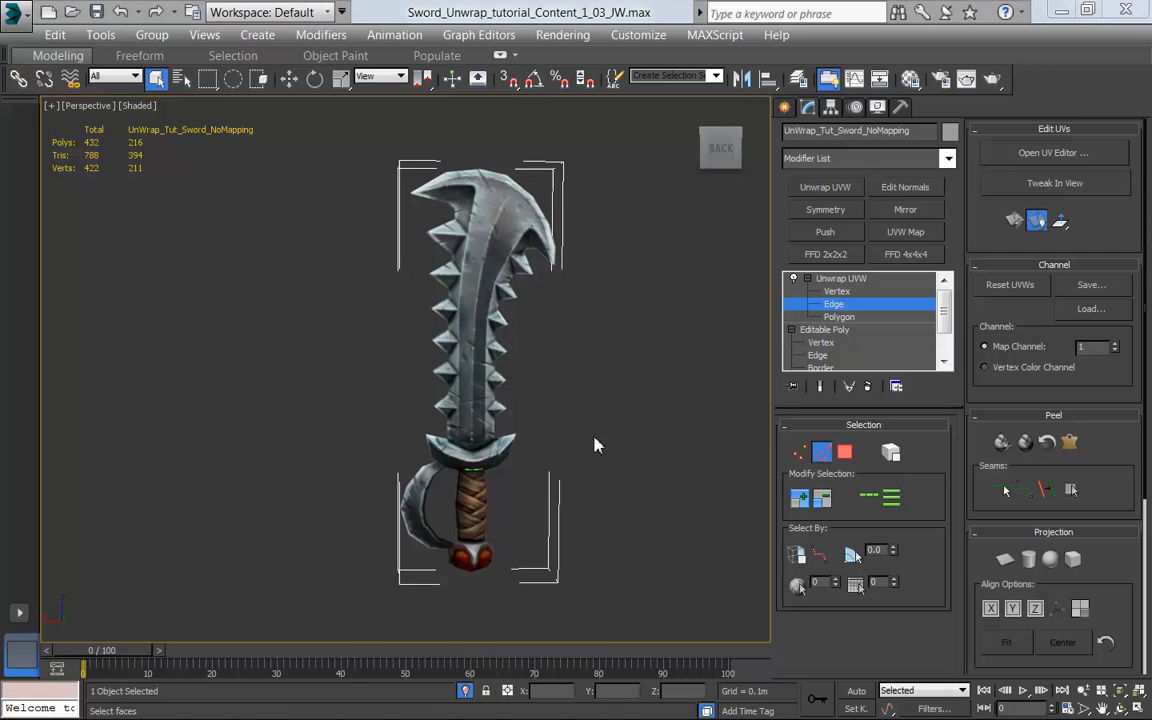
mouse_move(552, 419)
middle_mouse_down("alt")
mouse_move(698, 423)
mouse_move(573, 411)
mouse_move(318, 421)
mouse_move(476, 404)
mouse_move(555, 445)
mouse_move(537, 417)
mouse_move(519, 421)
mouse_move(589, 406)
mouse_move(564, 372)
mouse_move(562, 437)
mouse_move(643, 437)
mouse_move(570, 418)
middle_mouse_up("alt")
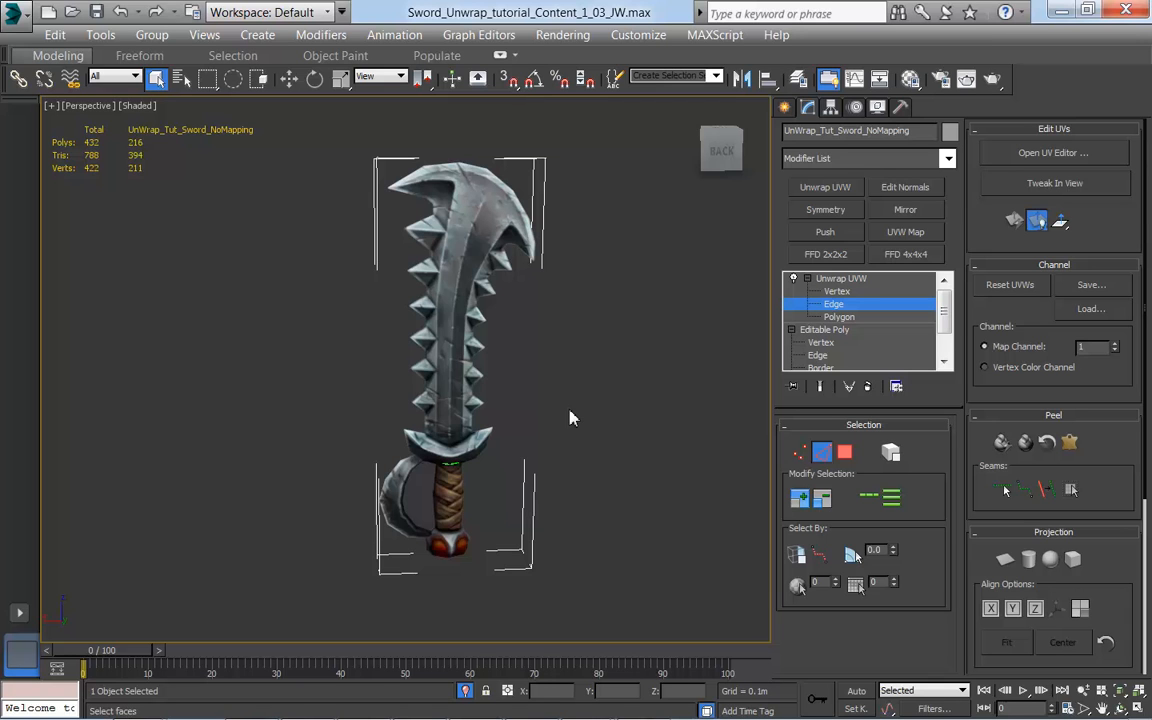
left_click(844, 304)
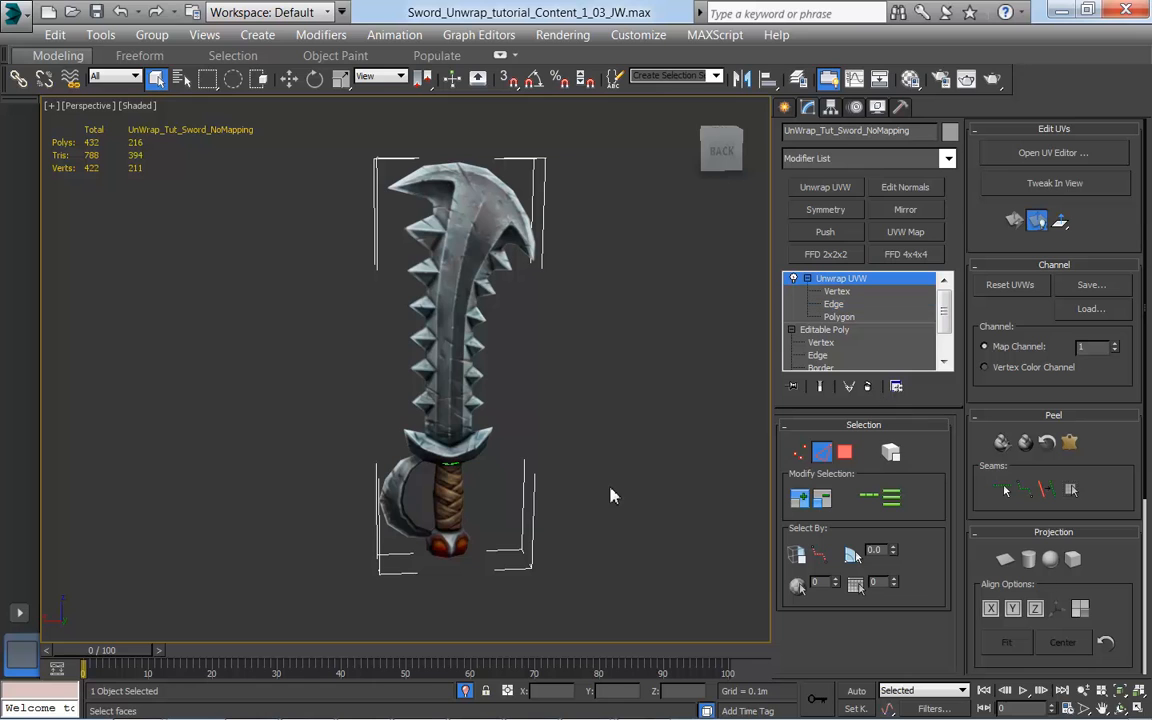
left_click(852, 282)
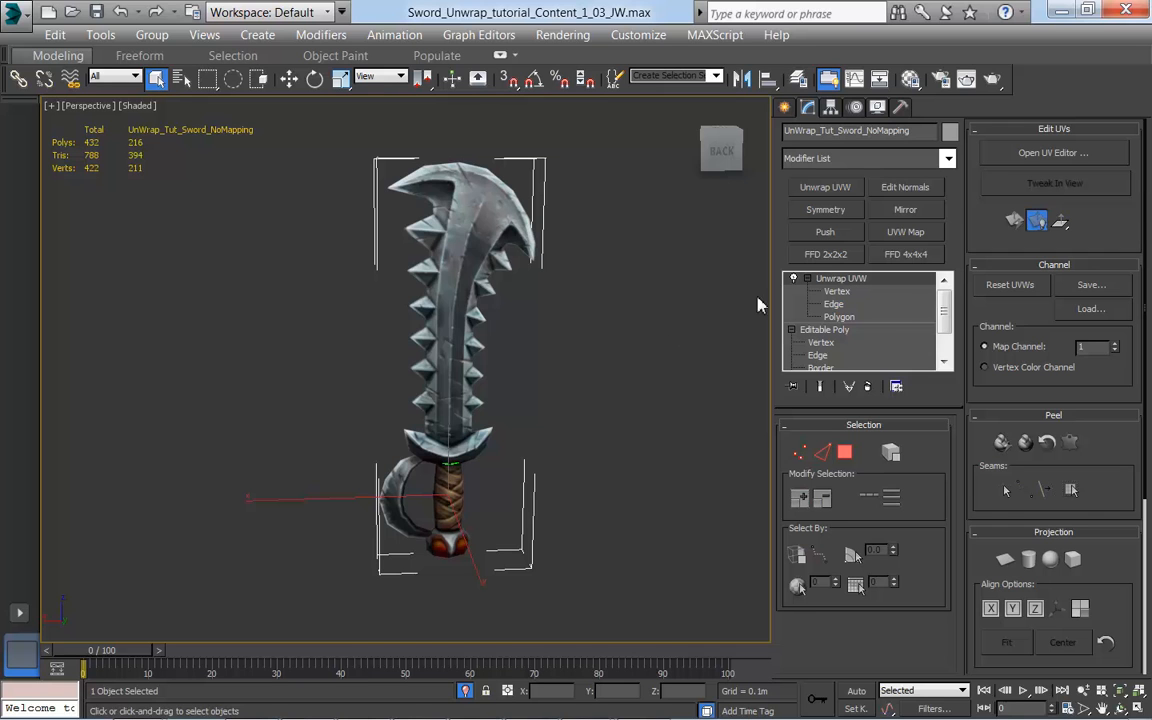
left_click(794, 279)
left_click(794, 279)
left_click(794, 279)
left_click(794, 279)
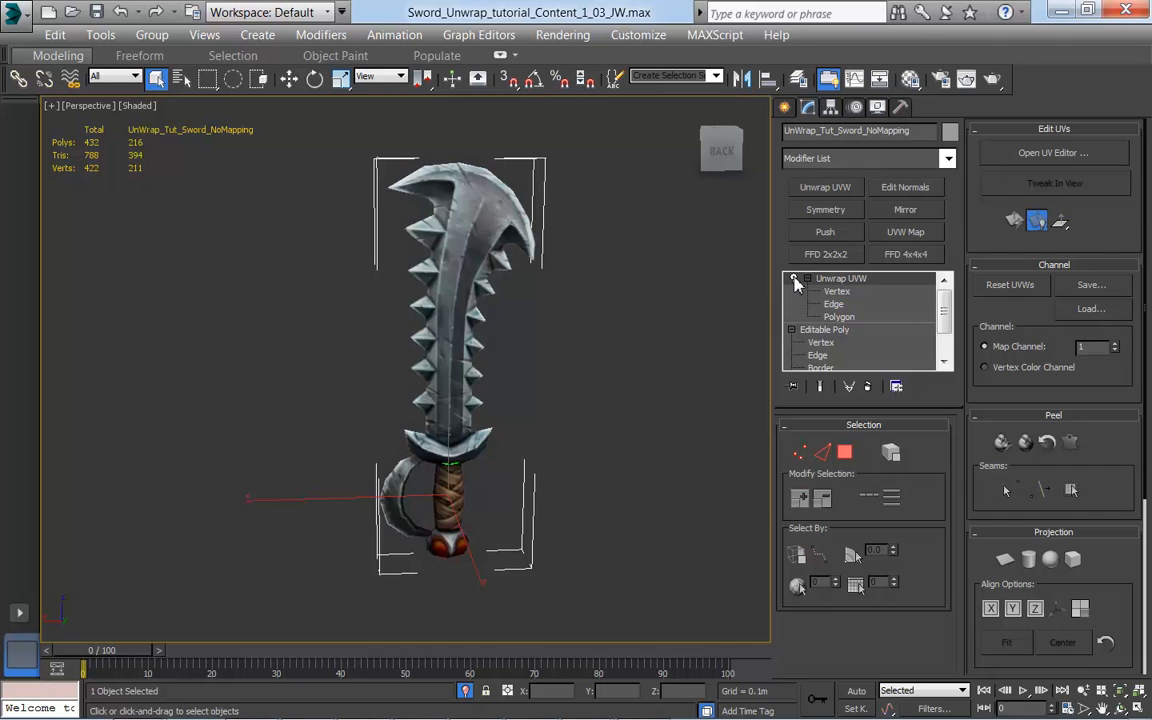
Step: Remove the Unwrap UVW modifier from the sword's stack and apply a new Unwrap UVW above the Editable Poly
left_click(867, 387)
middle_click_drag(508, 443, 575, 438)
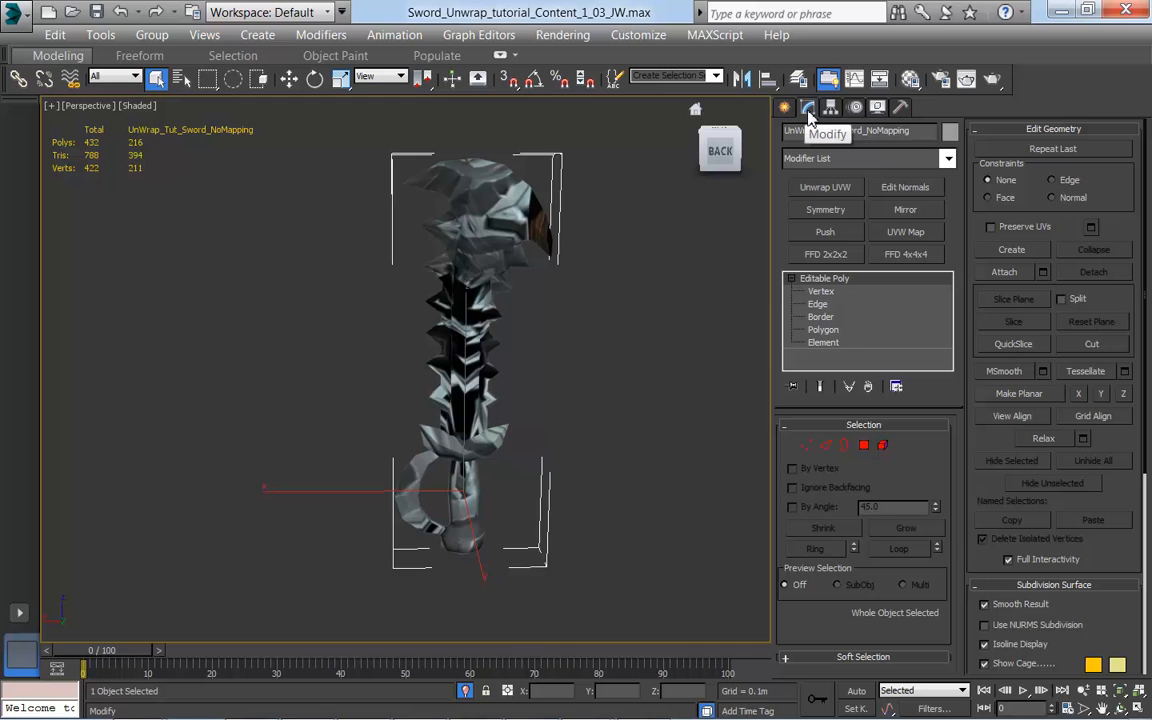
left_click(947, 160)
left_click_drag(951, 252, 946, 600)
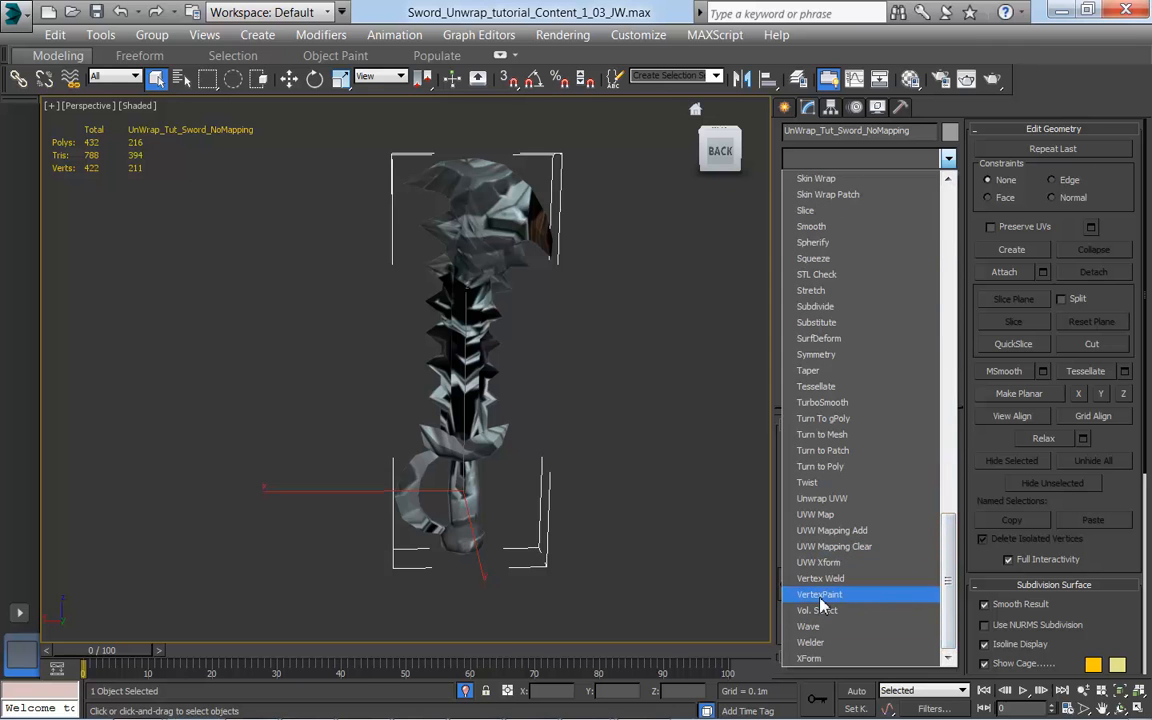
left_click(836, 500)
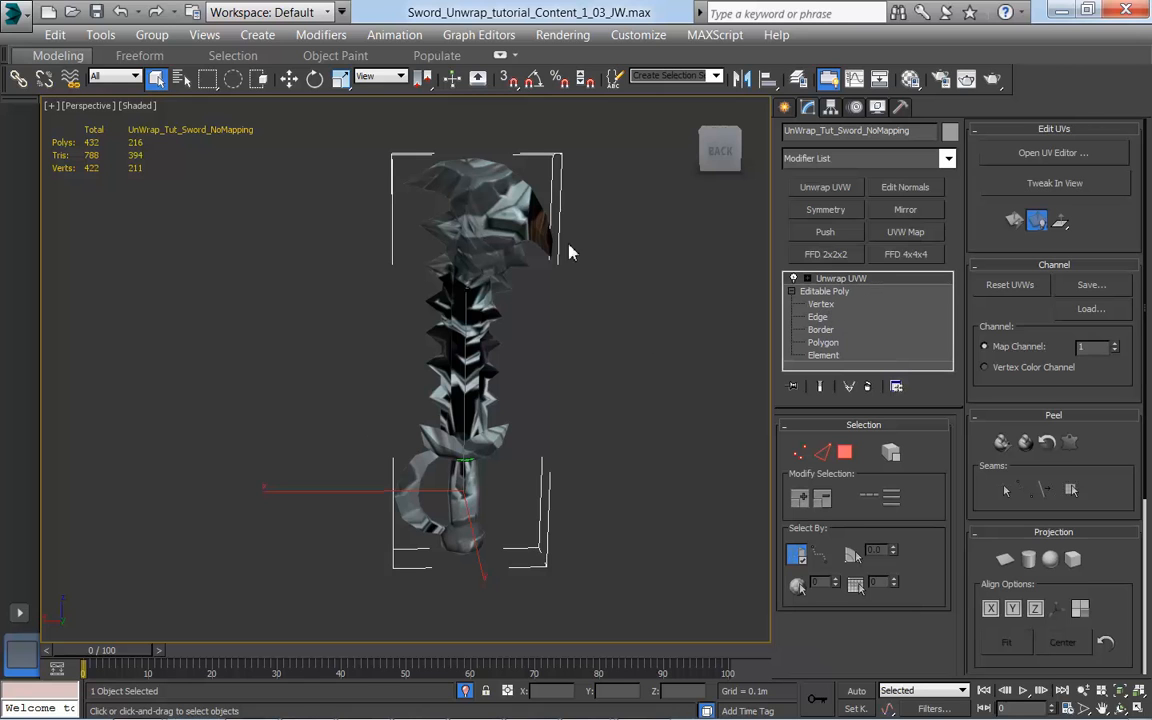
middle_click_drag(558, 381, 617, 381)
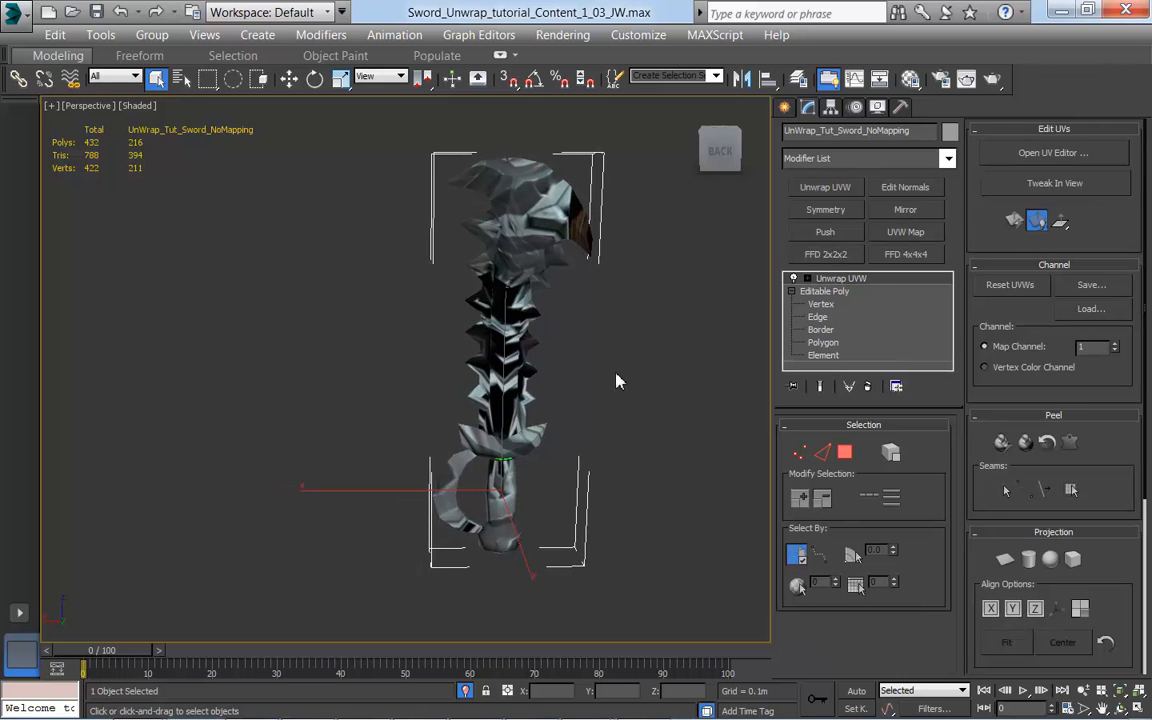
Step: Expand the new Unwrap UVW modifier's sub-levels and open the UV editor alongside the sword in the viewport
left_click(806, 278)
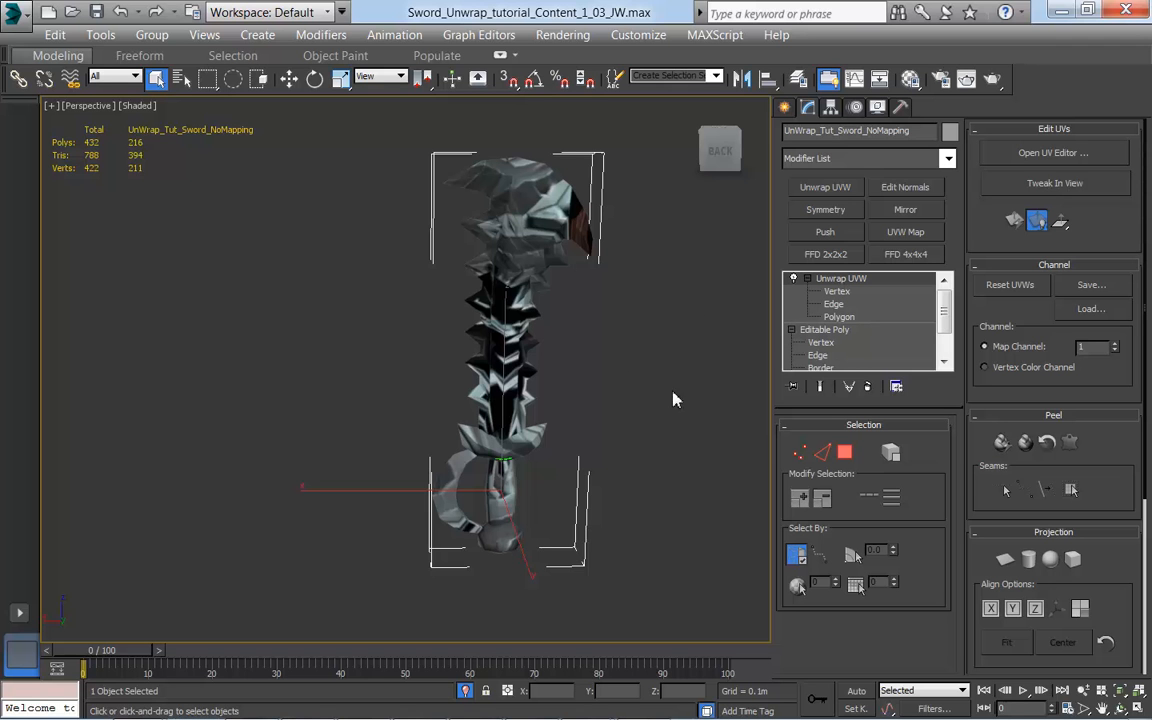
left_click(1061, 160)
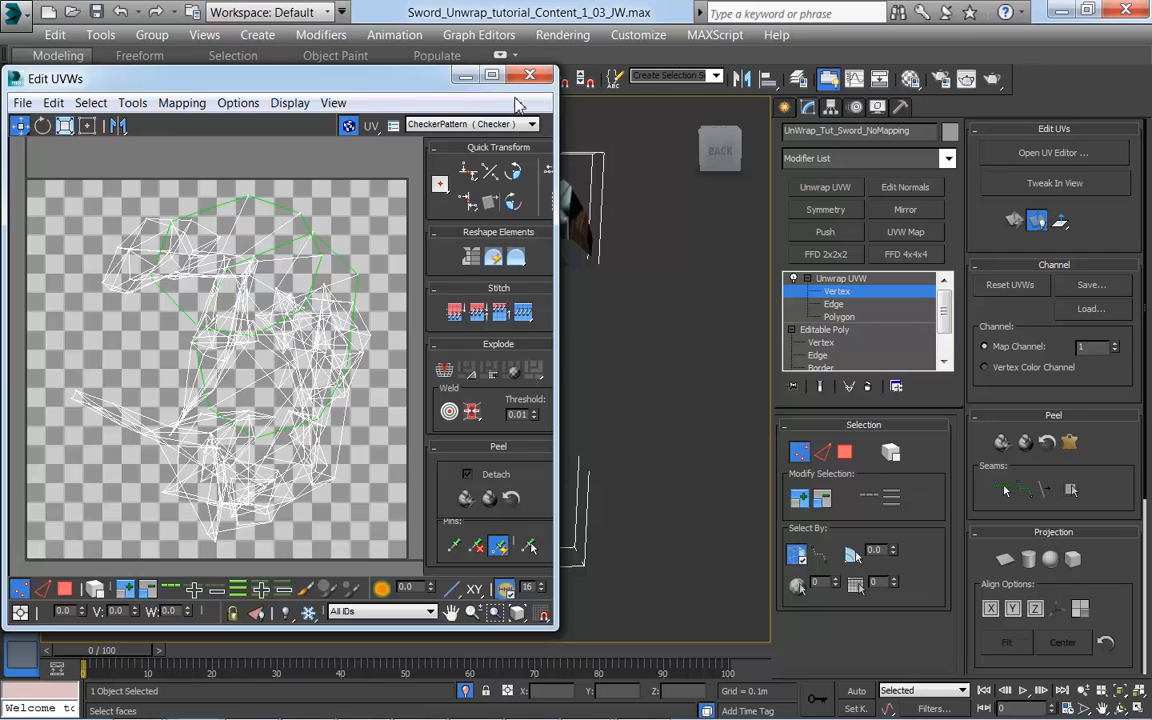
left_click_drag(388, 82, 938, 66)
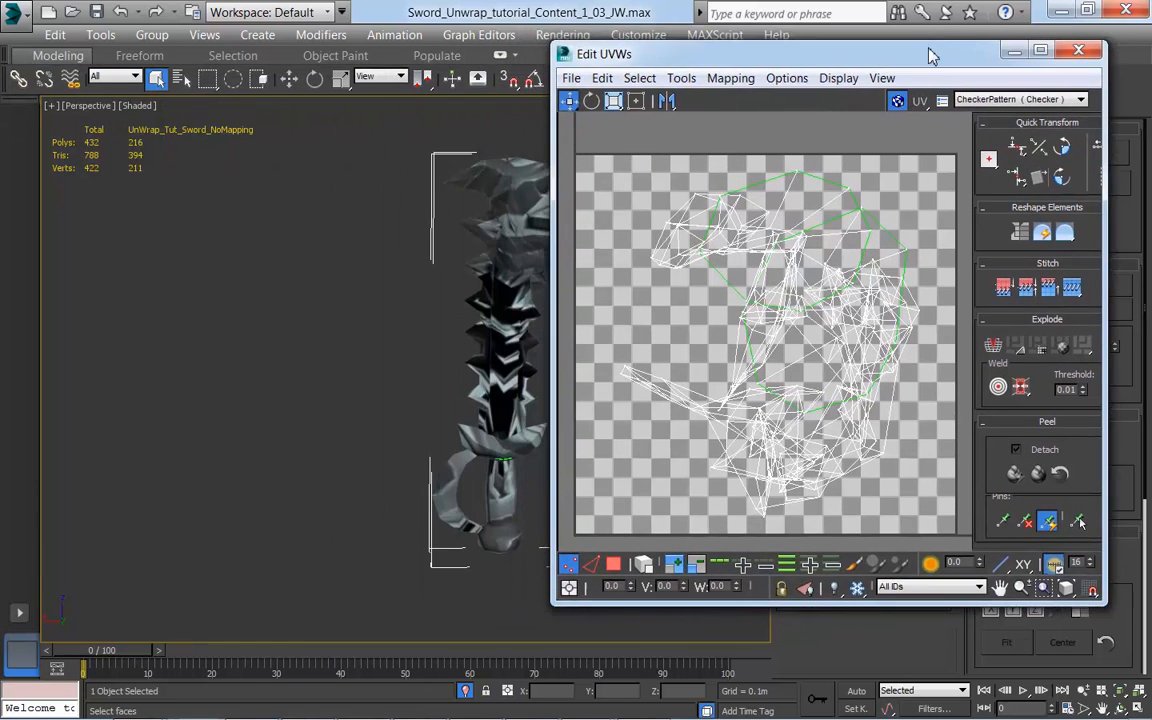
middle_click_drag(458, 320, 278, 320)
scroll(278, 320, "up", 4)
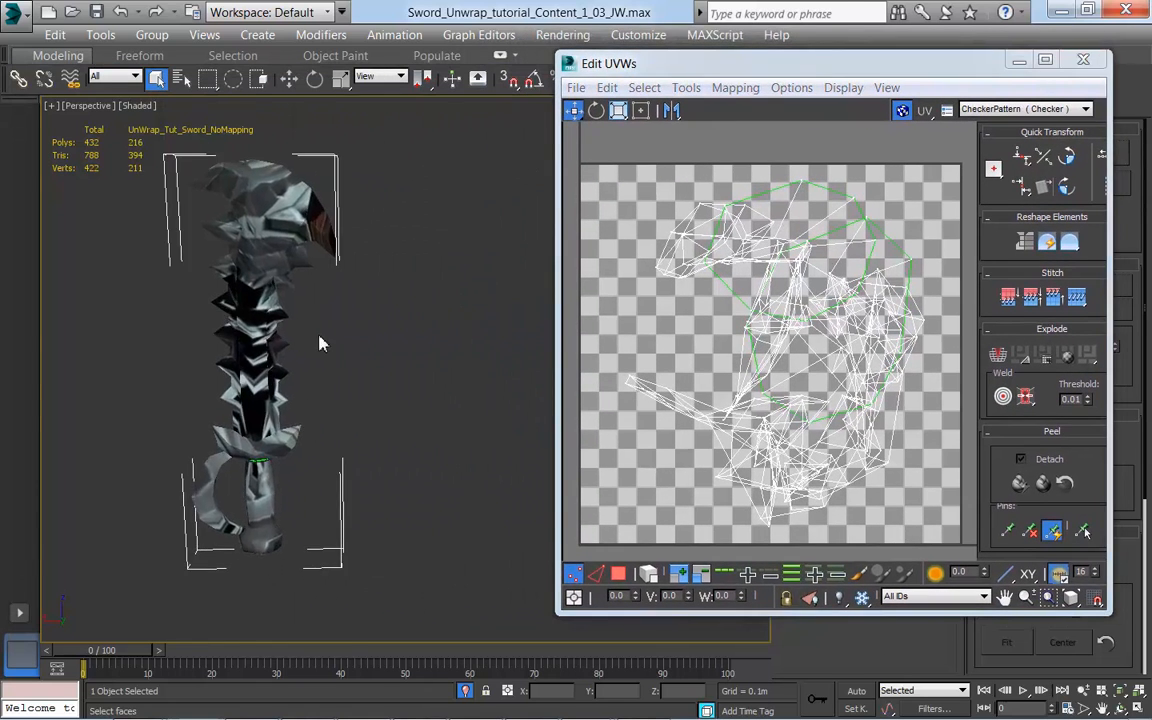
scroll(420, 380, "down", 3)
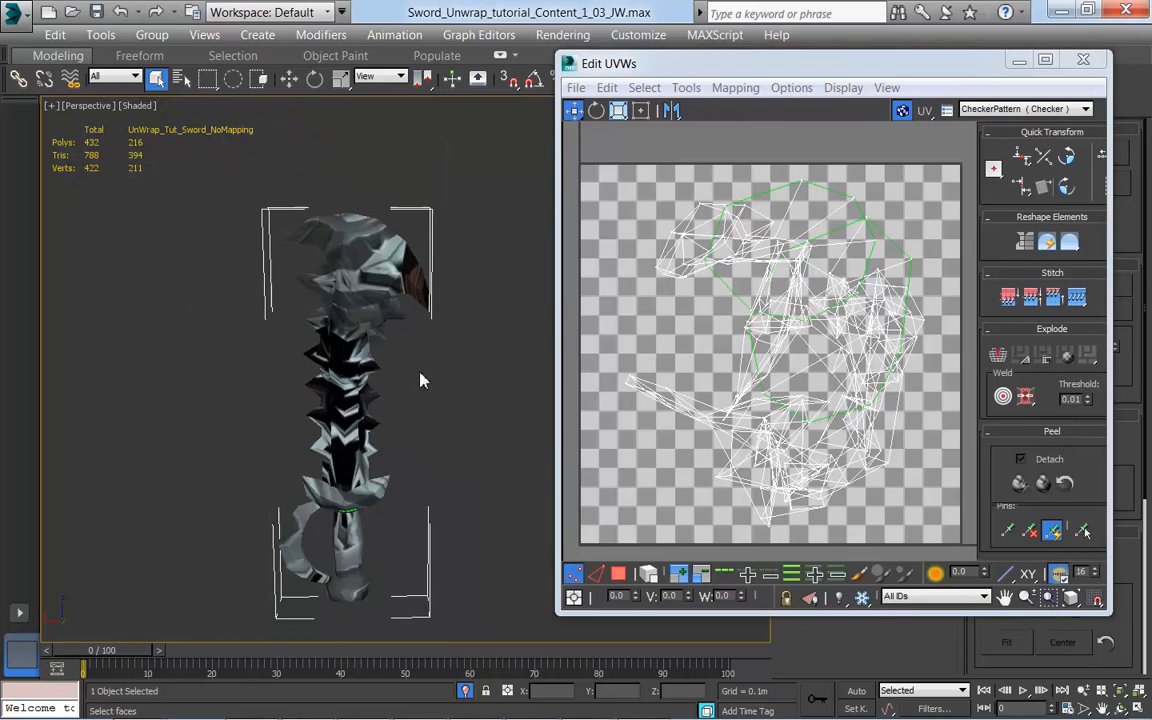
middle_click_drag(419, 378, 352, 345)
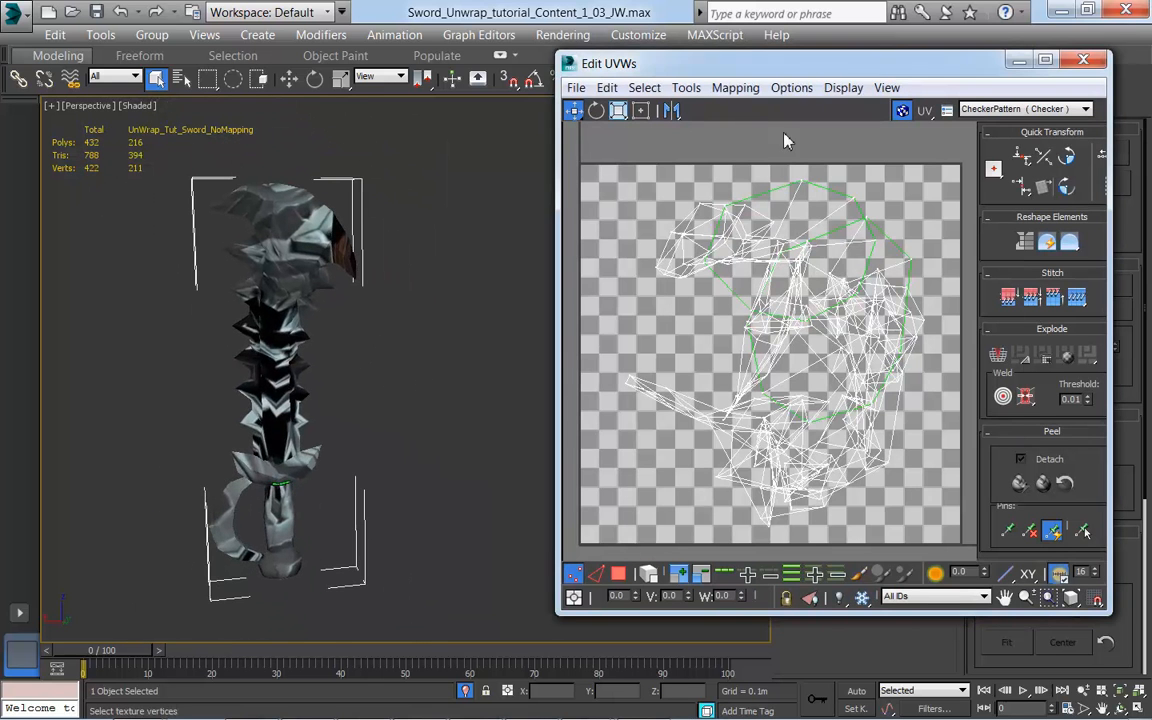
left_click_drag(866, 72, 830, 95)
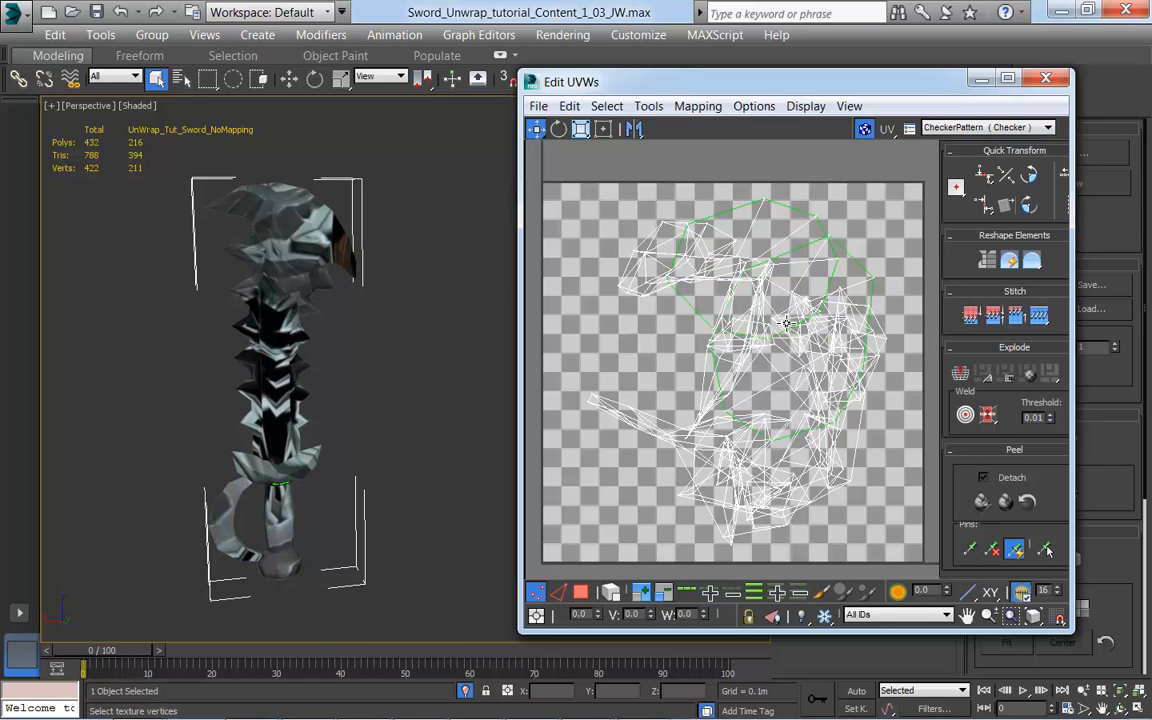
Step: Toggle the UV editor's background map off and on, and switch it from CheckerPattern to the Map #0 sword diffuse texture
left_click(864, 130)
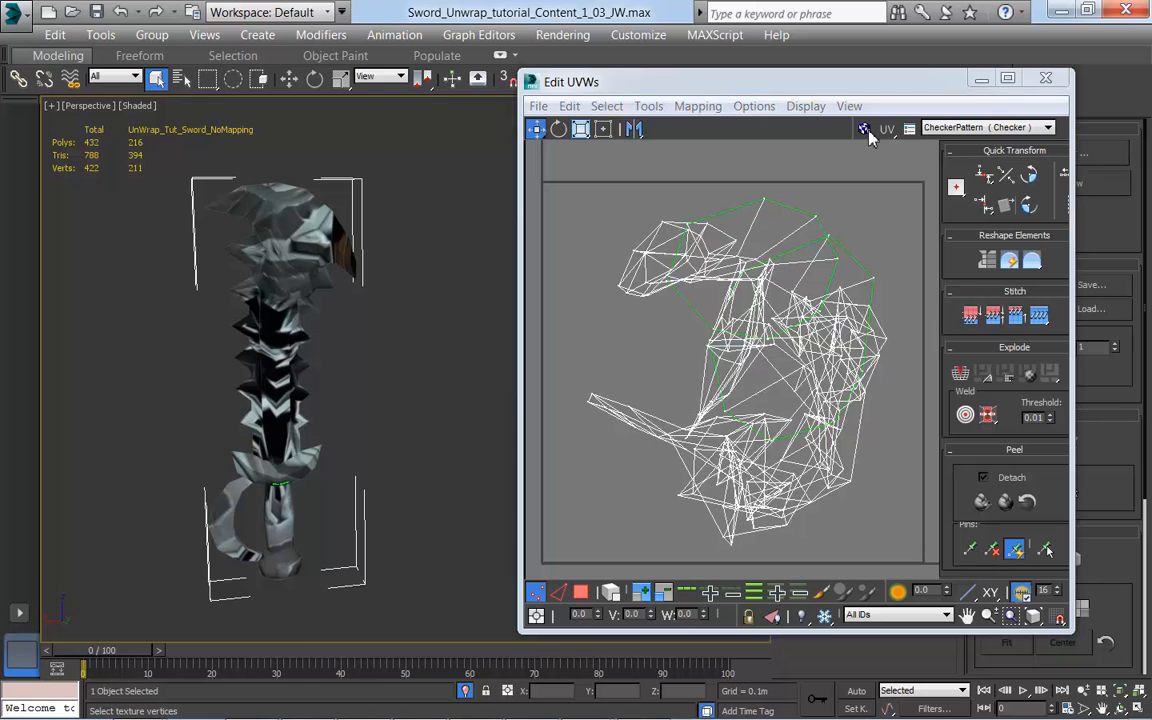
left_click(864, 130)
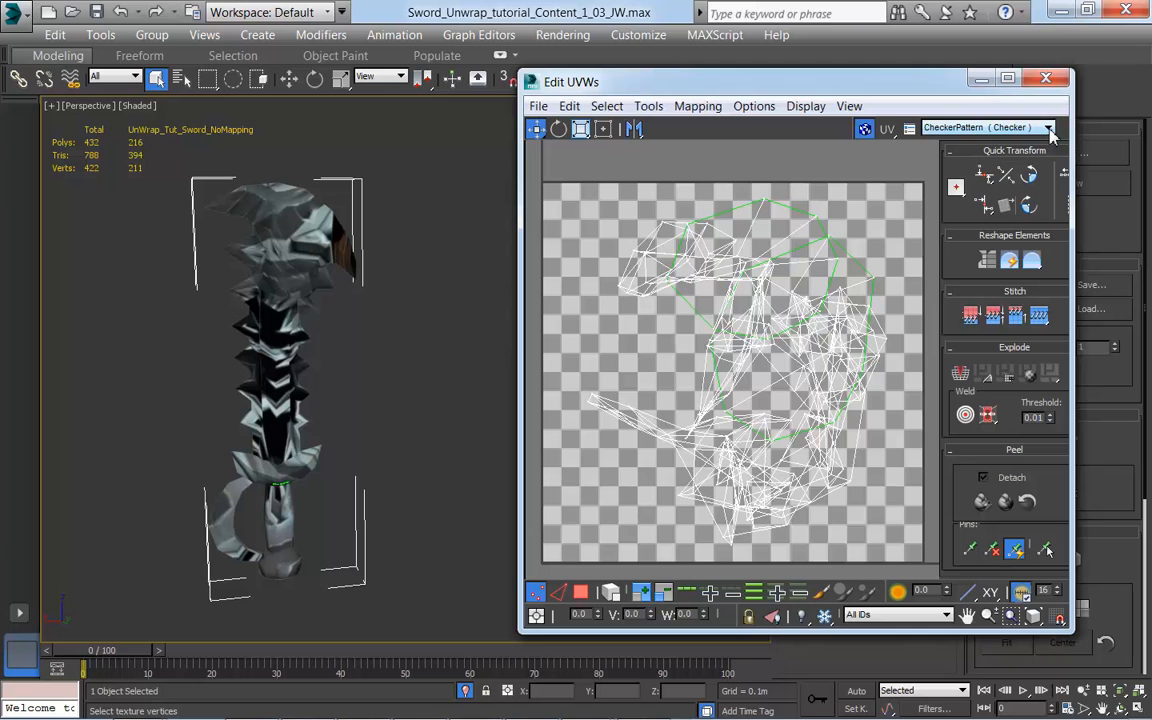
left_click(1049, 128)
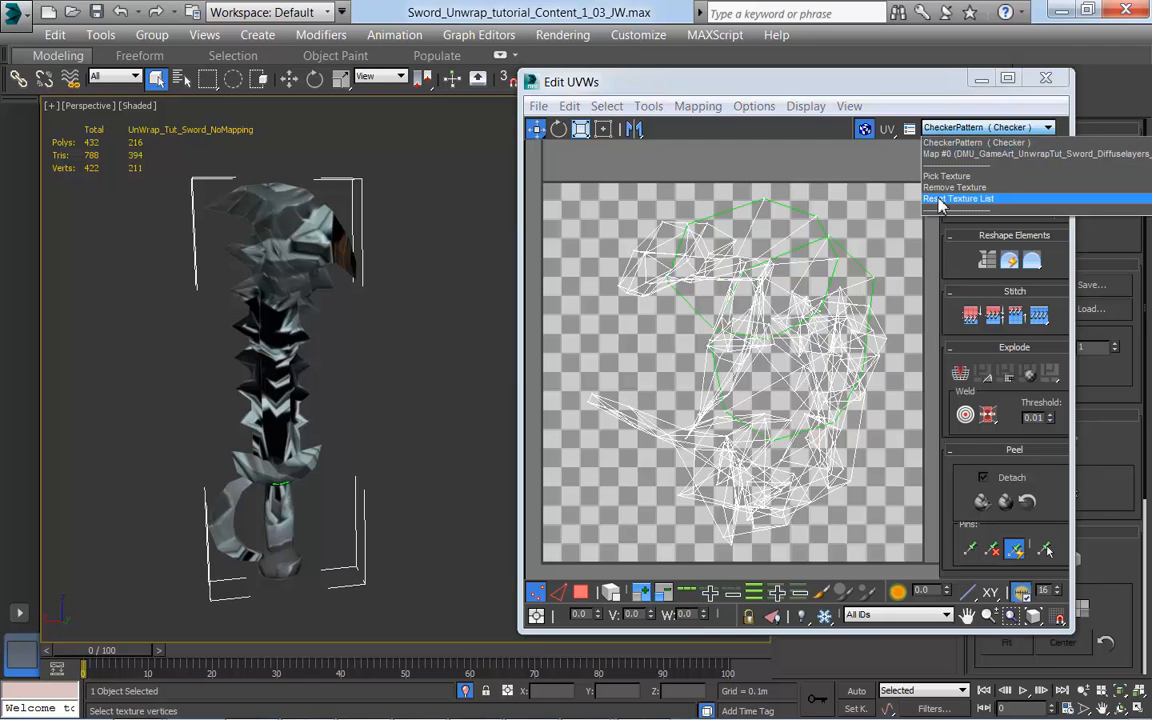
left_click(990, 154)
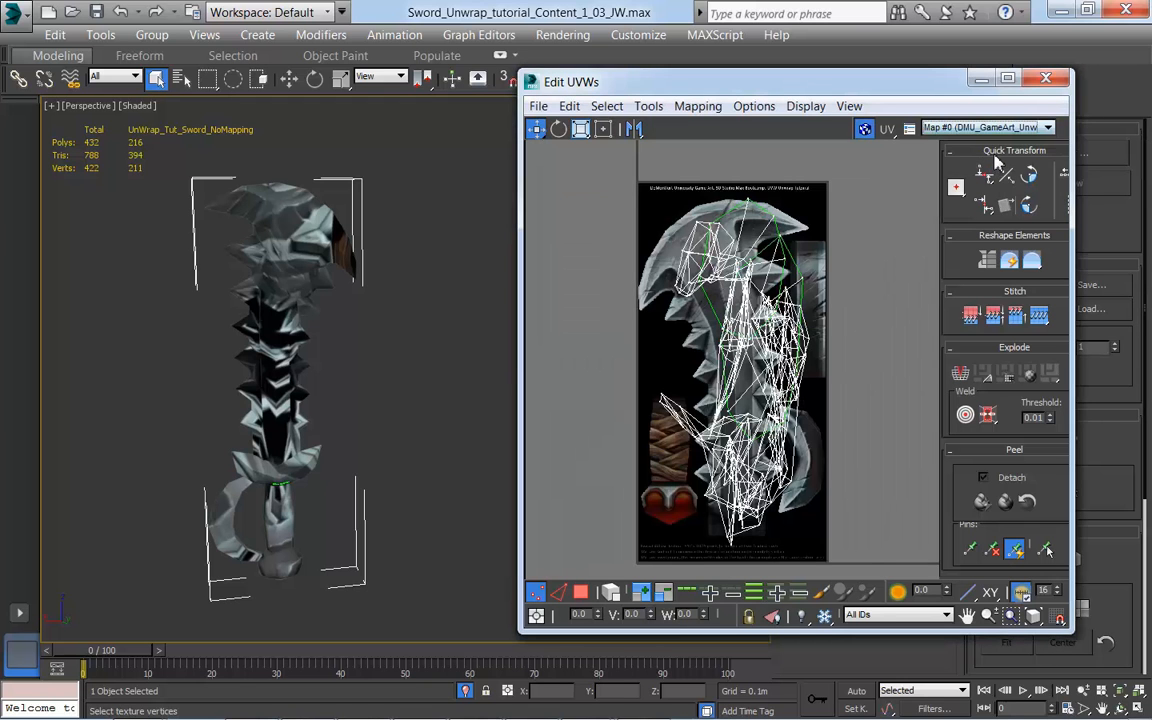
Step: Enlarge the UV editor window to fit the texture beside the sword, and switch to polygon selection
middle_click_drag(866, 406, 866, 386)
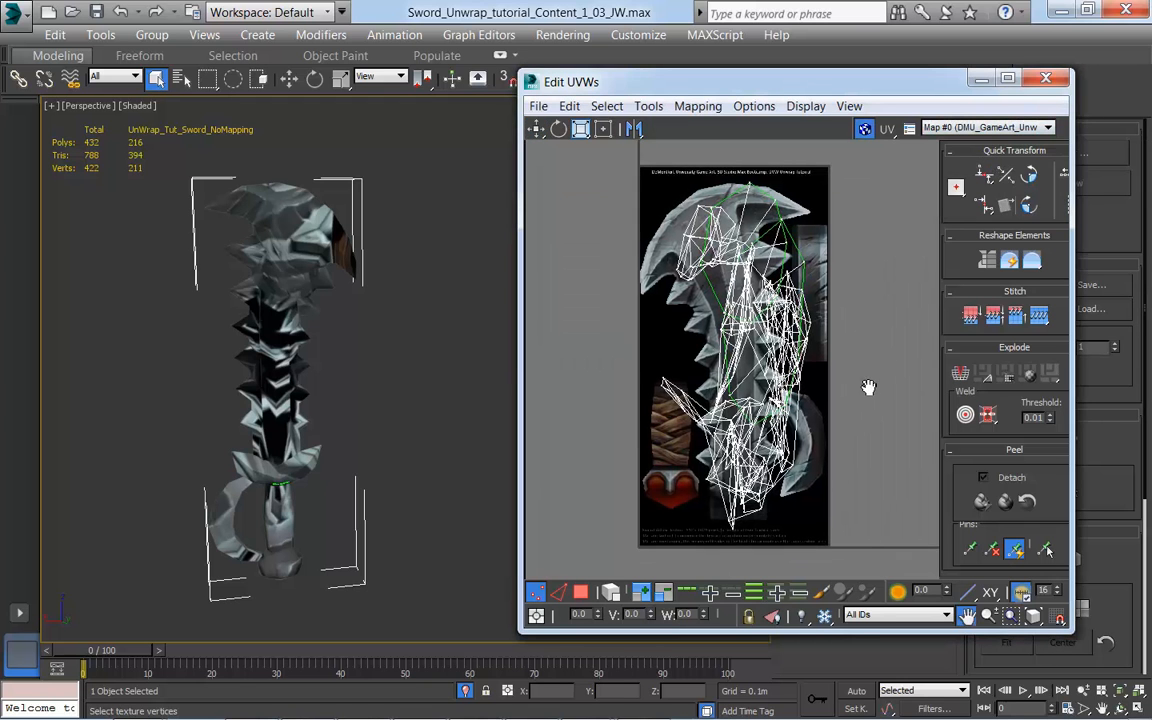
left_click_drag(680, 74, 598, 10)
left_click_drag(838, 629, 860, 714)
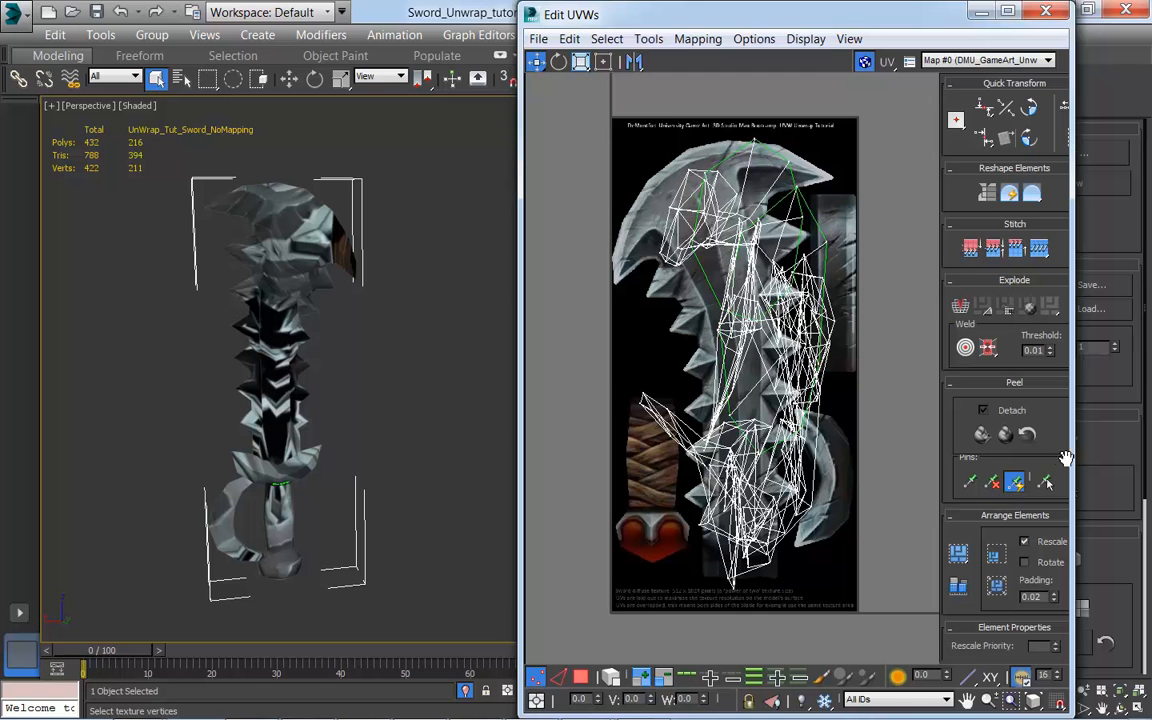
left_click_drag(1074, 450, 1148, 453)
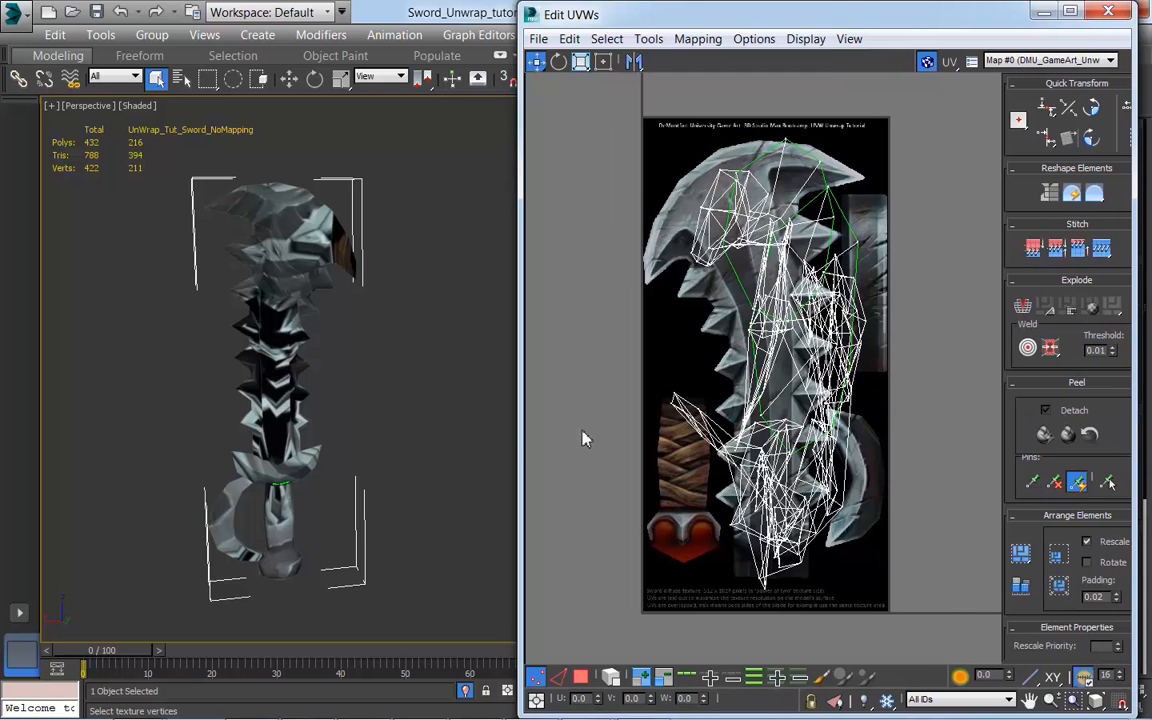
left_click_drag(522, 443, 487, 445)
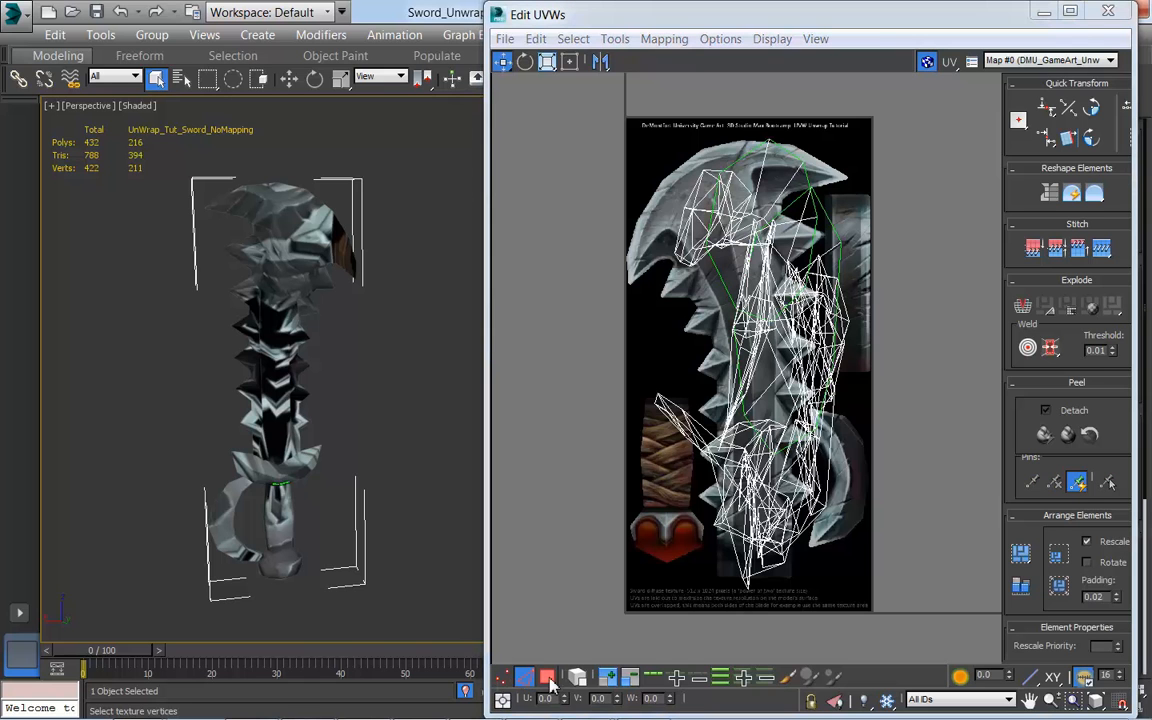
left_click(548, 679)
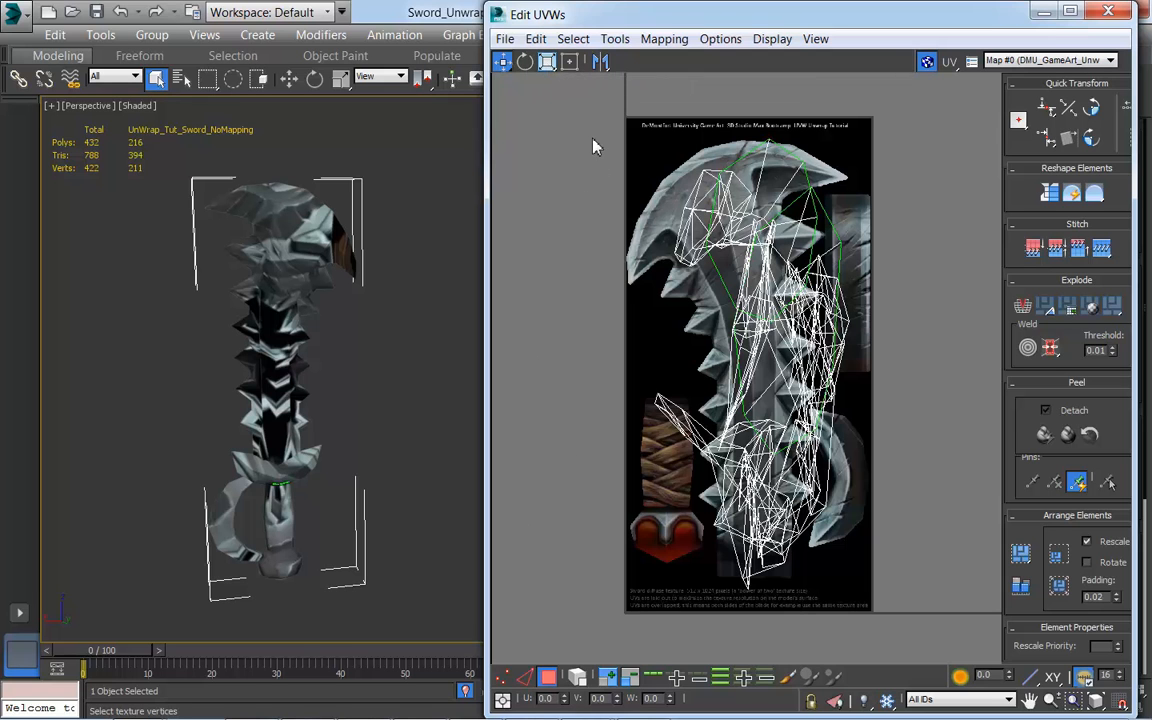
left_click_drag(596, 18, 664, 20)
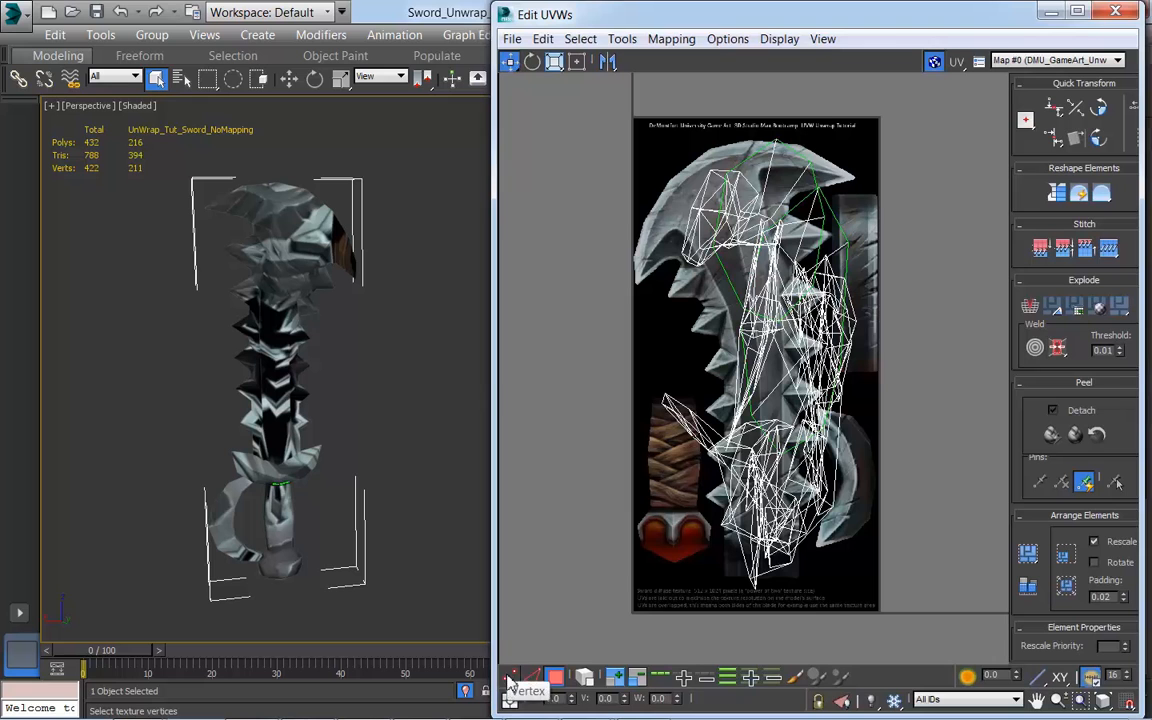
Step: Select the UV faces in the upper part of the layout and shade selected faces to see which sword parts they cover
left_click_drag(648, 209, 743, 284)
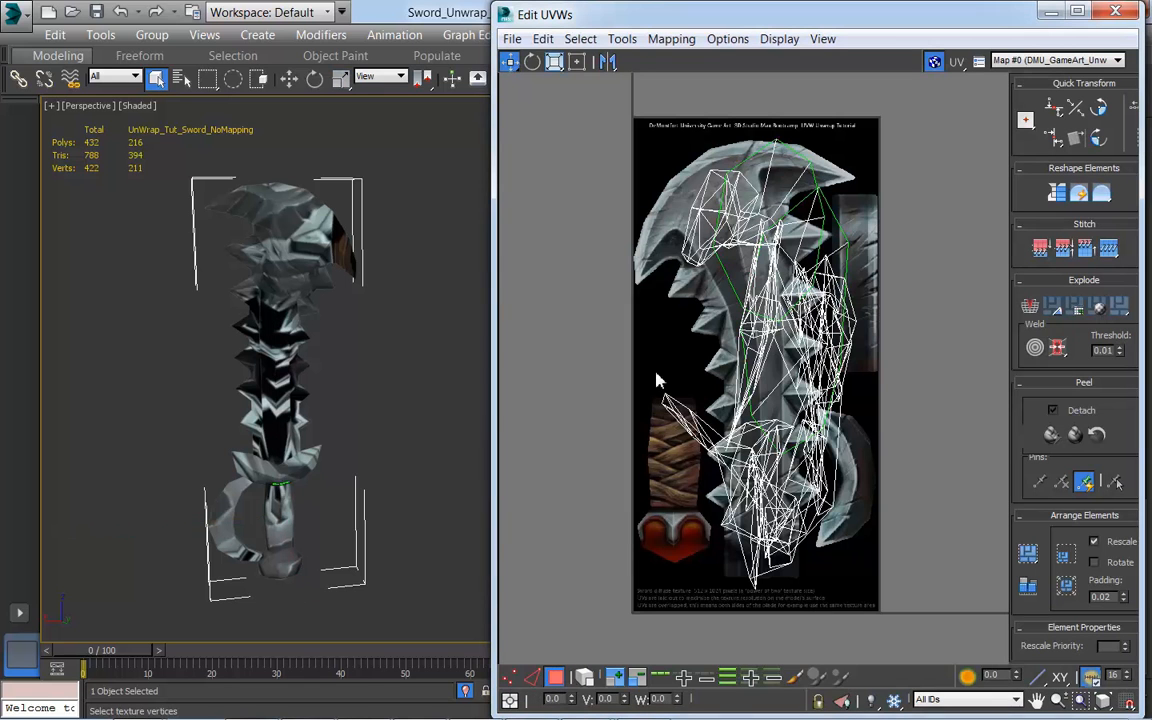
left_click_drag(612, 171, 790, 295)
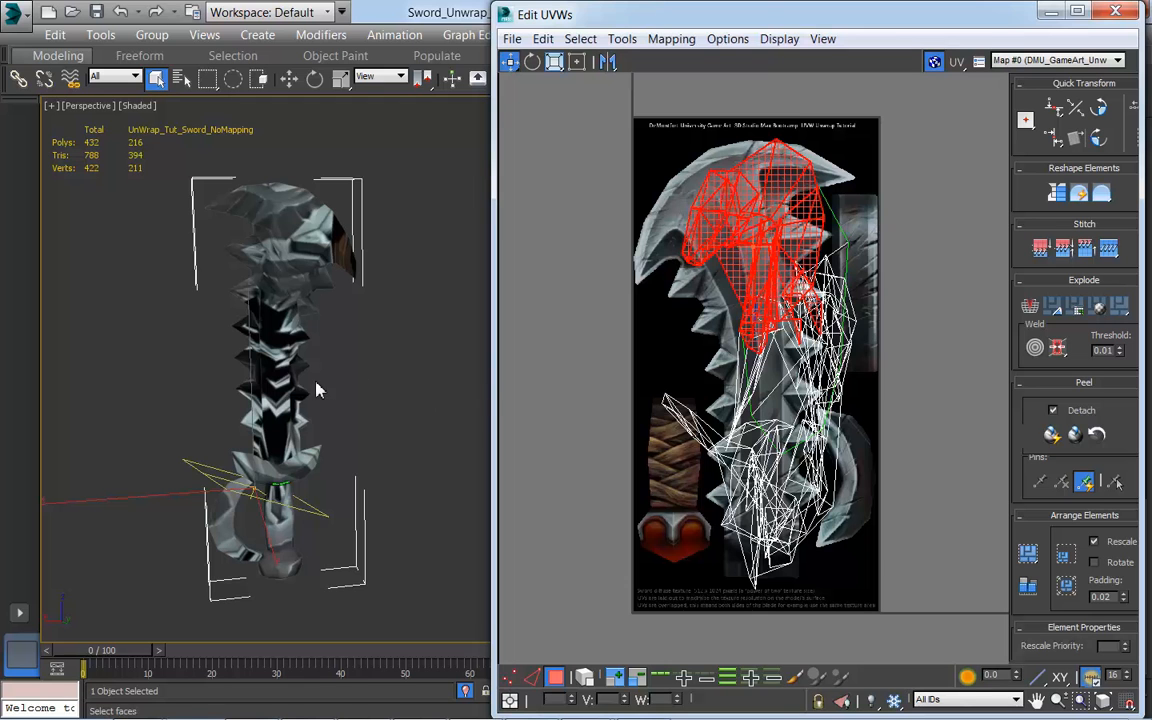
middle_click_drag(316, 390, 410, 345, "alt")
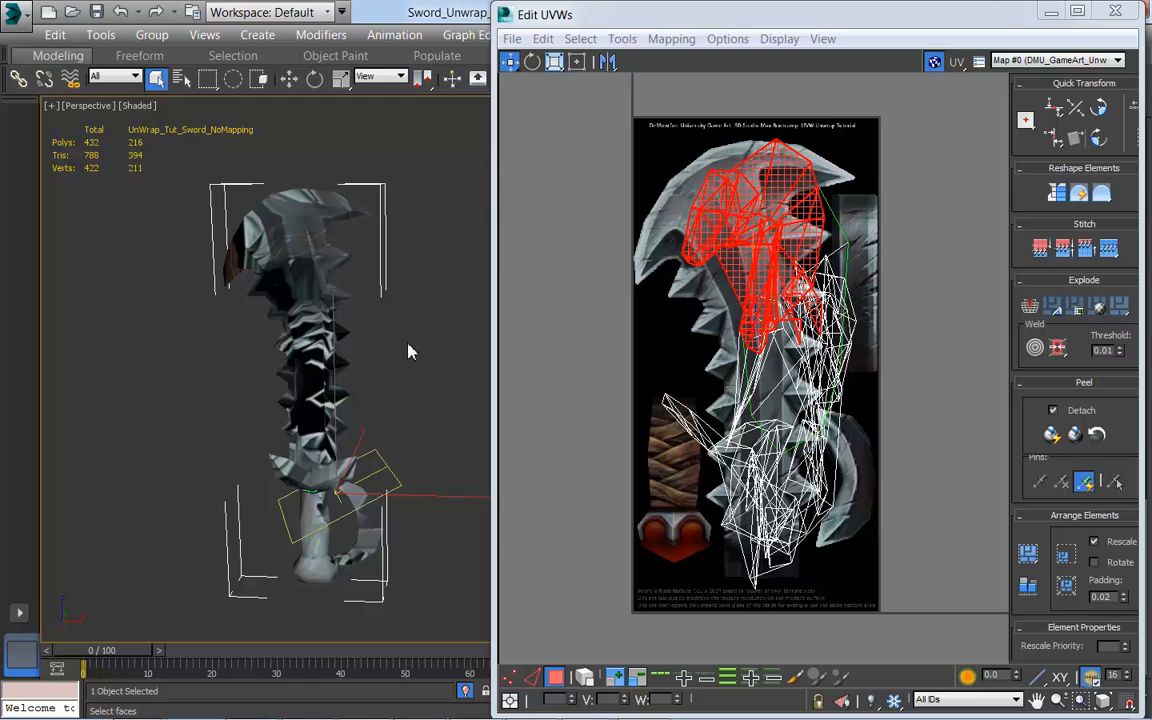
key("F2")
middle_click_drag(388, 444, 150, 392, "alt")
middle_click_drag(321, 473, 292, 369)
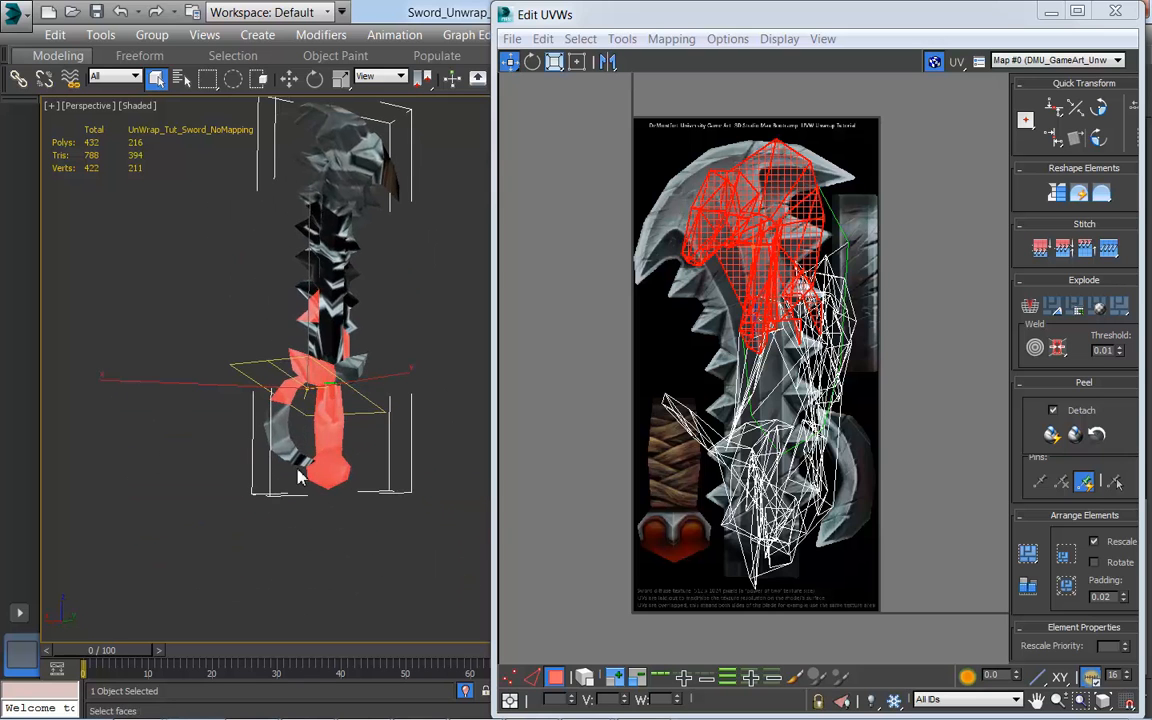
middle_click_drag(383, 381, 352, 472)
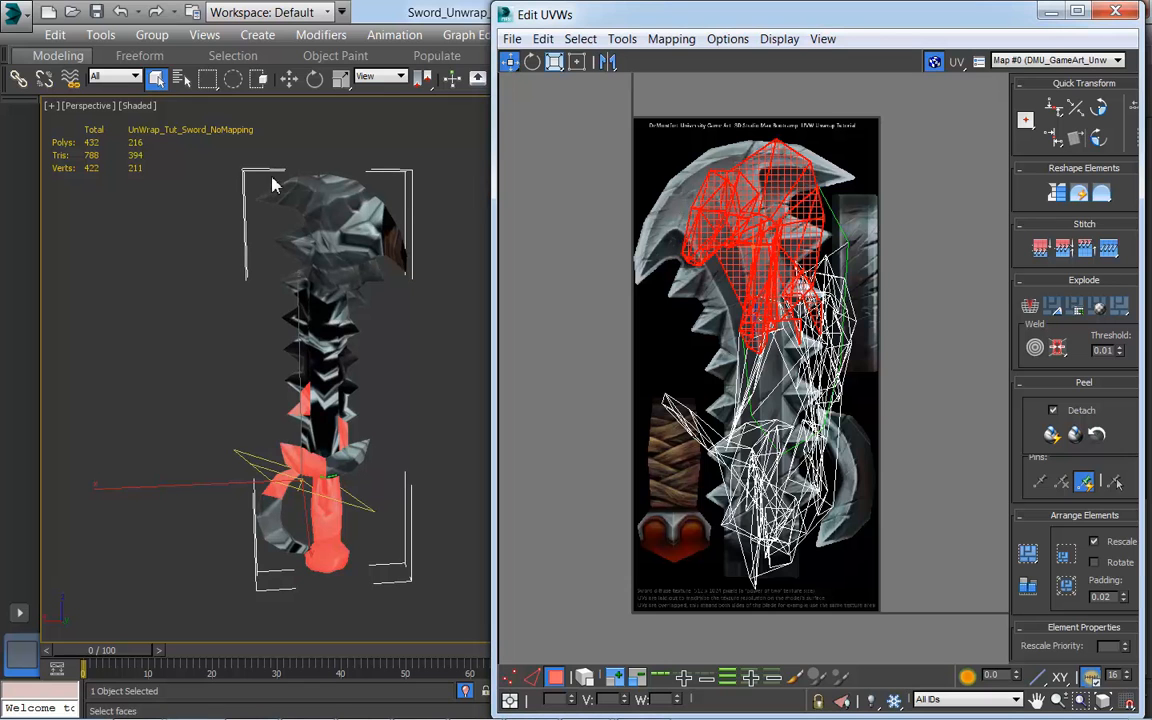
Step: Clear the selection and select the blade's upper polygons on the model to find them in the UV layout
left_click(428, 341)
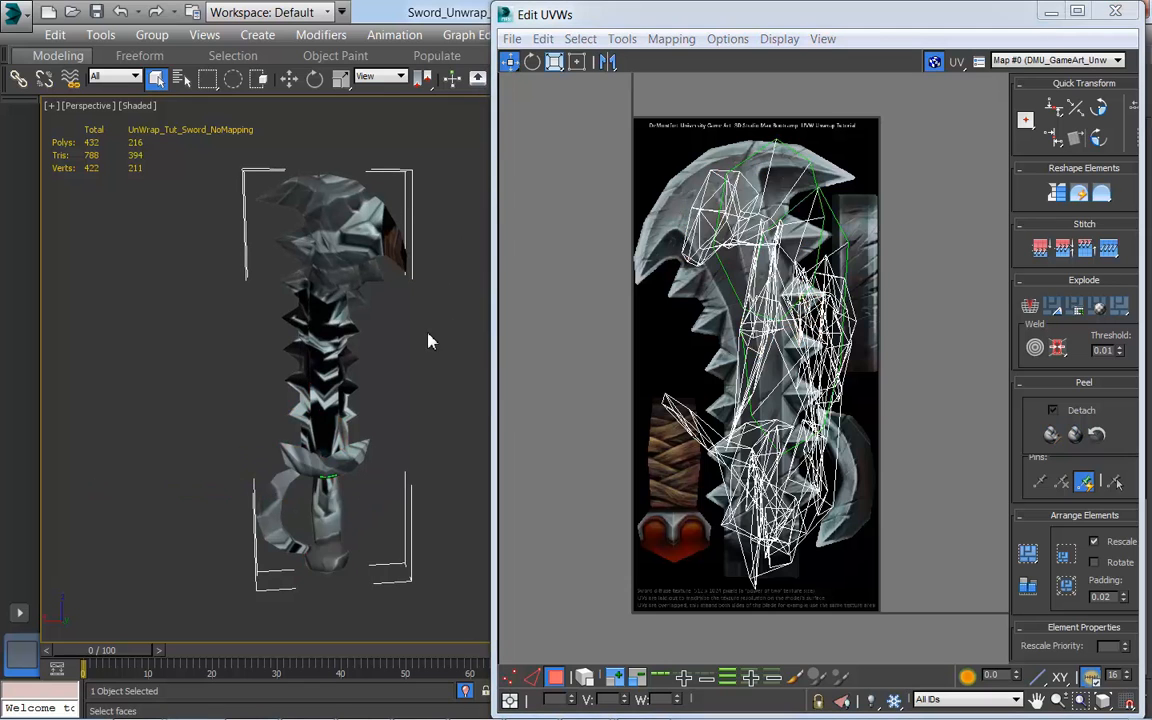
left_click_drag(200, 173, 397, 305)
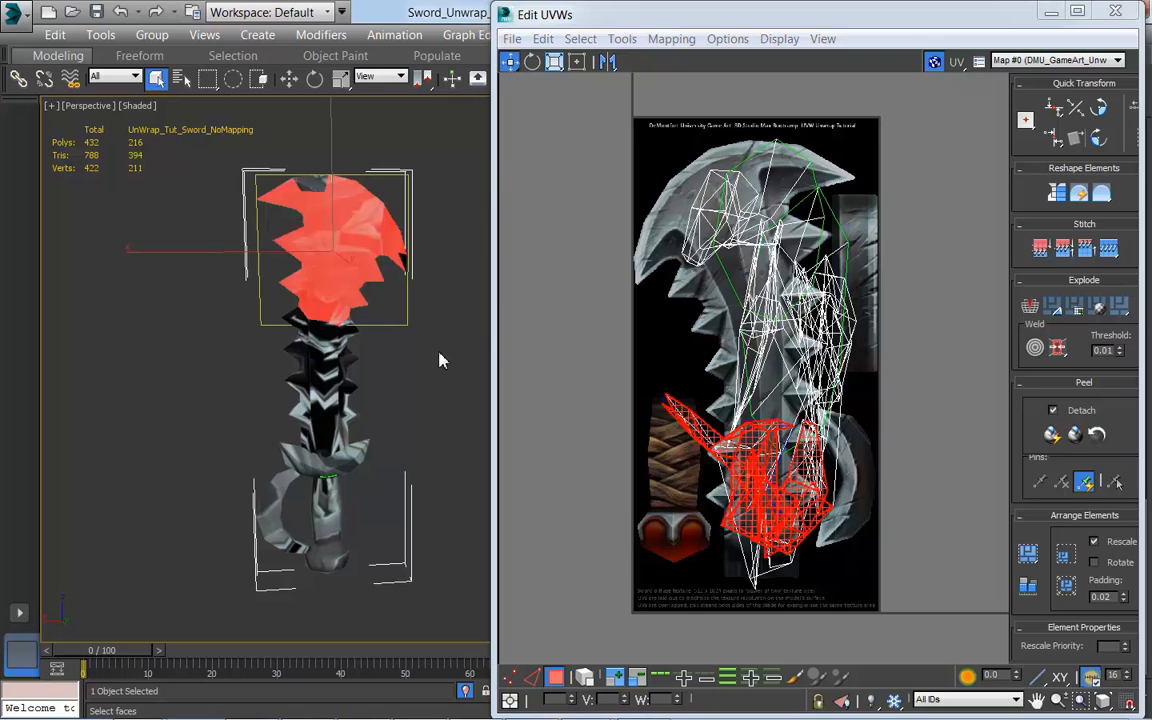
middle_click_drag(262, 384, 318, 422, "alt")
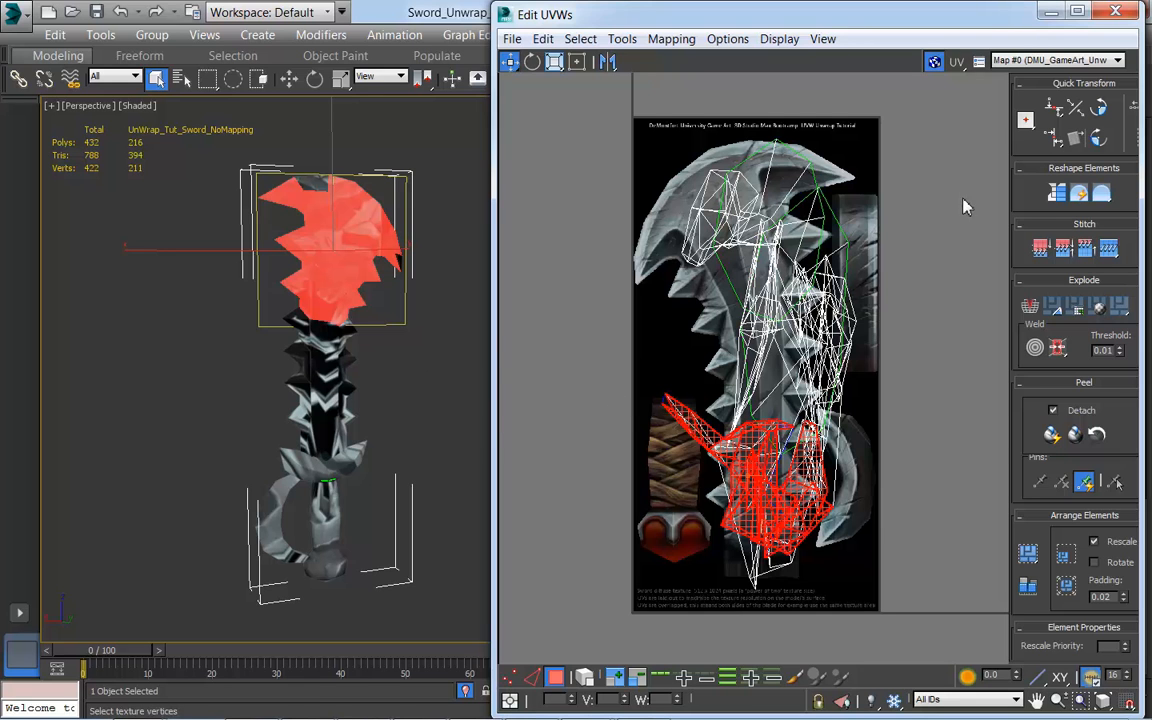
Step: Close the UV editor, turn off Ignore Backfacing, and select all of the sword's polygons in the viewport
left_click_drag(993, 20, 930, 55)
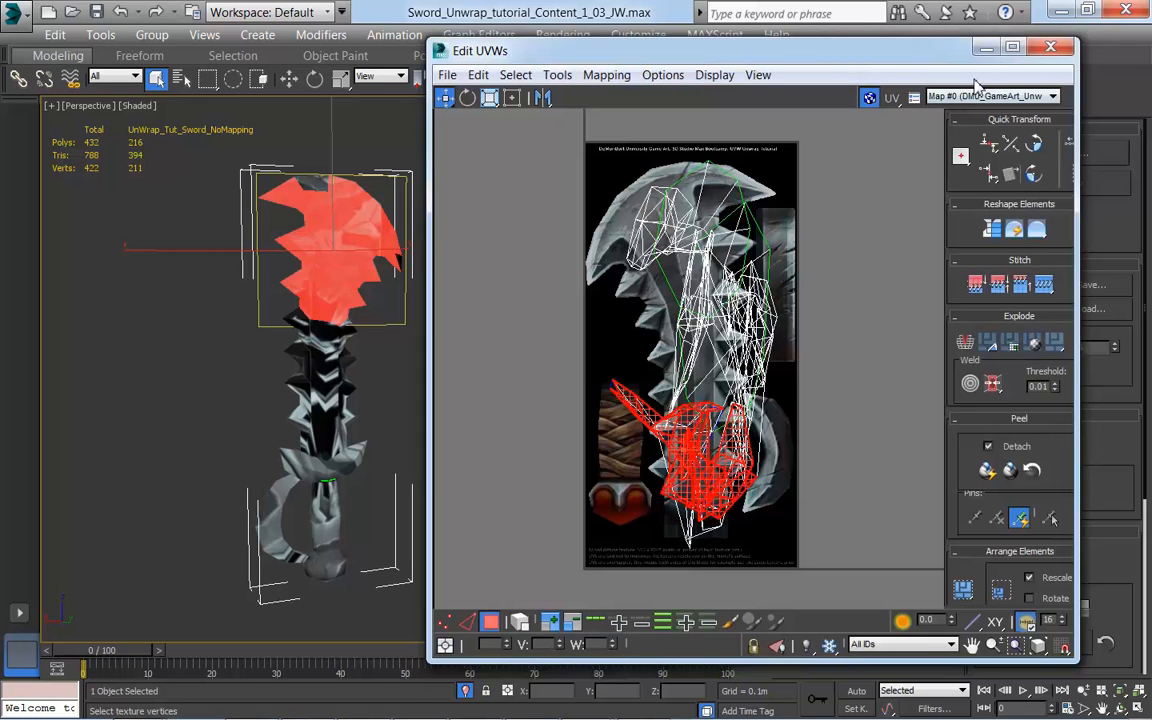
left_click(1052, 49)
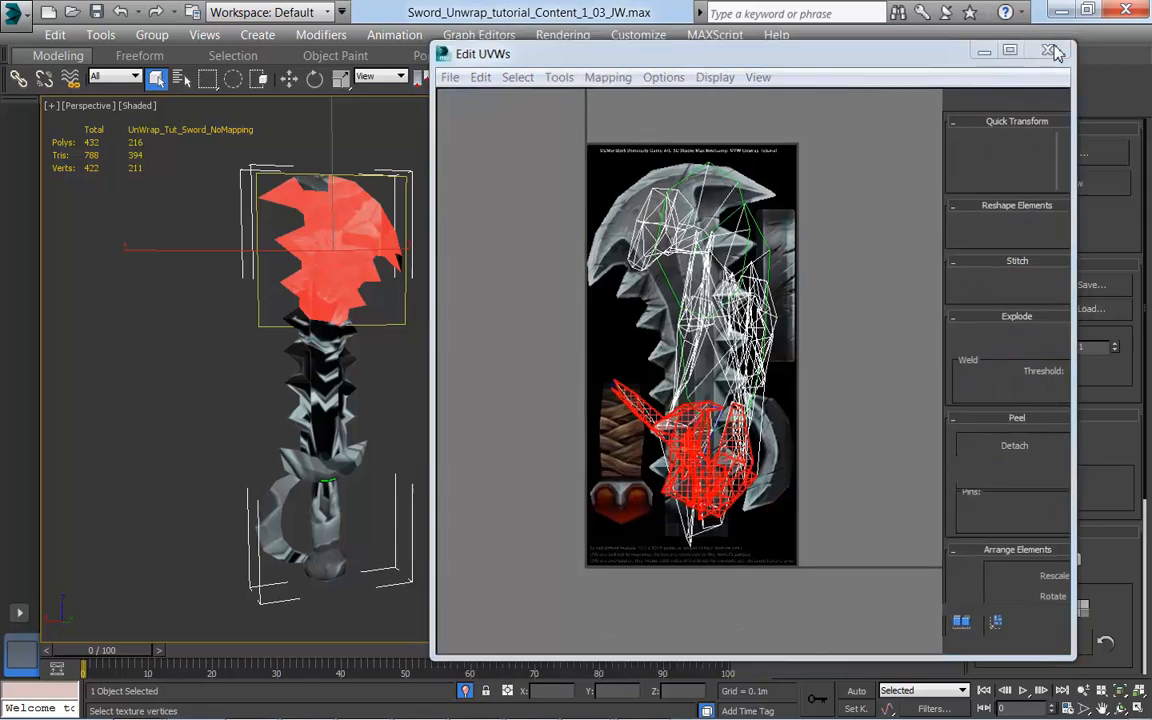
middle_click_drag(448, 414, 496, 406)
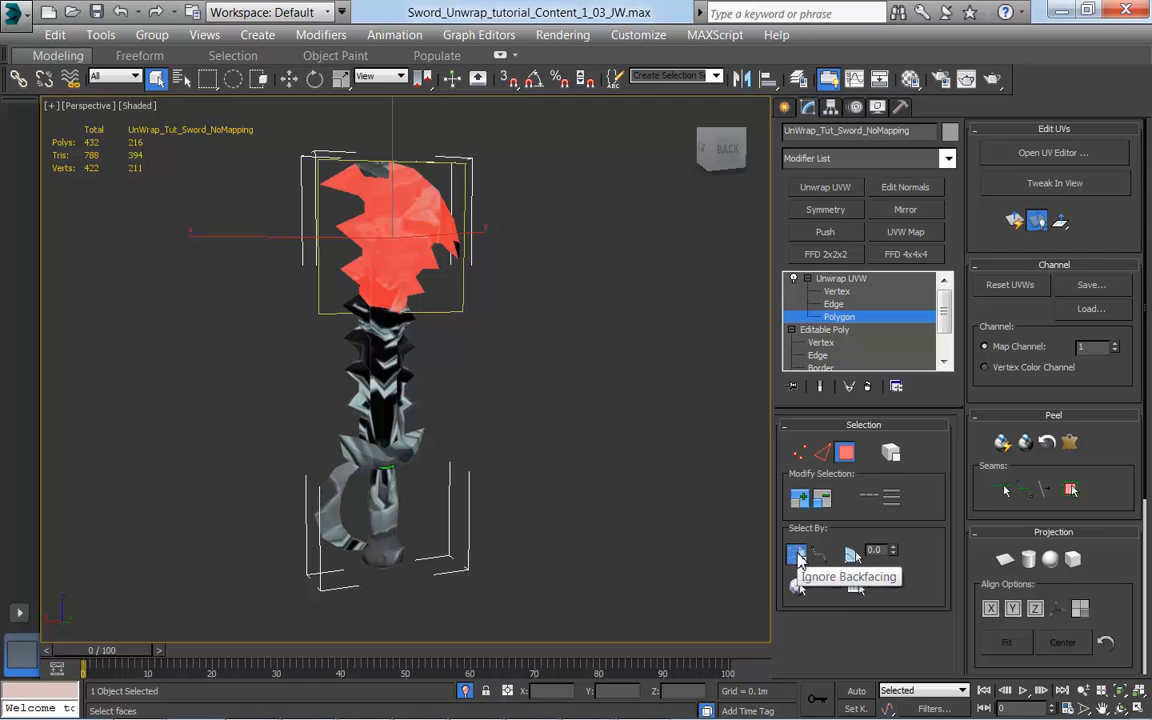
left_click_drag(617, 621, 340, 160)
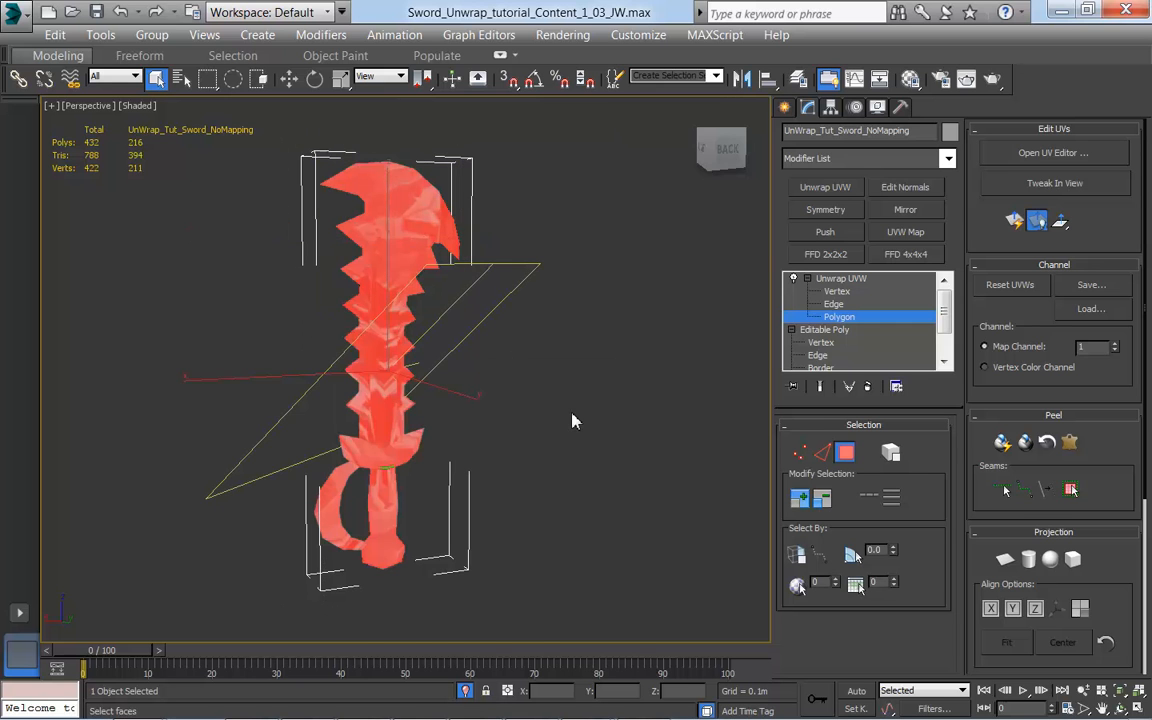
Step: Toggle the selected-face shading and orbit the sword to check the polygon selection from the side and back, leaving the shading off
middle_click_drag(491, 490, 632, 500, "alt")
key("F2")
key("F2")
key("F2")
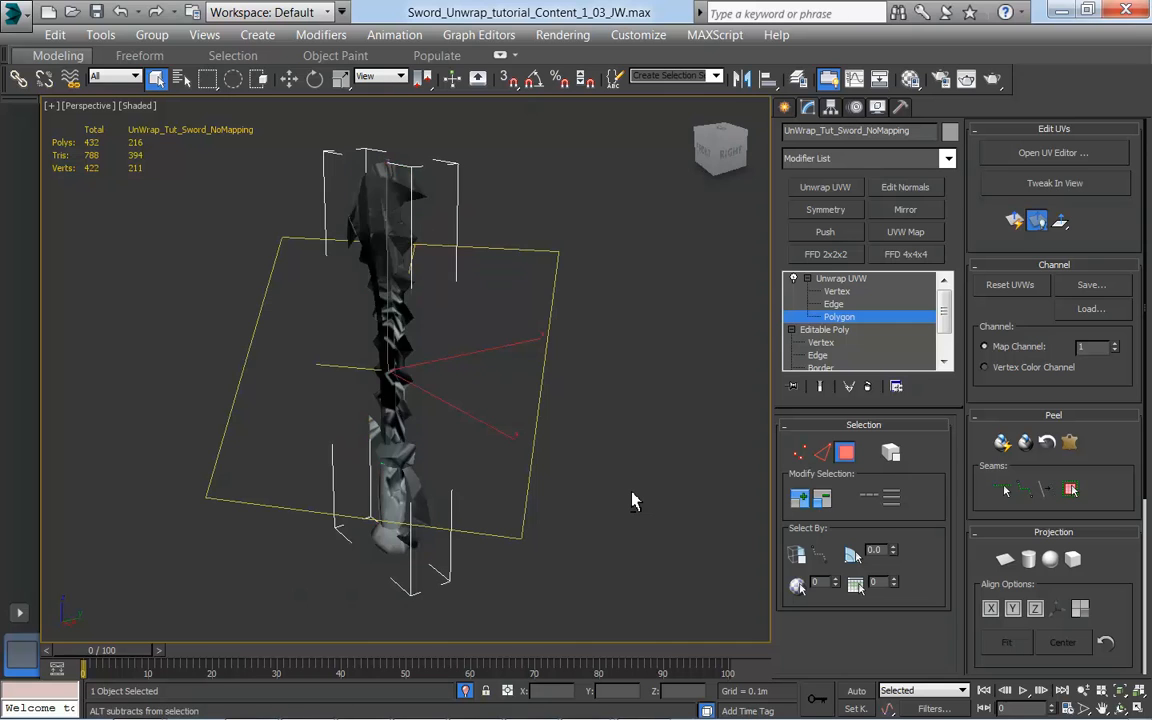
key("F2")
key("F2")
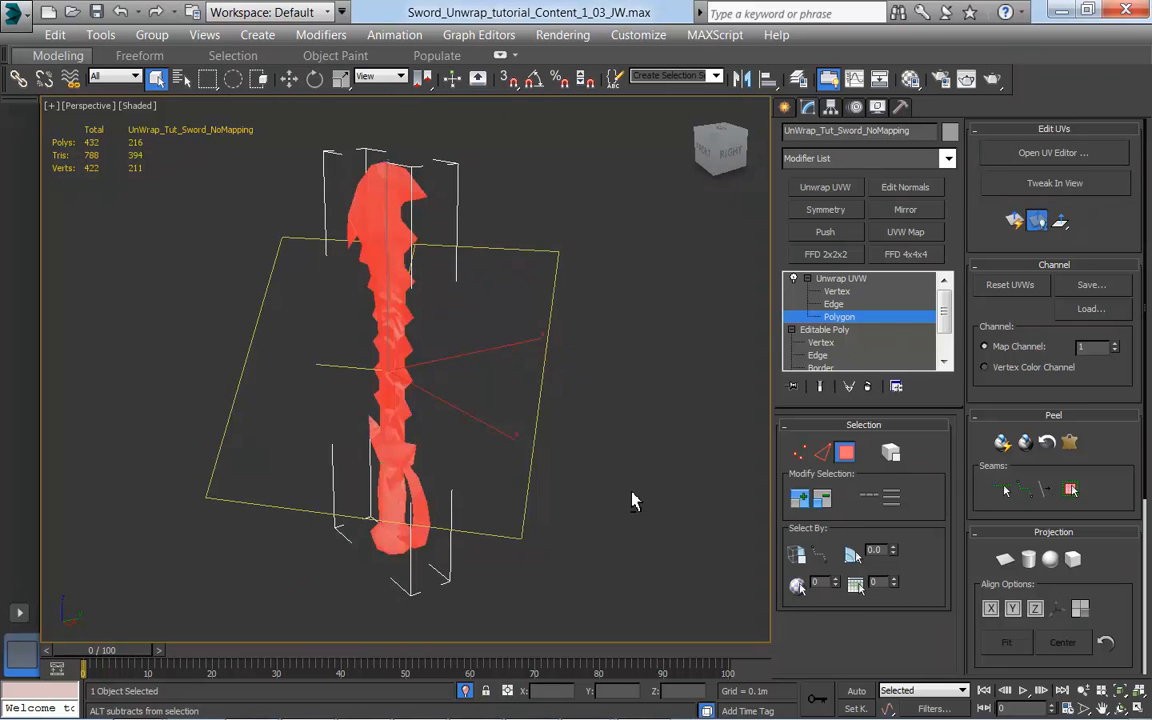
middle_click_drag(661, 489, 540, 437, "alt")
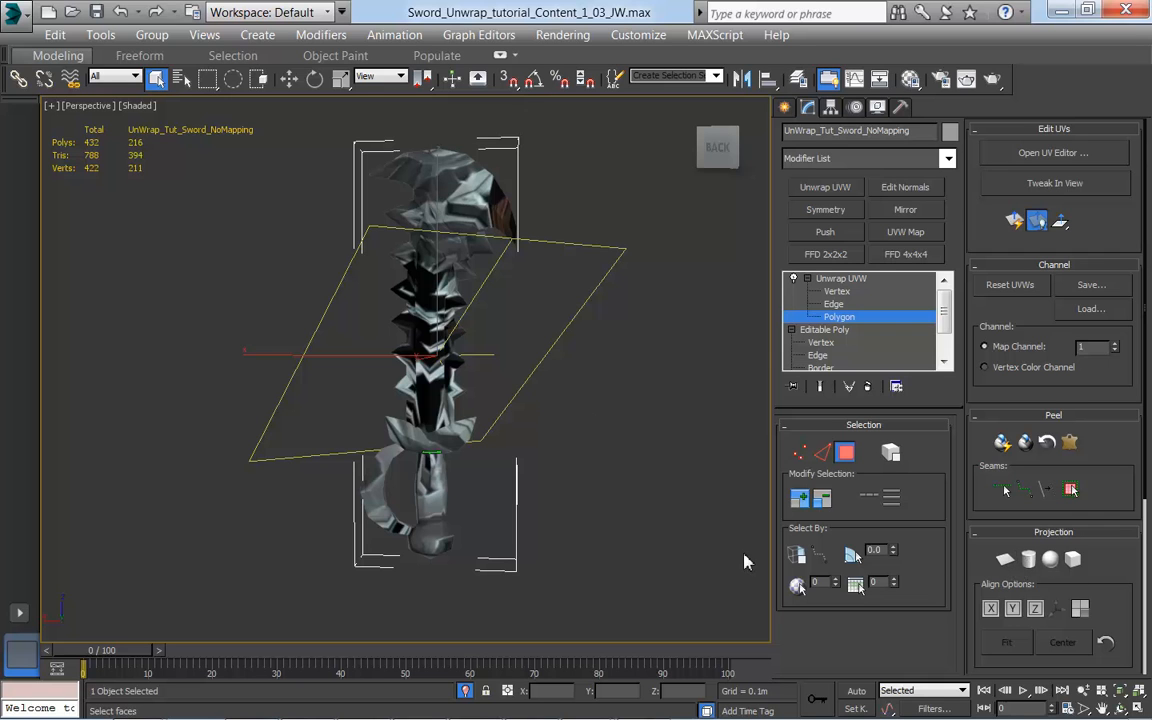
Step: Apply a planar projection to the selected sword polygons and align it to the Y axis
left_click(1005, 561)
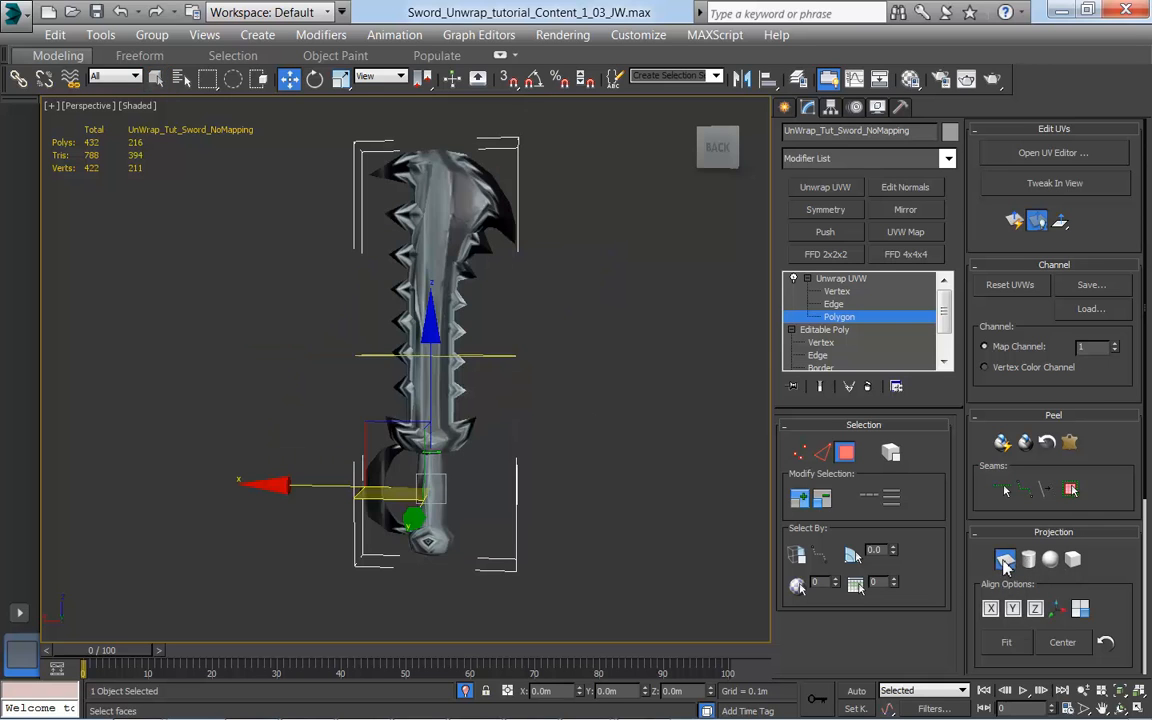
middle_click_drag(566, 478, 462, 278, "alt")
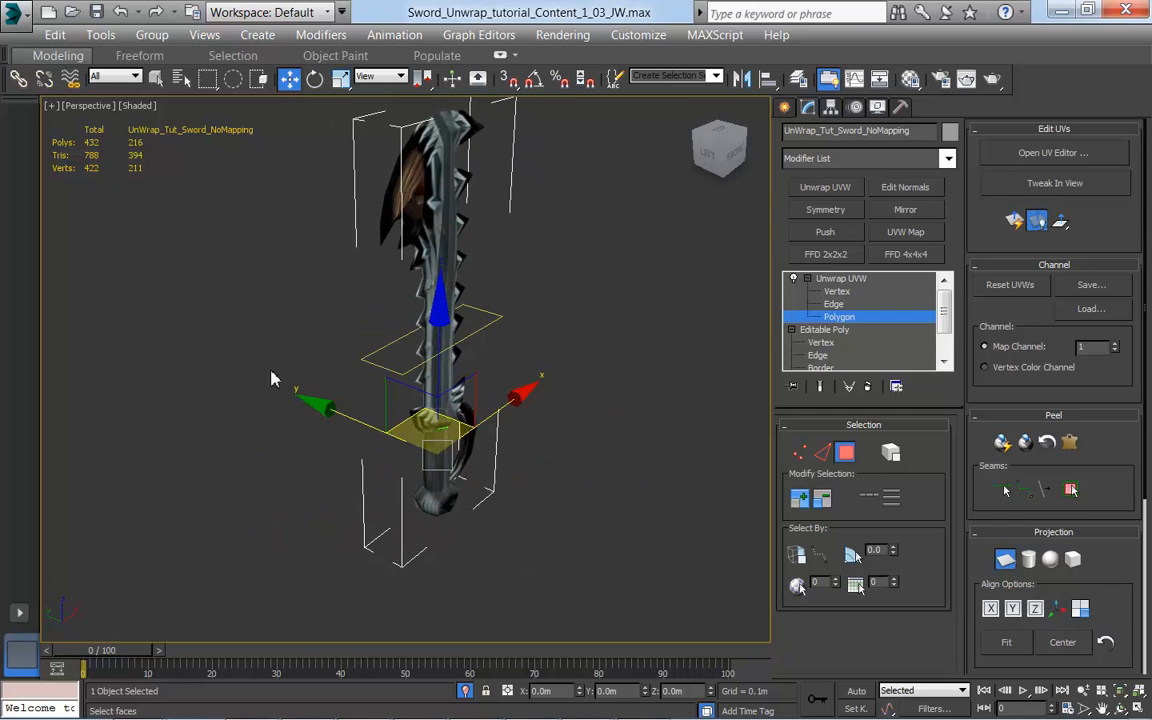
left_click(1012, 608)
middle_click_drag(697, 514, 586, 478)
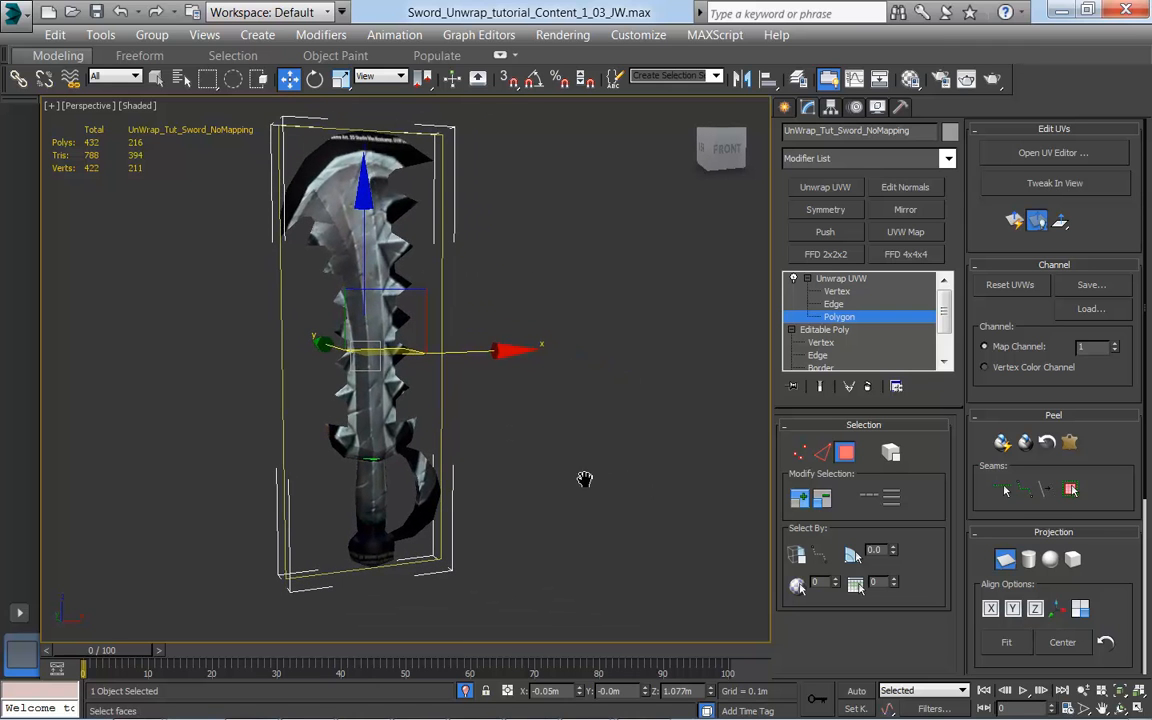
Step: Open the UV editor, shift the sword's projected UVs slightly sideways and down over the painted texture, and clear the selection
left_click(1058, 157)
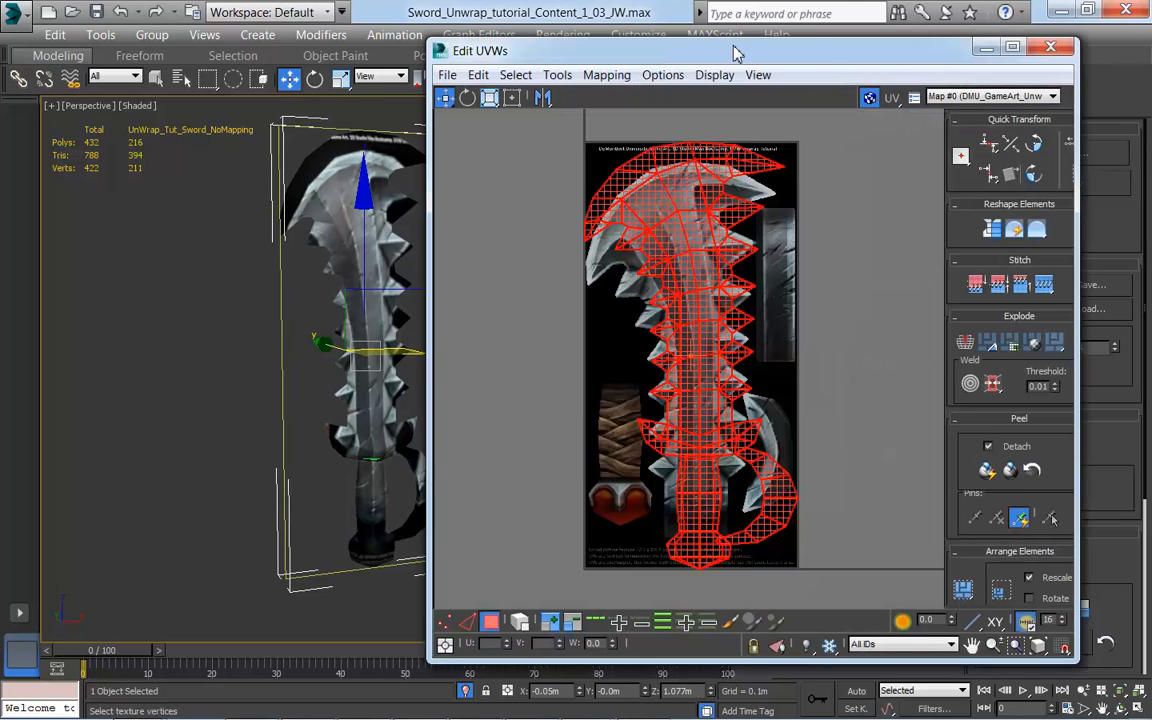
left_click_drag(661, 42, 741, 48)
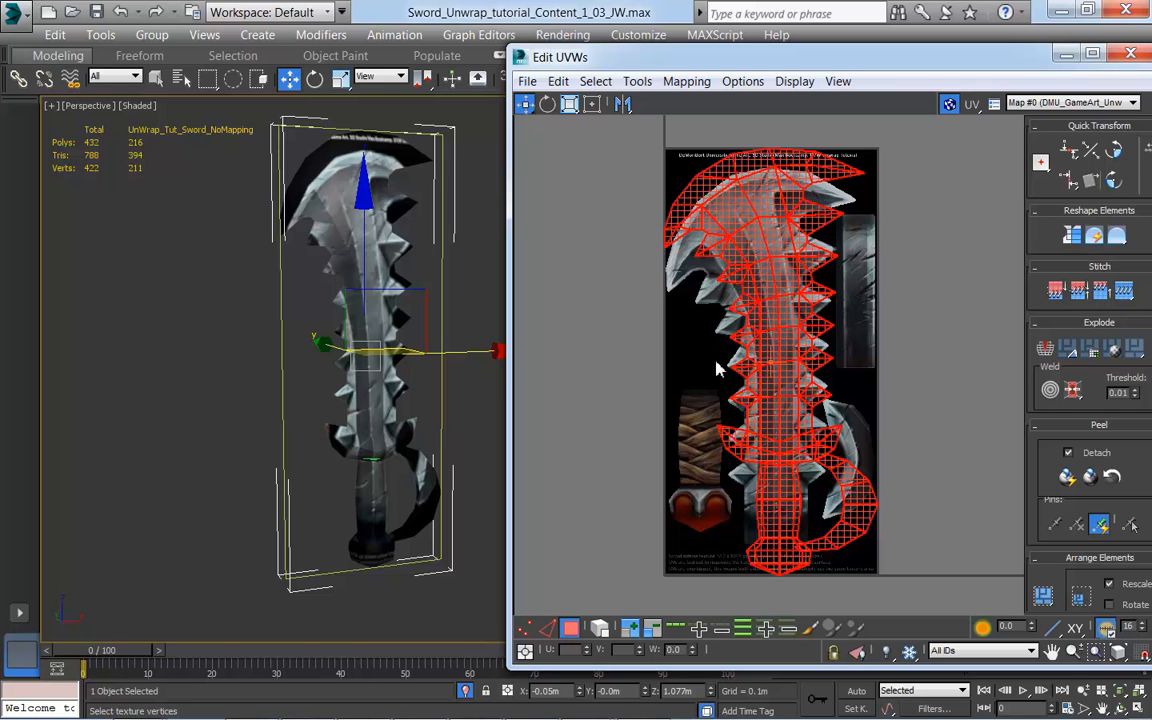
left_click_drag(525, 104, 528, 130)
left_click(523, 631)
left_click(569, 630)
mouse_move(741, 241)
left_mouse_down()
mouse_move(716, 336)
mouse_move(703, 169)
mouse_move(737, 275)
mouse_move(768, 258)
mouse_move(699, 278)
mouse_move(725, 265)
mouse_move(711, 287)
mouse_move(752, 251)
mouse_move(770, 256)
mouse_move(695, 243)
mouse_move(779, 224)
mouse_move(771, 290)
mouse_move(671, 191)
mouse_move(723, 208)
mouse_move(712, 208)
mouse_move(725, 225)
mouse_move(712, 246)
mouse_move(756, 243)
mouse_move(636, 236)
mouse_move(700, 226)
mouse_move(740, 249)
left_mouse_up()
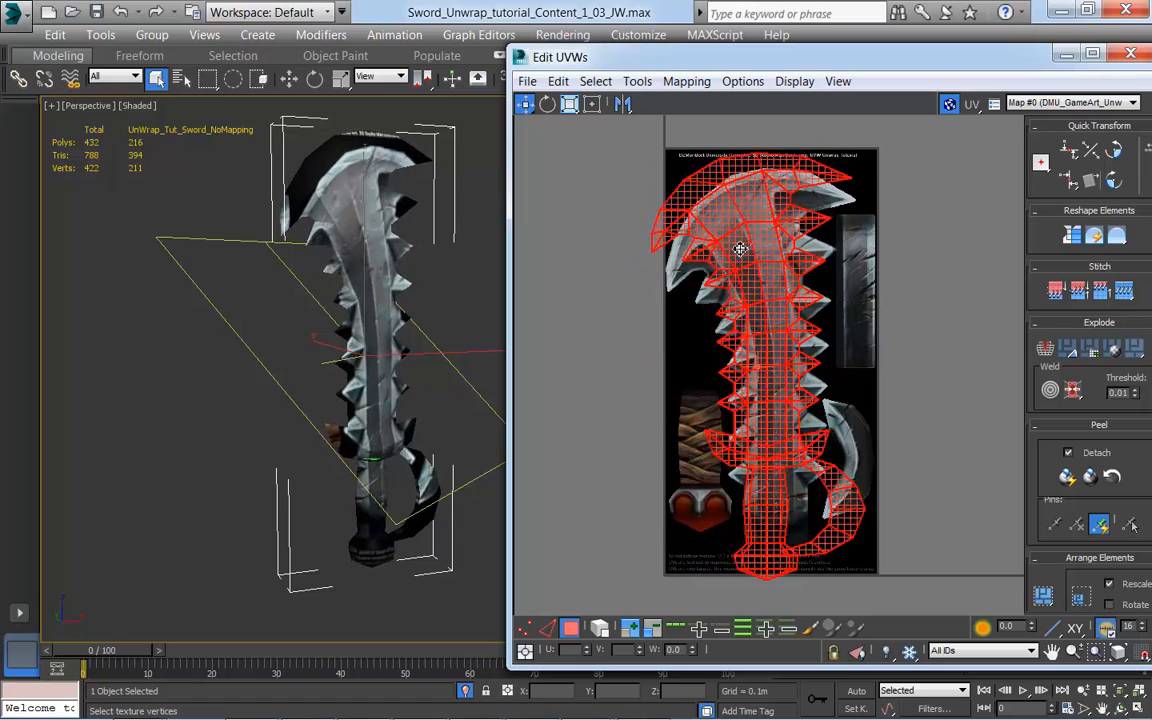
left_click(649, 379)
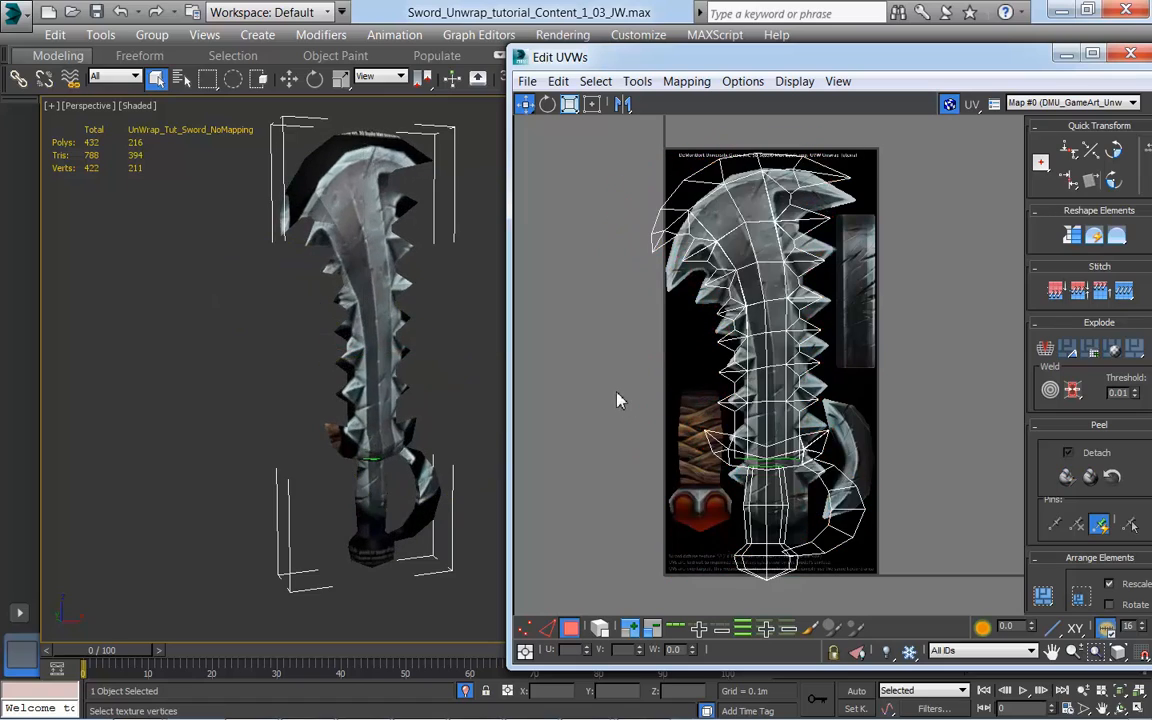
Step: Switch the UV editor to vertex selection and uncover the modifier stack to check the matching sub-object level
left_click(547, 634)
left_click(523, 631)
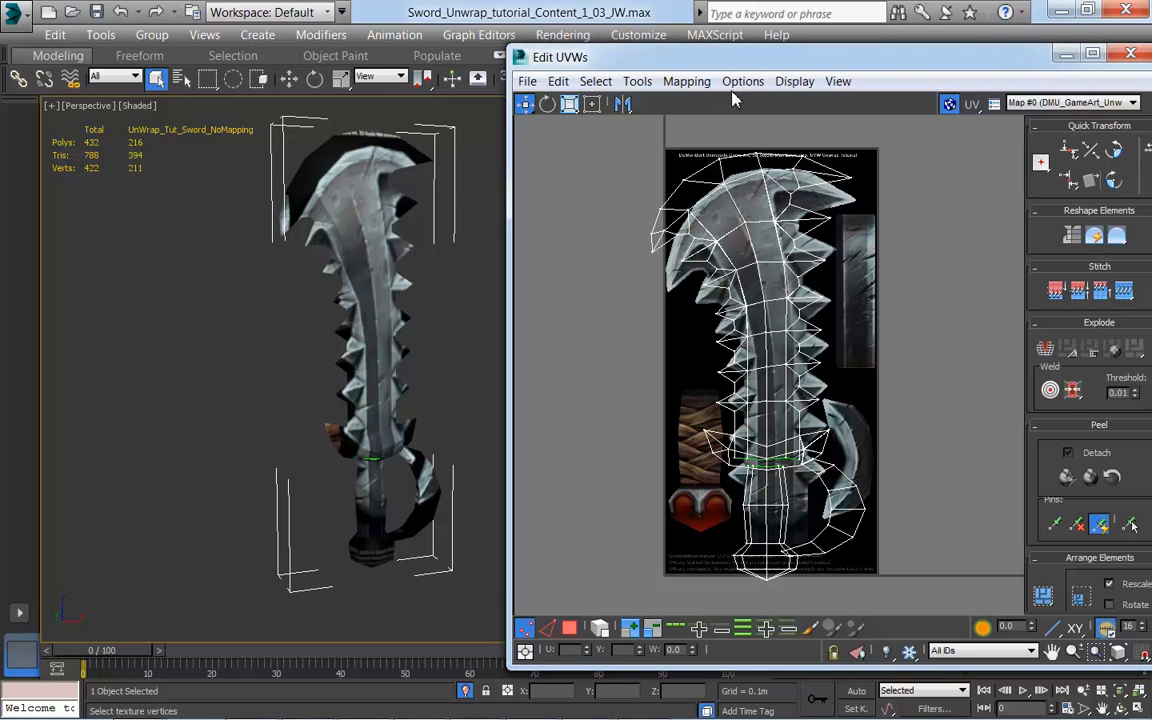
left_click_drag(790, 58, 352, 480)
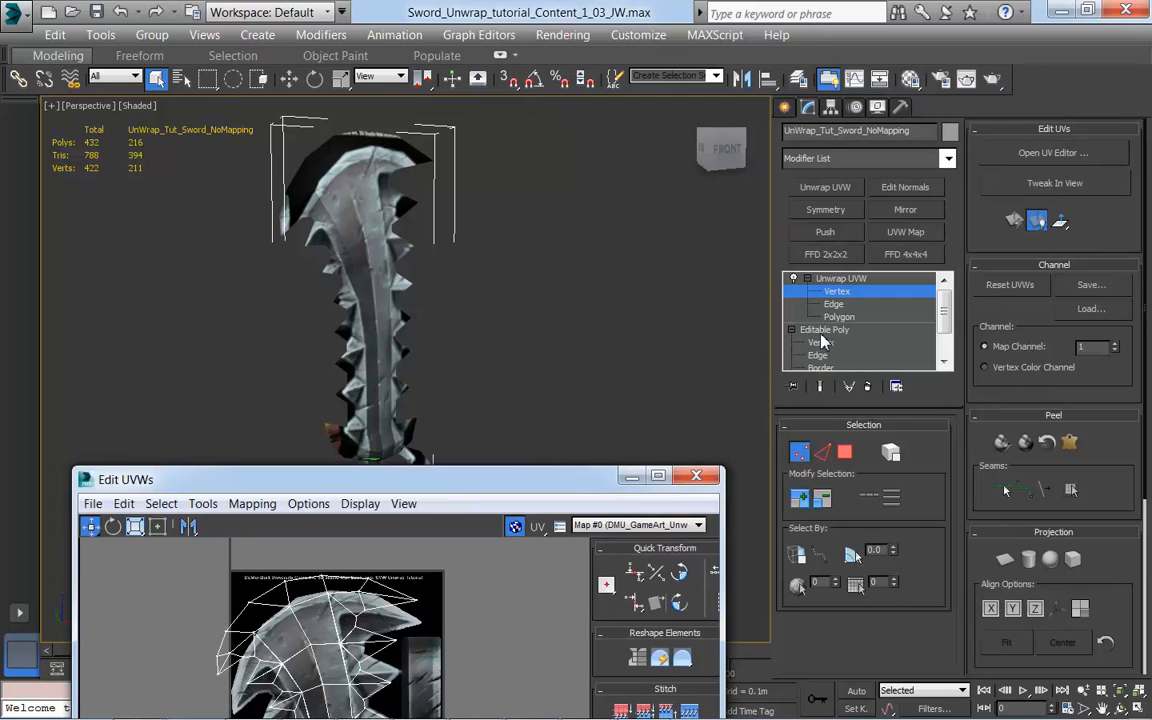
left_click_drag(535, 486, 950, 100)
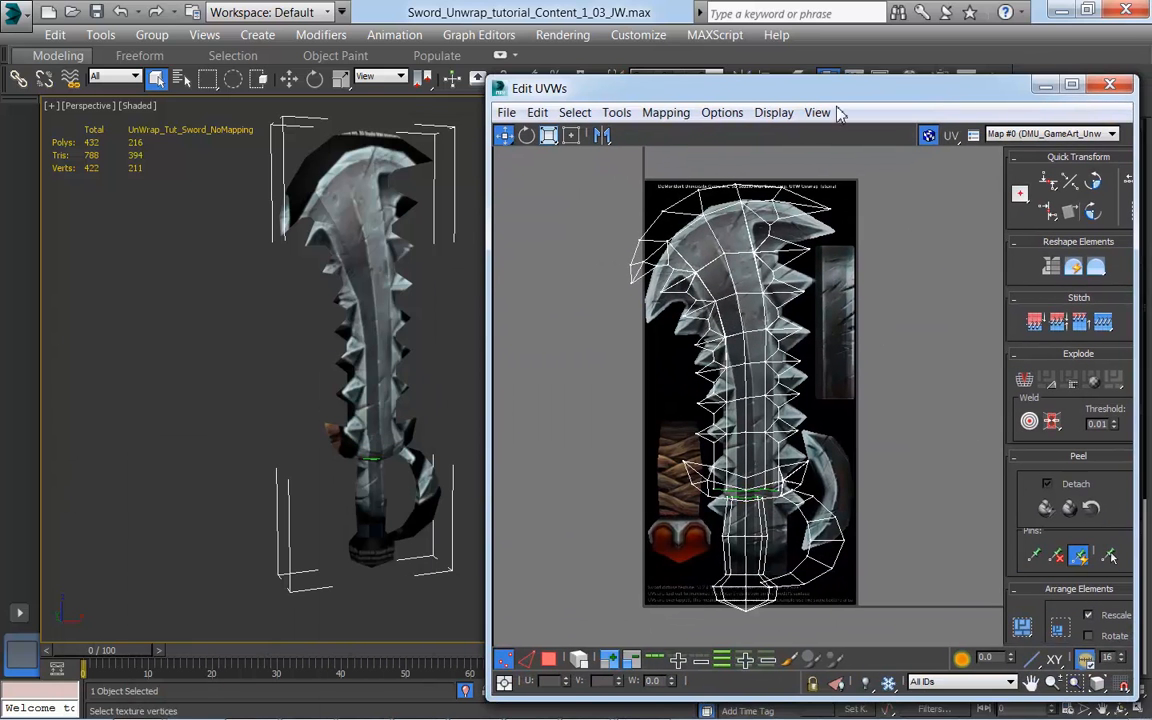
left_click_drag(841, 98, 854, 60)
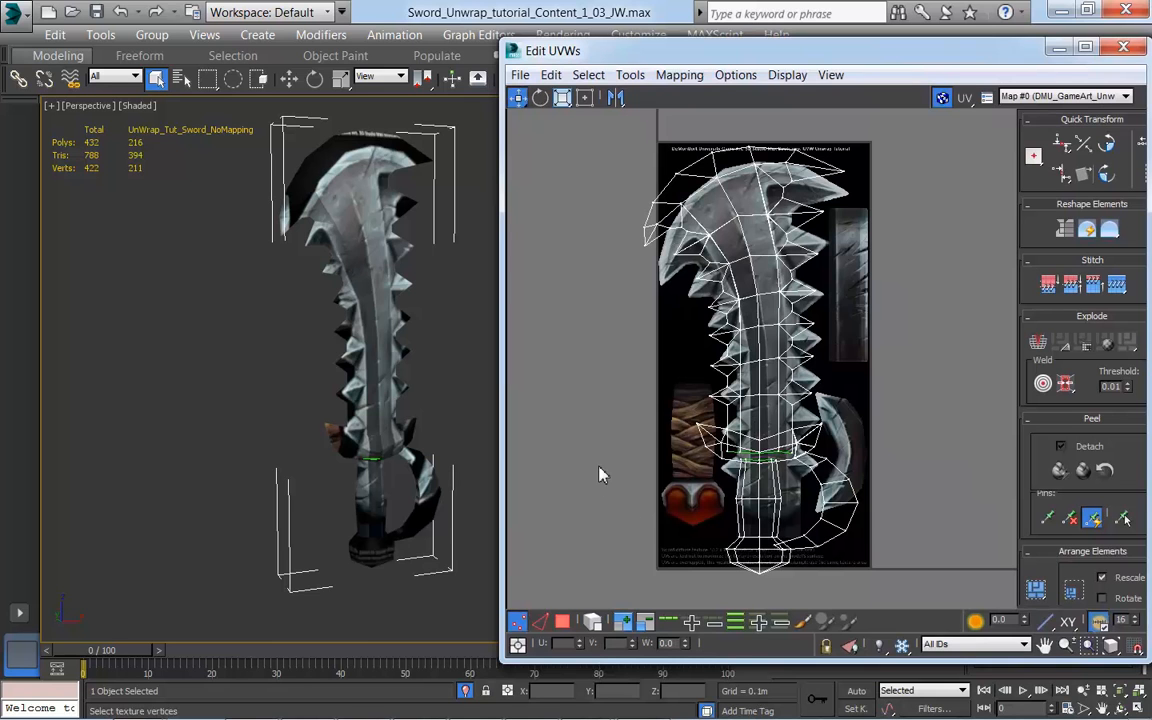
Step: Cycle the UV editor through its edge, polygon and vertex selection modes, ending in polygon selection
left_click(539, 621)
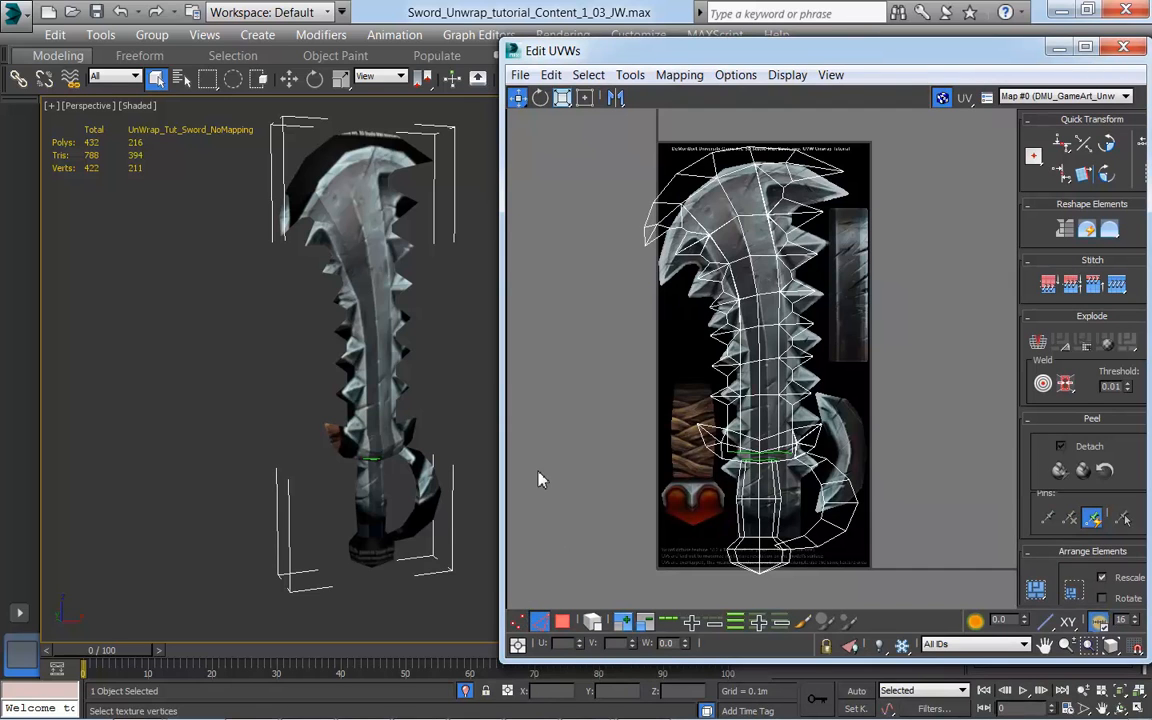
key("1")
left_click(539, 621)
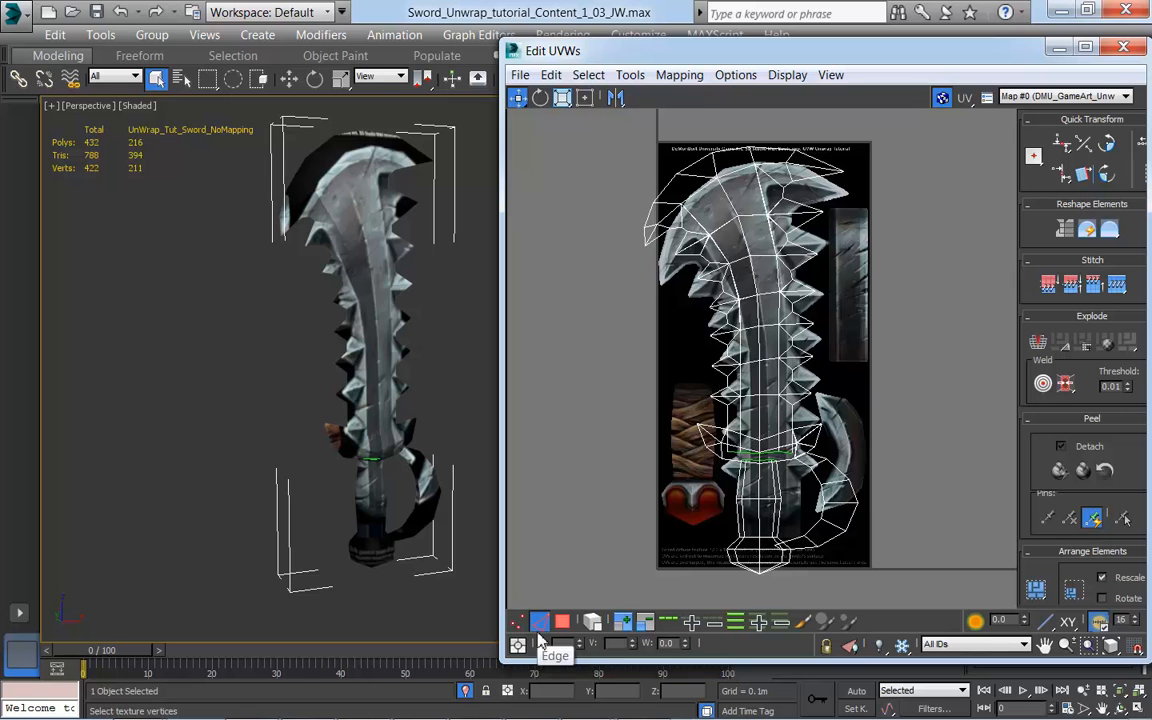
left_click(564, 624)
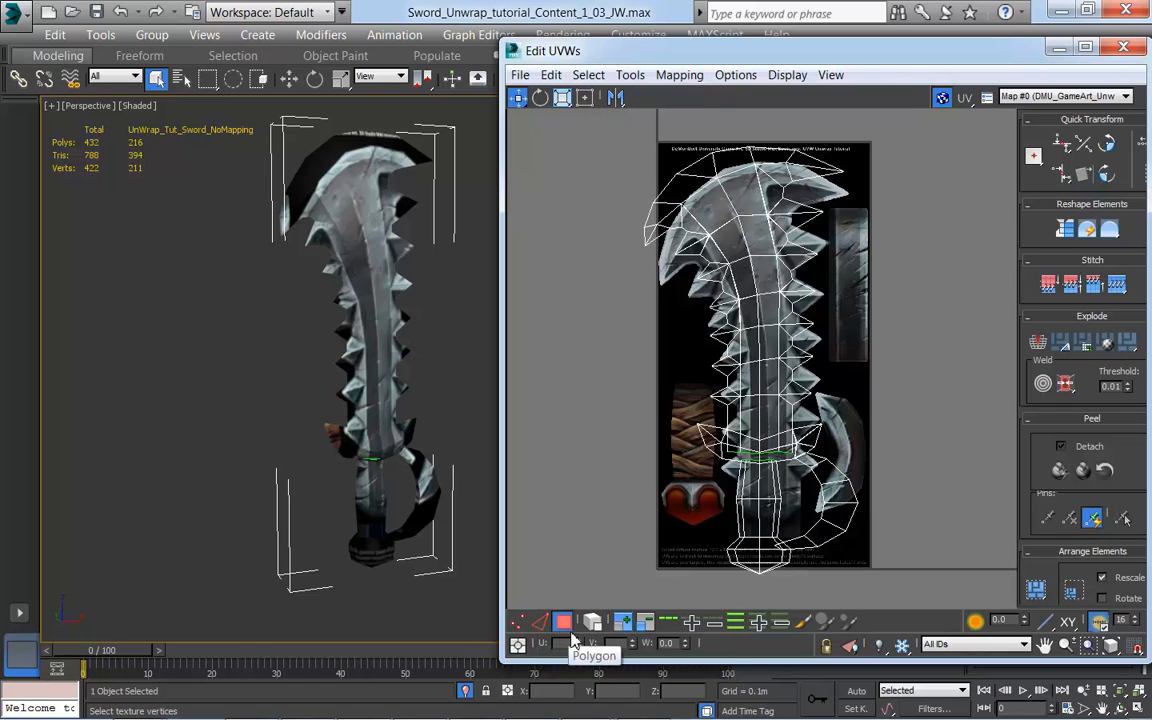
left_click(541, 627)
key("1")
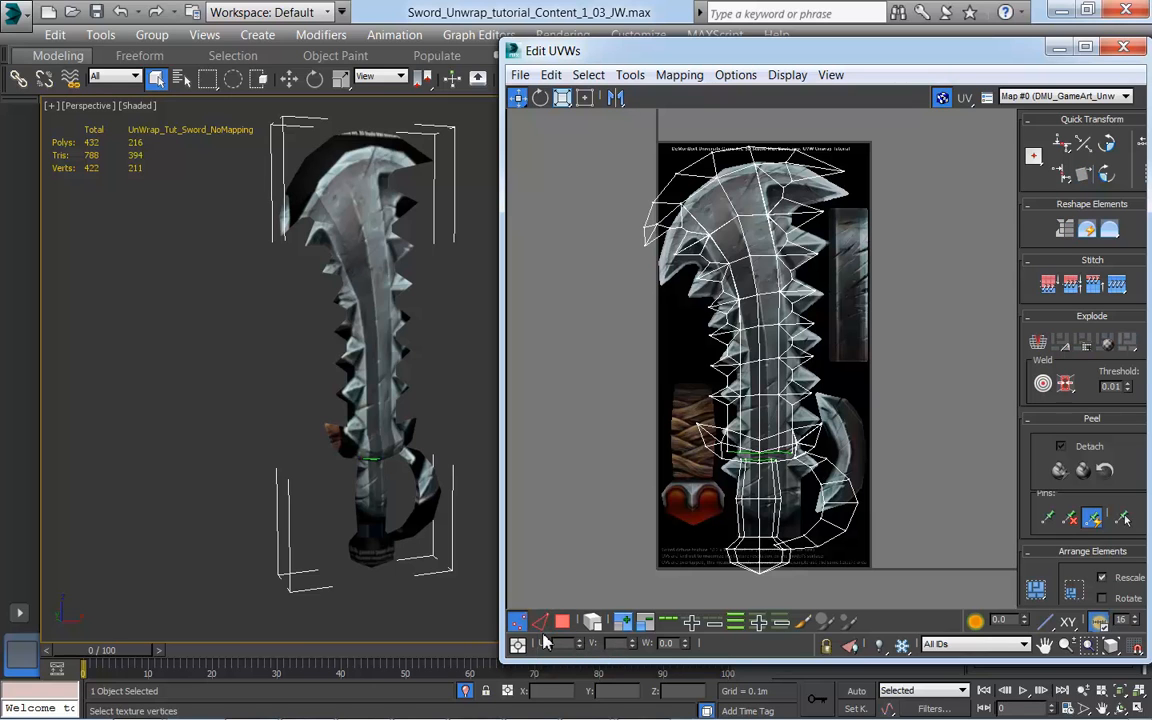
key("2")
key("3")
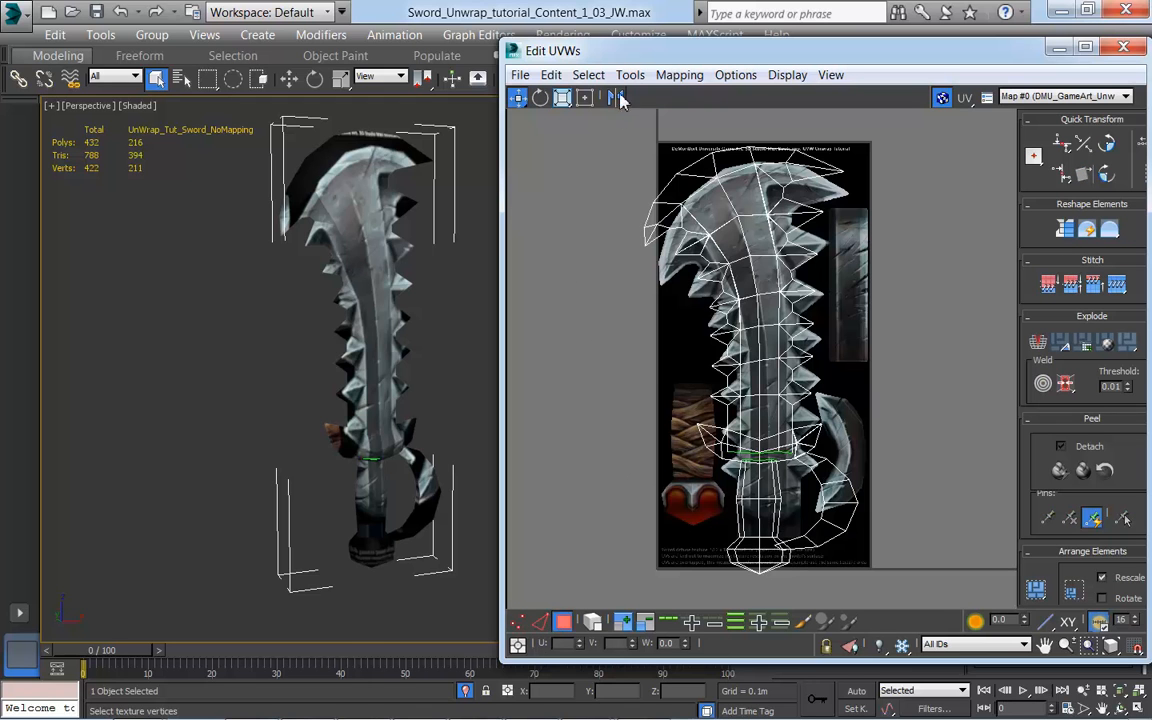
Step: Turn on the Keyboard Shortcut Override Toggle and reposition the UV editor beside the sword
left_click_drag(648, 56, 653, 81)
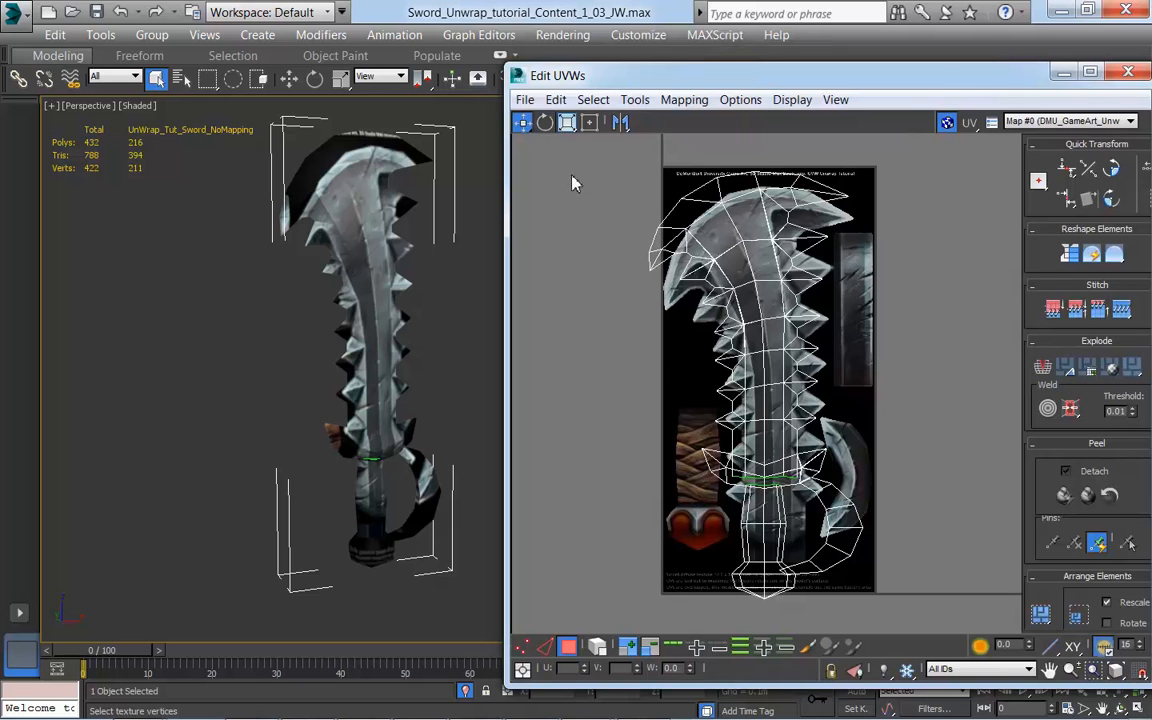
left_click_drag(625, 82, 625, 60)
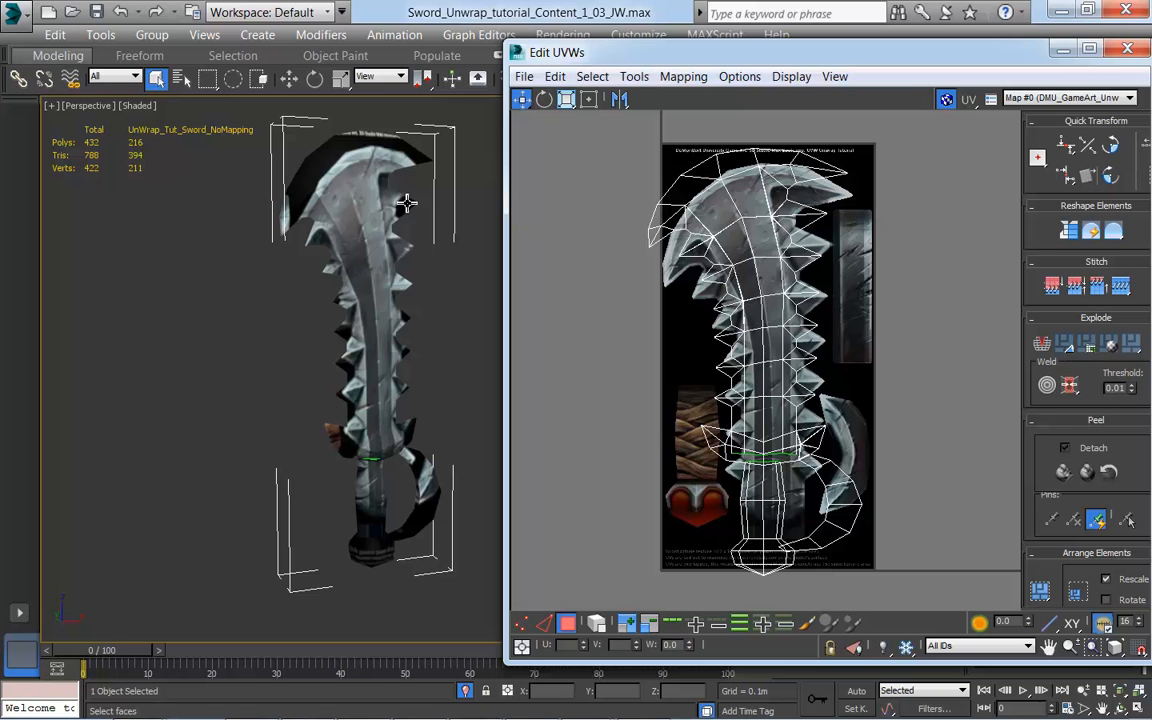
left_click_drag(556, 52, 590, 50)
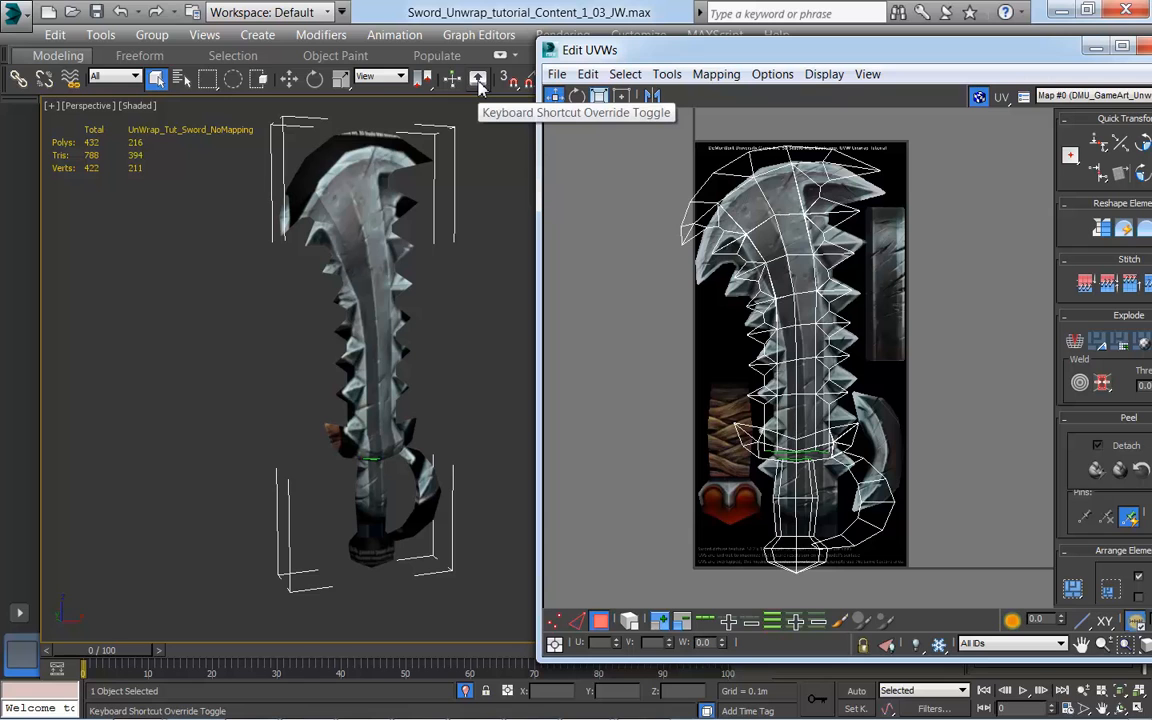
left_click(478, 80)
left_click_drag(752, 60, 705, 61)
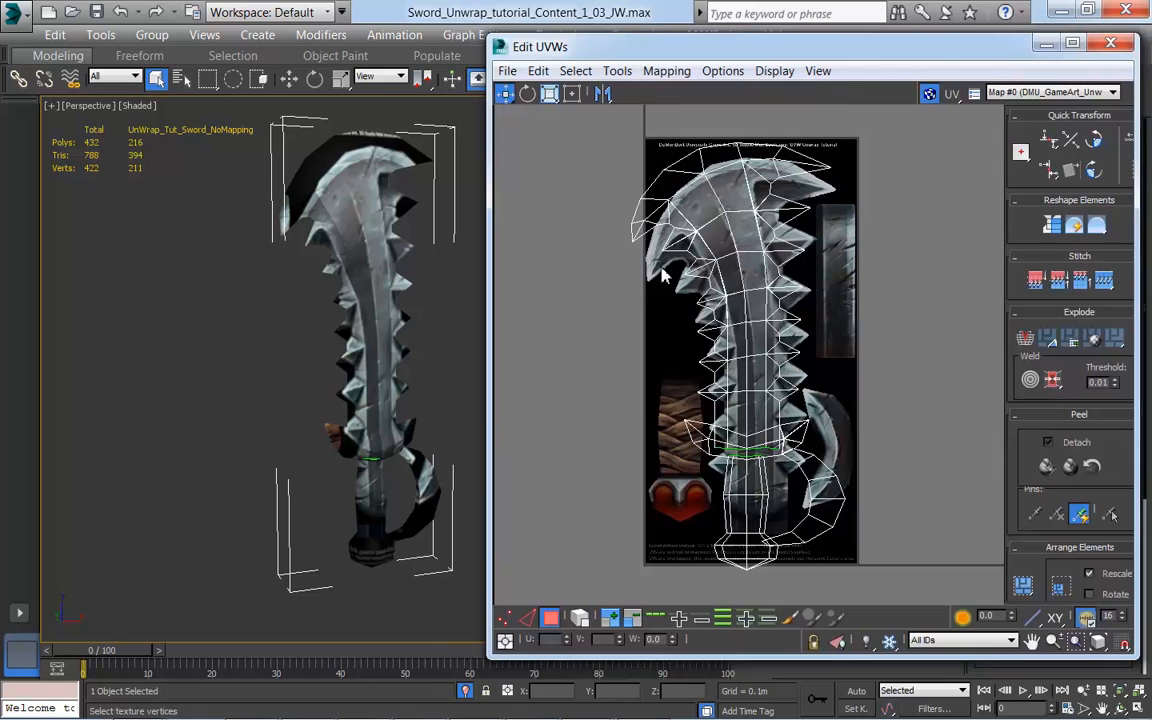
Step: Cycle the UV editor's transform mode through Rotate, Move and Scale, returning to Move
key("e")
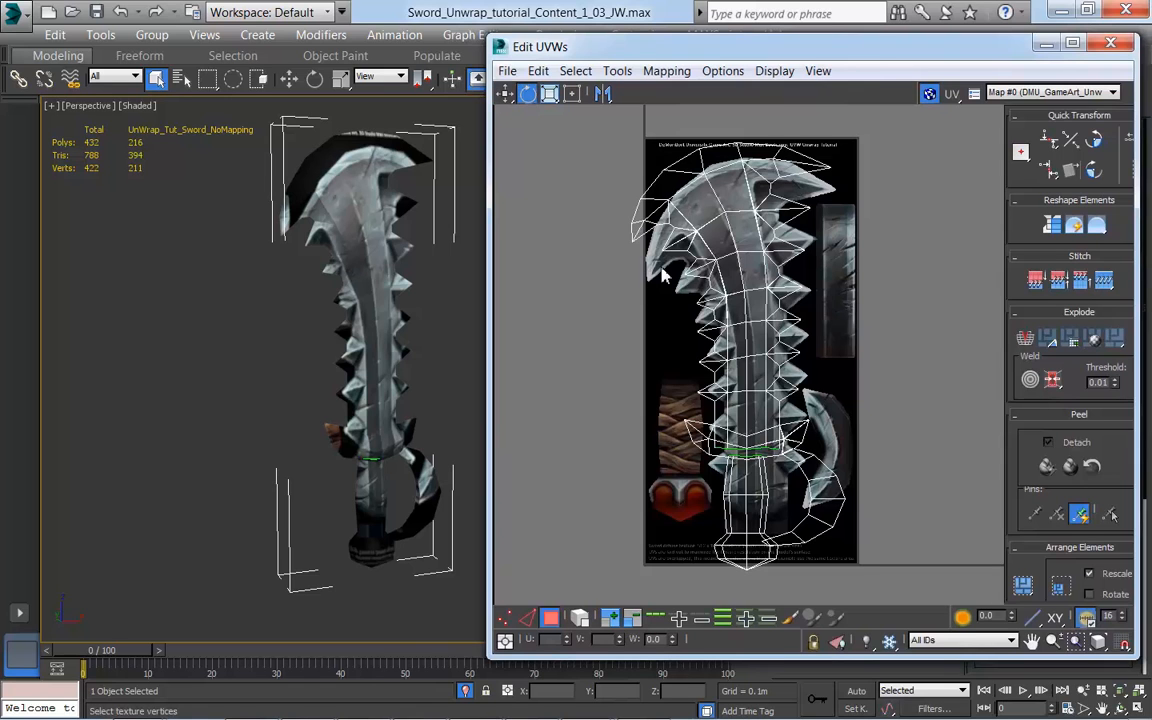
key("w")
key("r")
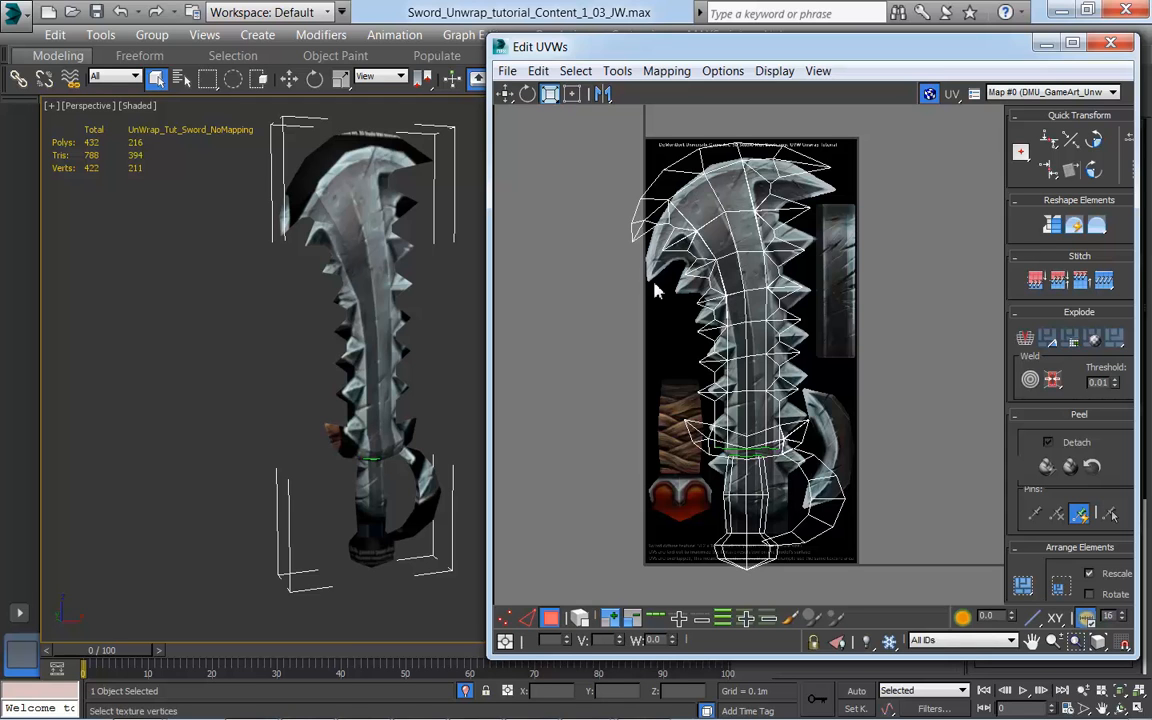
key("w")
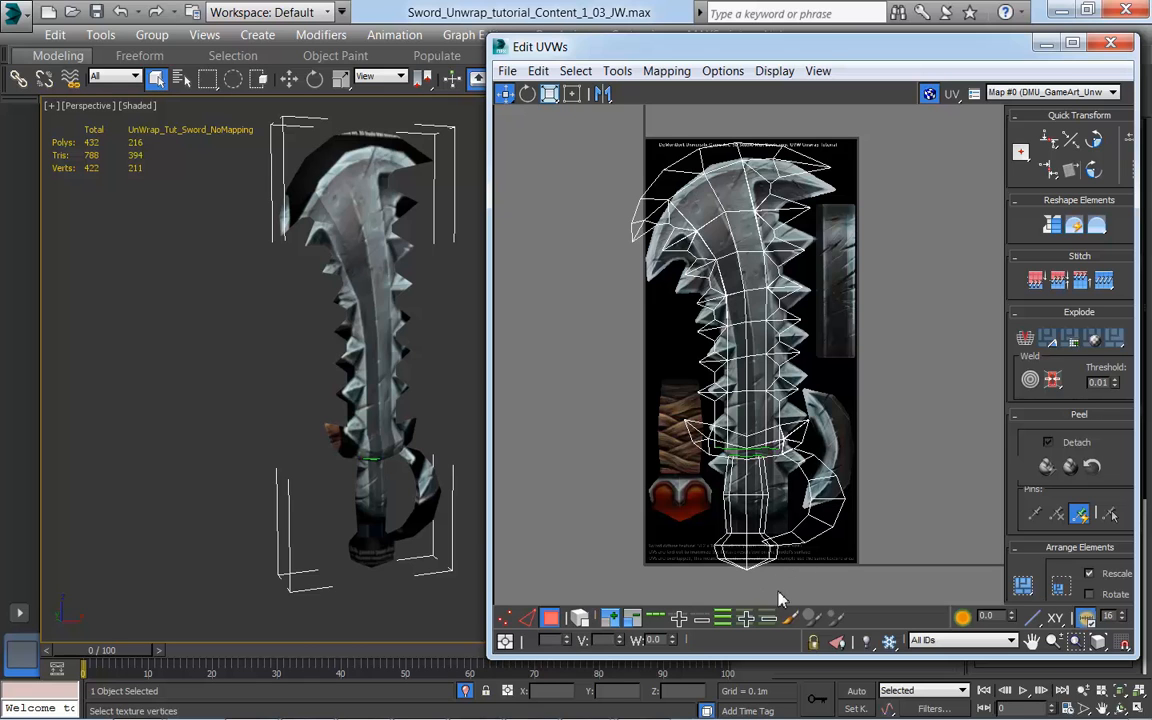
Step: Try moving only the pommel's lower UV polygons below the texture and undo the move
left_click(713, 563)
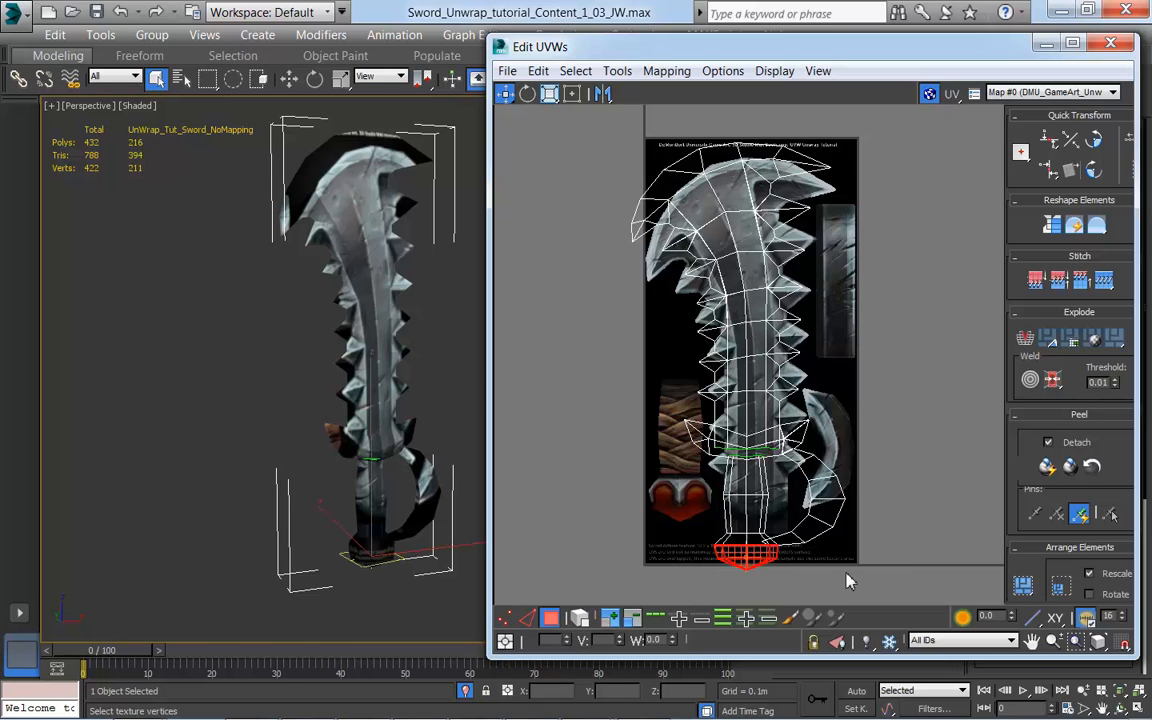
left_click_drag(746, 553, 742, 583)
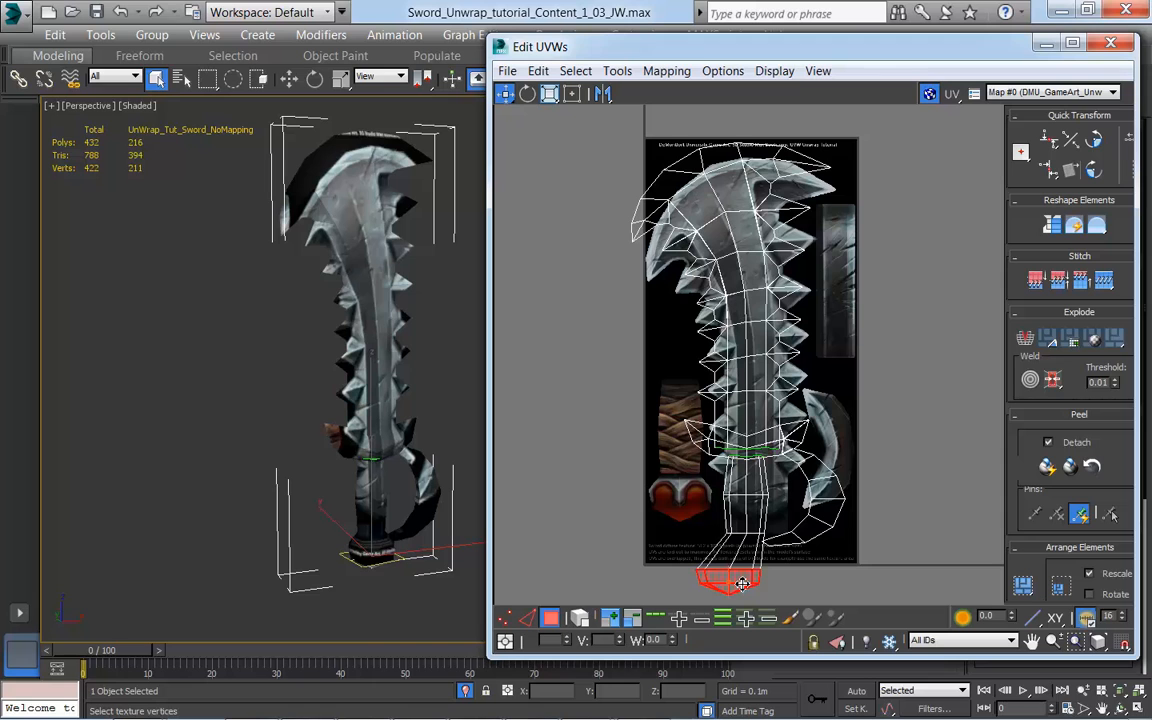
key("ctrl+z")
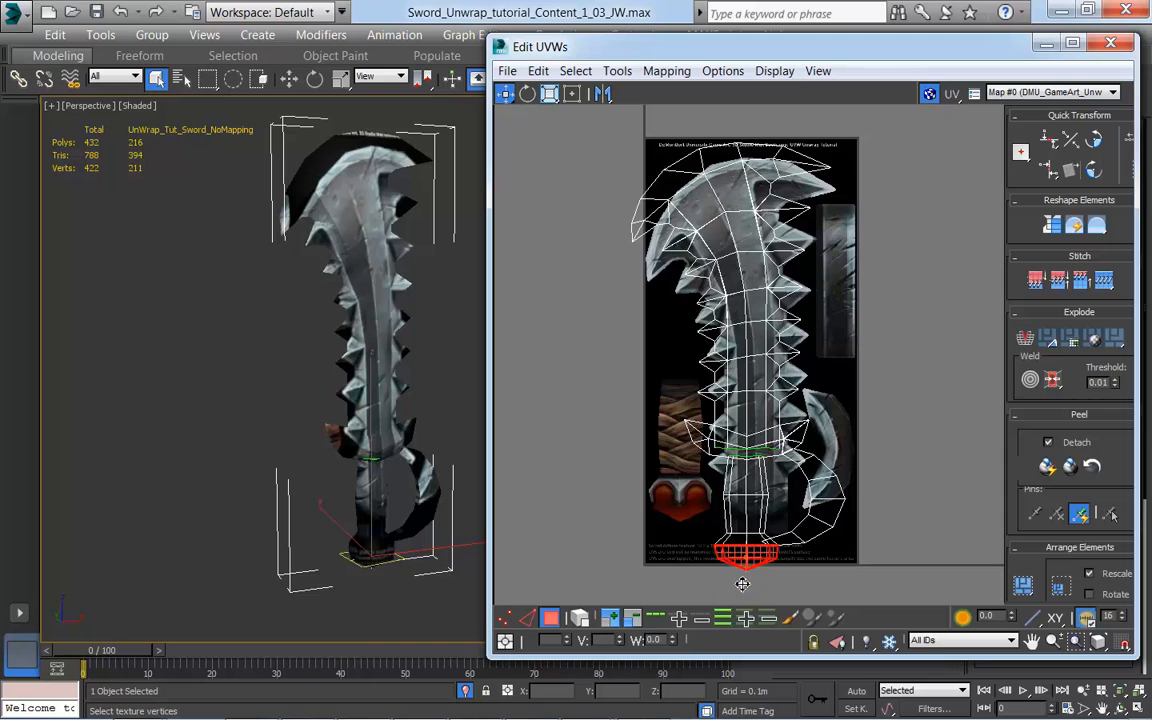
Step: Enable element selection for UVs and move the whole handle and pommel element off the texture into the empty space beside it
left_click(582, 622)
left_click(740, 527)
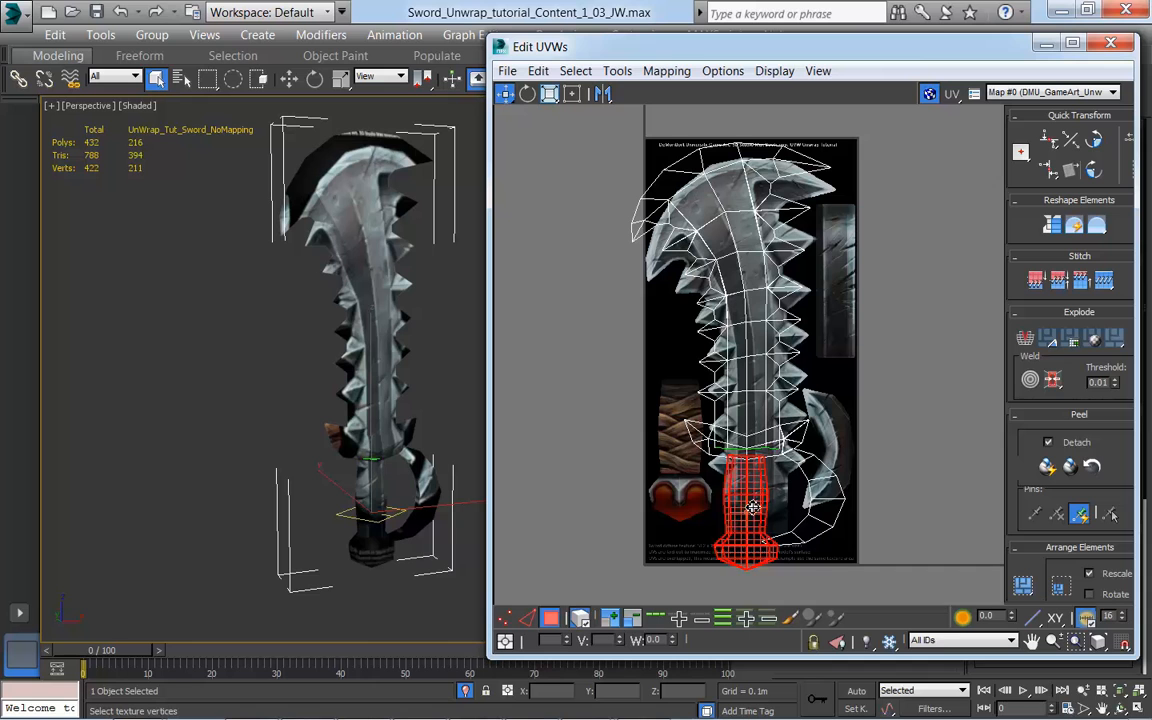
left_click_drag(752, 508, 568, 503)
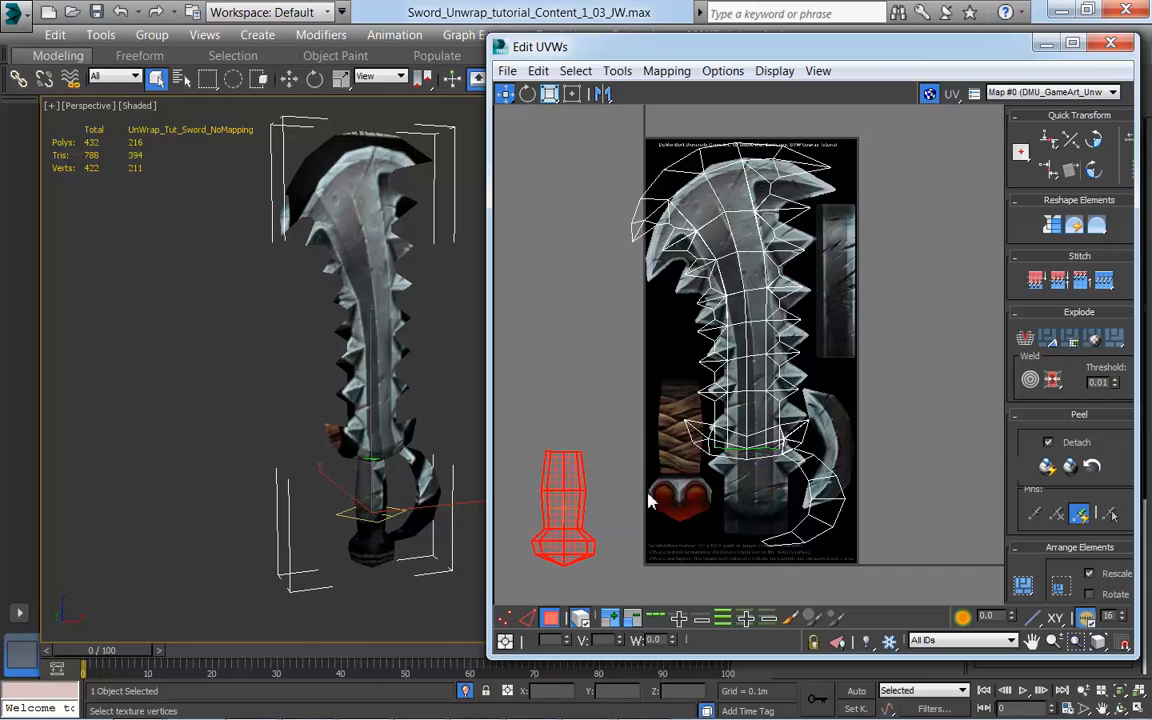
Step: With element selection off, grow a selection from the crossguard's tip to the whole crossguard and move its UVs above the detached handle
left_click(693, 434)
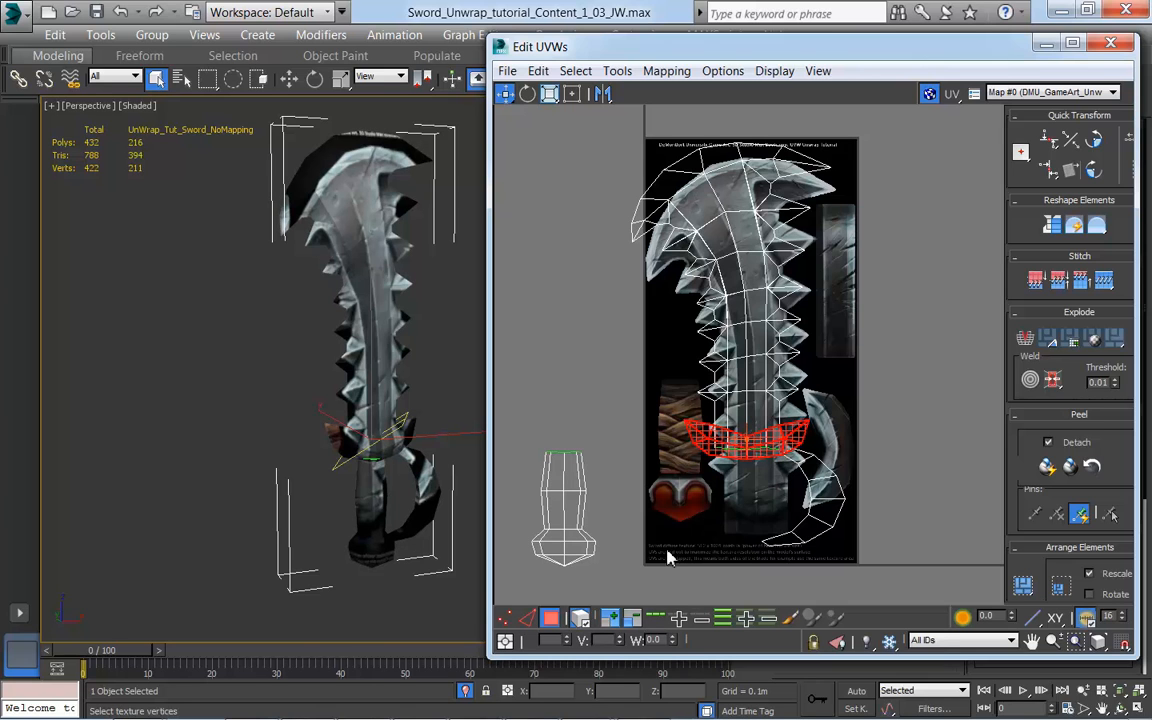
left_click(580, 618)
left_click(638, 548)
left_click(695, 437)
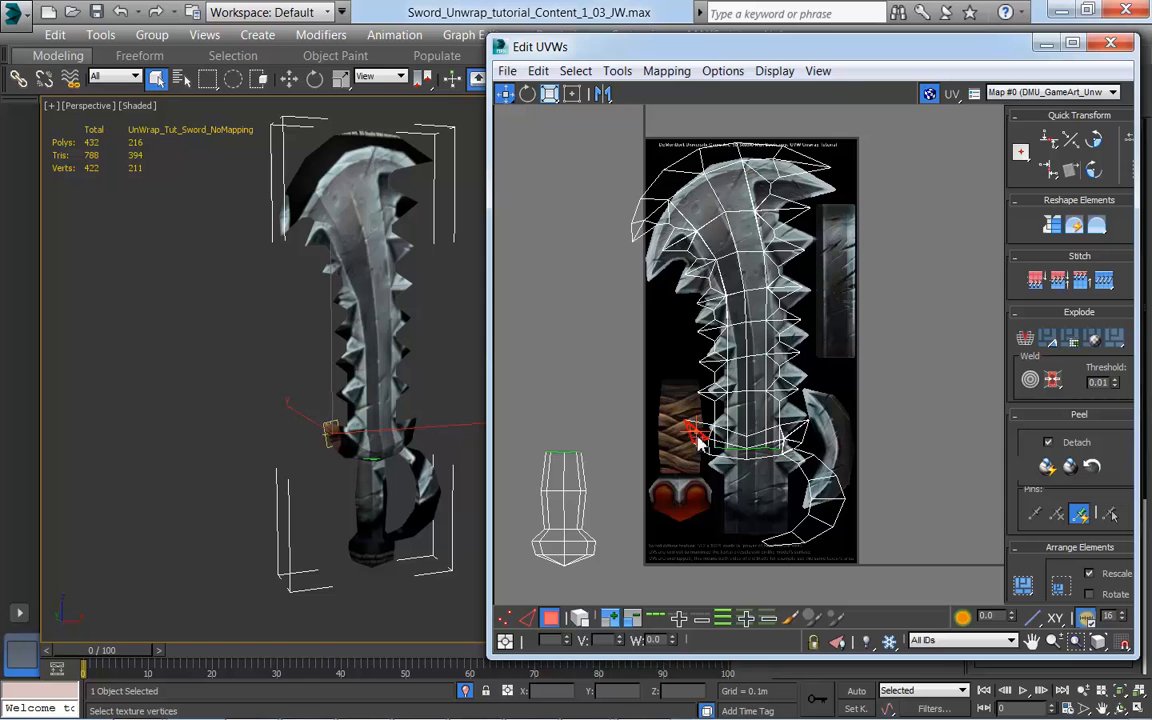
left_click(610, 620)
left_click(610, 620)
left_click(610, 620)
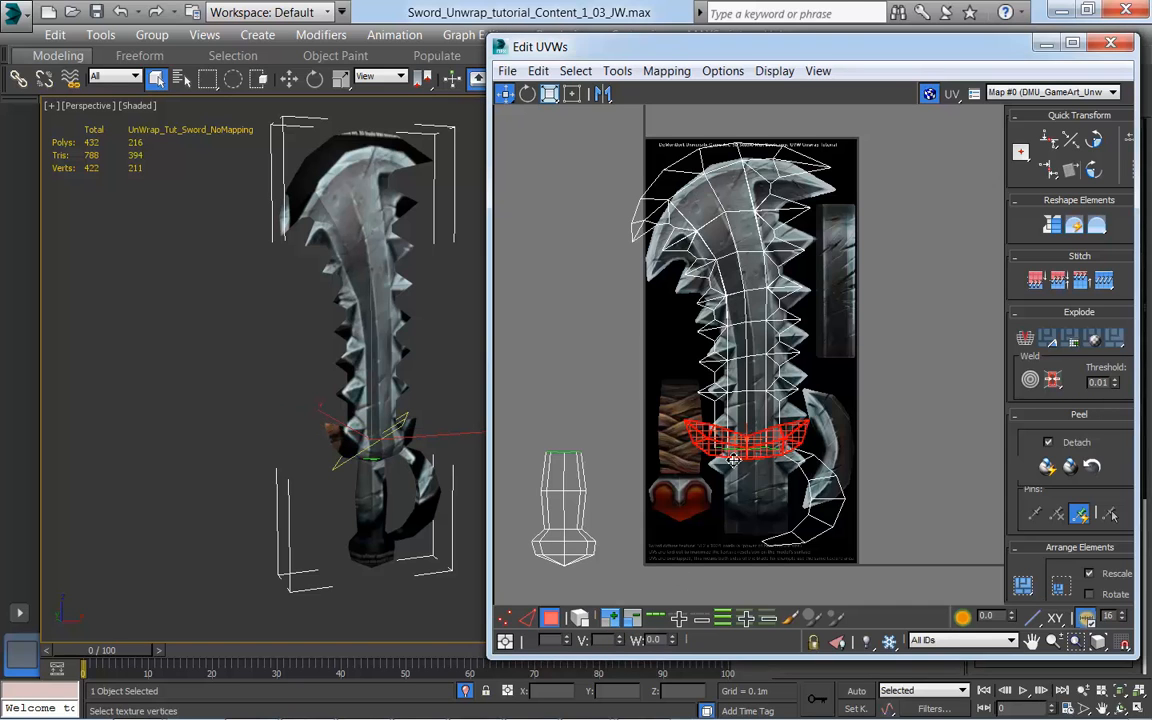
left_click_drag(730, 455, 551, 436)
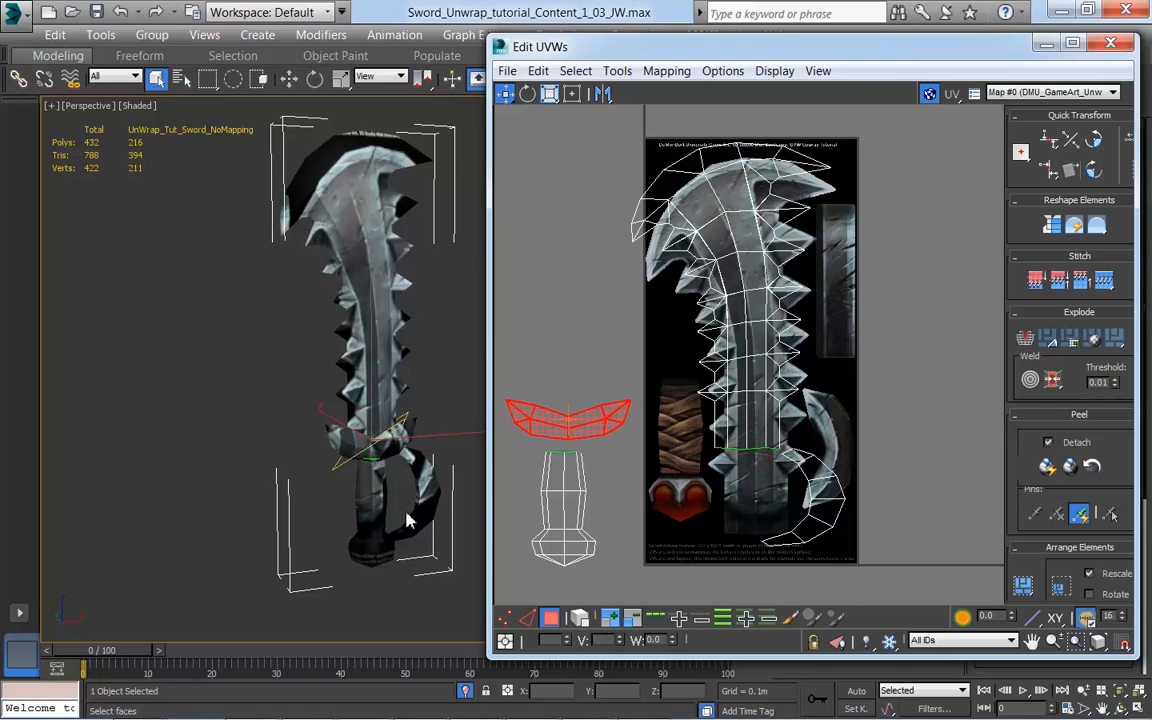
Step: Grow a selection from one hand guard polygon on the model to the whole guard and move its UVs into empty space beside the texture
middle_click_drag(425, 508, 375, 505, "alt")
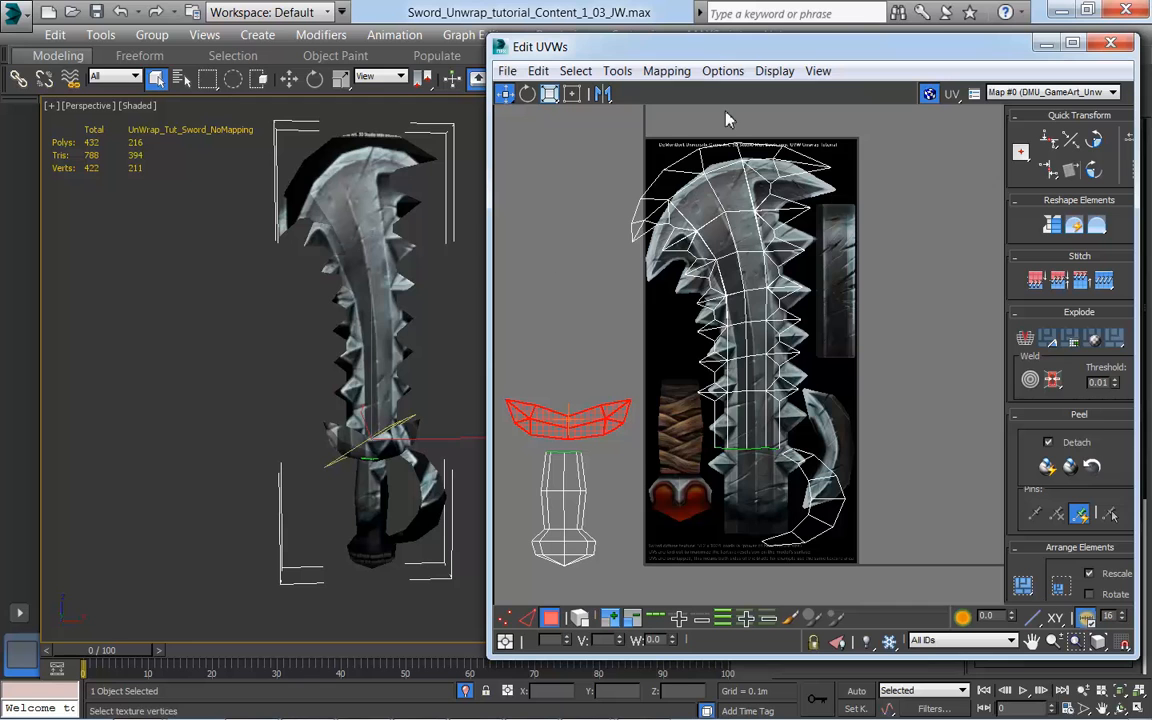
middle_click_drag(429, 551, 378, 516)
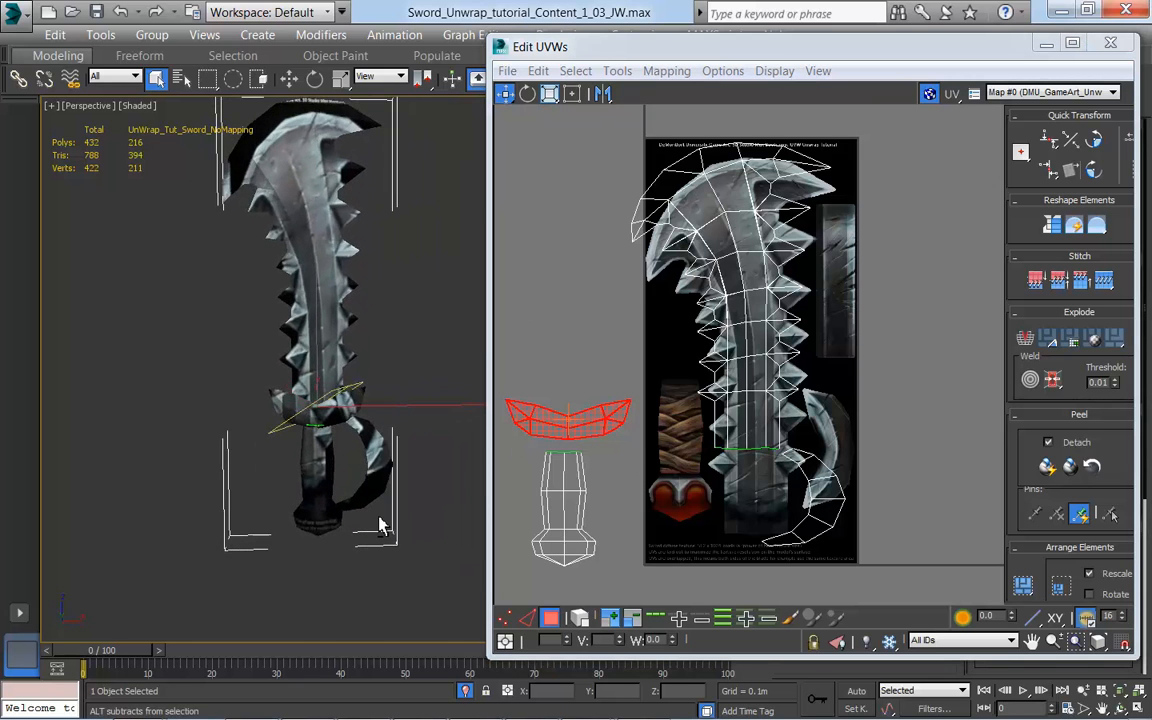
left_click(418, 484)
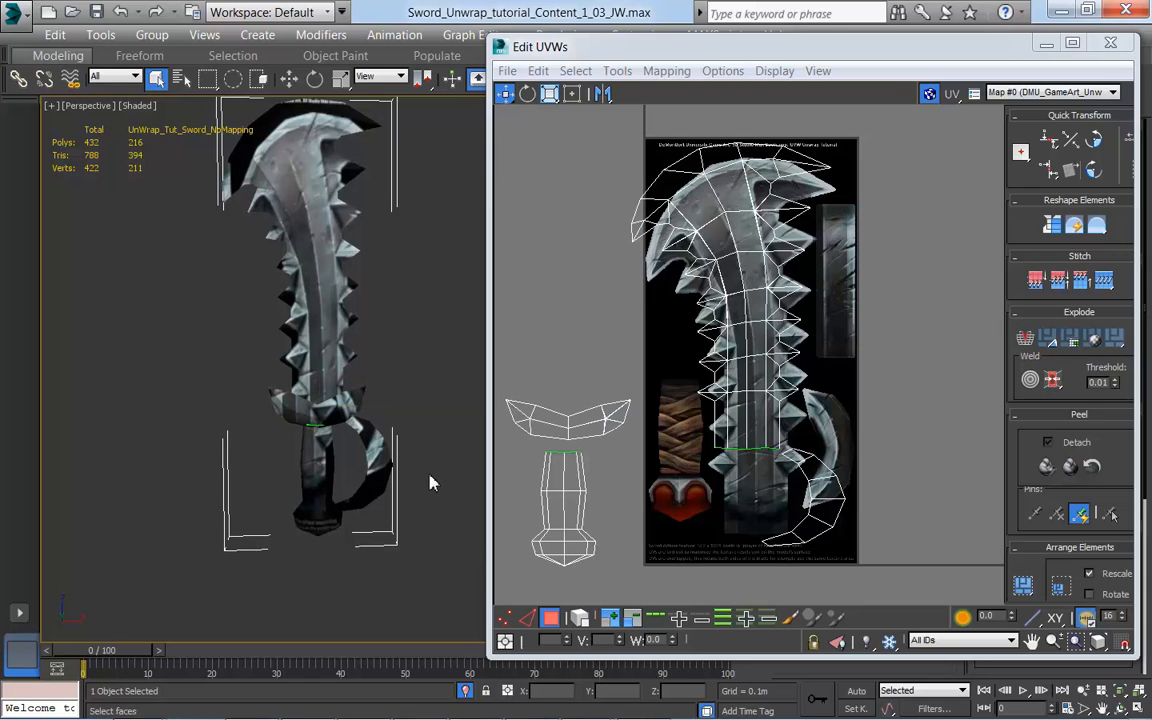
left_click(380, 463)
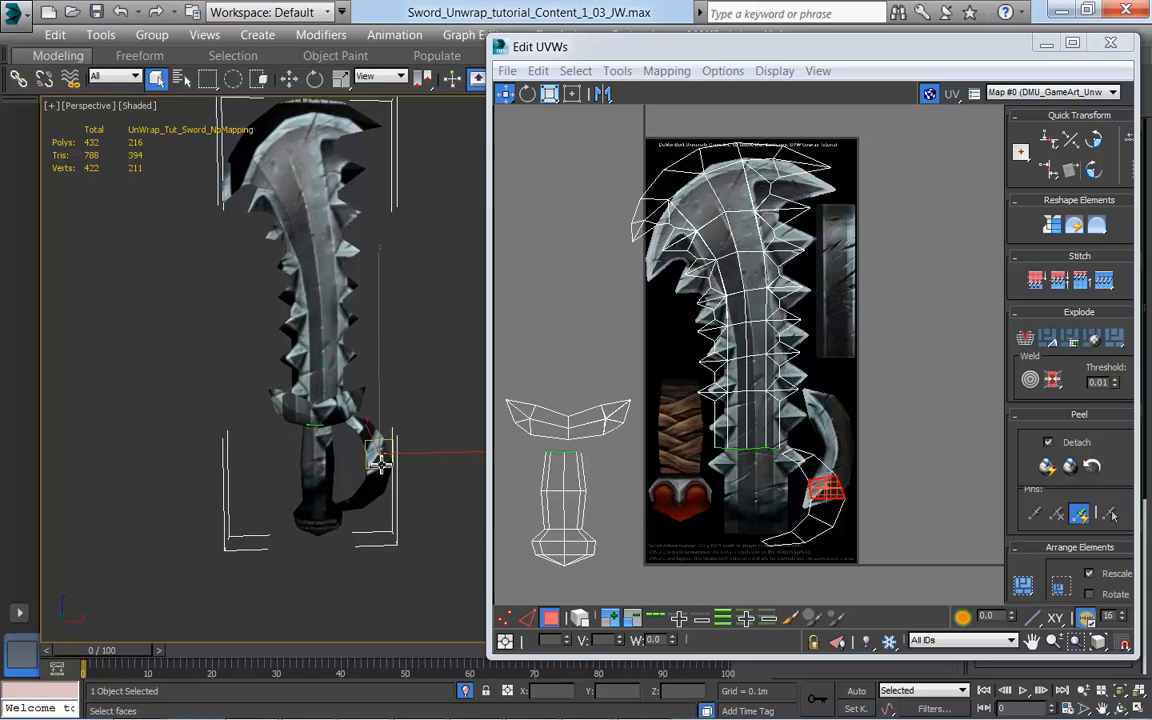
key("F2")
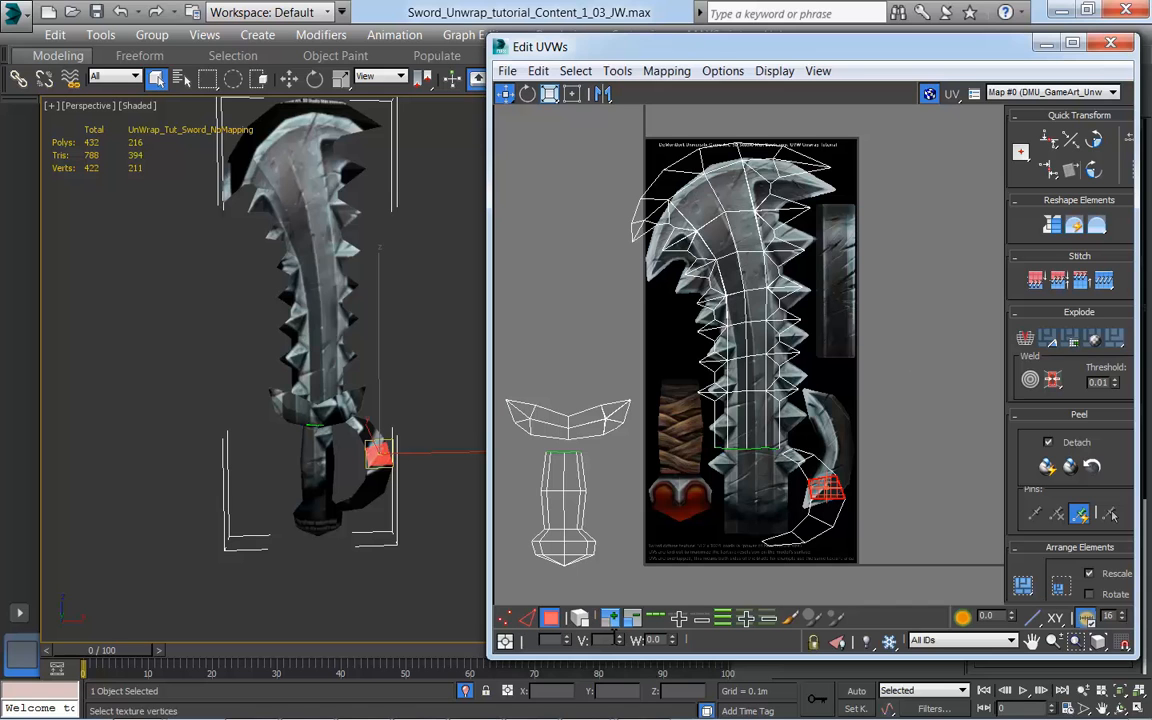
left_click(612, 620)
left_click(612, 620)
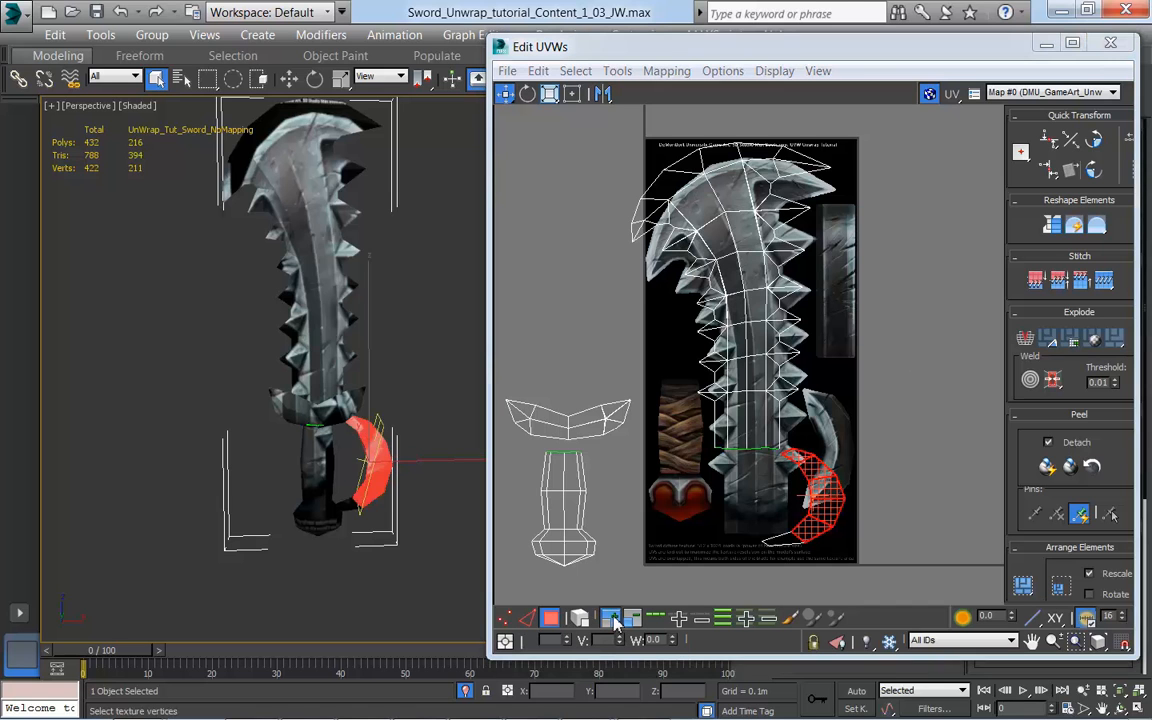
left_click(612, 620)
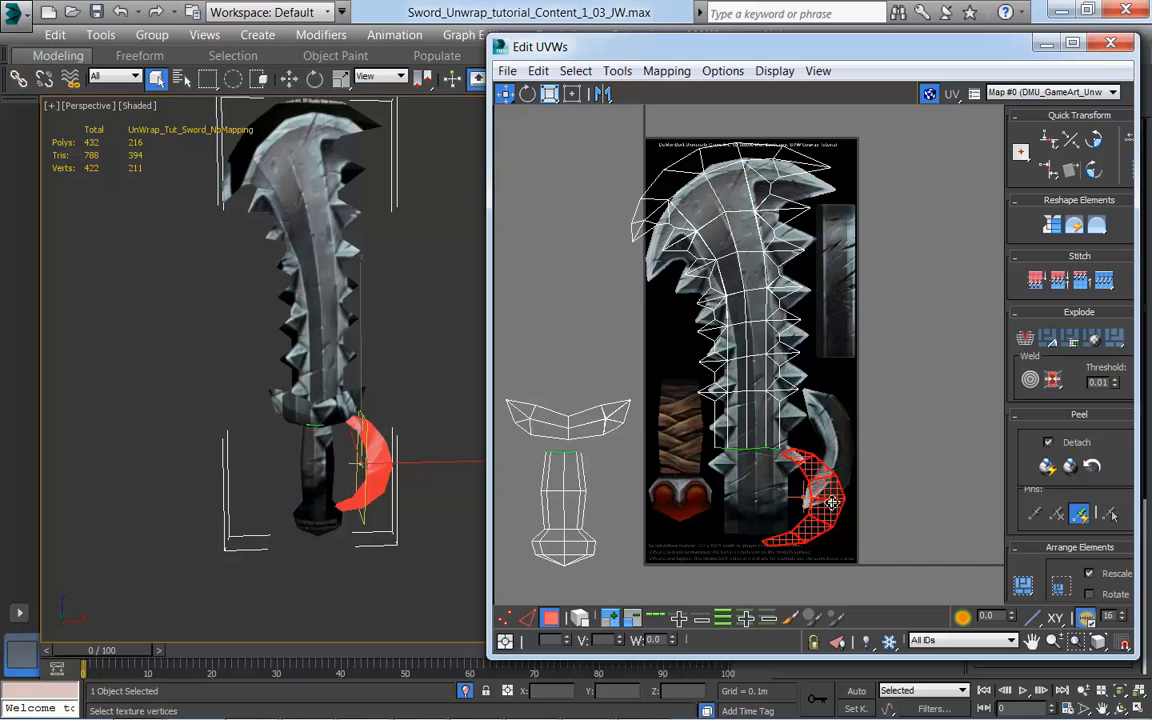
left_click_drag(828, 508, 972, 514)
middle_click_drag(836, 485, 793, 496)
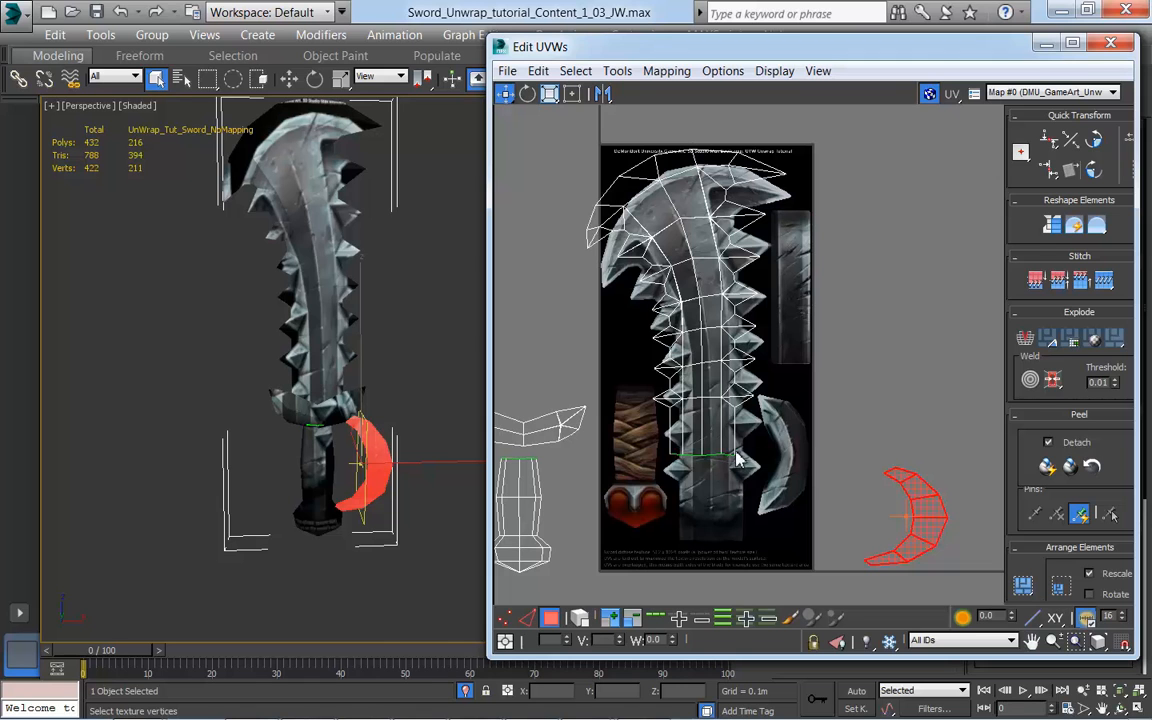
middle_click_drag(626, 388, 631, 422)
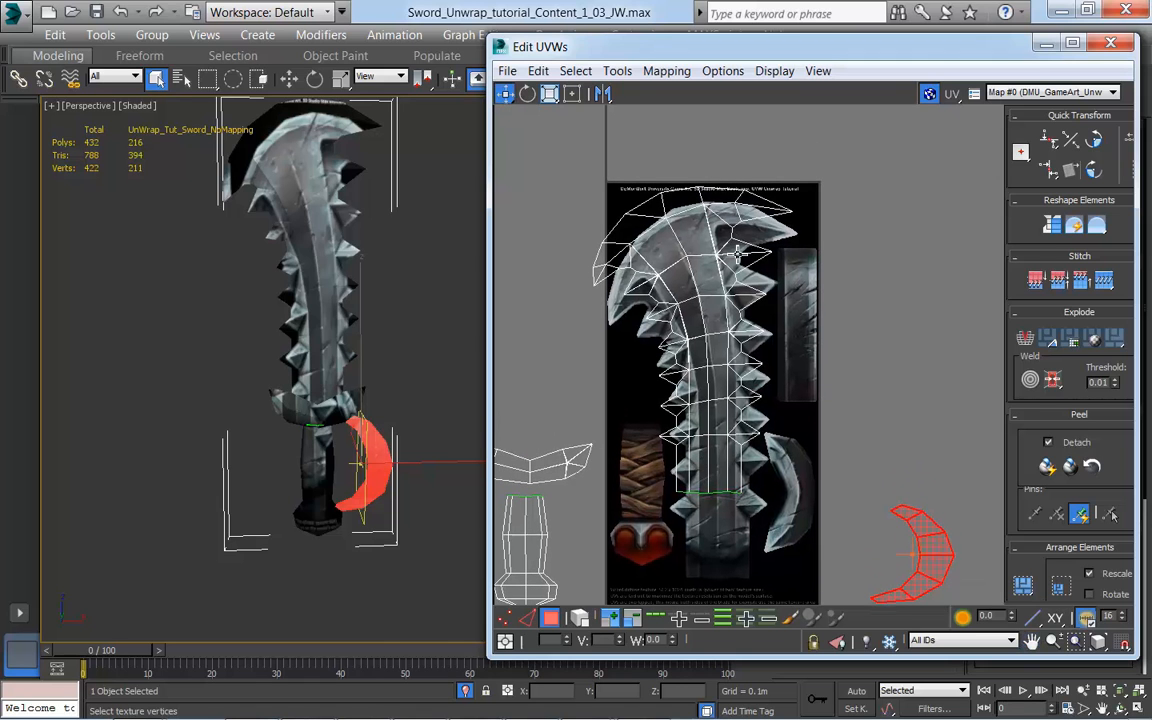
middle_click_drag(432, 470, 403, 500)
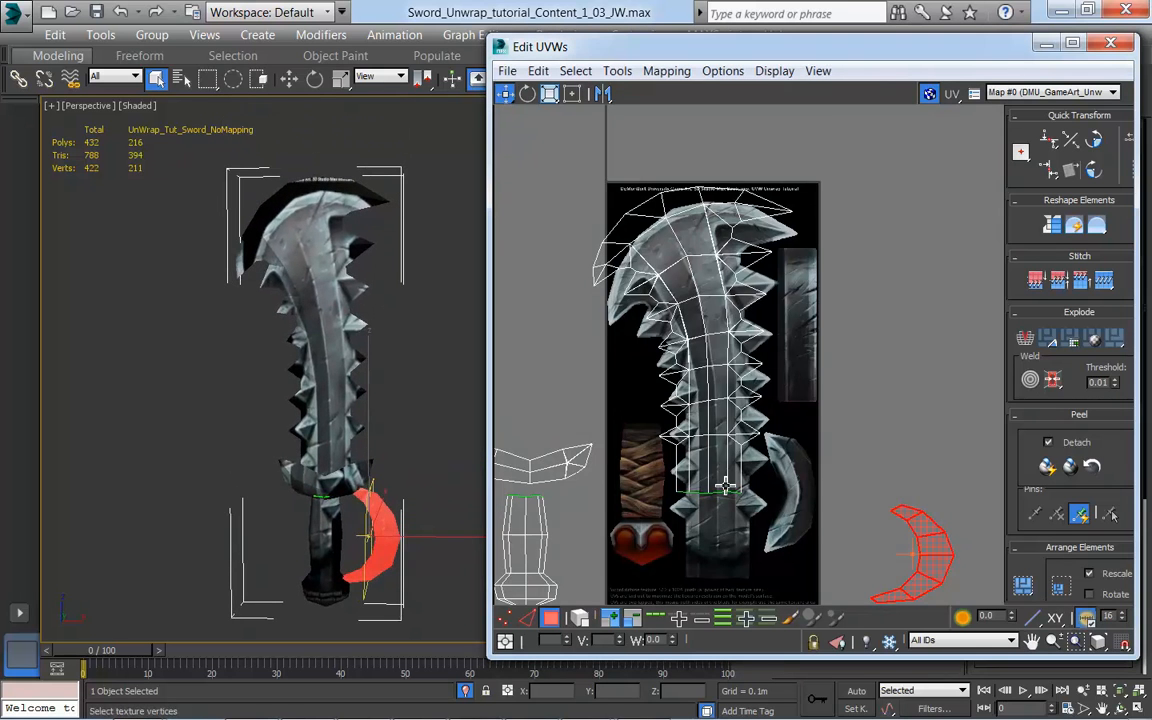
scroll(726, 482, "down", 3)
middle_click_drag(832, 524, 836, 470)
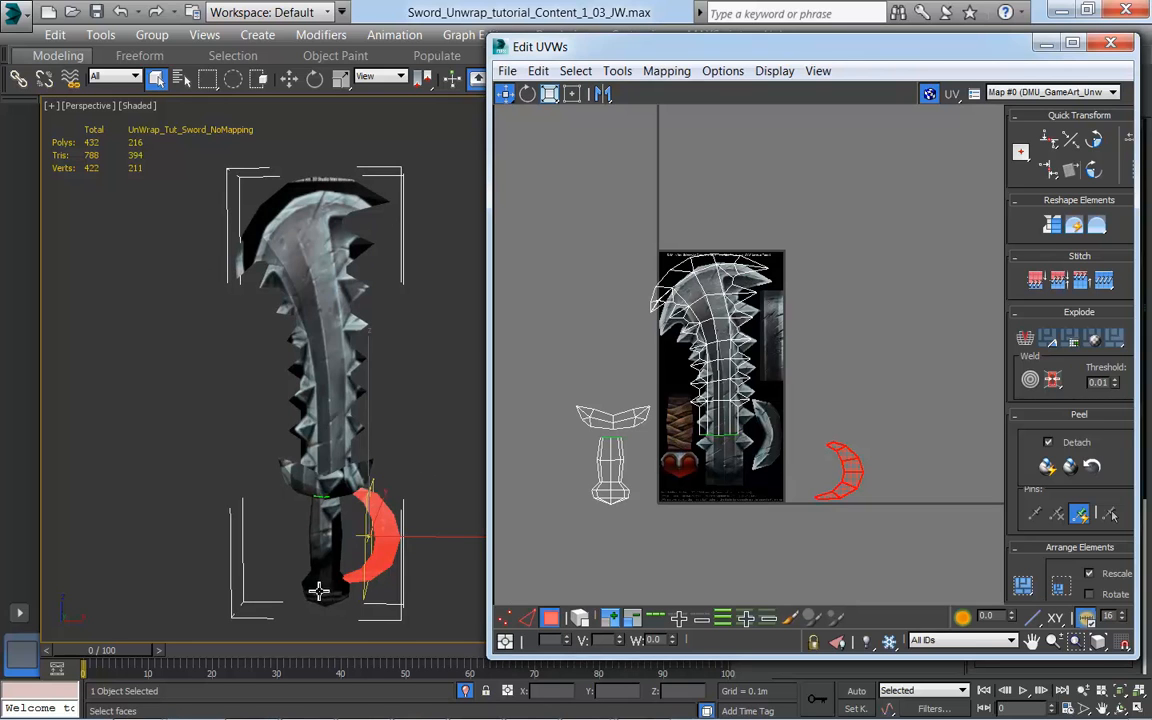
scroll(757, 470, "up", 2)
middle_click_drag(757, 470, 794, 465)
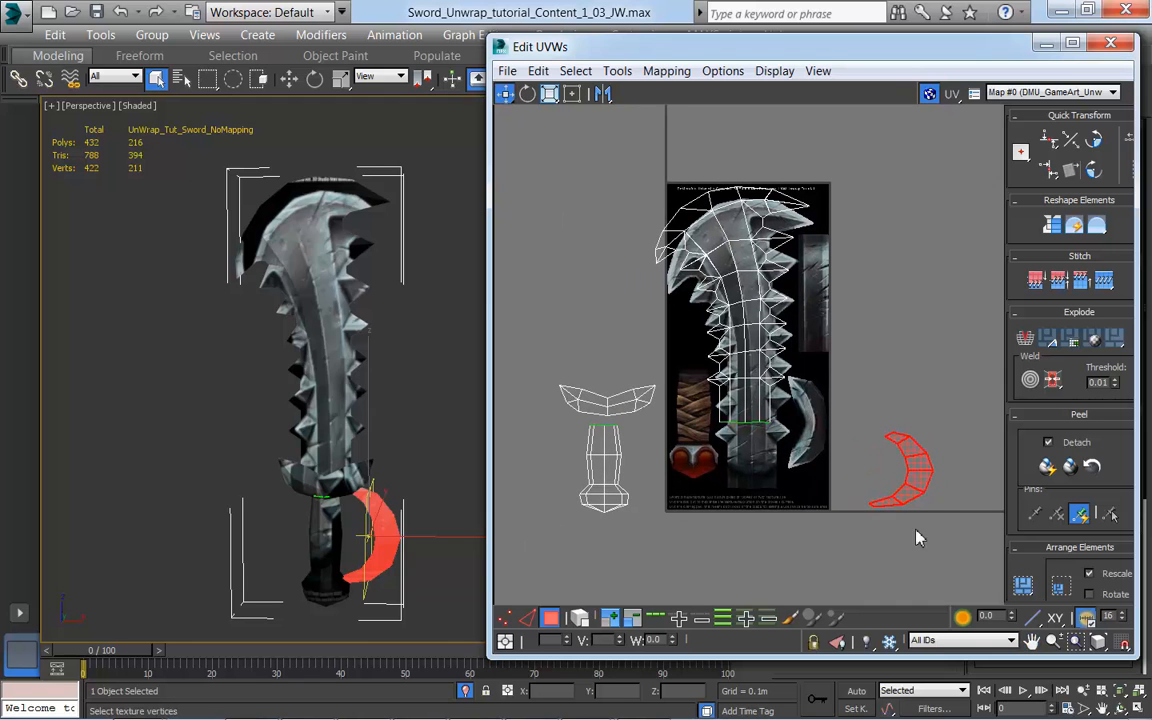
middle_click_drag(853, 475, 845, 486)
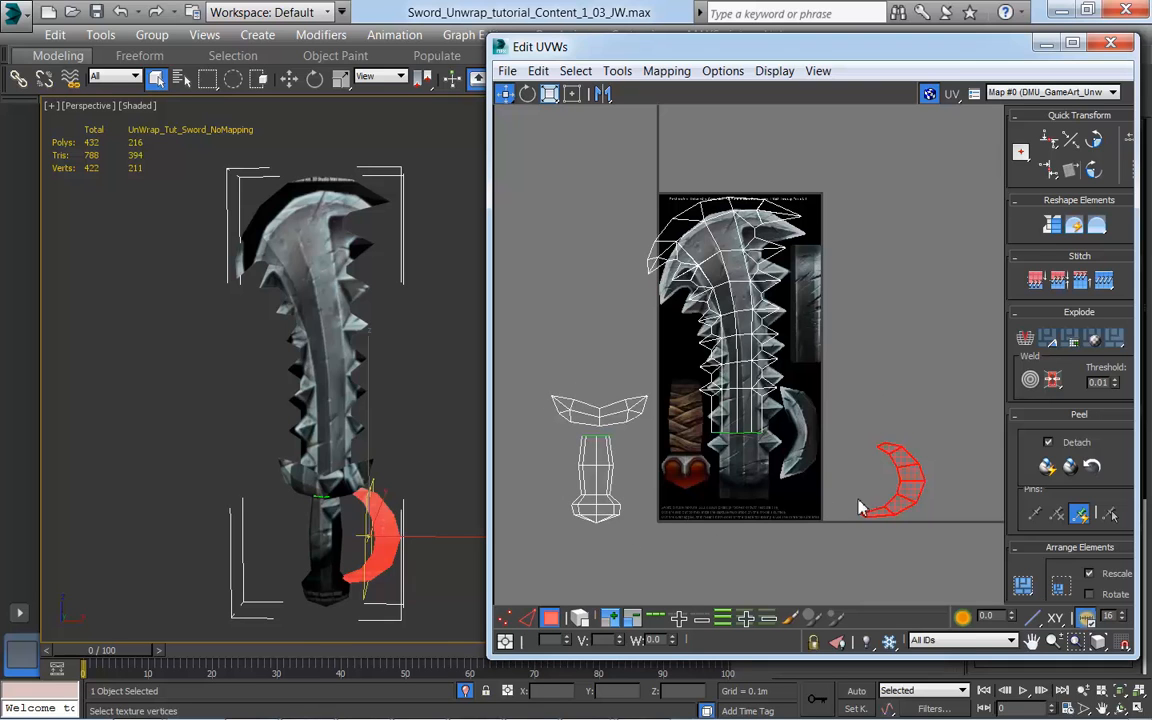
mouse_move(820, 551)
middle_mouse_down()
mouse_move(818, 578)
mouse_move(815, 565)
middle_mouse_up()
scroll(816, 488, "up", 2)
middle_click_drag(825, 473, 845, 507)
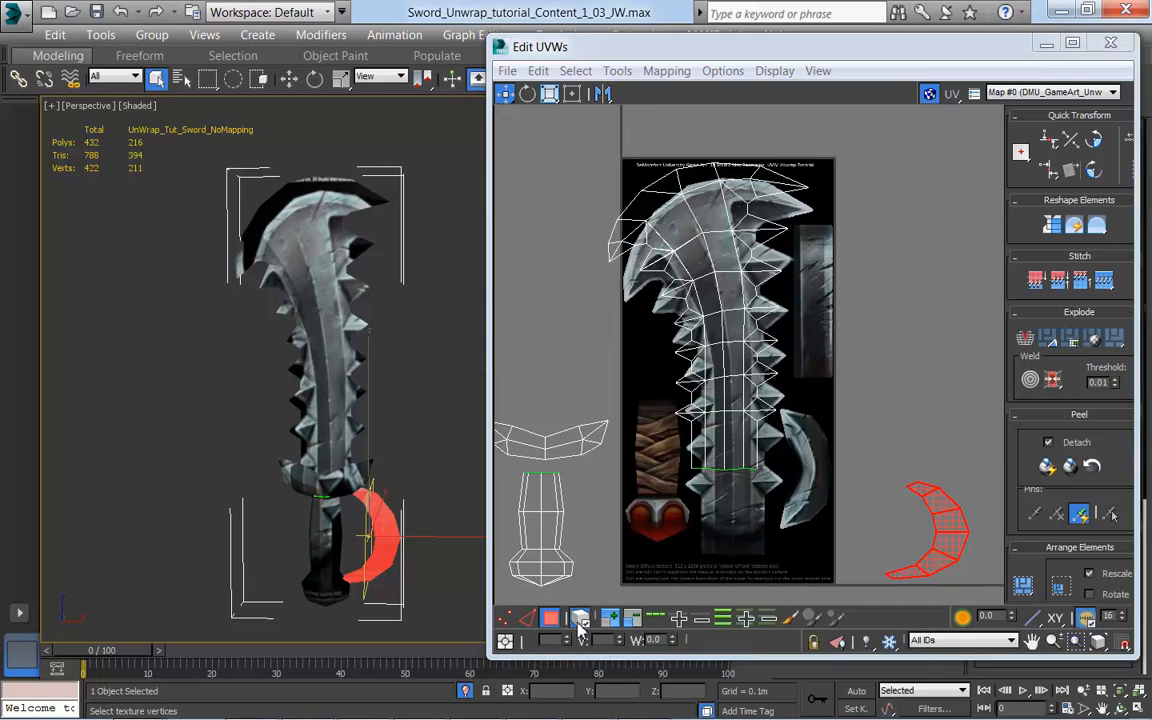
Step: With element selection enabled, move the blade's UVs down so their lower spikes line up with the painted blade, and keep the blade element selected
left_click(706, 453)
left_click_drag(728, 395, 741, 459)
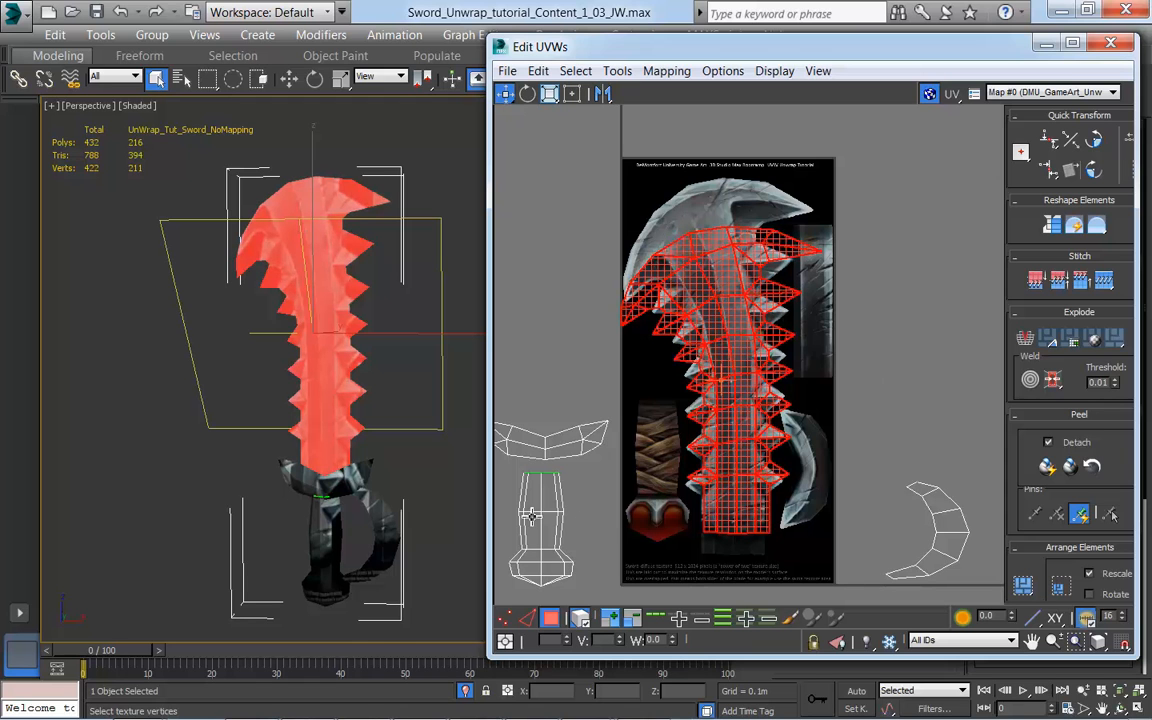
left_click(452, 485)
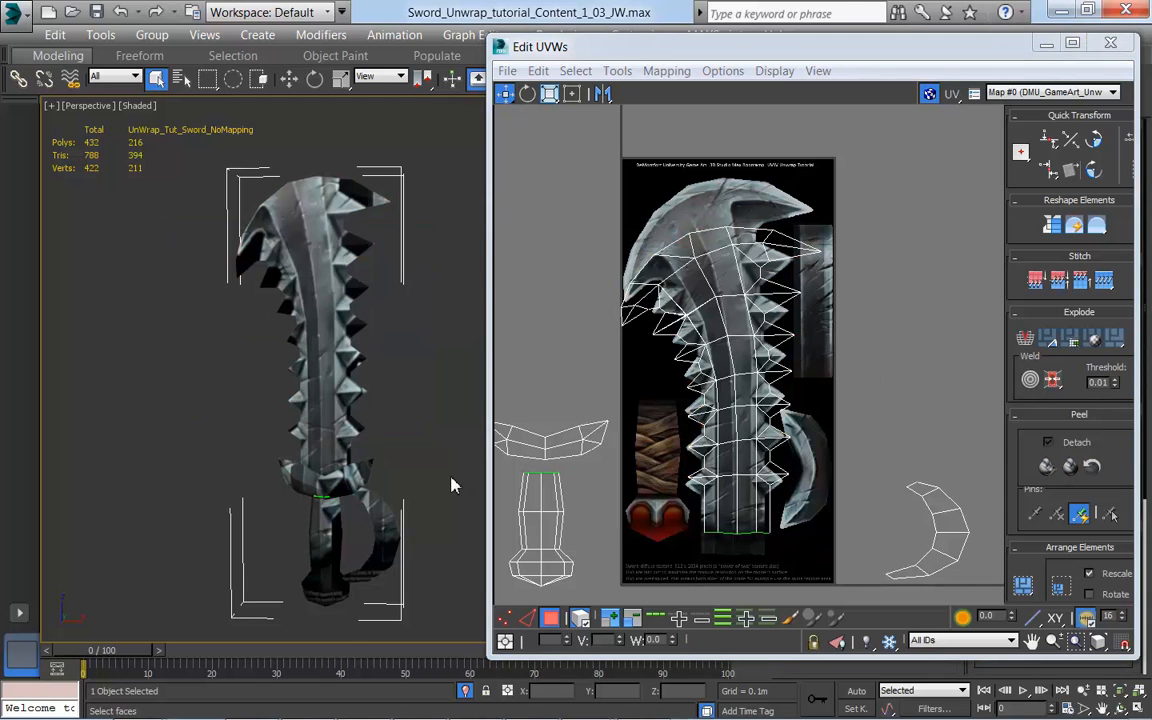
left_click(748, 506)
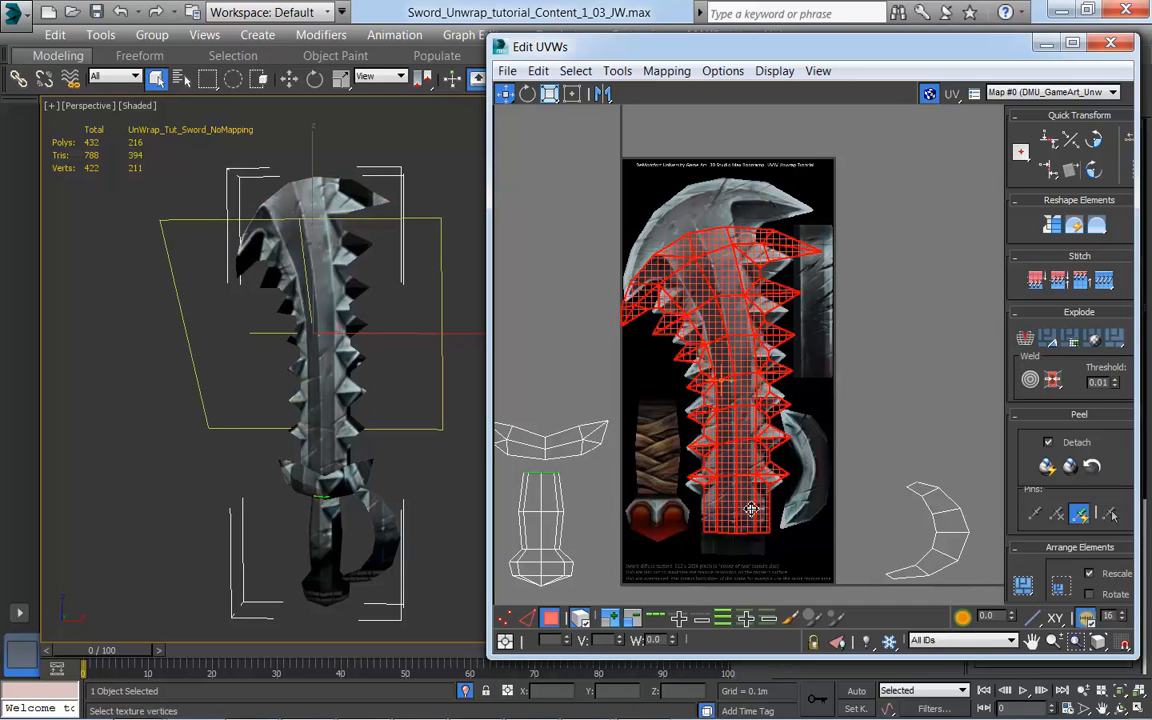
left_click(838, 472)
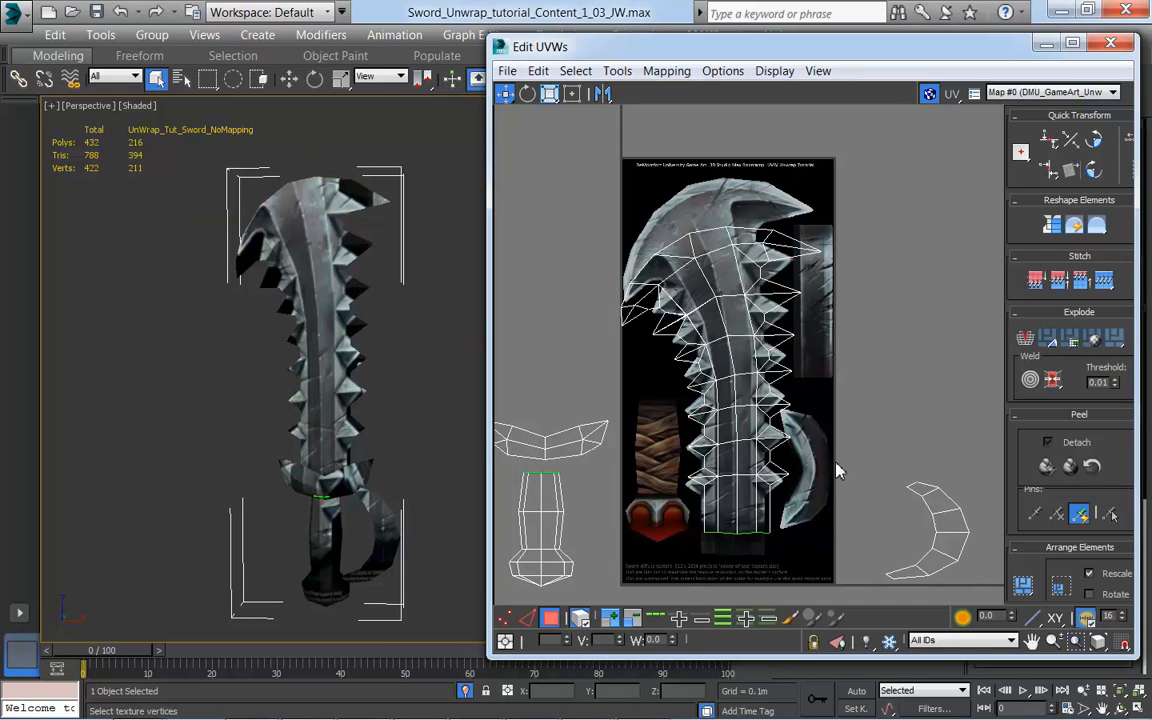
left_click(775, 522)
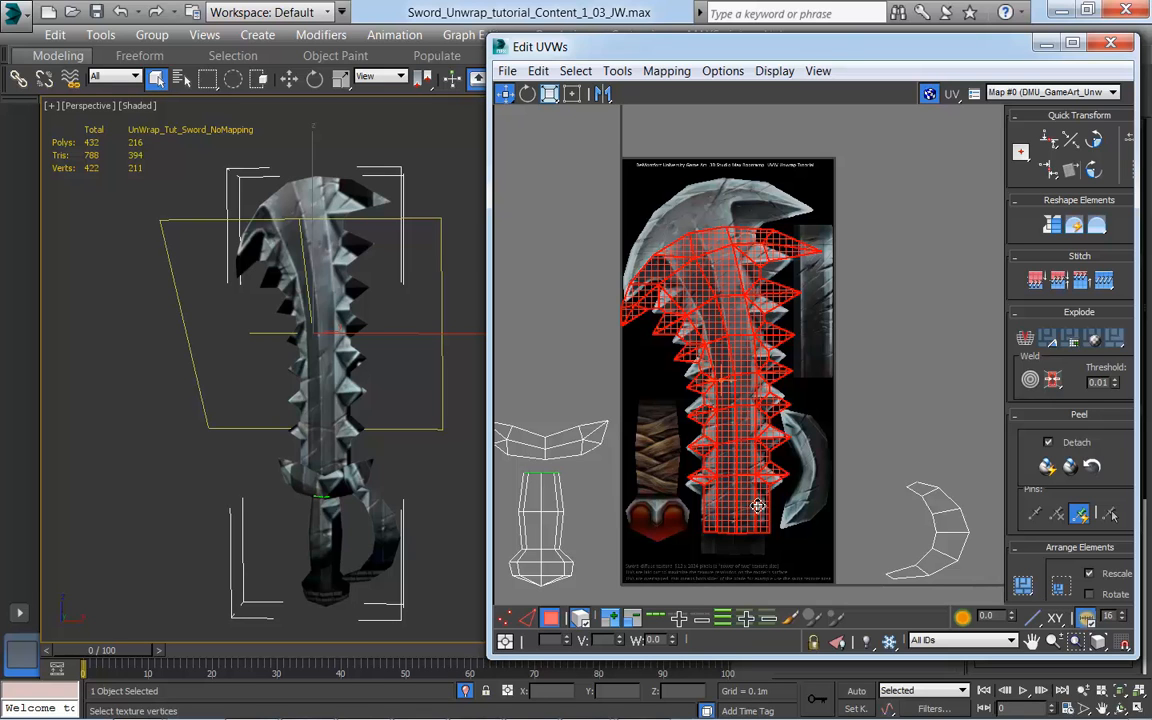
Step: Scale the blade's UVs, stretching them vertically, and move them up toward the top of the painted blade
left_click(549, 93)
mouse_move(736, 362)
left_mouse_down()
mouse_move(746, 337)
mouse_move(753, 368)
left_mouse_up()
left_click_drag(550, 93, 553, 143)
mouse_move(733, 352)
left_mouse_down()
mouse_move(737, 340)
mouse_move(737, 350)
left_mouse_up()
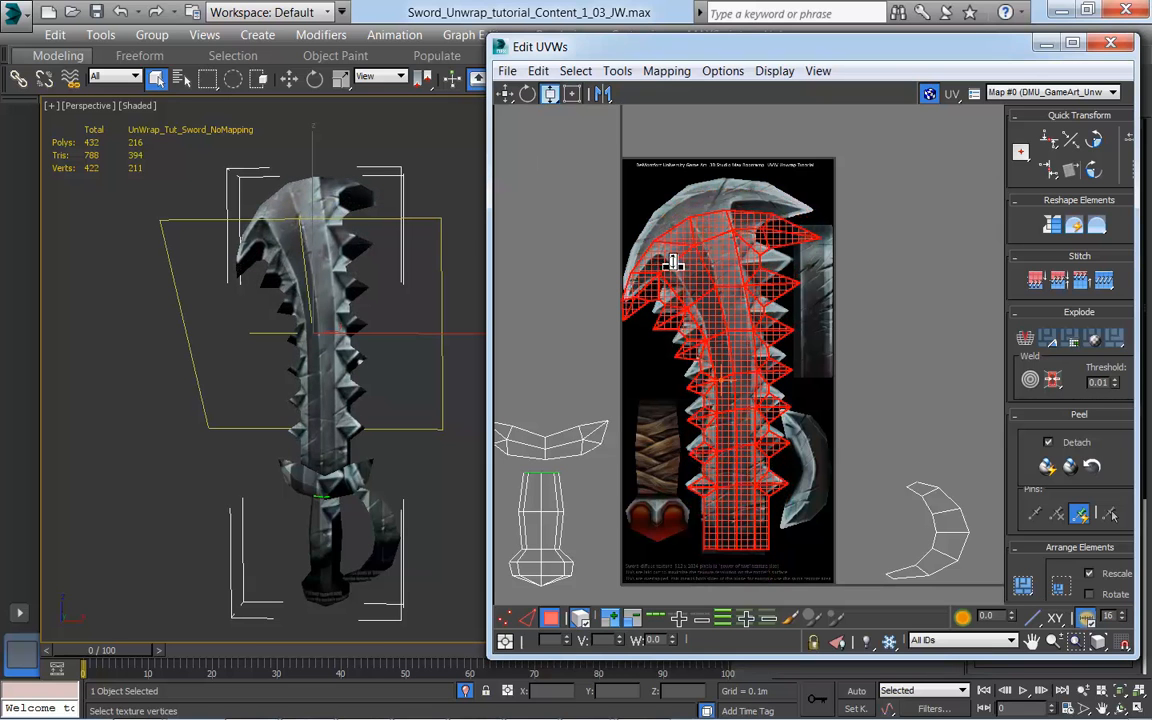
key("w")
left_click_drag(730, 362, 729, 344)
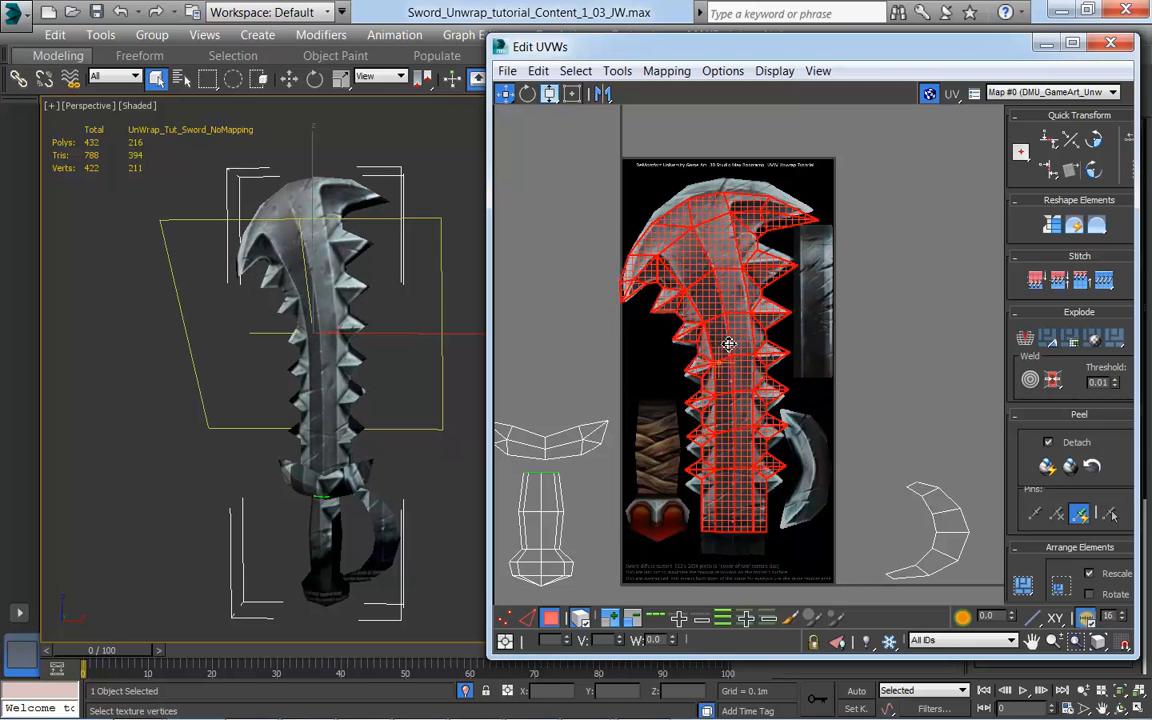
Step: Stretch the blade's UVs vertically to fill the painted blade's height, then fine-tune their overall size with uniform scaling
key("r")
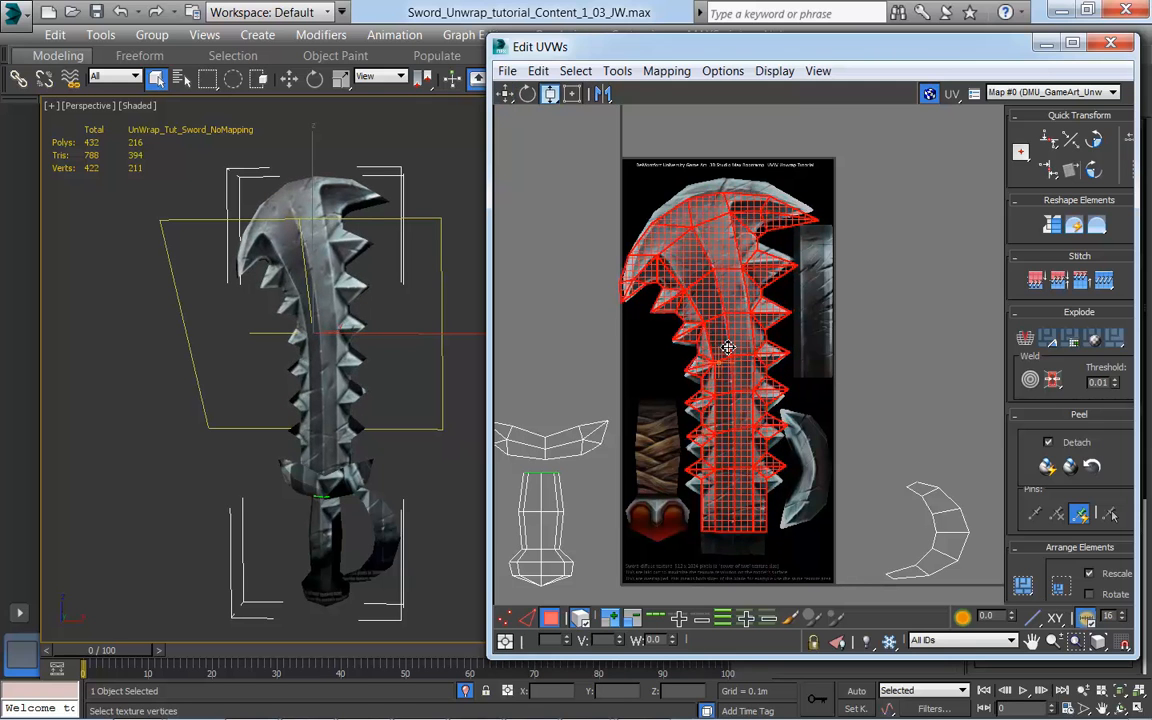
left_click_drag(724, 287, 734, 292)
key("w")
key("r")
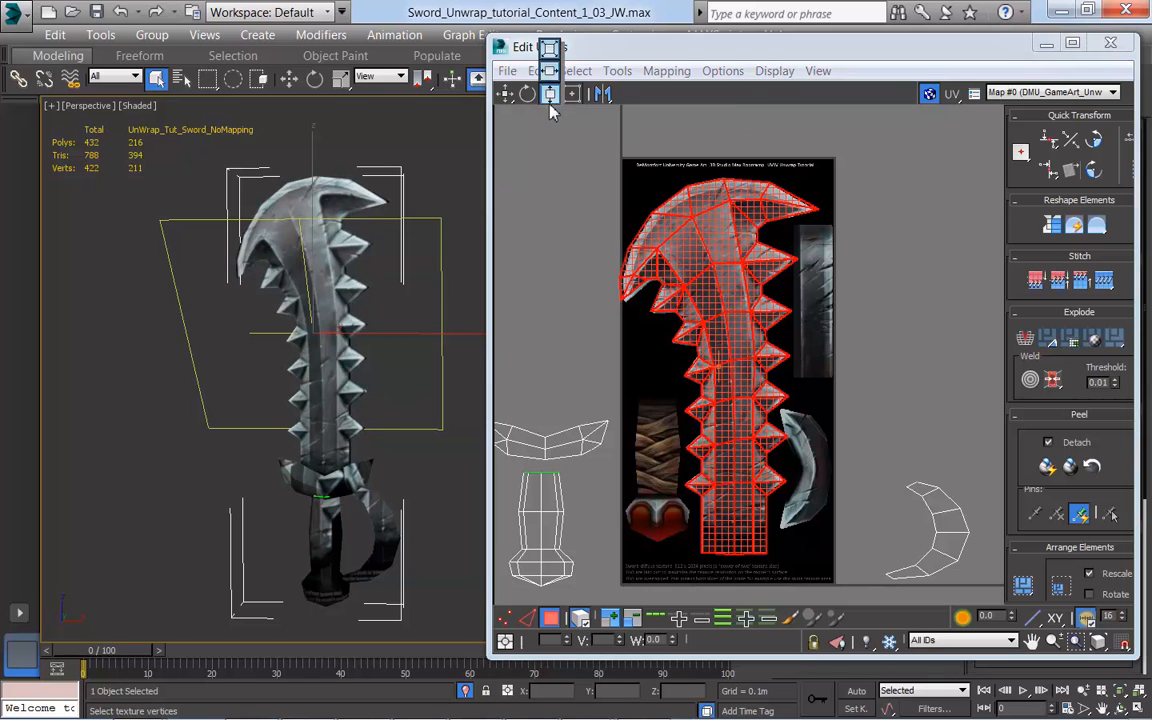
left_click_drag(549, 104, 550, 54)
left_click_drag(742, 302, 731, 296)
key("w")
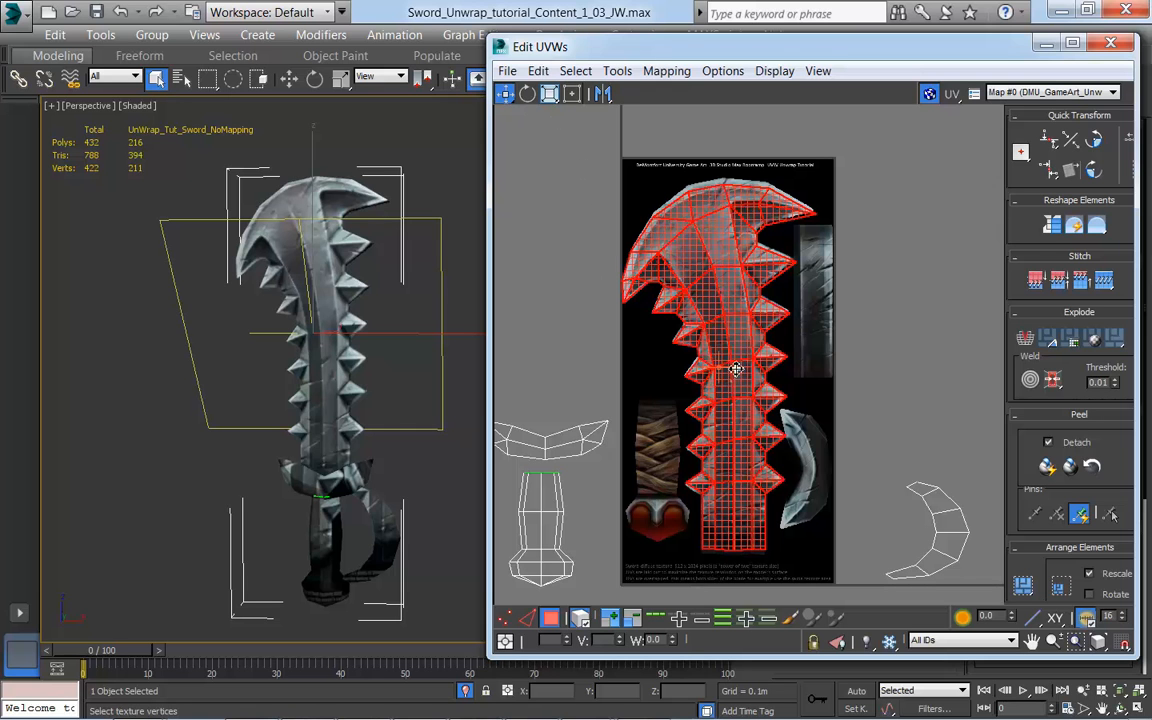
Step: Fine-tune the blade's UV height with vertical scaling so its spikes match the painted spikes
scroll(820, 397, "up", 5)
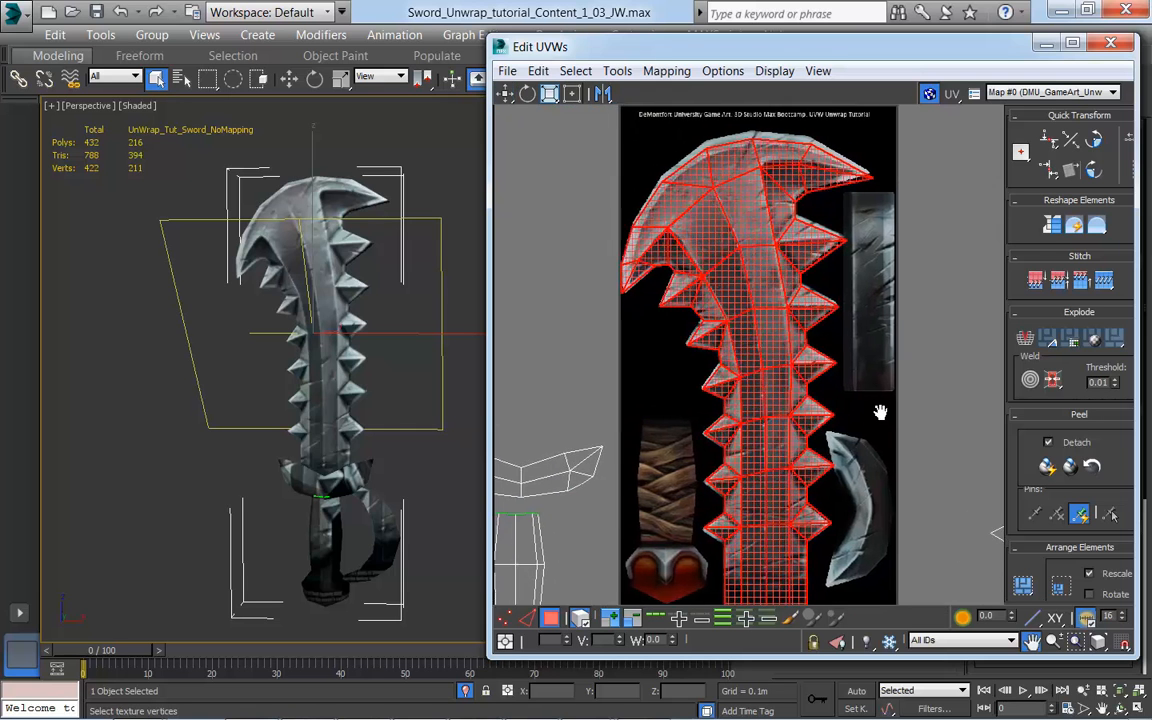
left_click_drag(549, 93, 552, 140)
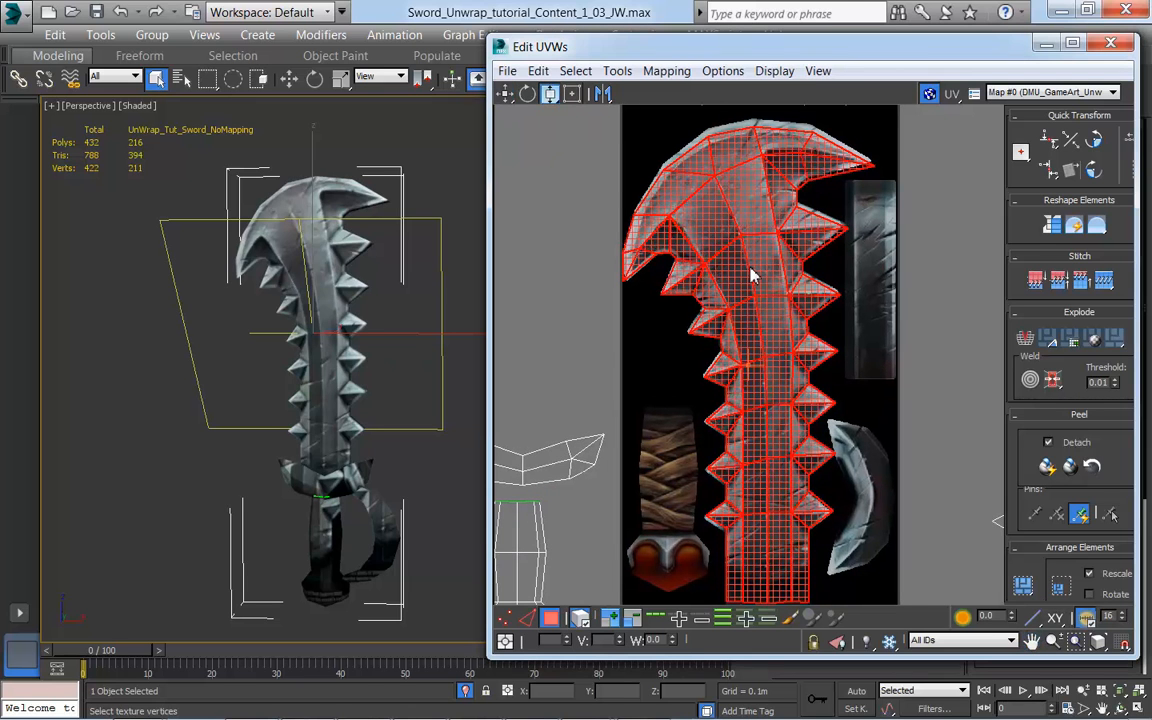
left_click_drag(751, 270, 752, 267)
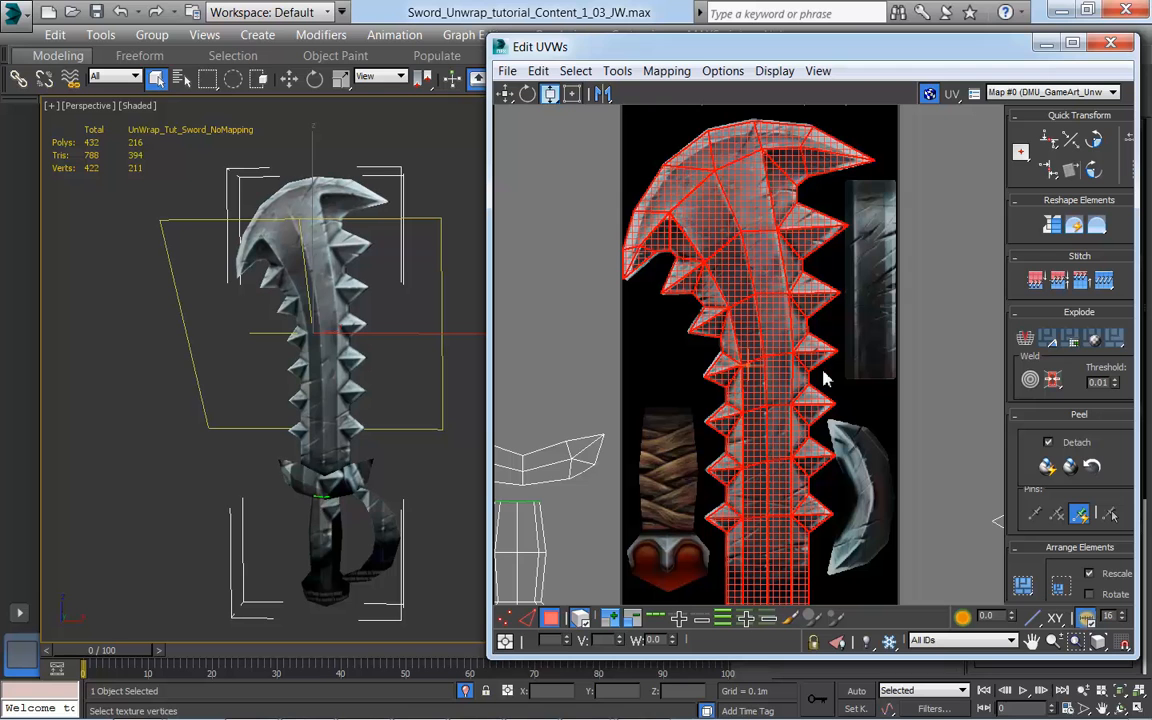
middle_click_drag(779, 411, 775, 397)
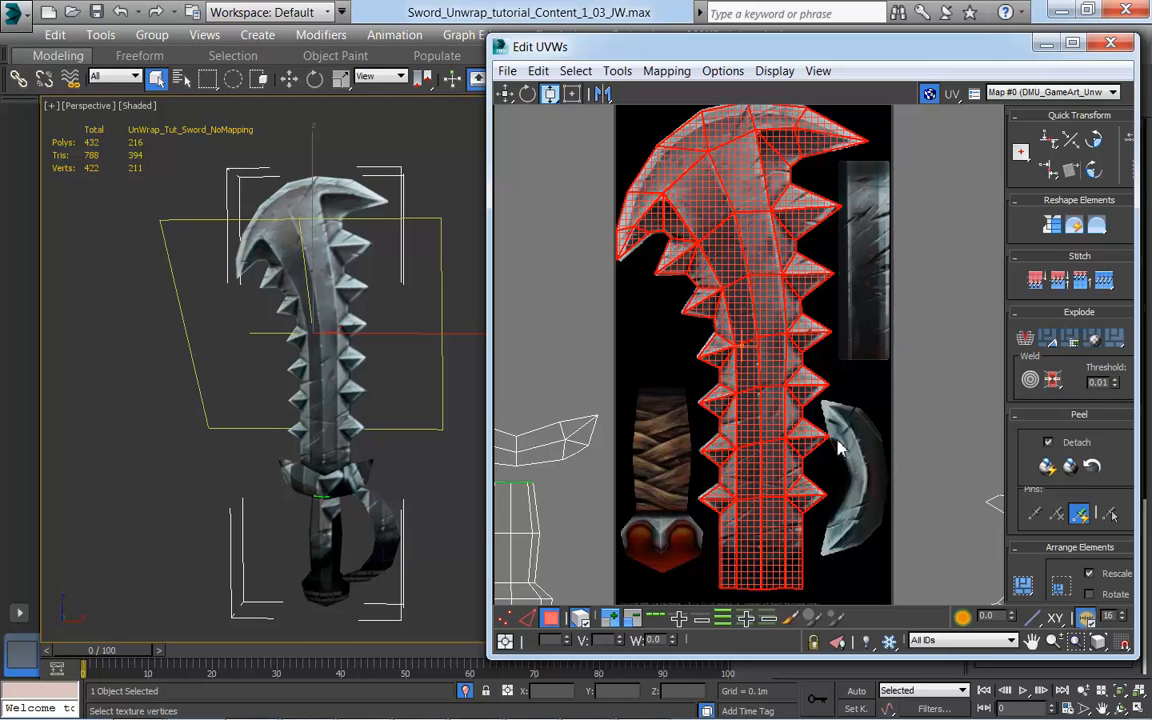
left_click(582, 621)
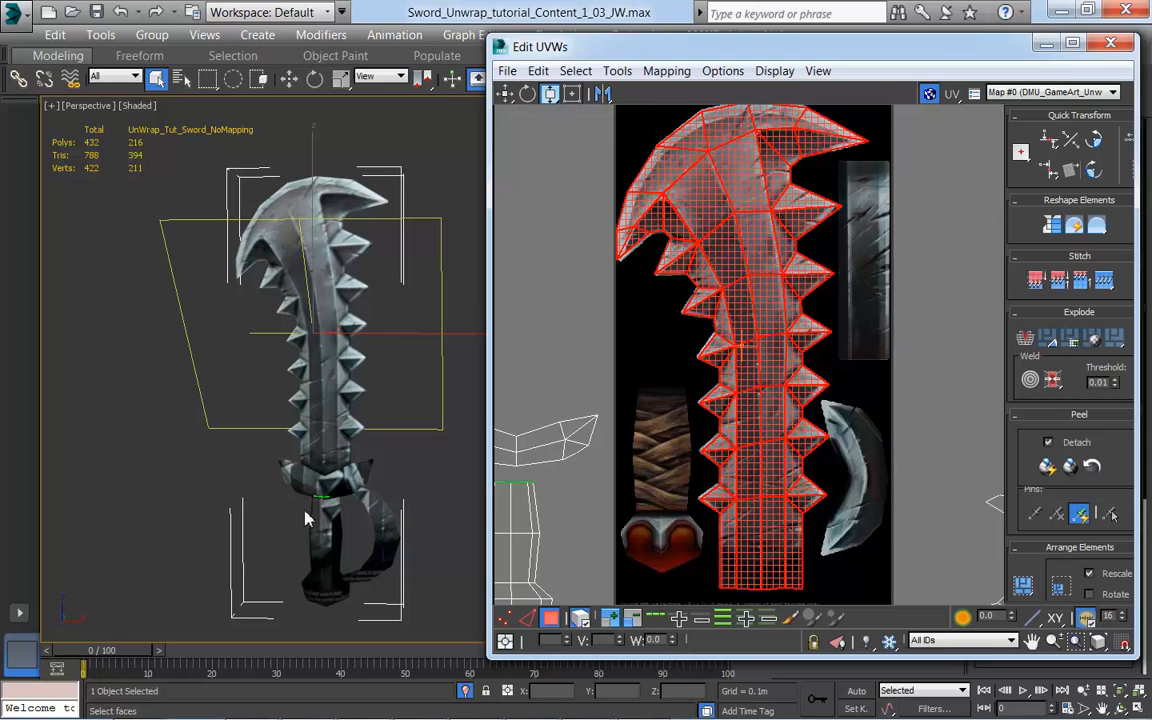
mouse_move(307, 508)
middle_mouse_down("alt")
mouse_move(167, 494)
mouse_move(309, 501)
middle_mouse_up("alt")
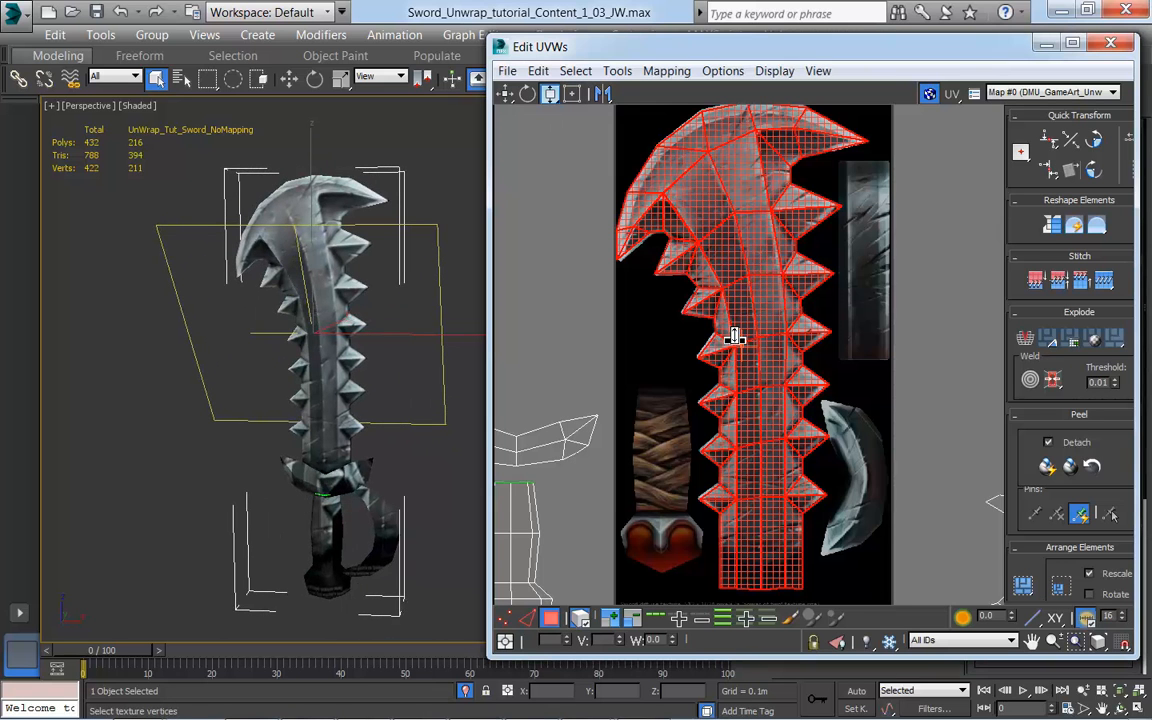
middle_click_drag(735, 334, 731, 328)
Step: Switch the UV editor to Freeform Mode and adjust the blade's bounding box slightly at its corners and side to fit the painted blade
scroll(730, 330, "down", 2)
mouse_move(784, 381)
middle_mouse_down()
mouse_move(746, 378)
mouse_move(765, 395)
middle_mouse_up()
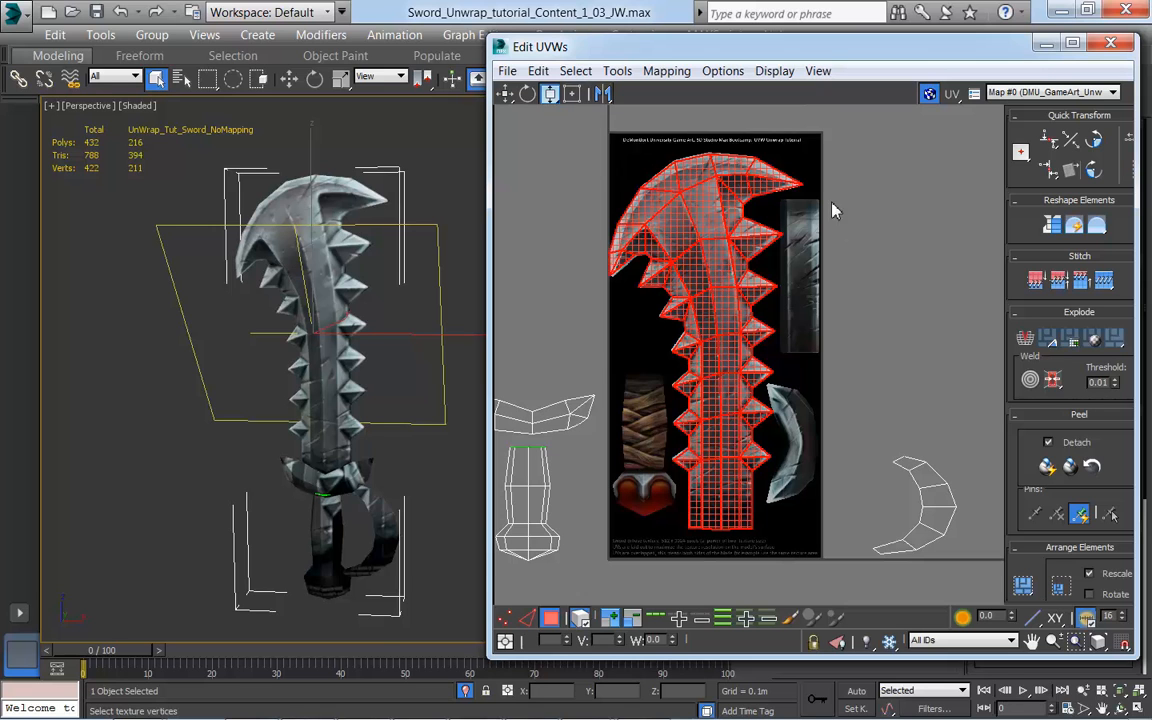
left_click(572, 94)
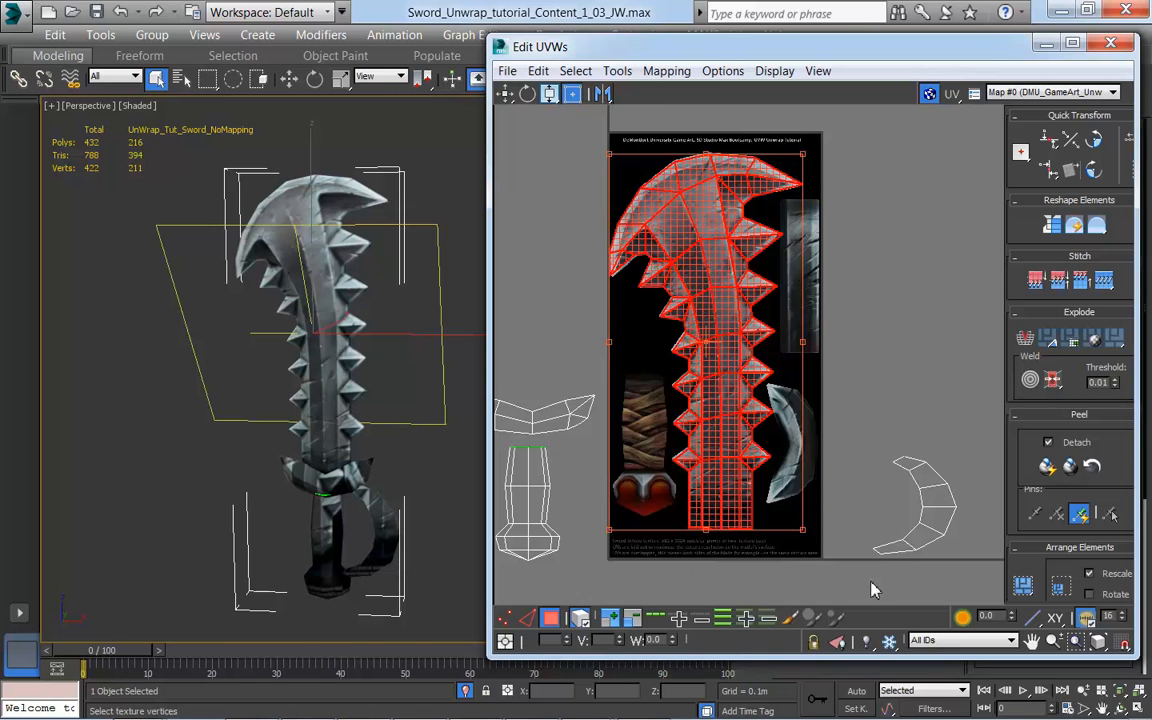
mouse_move(802, 530)
left_mouse_down()
mouse_move(838, 579)
mouse_move(879, 365)
mouse_move(718, 313)
mouse_move(625, 517)
mouse_move(765, 600)
mouse_move(841, 561)
mouse_move(829, 520)
mouse_move(803, 531)
left_mouse_up()
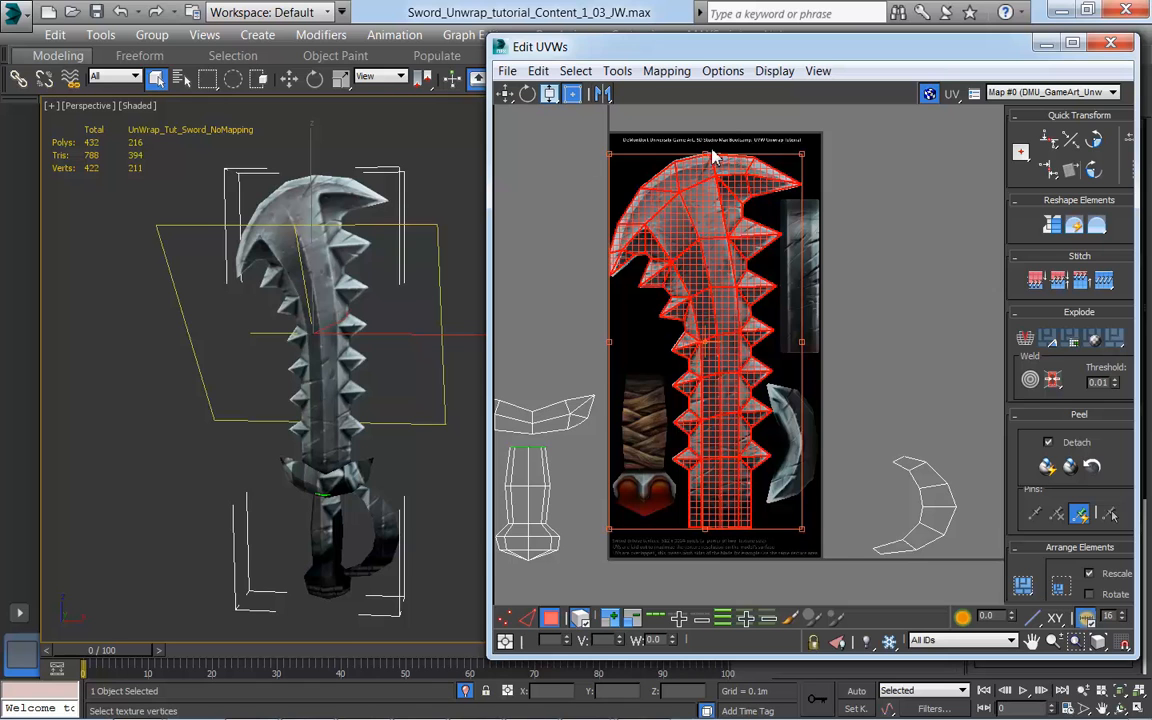
left_click_drag(804, 157, 804, 160)
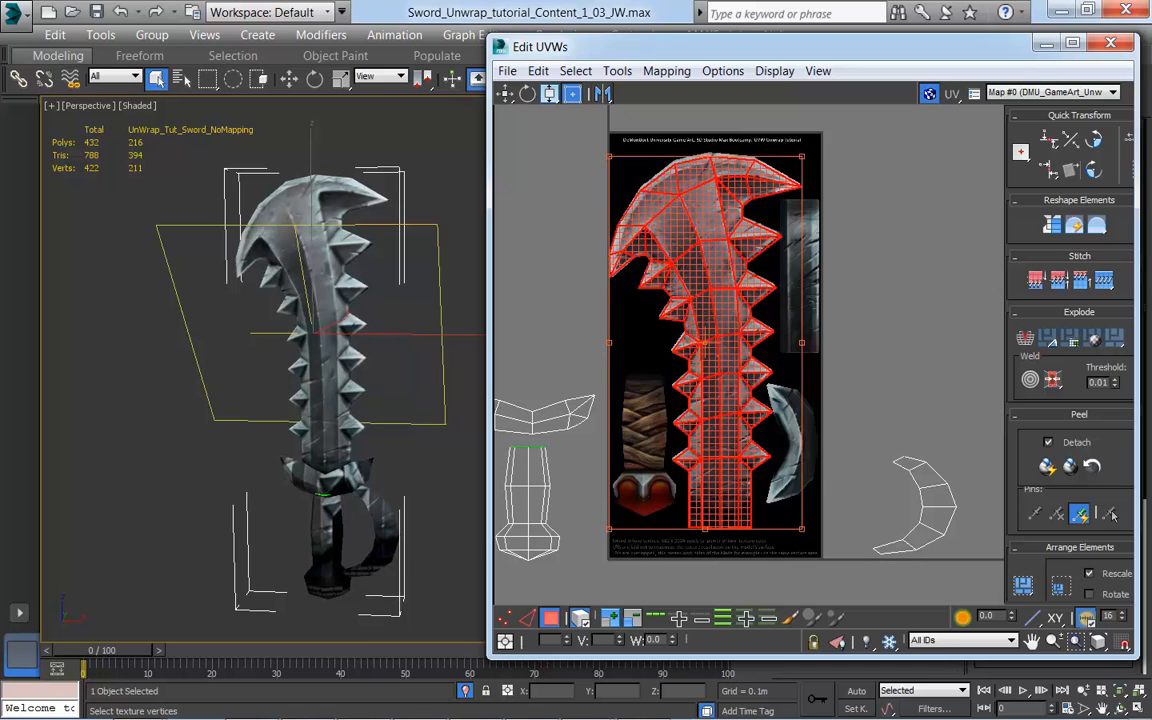
left_click_drag(609, 344, 607, 353)
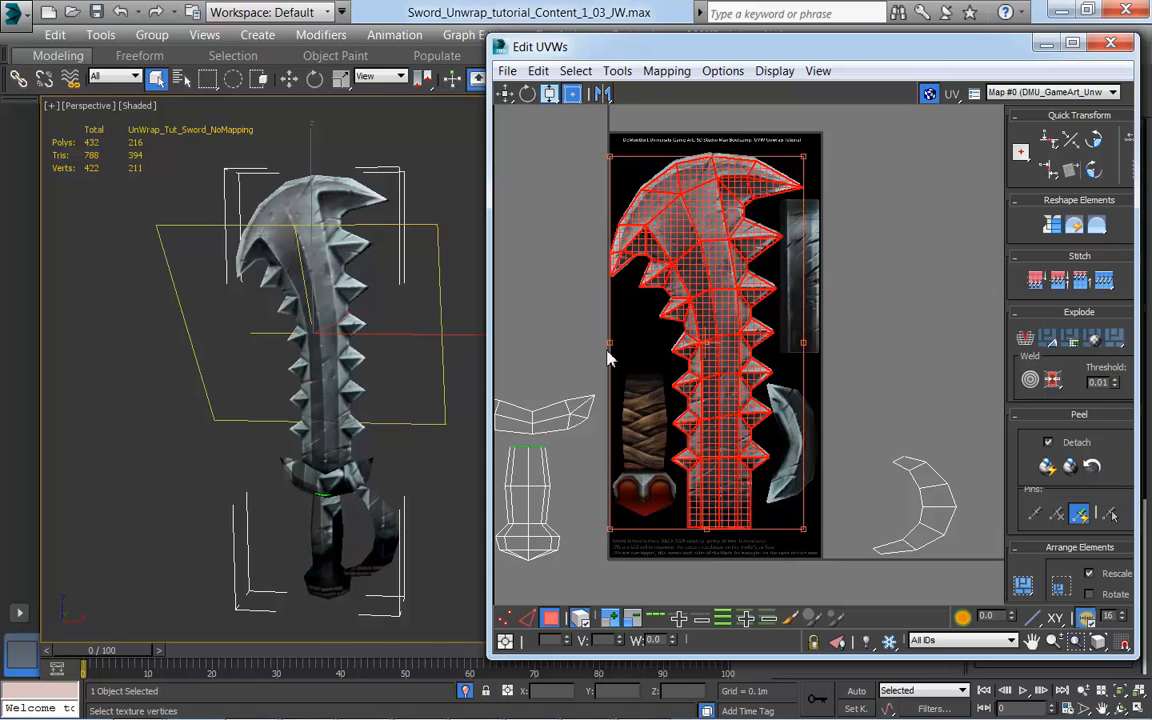
Step: Undo the last bounding-box adjustment and nudge the blade's UVs slightly to line up with the painted blade
key("ctrl+z")
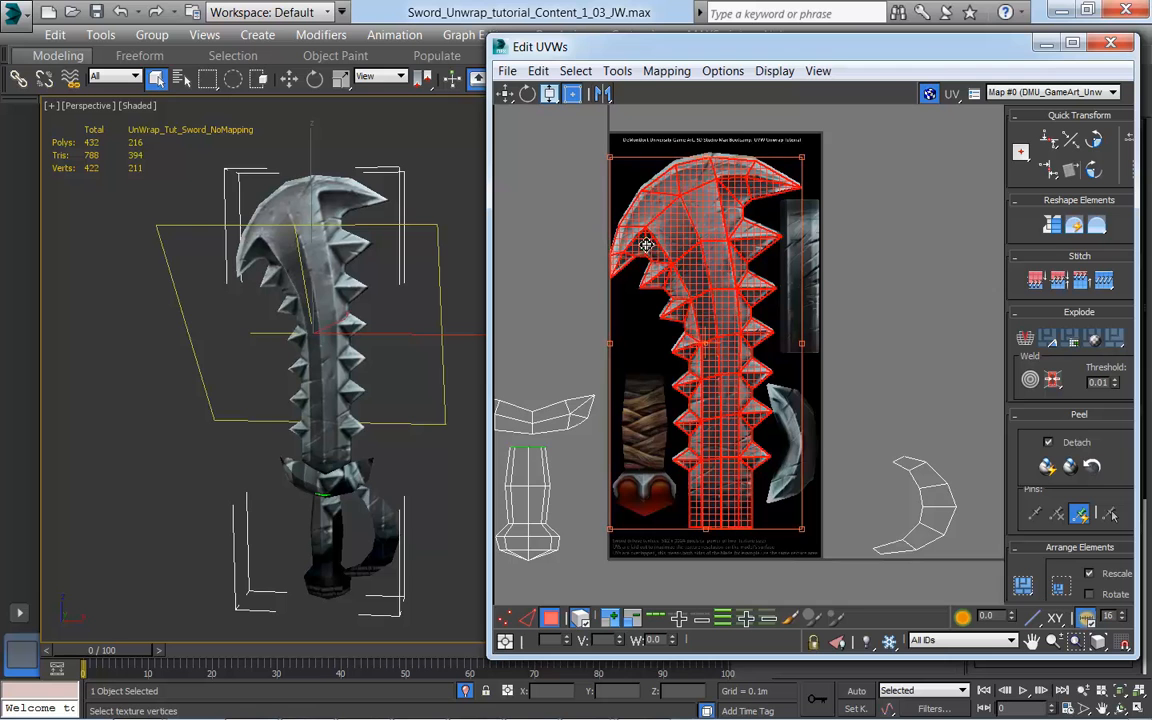
left_click_drag(720, 322, 717, 321)
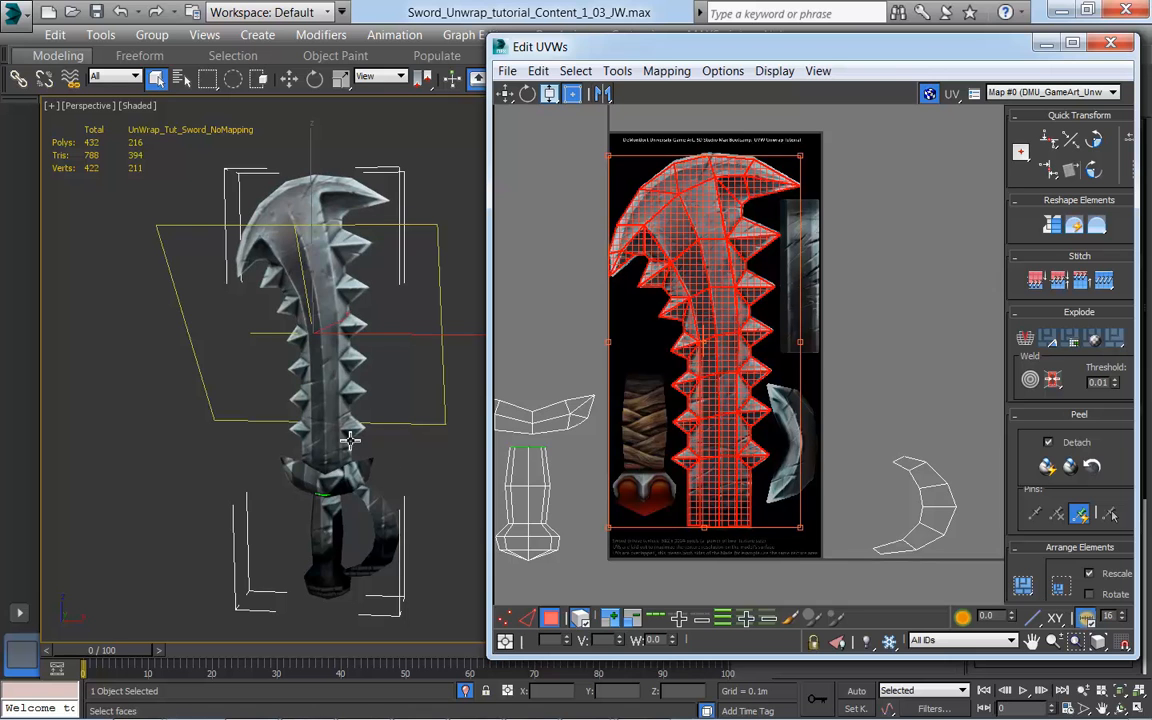
middle_click_drag(270, 464, 460, 470, "alt")
middle_click_drag(752, 481, 785, 497)
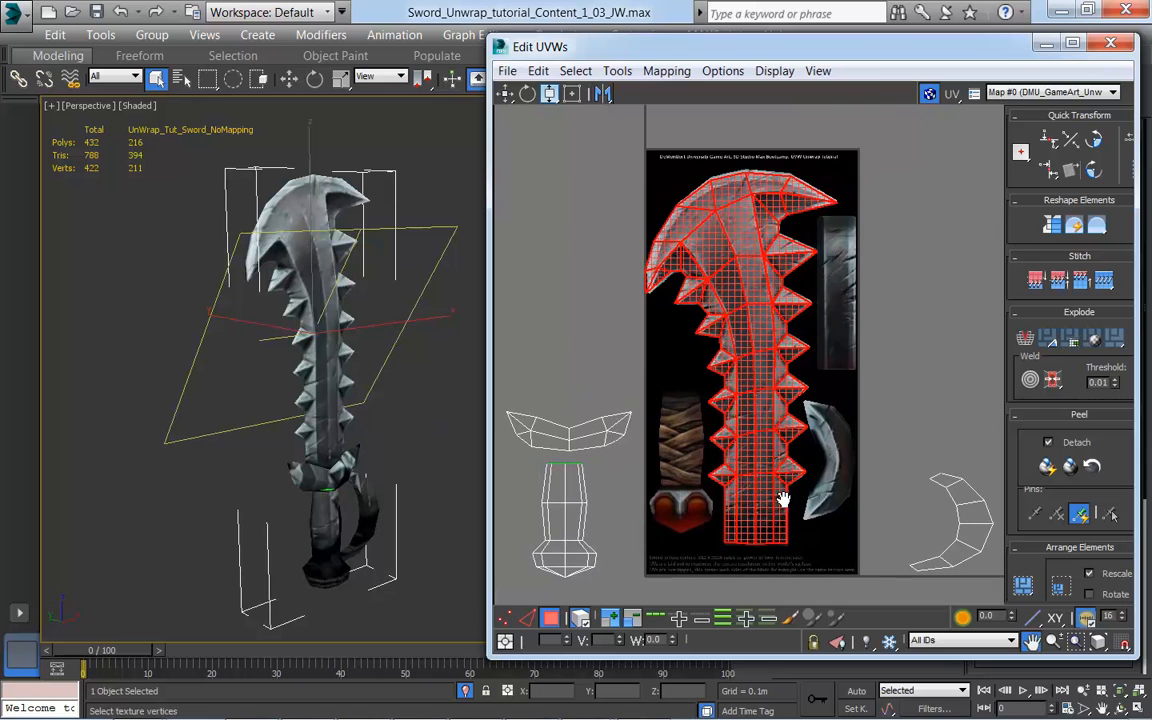
Step: Switch the UV editor from Freeform Mode back to vertical scaling and examine the blade's texture fit on the sword
left_click(571, 94)
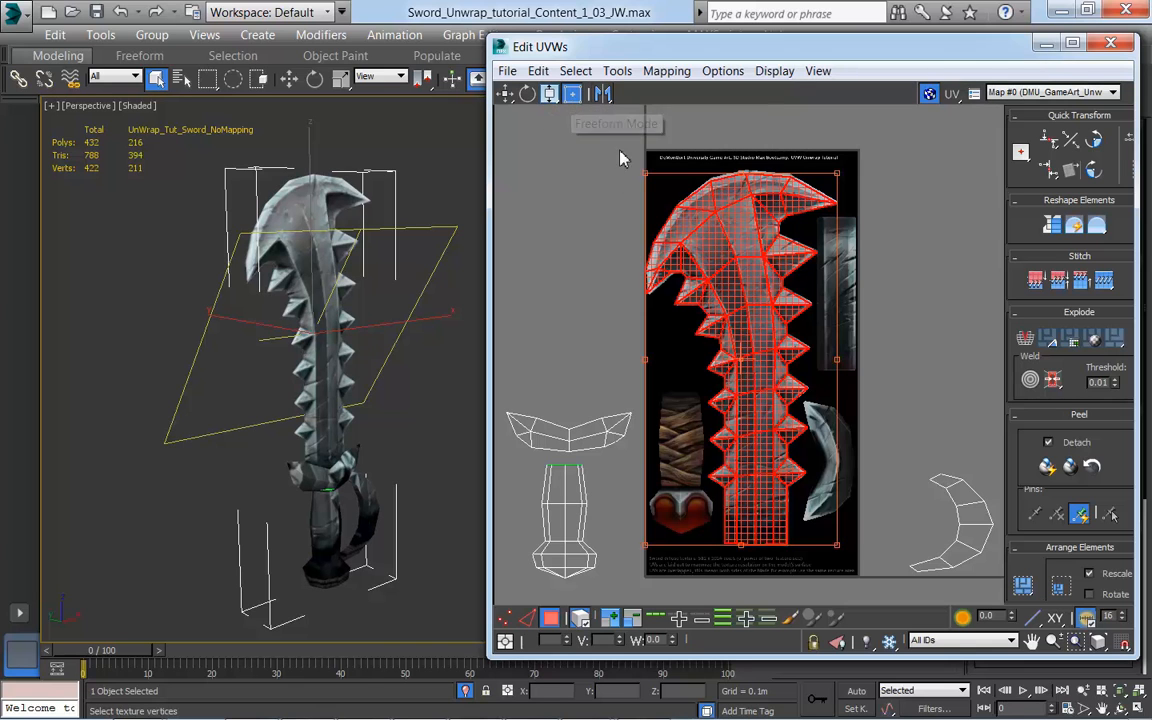
left_click(549, 93)
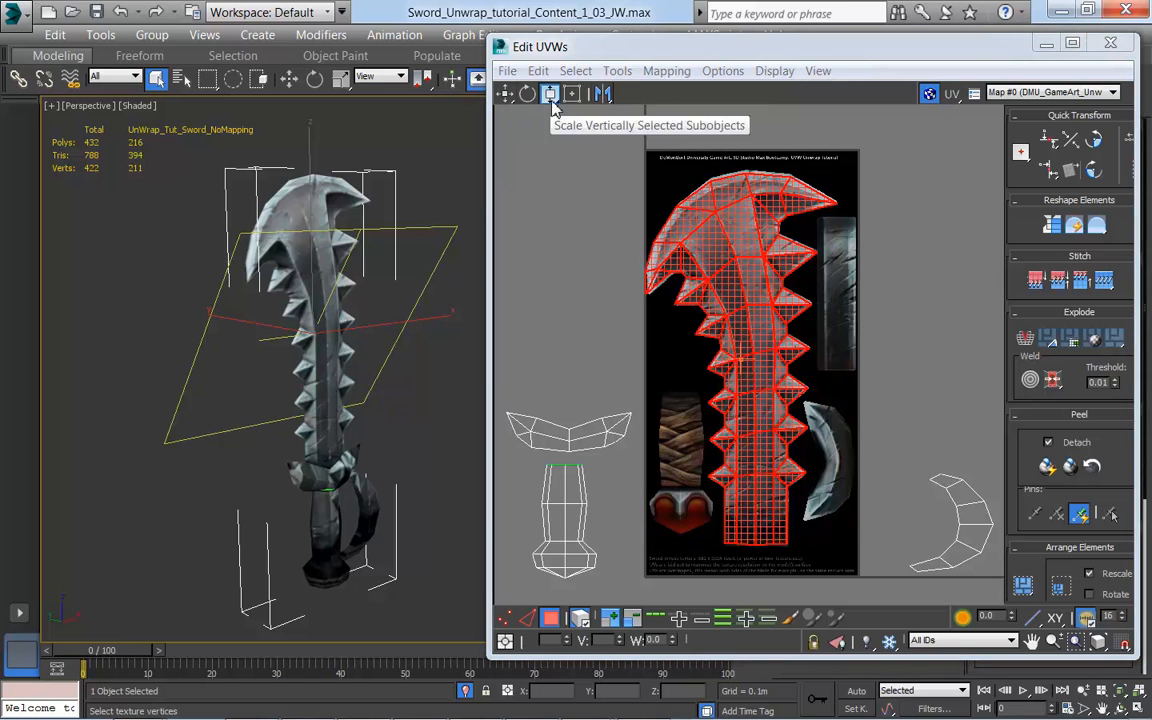
middle_click_drag(939, 501, 919, 472)
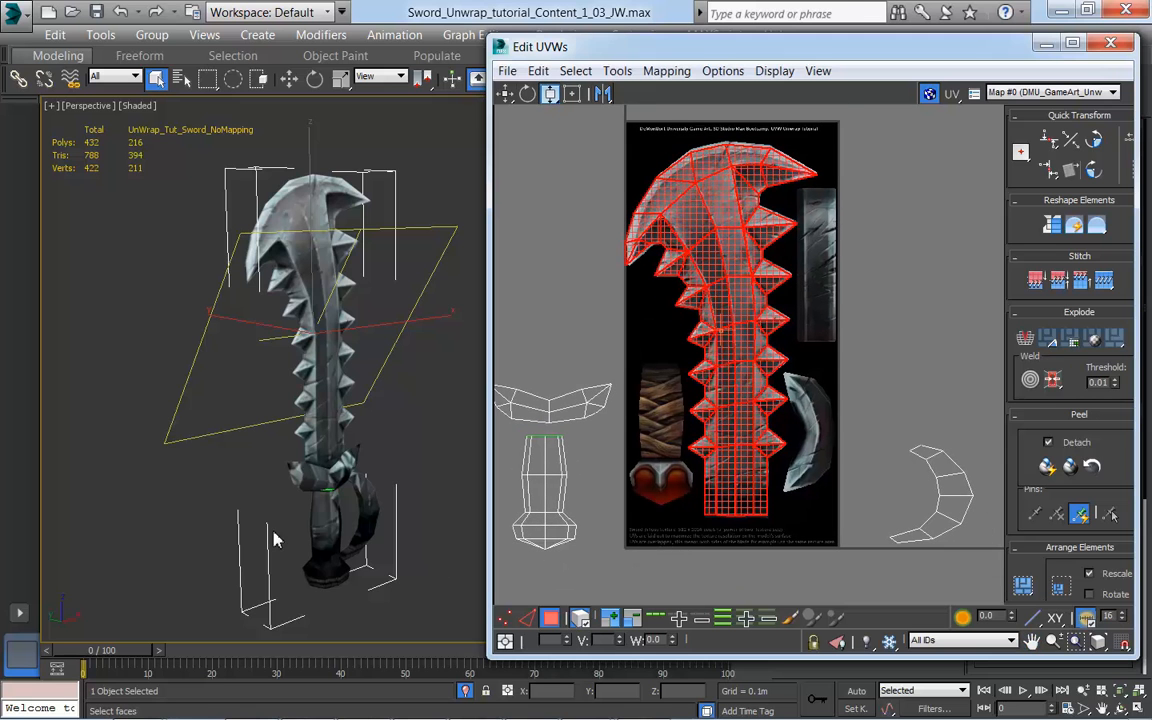
middle_click_drag(248, 477, 292, 472, "alt")
middle_click_drag(718, 463, 743, 463)
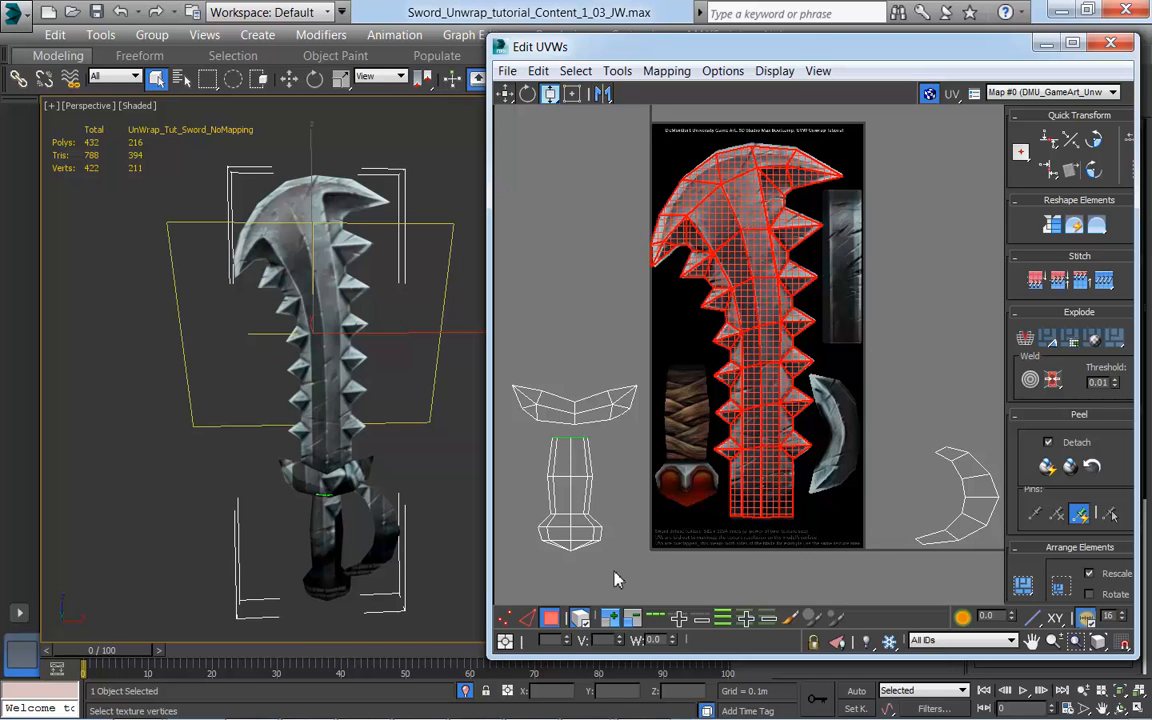
Step: Select all of the handle's faces by growing the selection from one face picked on the sword model
middle_click_drag(574, 562, 580, 528)
middle_click_drag(420, 570, 434, 524)
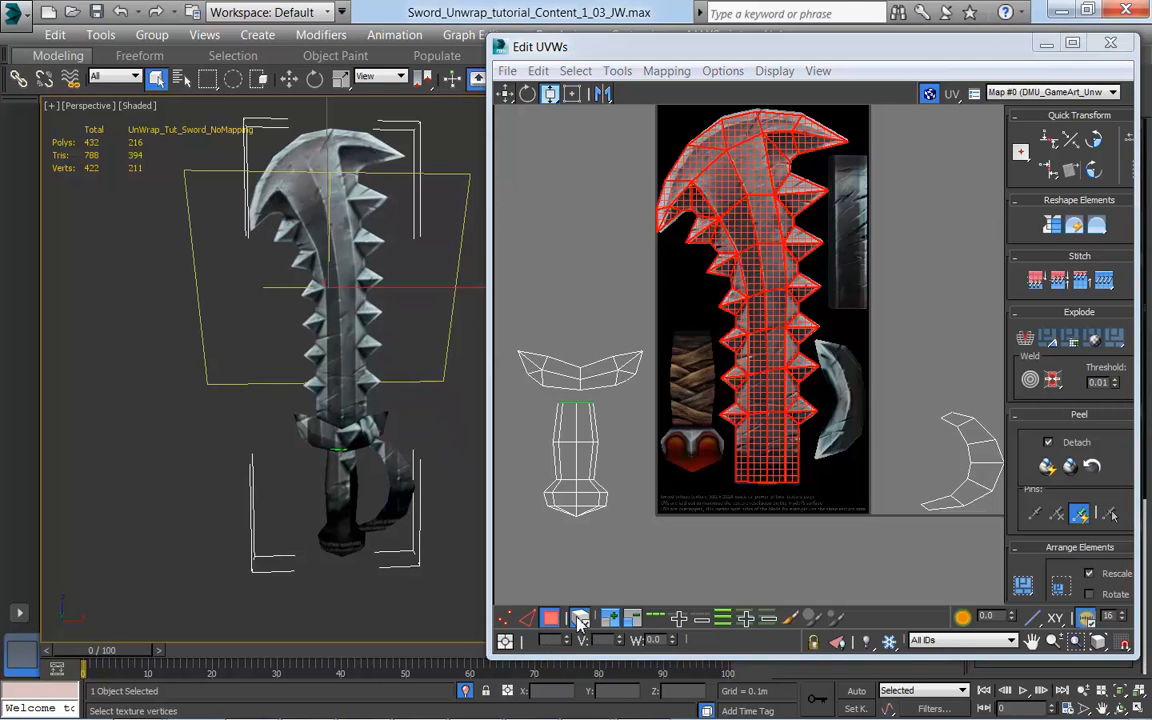
left_click(343, 483)
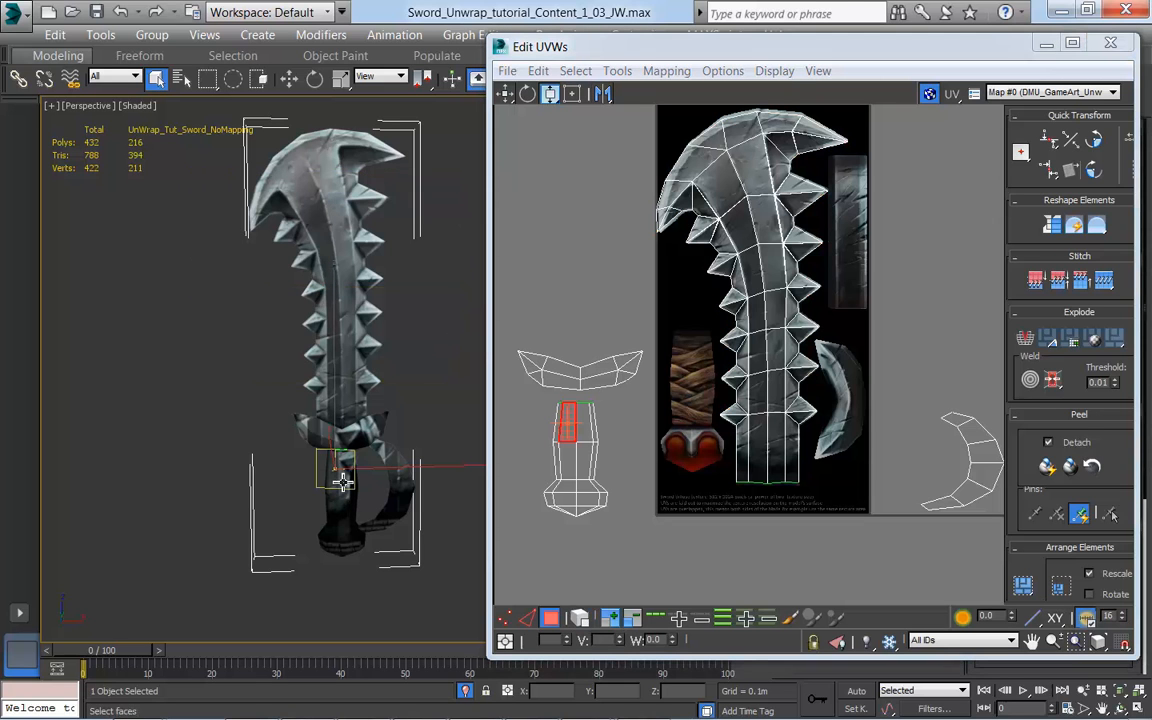
key("F2")
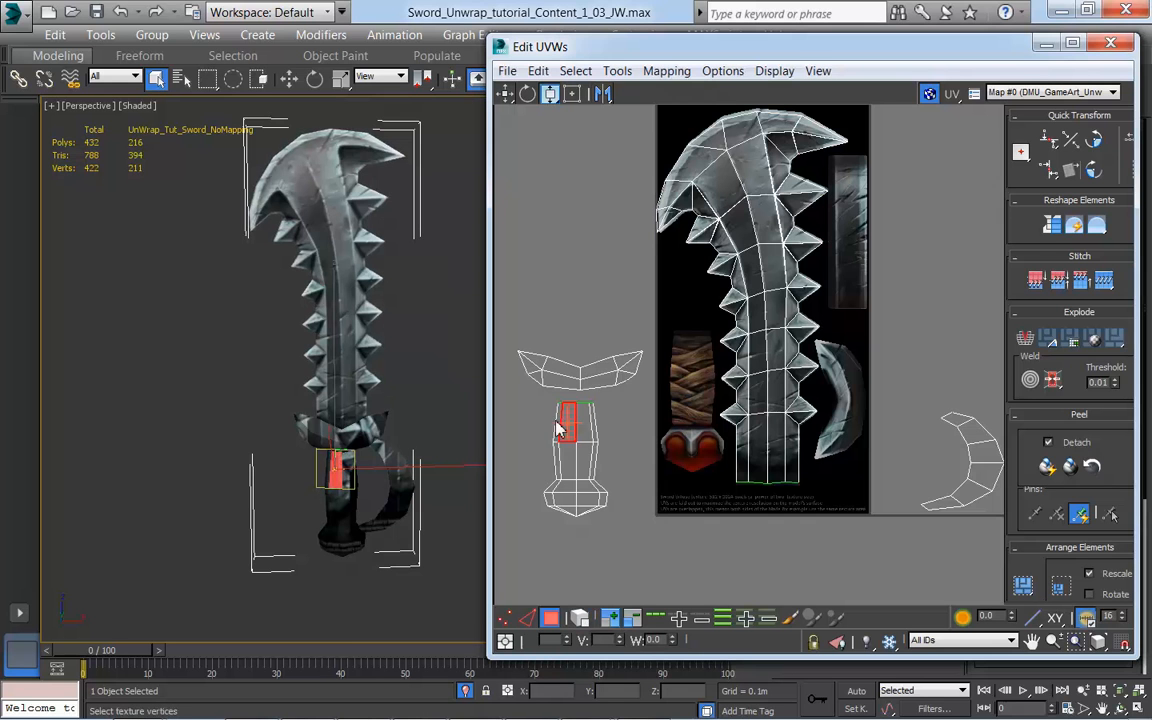
middle_click_drag(641, 517, 652, 557)
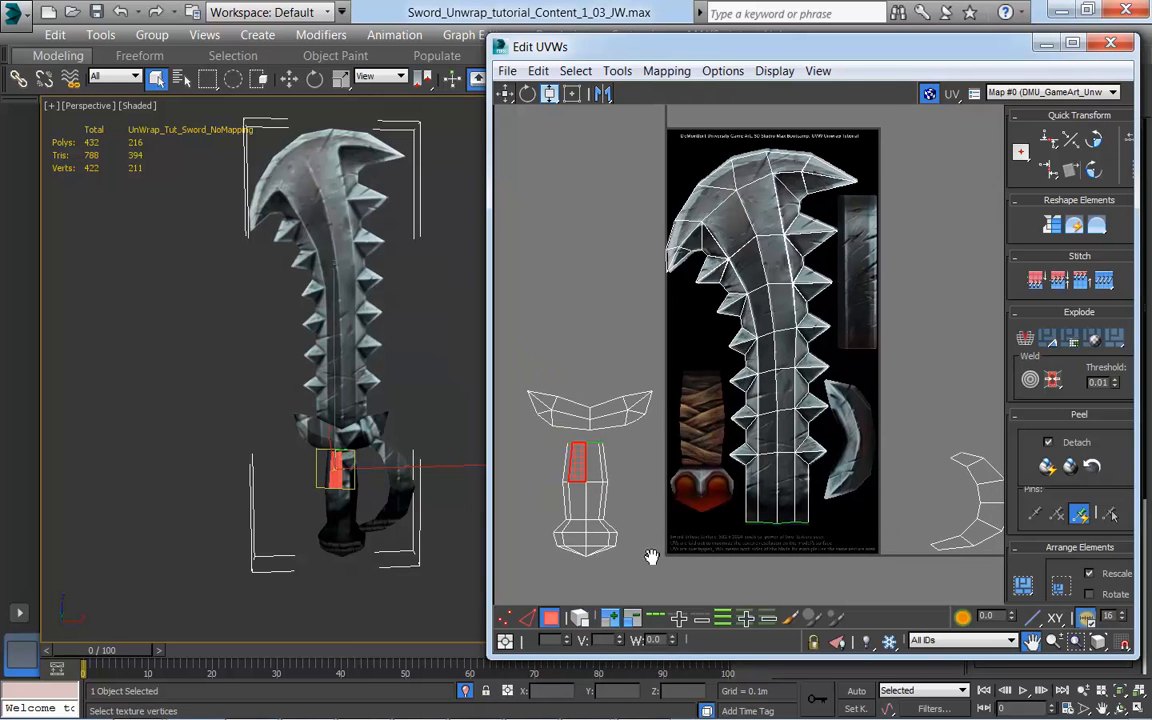
left_click(611, 620)
left_click(611, 620)
left_click(611, 620)
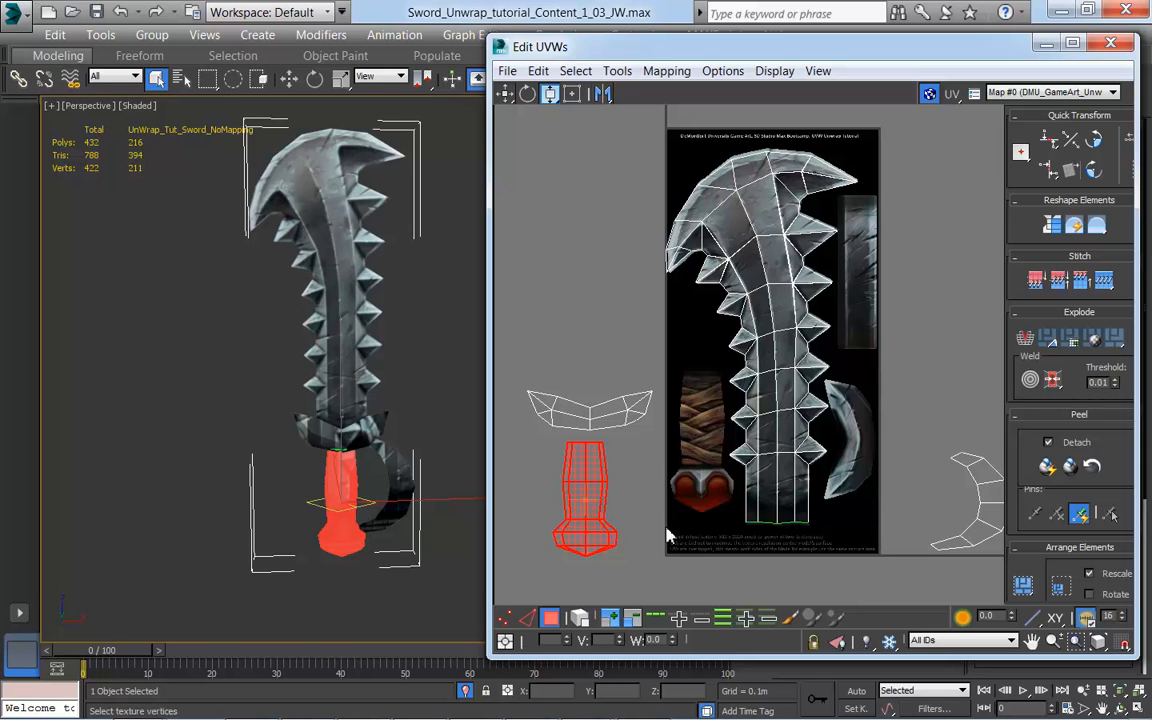
key("F2")
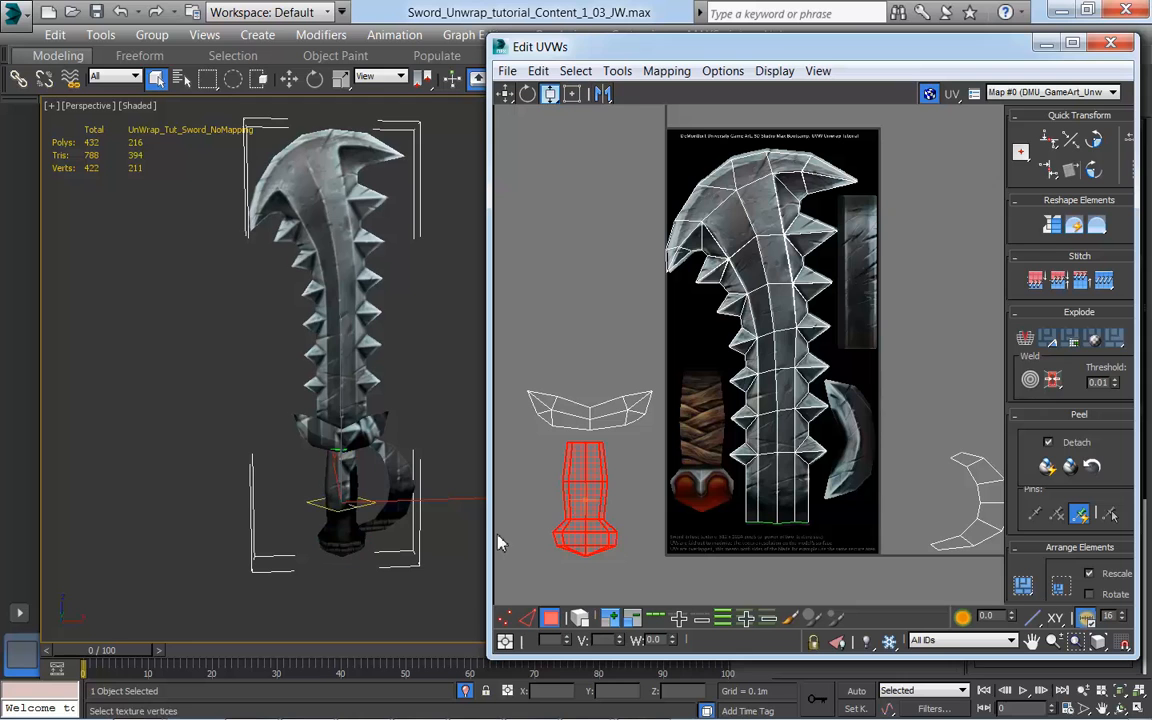
Step: Move the handle's UVs onto the painted handle in Freeform Mode and stretch their bounding box vertically to fit
middle_click_drag(648, 560, 630, 522)
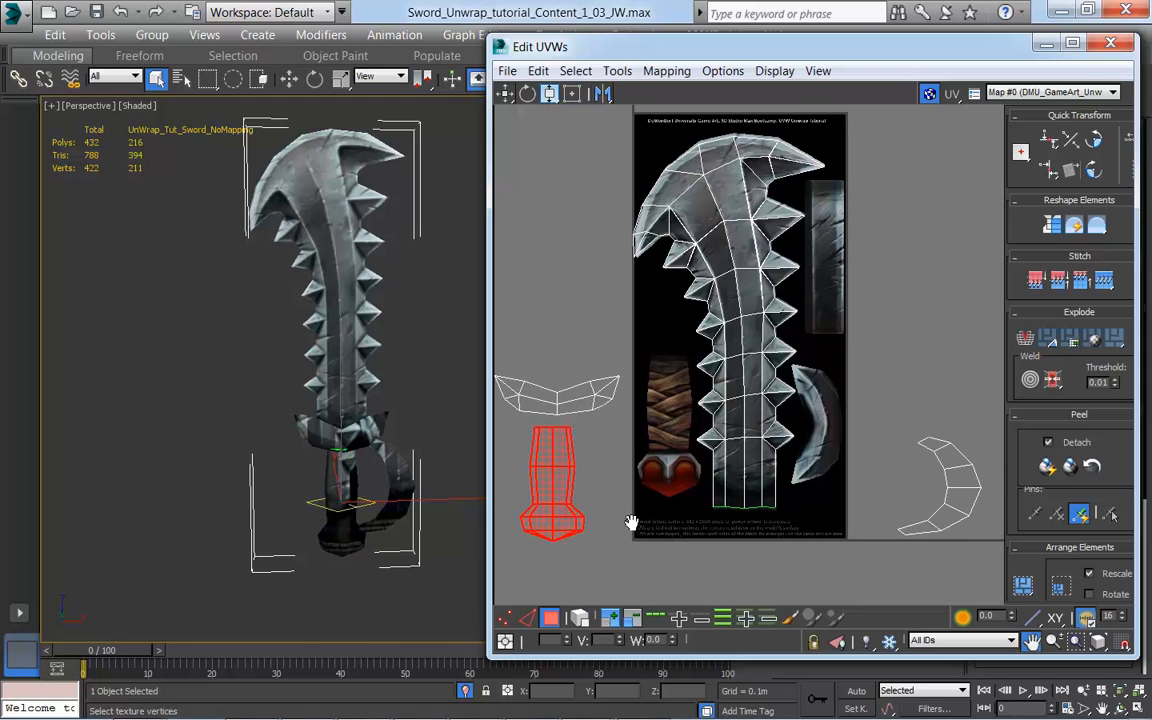
left_click(573, 96)
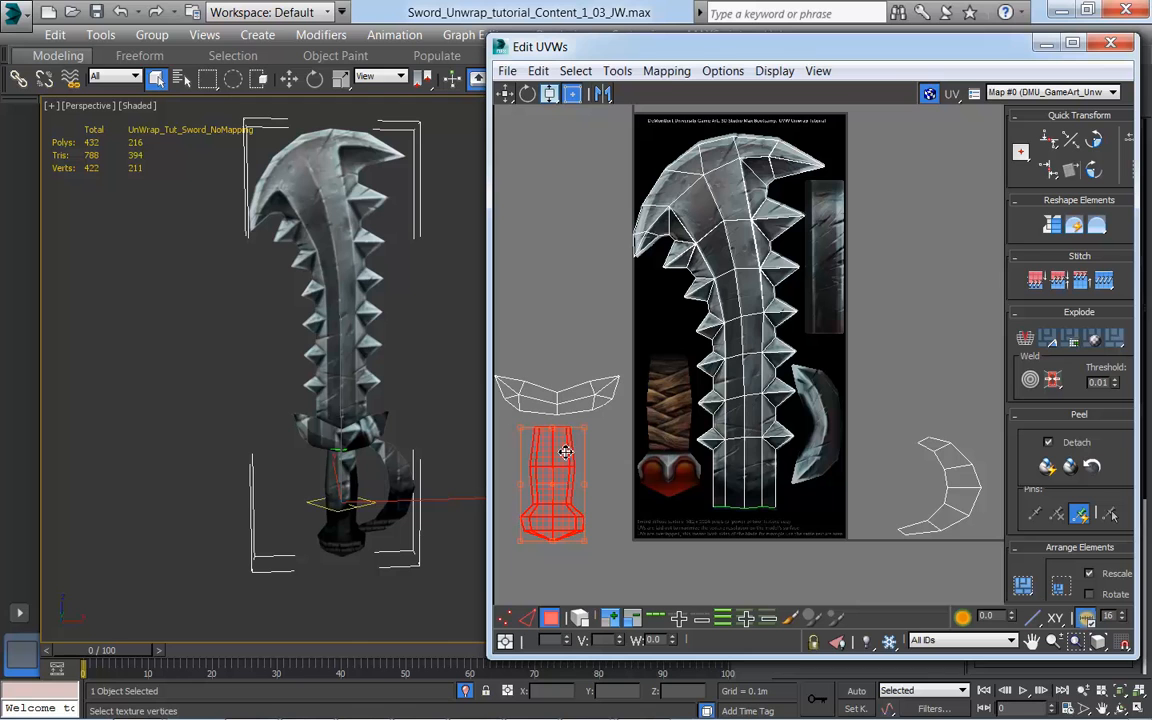
left_click_drag(567, 460, 686, 412)
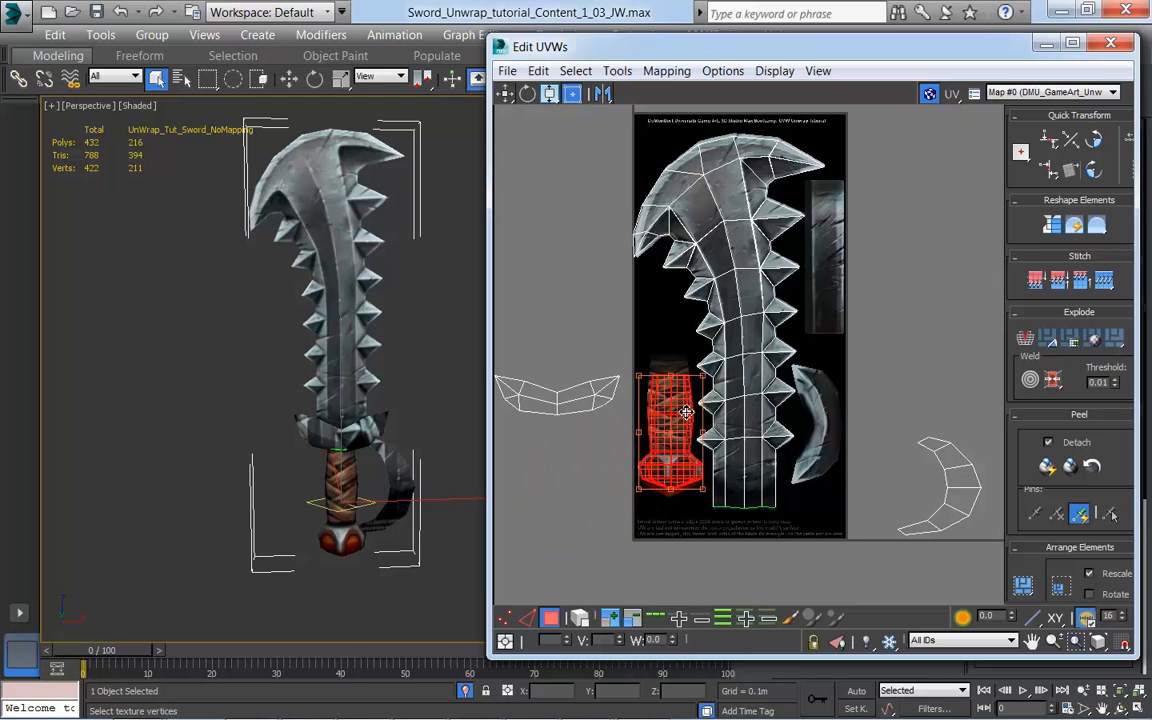
left_click_drag(704, 494, 703, 496)
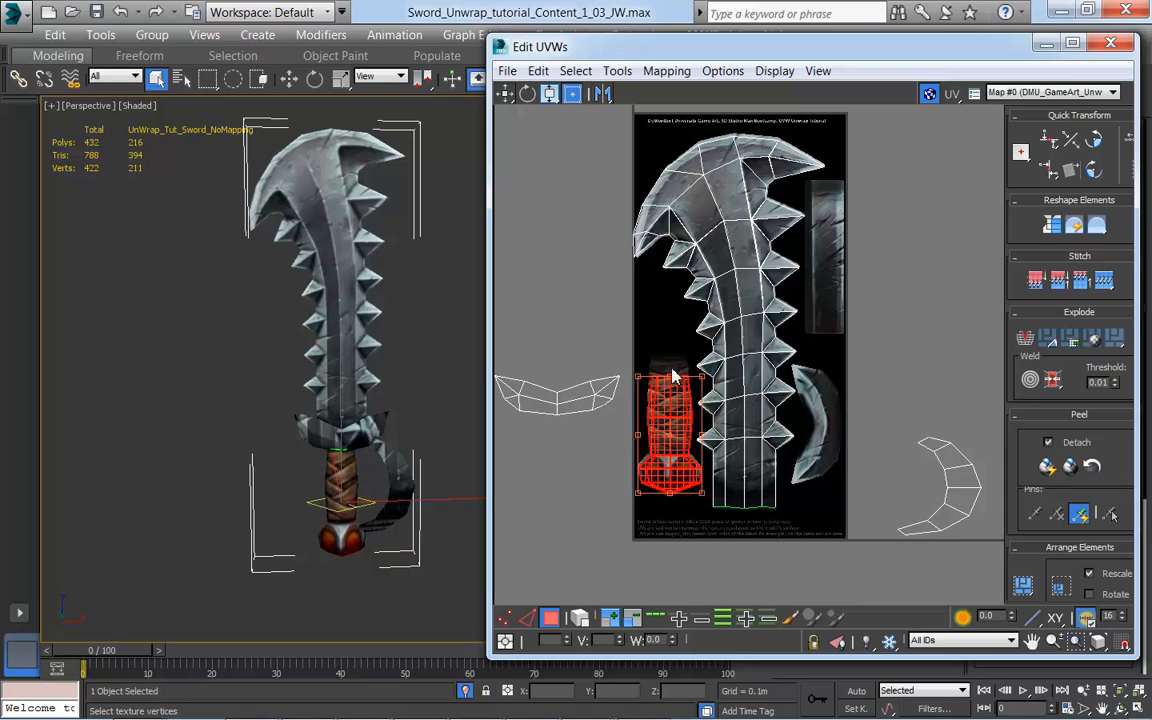
left_click_drag(641, 384, 643, 368)
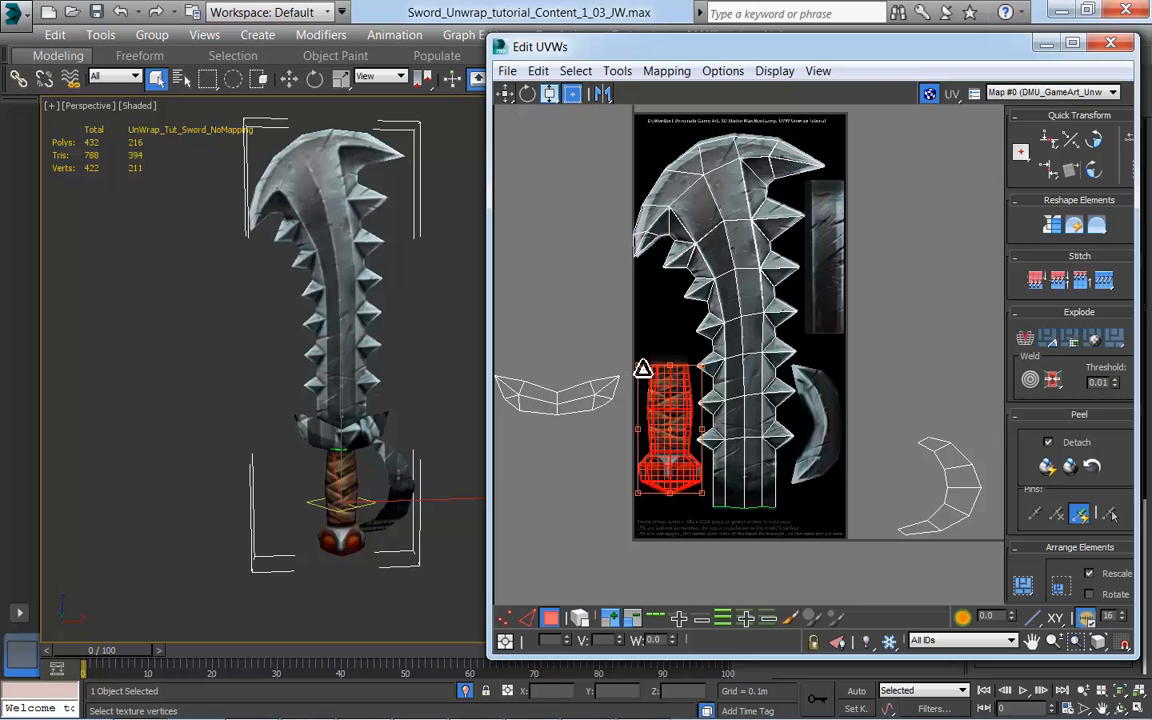
middle_click_drag(278, 506, 180, 509, "alt")
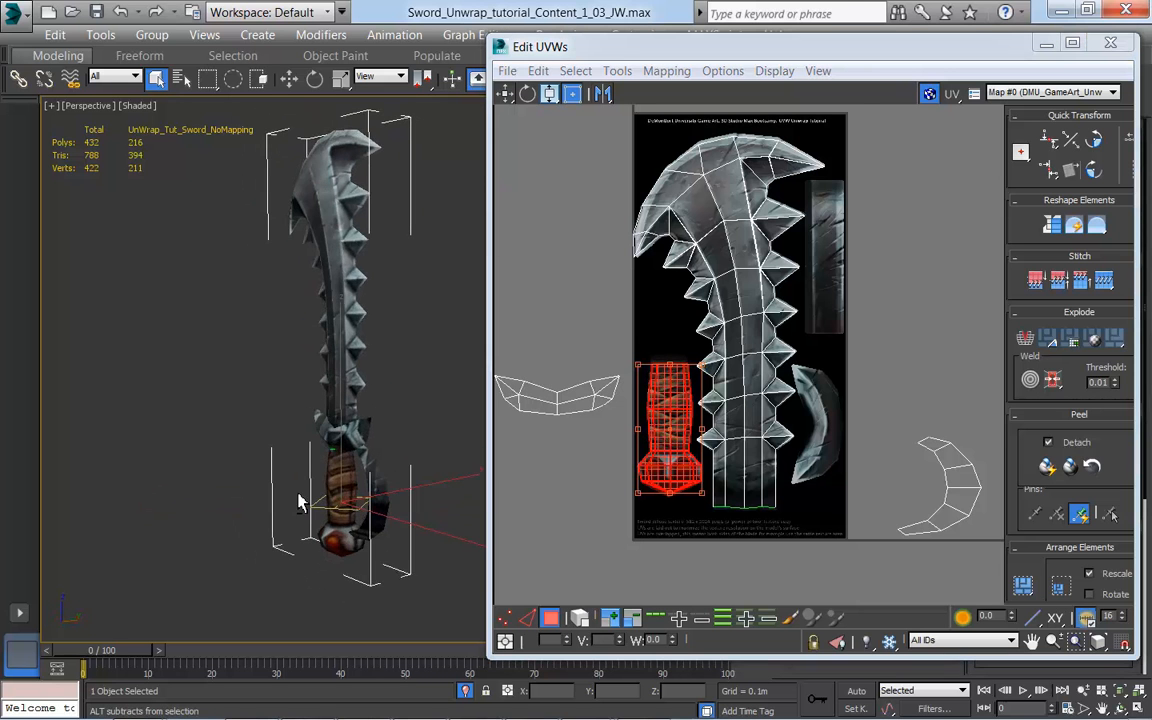
Step: Narrow the handle's UV bounding box slightly at its lower corner to fit the painted pommel, and check the fit on the model
scroll(783, 487, "up", 3)
middle_click_drag(729, 475, 813, 466)
scroll(796, 477, "up", 3)
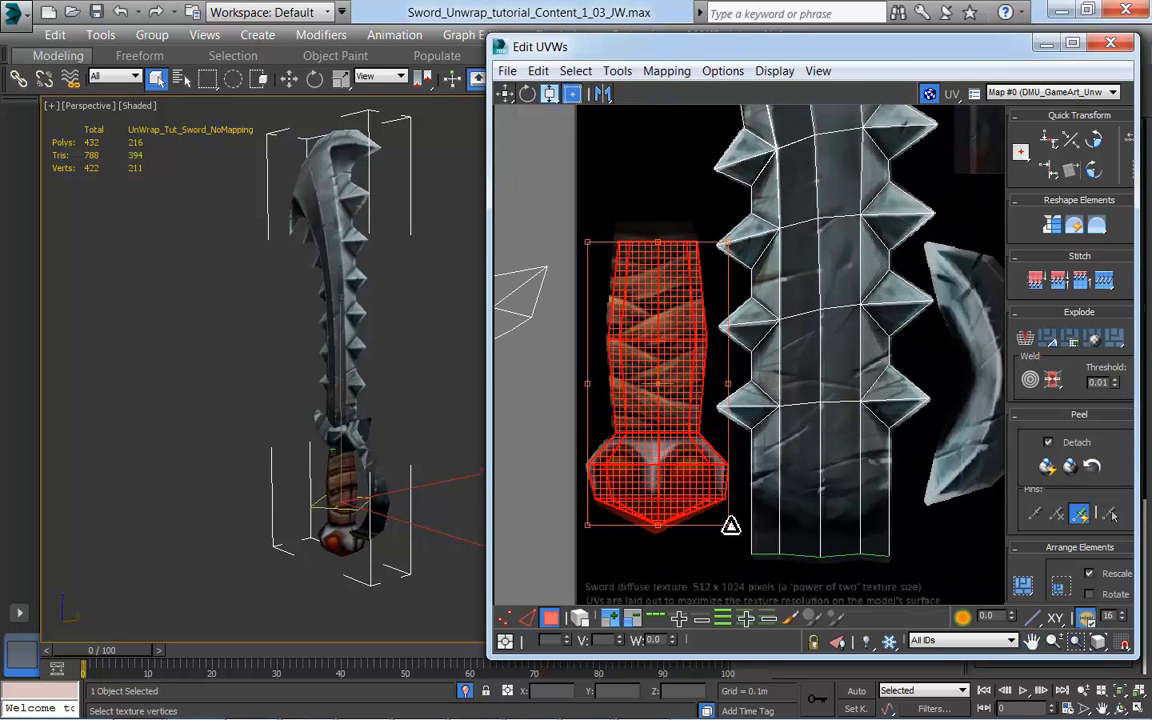
left_click_drag(730, 525, 728, 525)
mouse_move(329, 514)
middle_mouse_down("alt")
mouse_move(437, 494)
mouse_move(349, 503)
middle_mouse_up("alt")
scroll(349, 503, "up", 8)
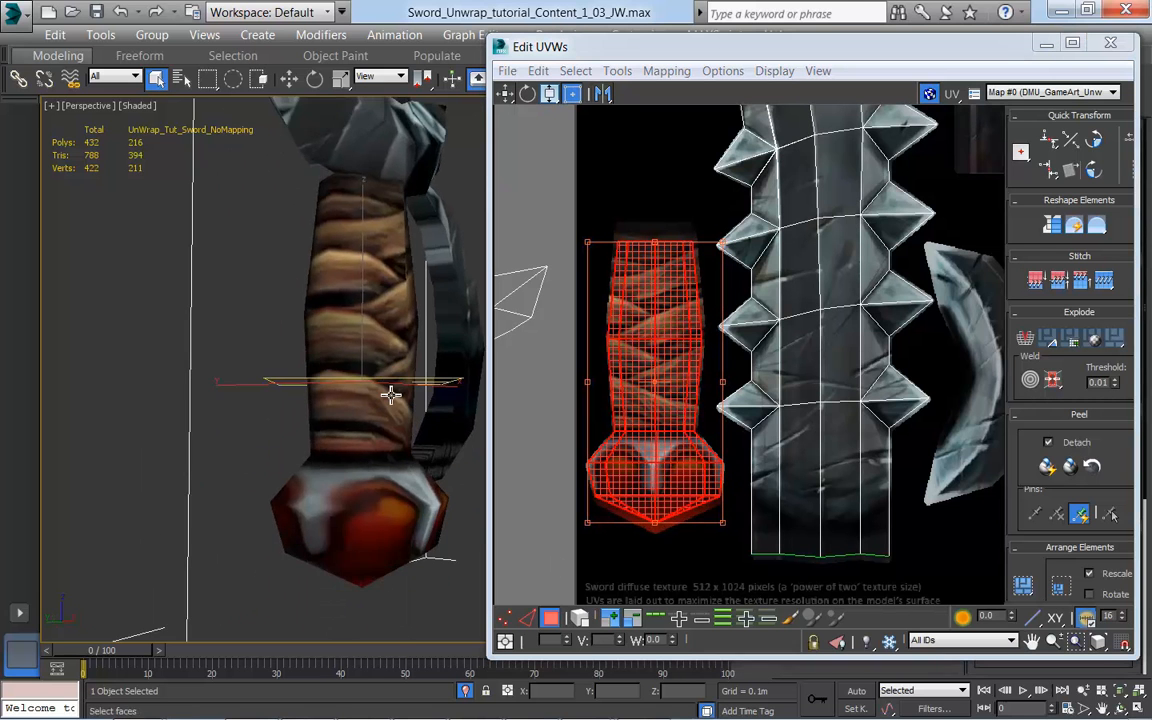
middle_click_drag(401, 409, 314, 500, "alt")
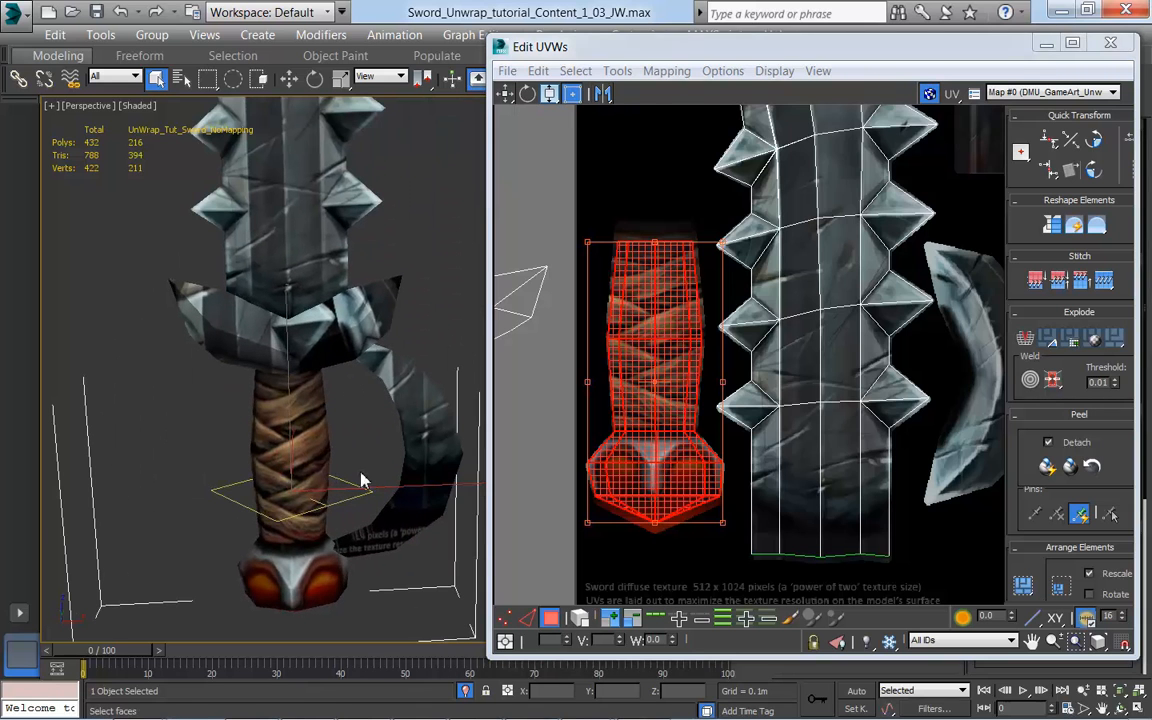
Step: Clear the handle selection and examine how its UVs line up with the painted handle and look on the whole sword
scroll(748, 465, "down", 3)
scroll(748, 465, "down", 4)
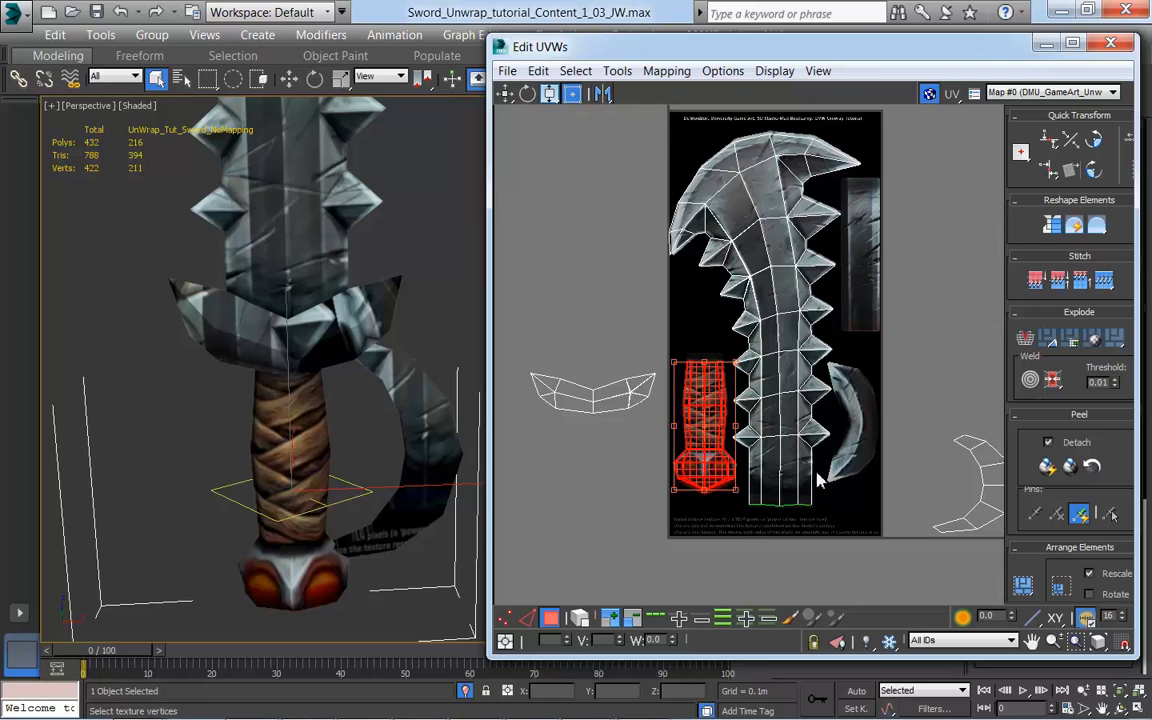
middle_click_drag(826, 470, 798, 510)
mouse_move(860, 457)
middle_mouse_down()
mouse_move(876, 469)
mouse_move(848, 450)
middle_mouse_up()
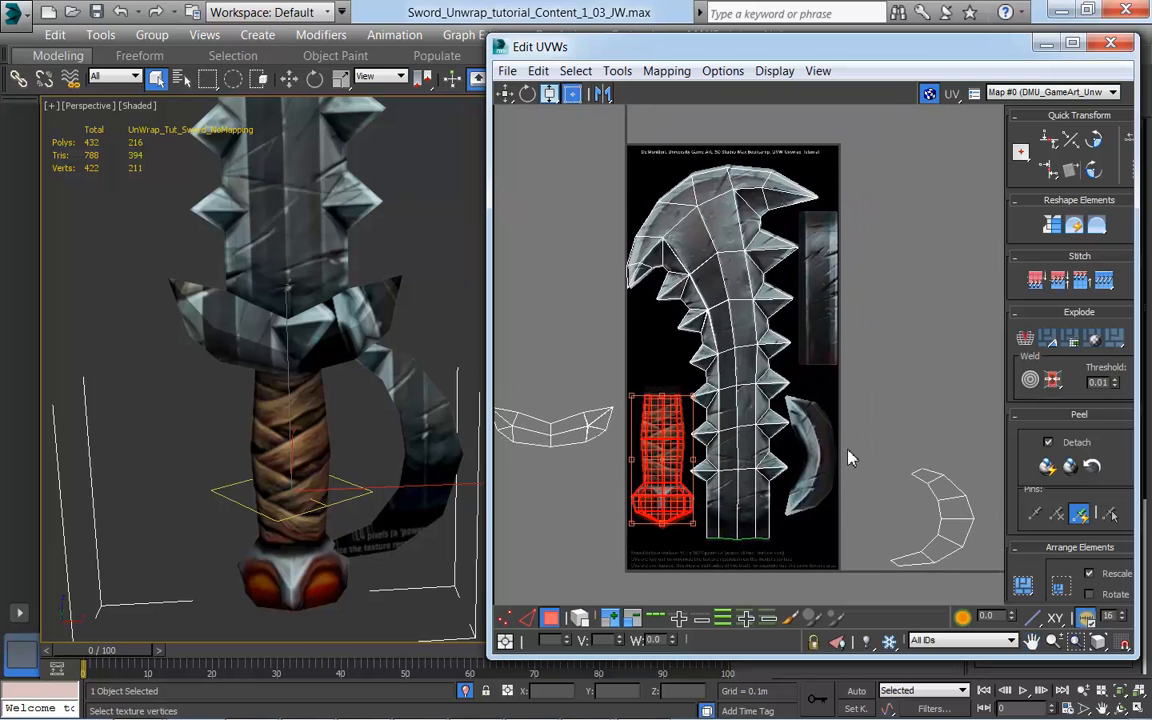
scroll(848, 458, "down", 1)
scroll(828, 493, "down", 2)
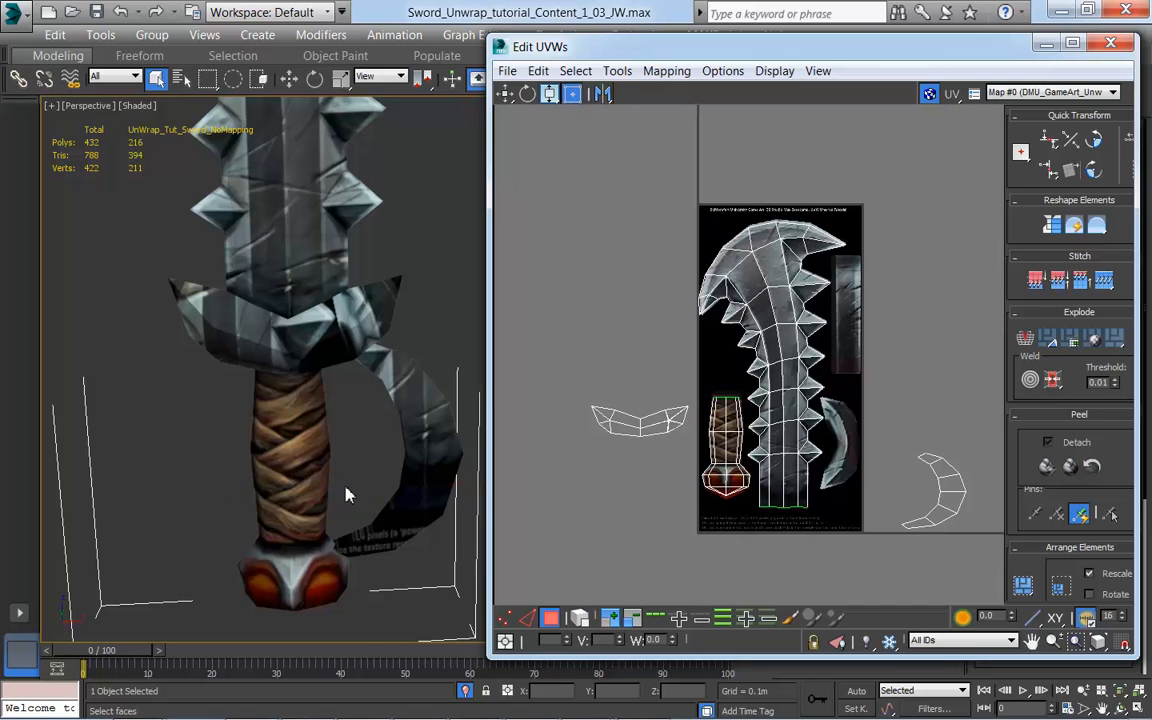
scroll(347, 494, "down", 1)
scroll(728, 466, "up", 4)
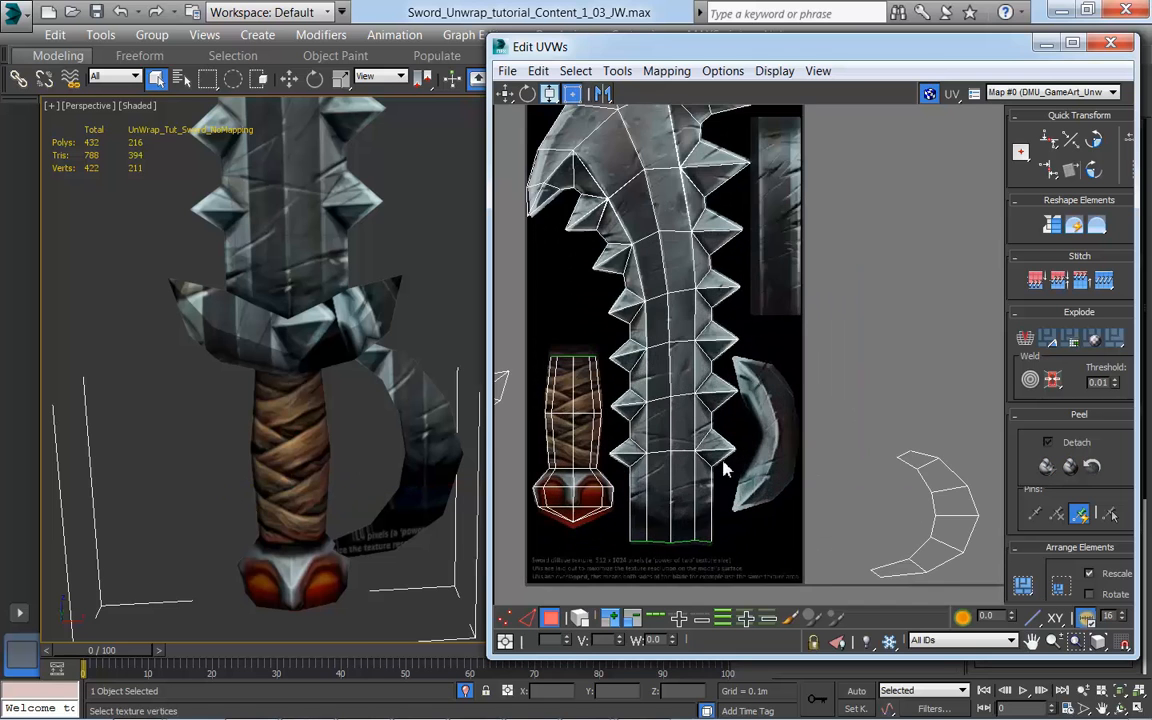
scroll(843, 505, "down", 1)
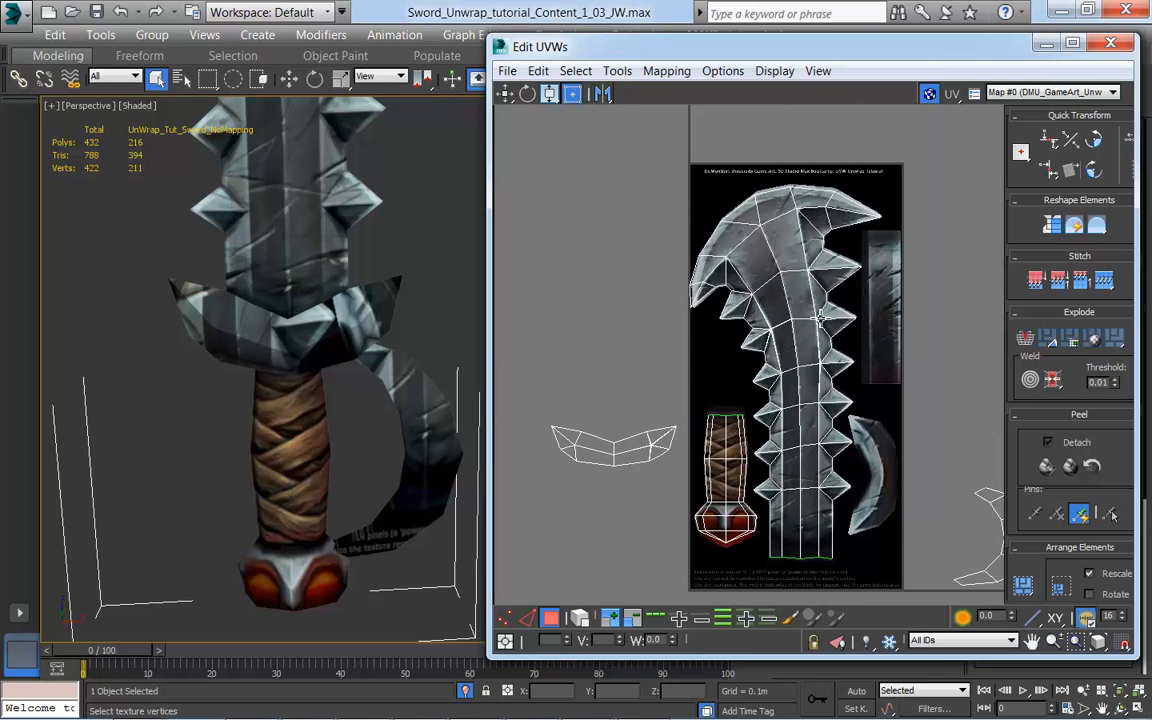
left_click(725, 528)
middle_click_drag(447, 478, 391, 449, "alt")
scroll(391, 445, "down", 4)
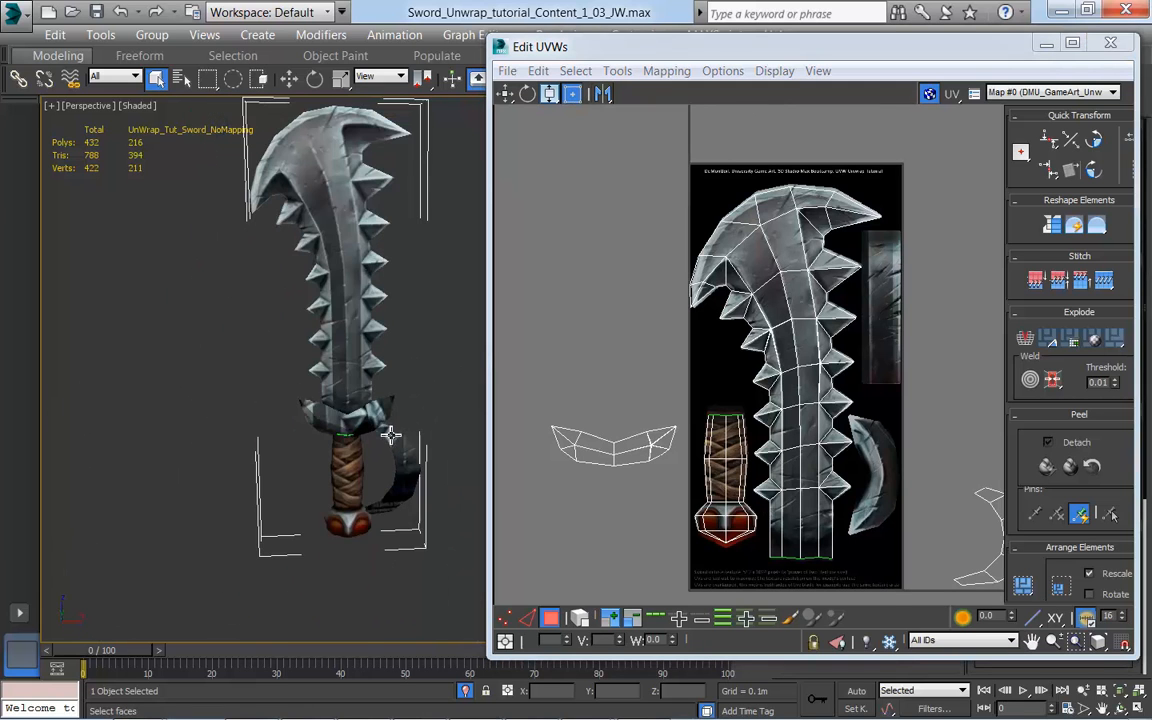
middle_click_drag(417, 352, 226, 270, "alt")
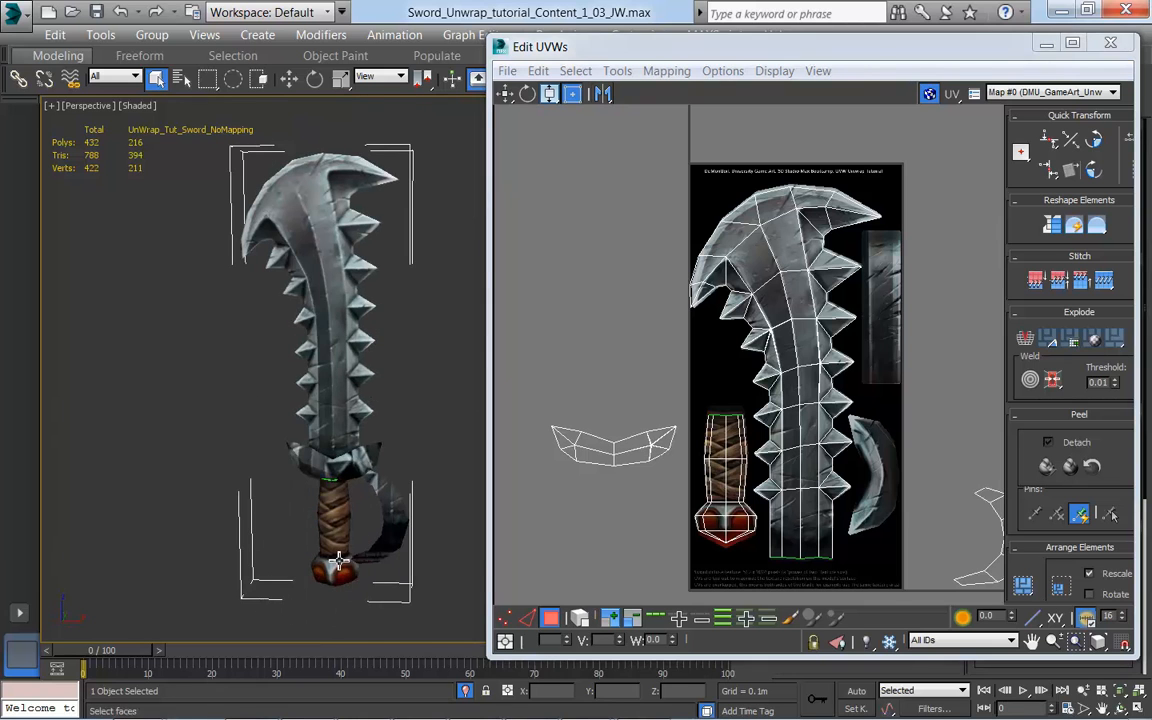
Step: Try selecting the crossguard's UVs from a single face and by element, and clear the selection
middle_click_drag(818, 522, 785, 478)
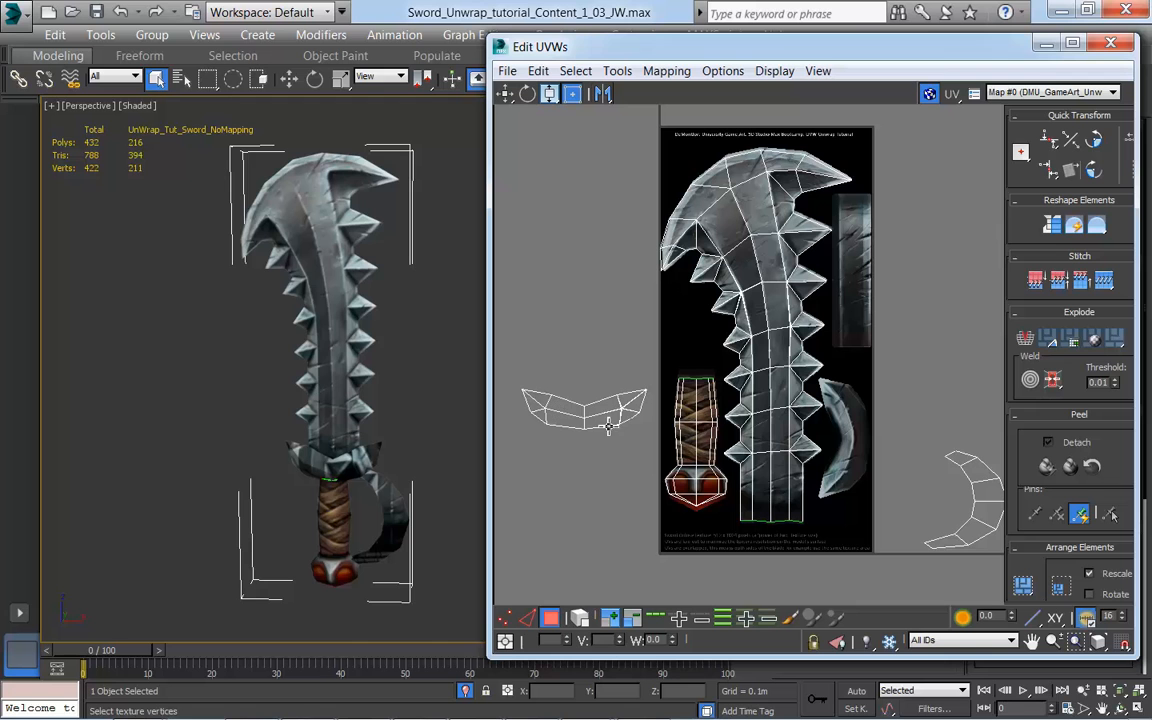
mouse_move(745, 518)
middle_mouse_down()
mouse_move(773, 512)
mouse_move(759, 524)
middle_mouse_up()
left_click(571, 421)
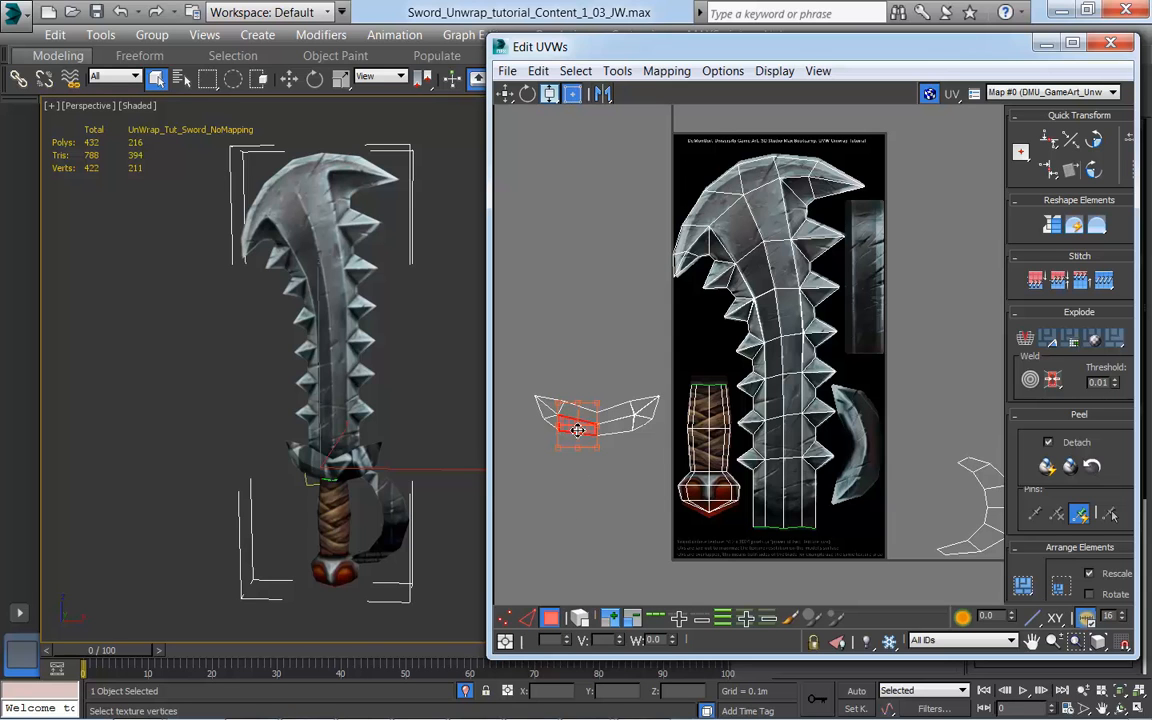
left_click(609, 618)
left_click(536, 454)
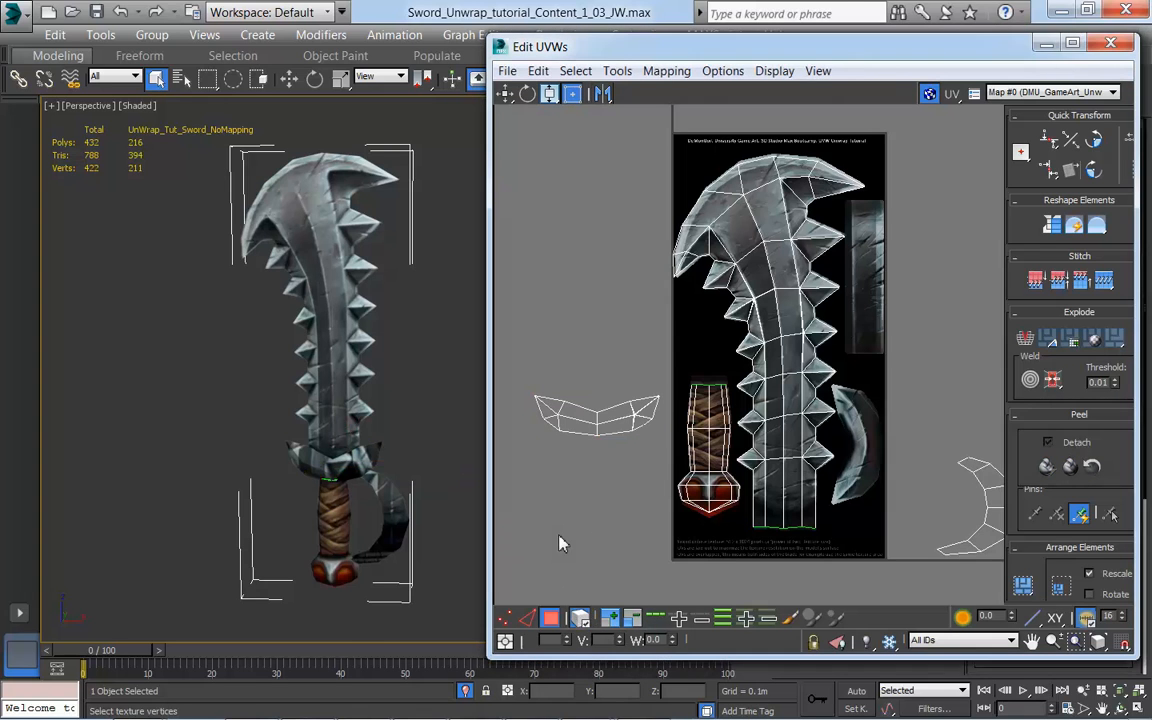
left_click_drag(536, 427, 531, 427)
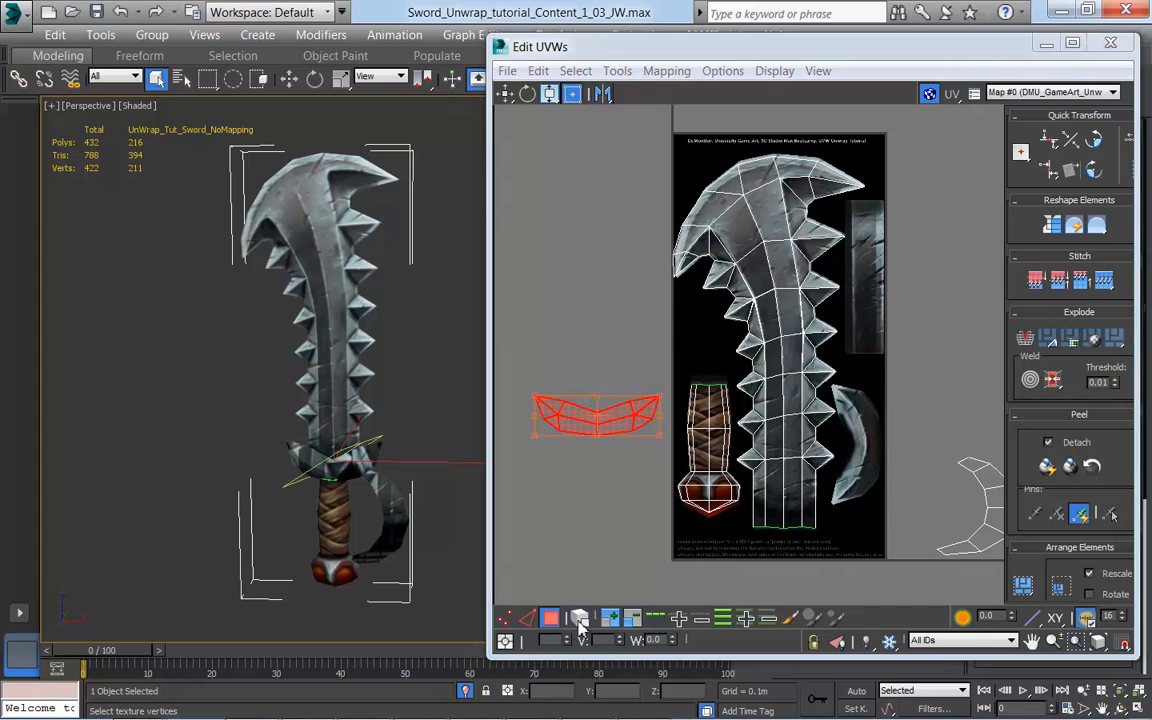
left_click(520, 378)
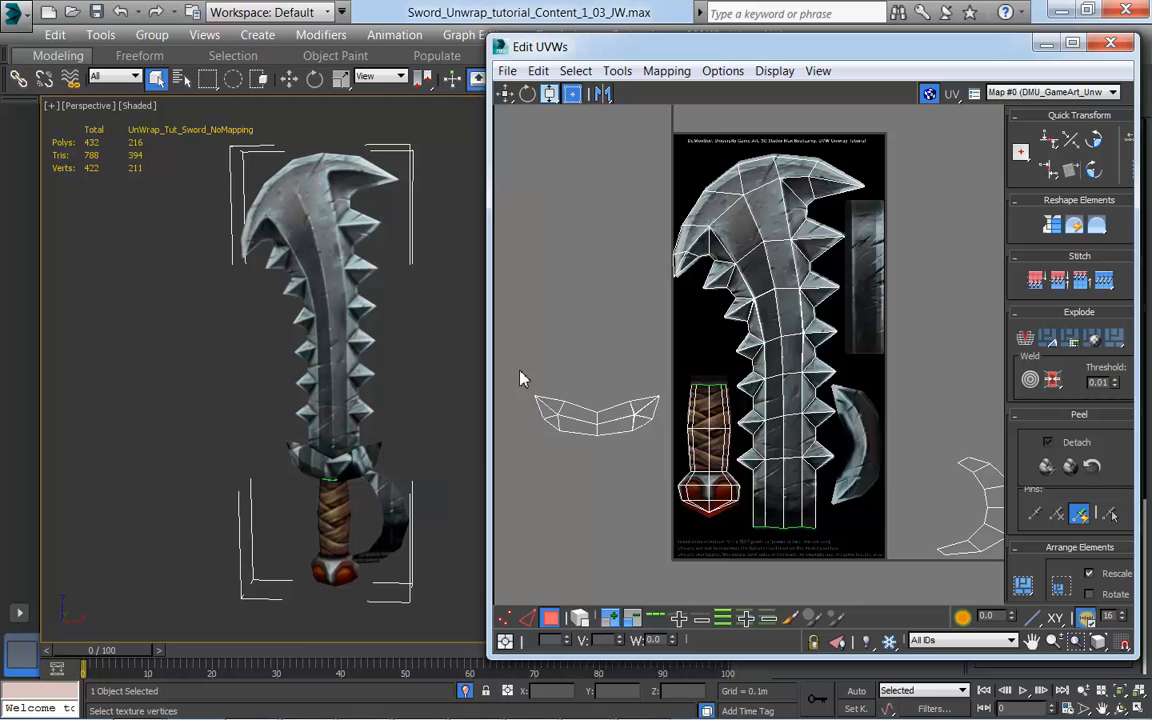
Step: Select the whole crossguard in the UV layout and move it over the curved painted guard beside the blade
left_click(606, 432)
middle_click_drag(598, 546, 581, 442)
left_click_drag(540, 396, 812, 417)
middle_click_drag(879, 481, 833, 517)
scroll(902, 469, "up", 3)
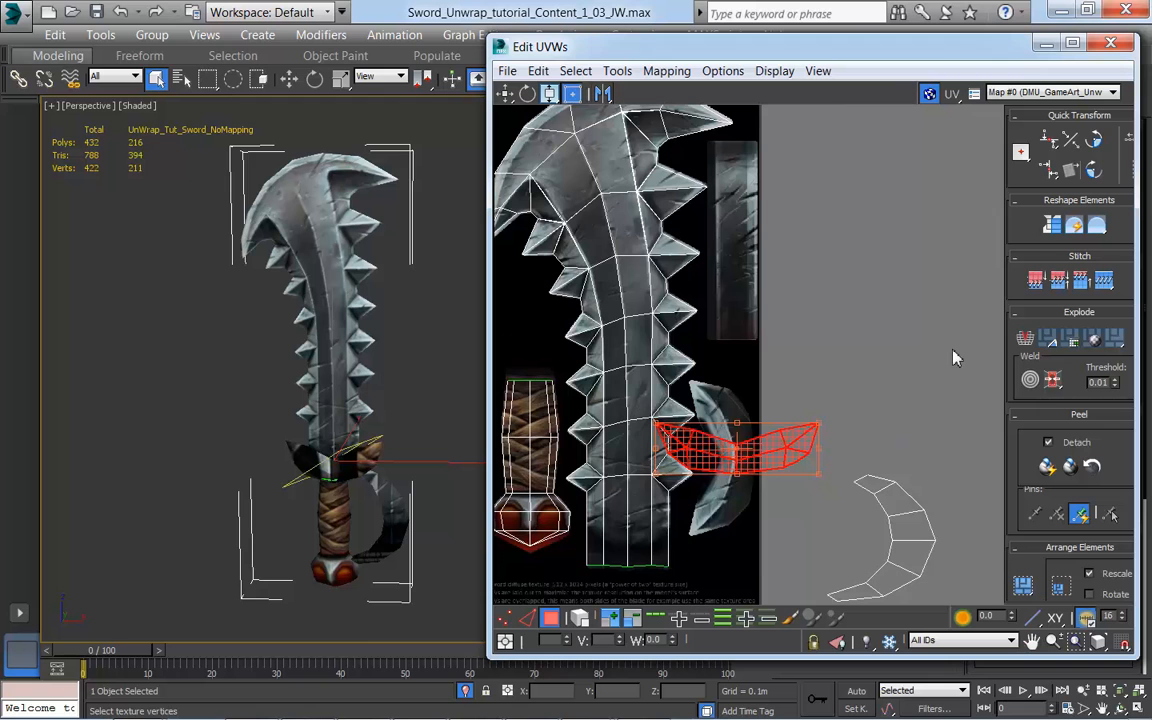
Step: Try rotating the crossguard's UVs freehand to the painted guard's upright orientation, and undo the rotation
left_click(527, 93)
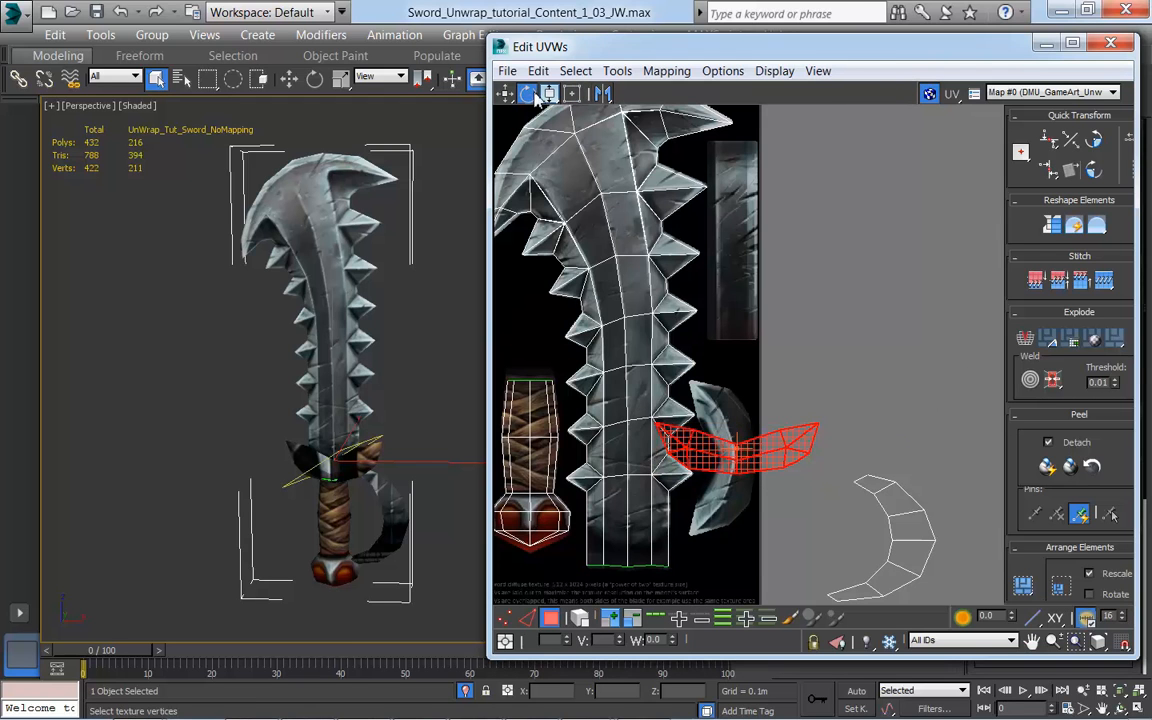
left_click_drag(788, 445, 722, 376)
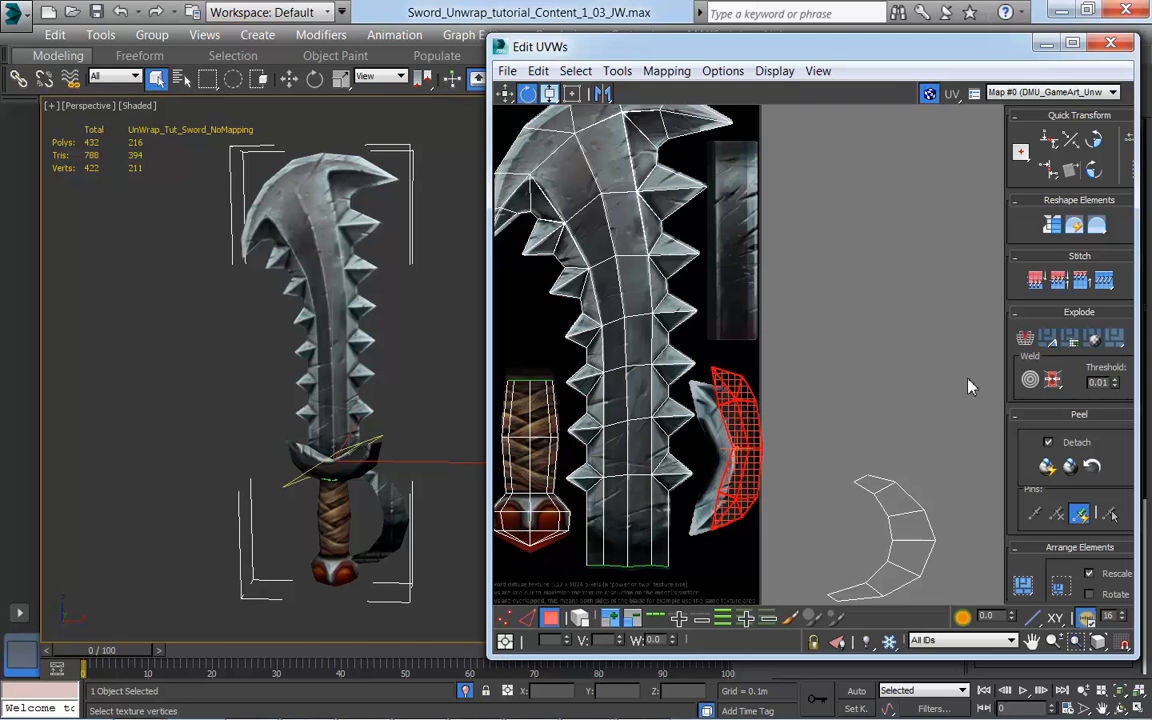
key("ctrl+z")
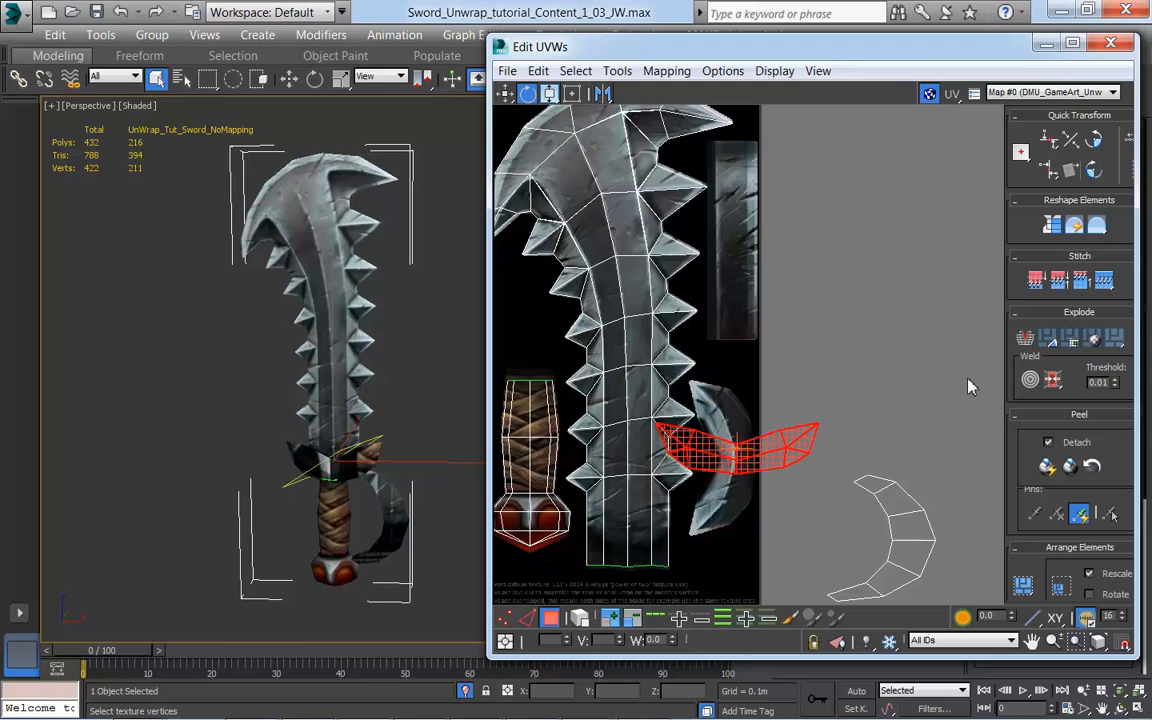
Step: Rotate the crossguard's UVs with Rotate -90 around Pivot until their curve faces the same way as the painted guard
left_click(1096, 143)
left_click(1098, 146)
left_click(1098, 146)
left_click(1098, 146)
left_click(1098, 146)
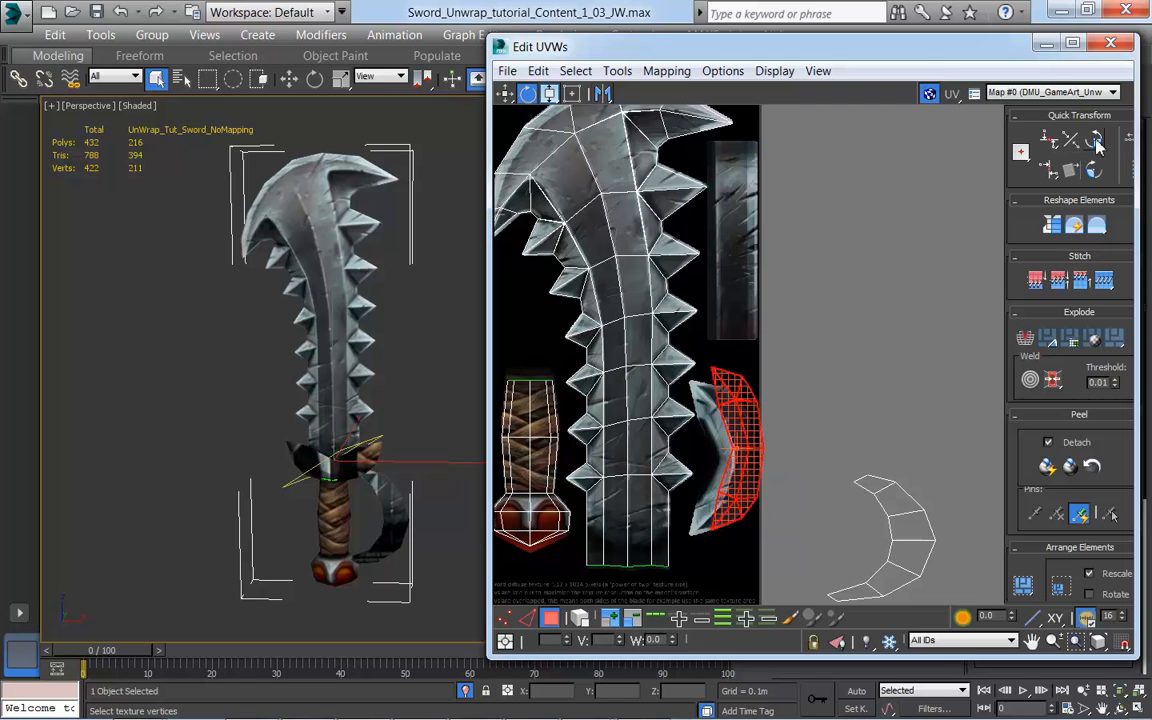
middle_click_drag(840, 497, 865, 473)
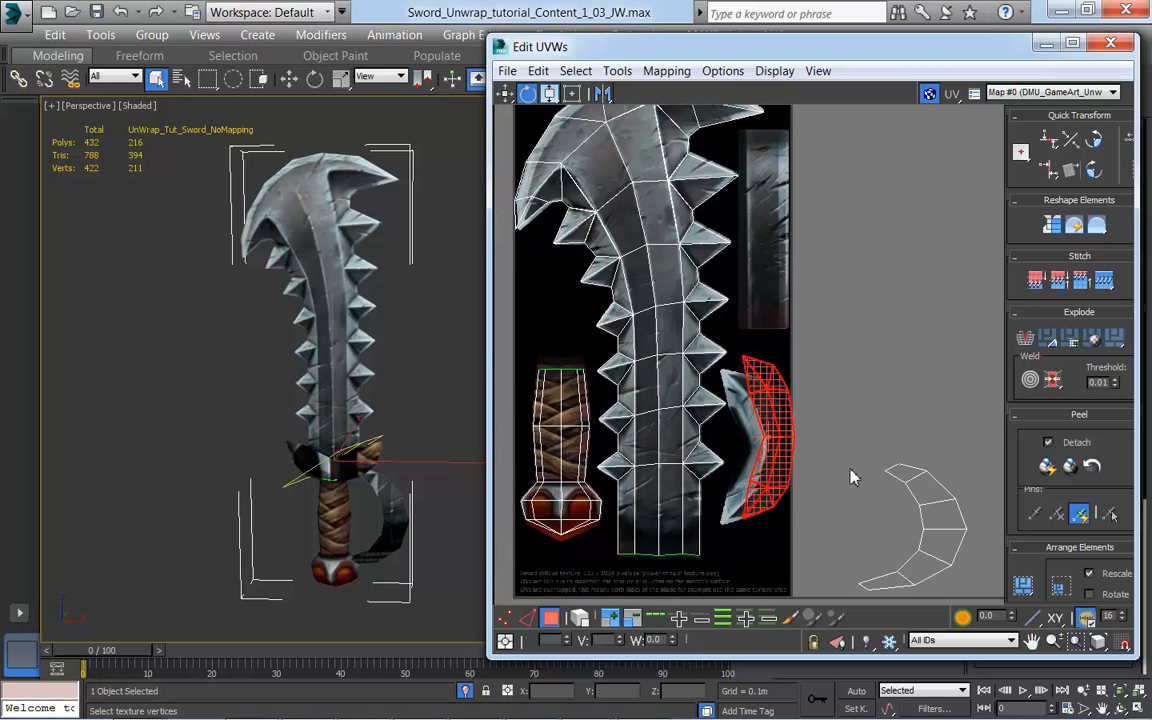
scroll(851, 477, "up", 2)
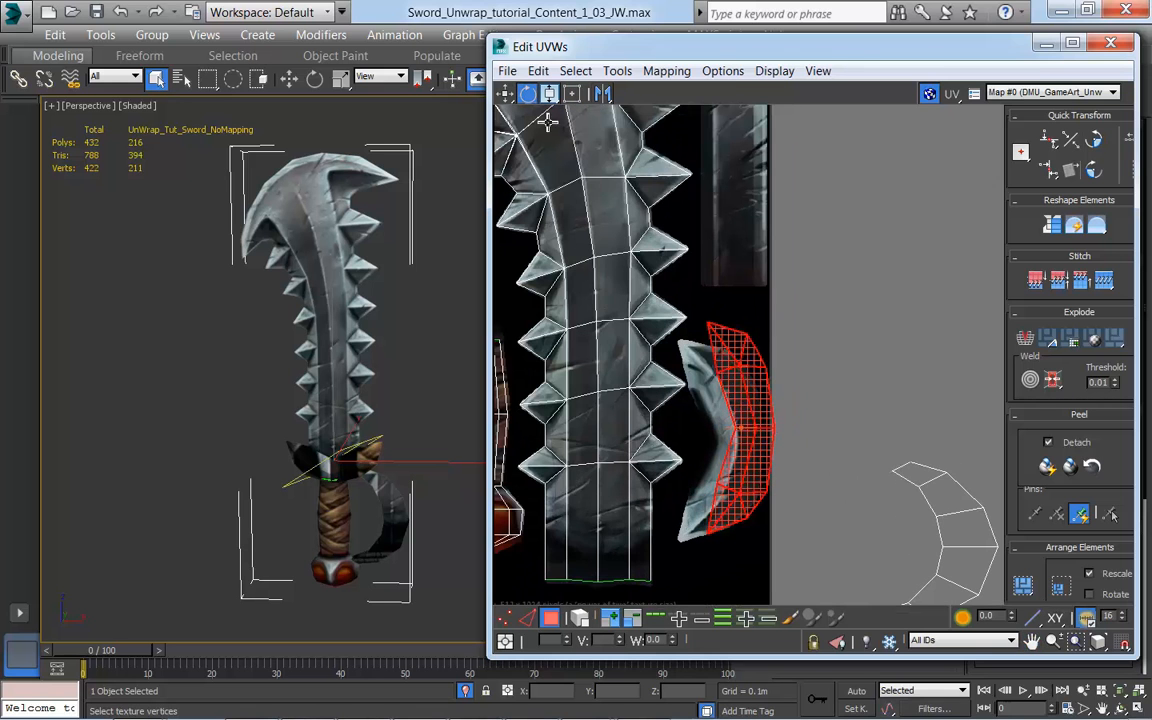
middle_click_drag(899, 431, 958, 420)
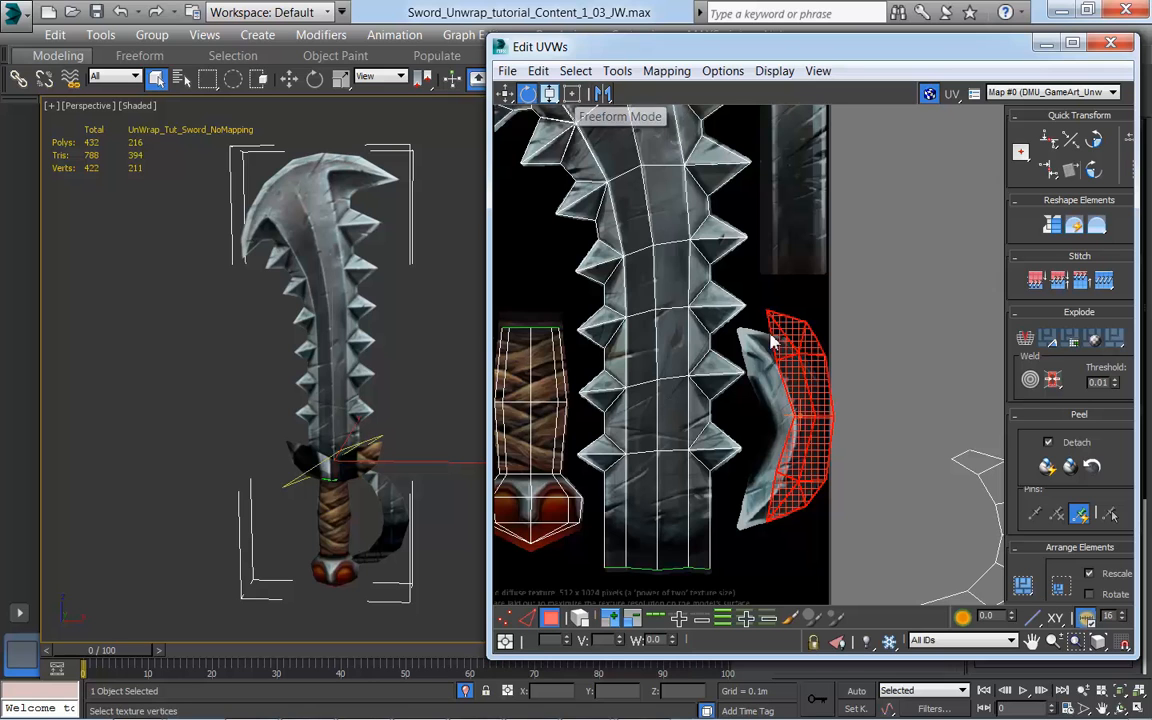
Step: Use Freeform mode to move and stretch the crossguard's UVs until they cover the curved painted guard
left_click(572, 94)
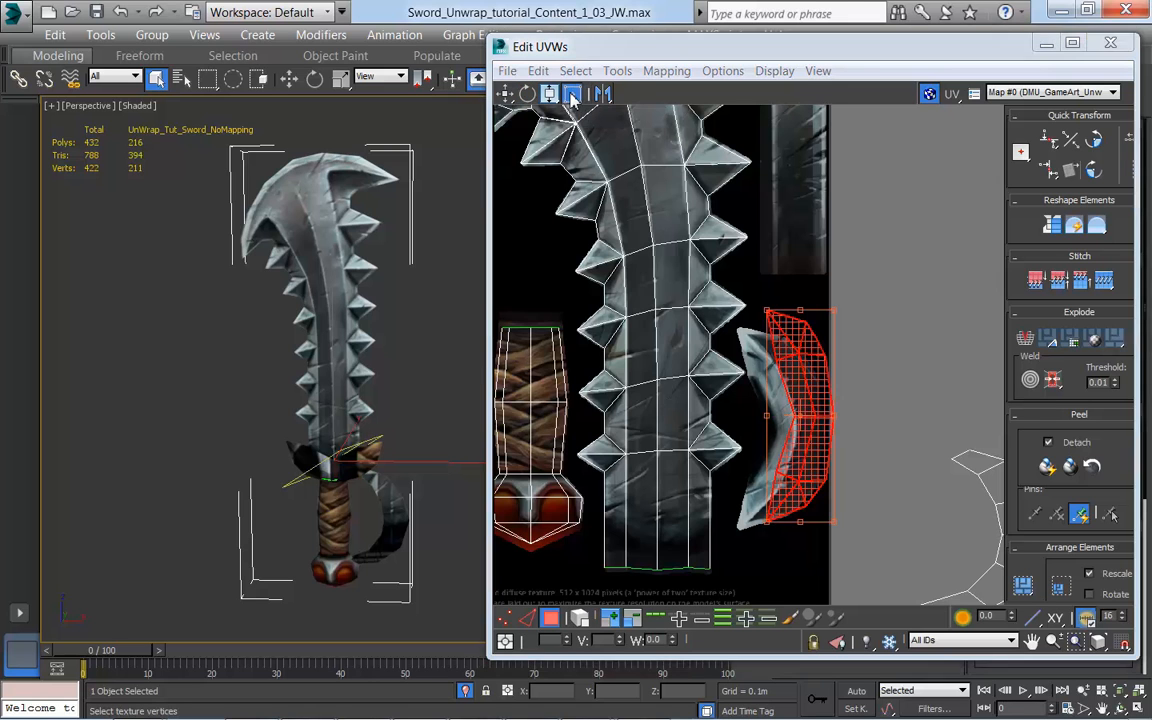
left_click_drag(818, 388, 805, 398)
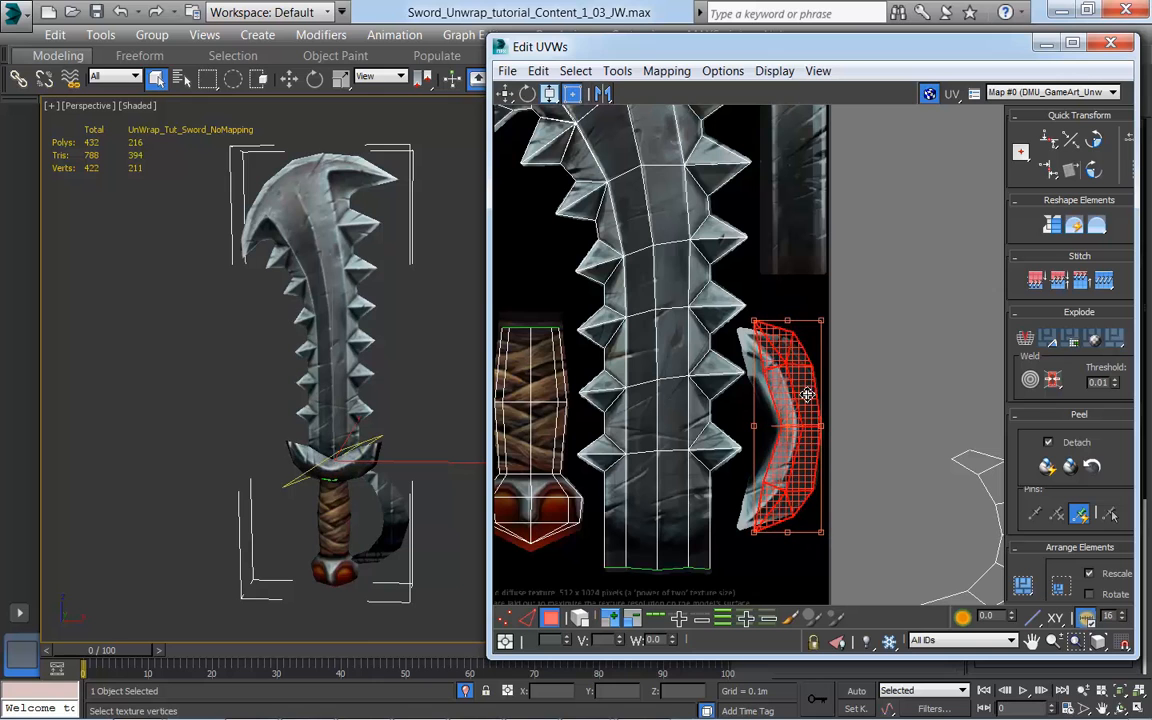
left_click_drag(754, 322, 738, 330)
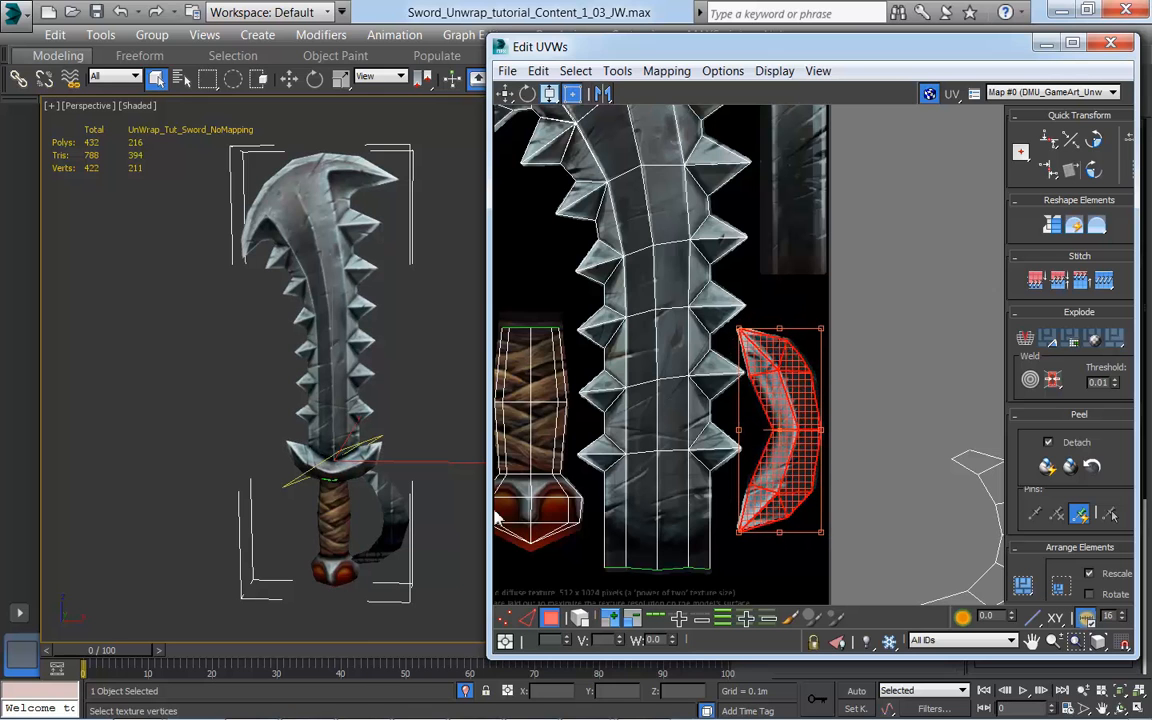
Step: Inspect the fitted crossguard texture up close on the sword and in the UV layout, and clear the selection
scroll(365, 476, "up", 2)
middle_click_drag(368, 489, 393, 481, "alt")
scroll(375, 494, "up", 5)
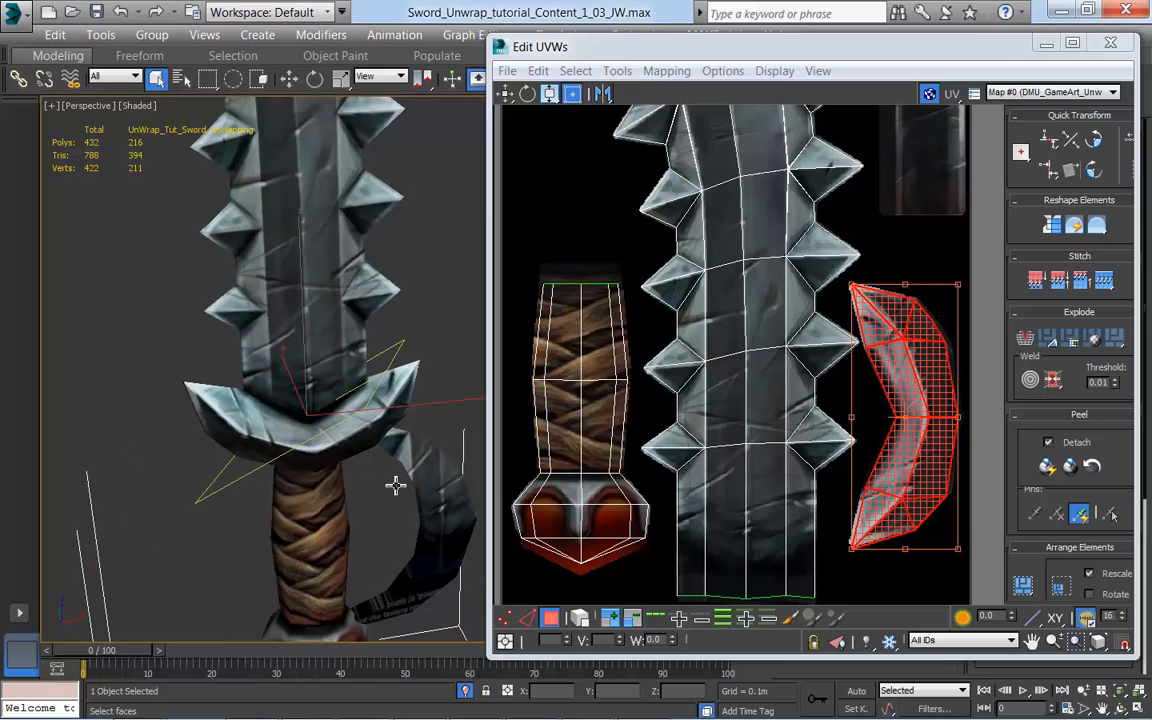
scroll(874, 532, "up", 3)
scroll(822, 520, "down", 4)
scroll(846, 543, "up", 3)
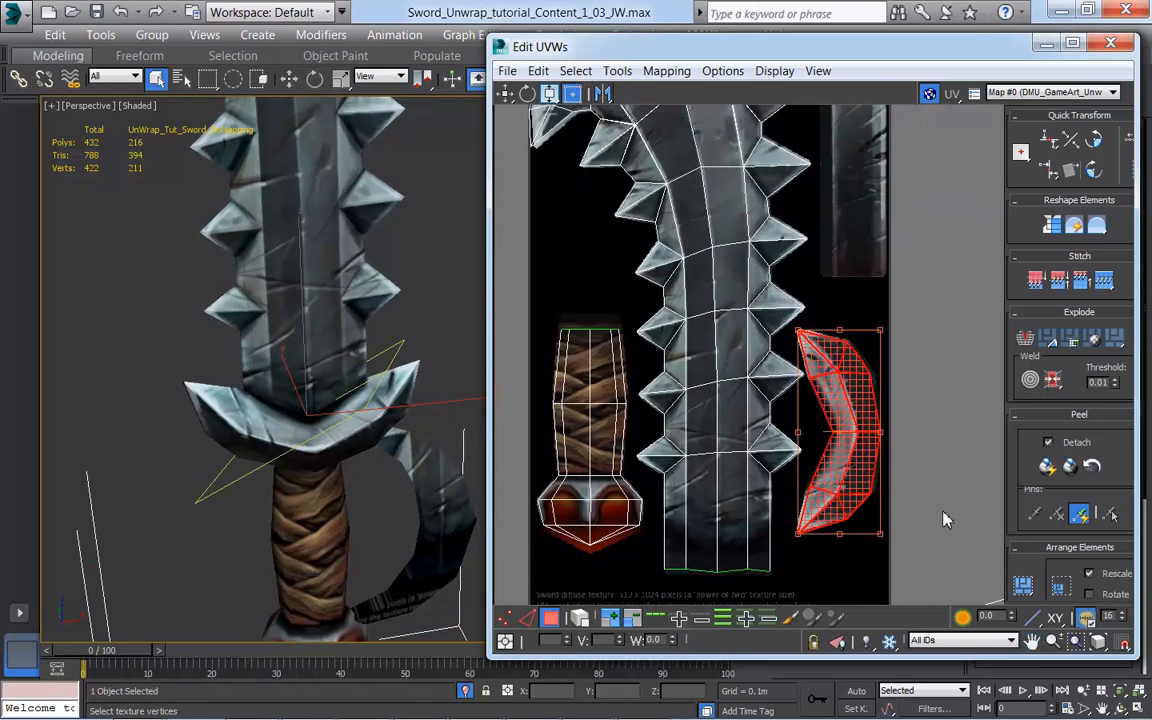
scroll(945, 520, "down", 3)
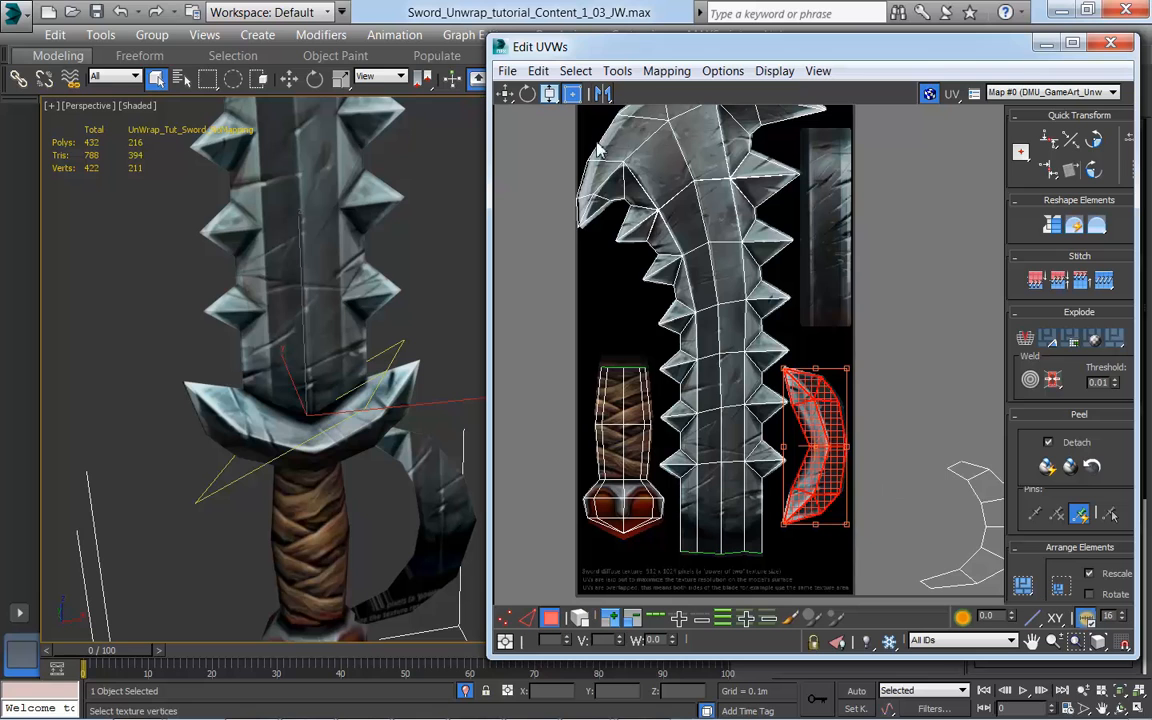
left_click(573, 94)
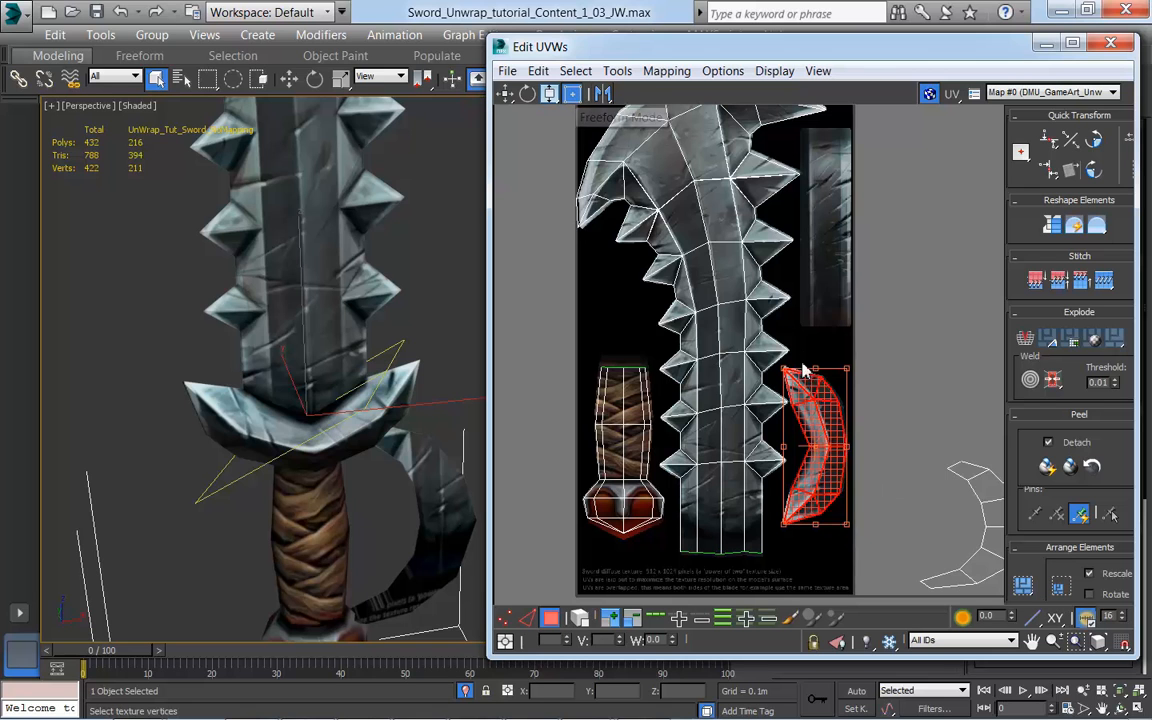
middle_click_drag(336, 489, 400, 490, "alt")
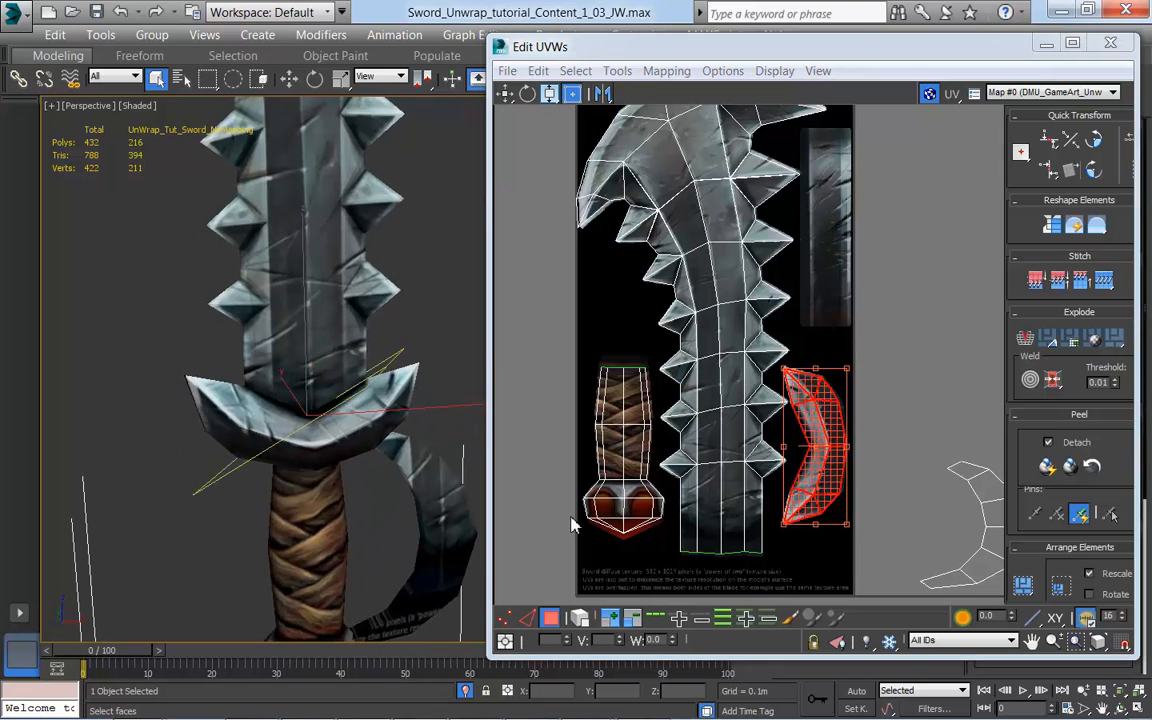
left_click(898, 519)
Step: Select all of the hand guard's UVs by expanding from one face, and move them beside the painted metal strip
scroll(903, 515, "down", 1)
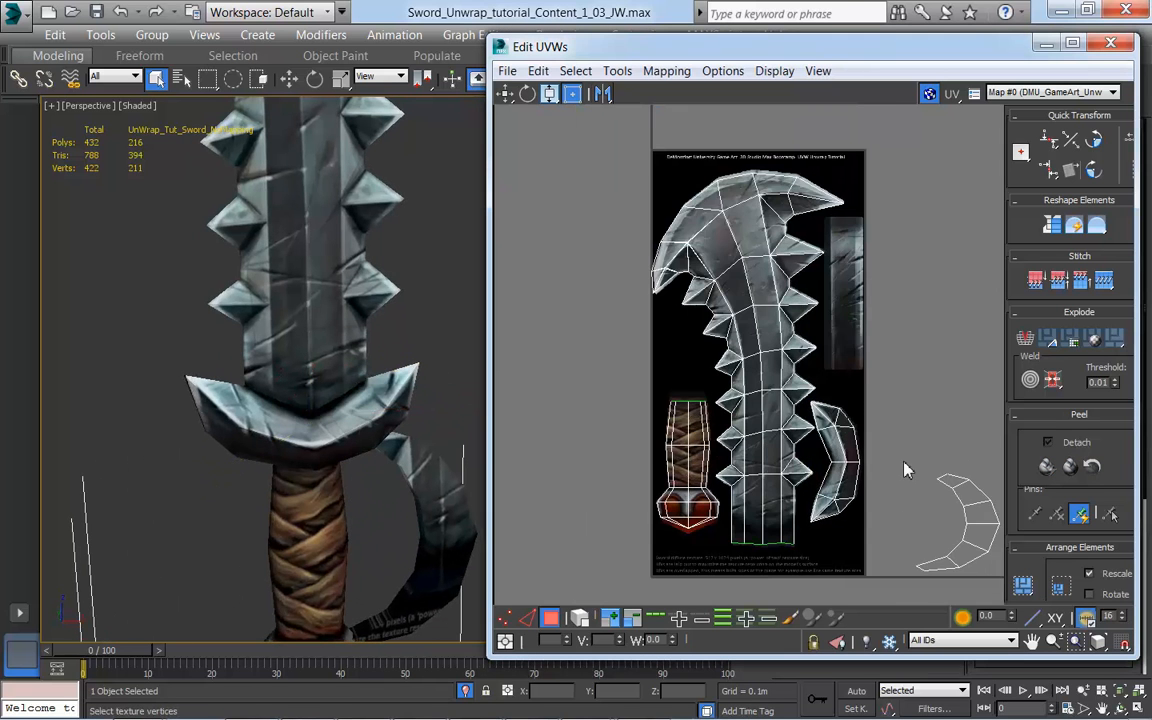
middle_click_drag(903, 462, 868, 496)
middle_click_drag(400, 535, 360, 439)
scroll(360, 445, "down", 5)
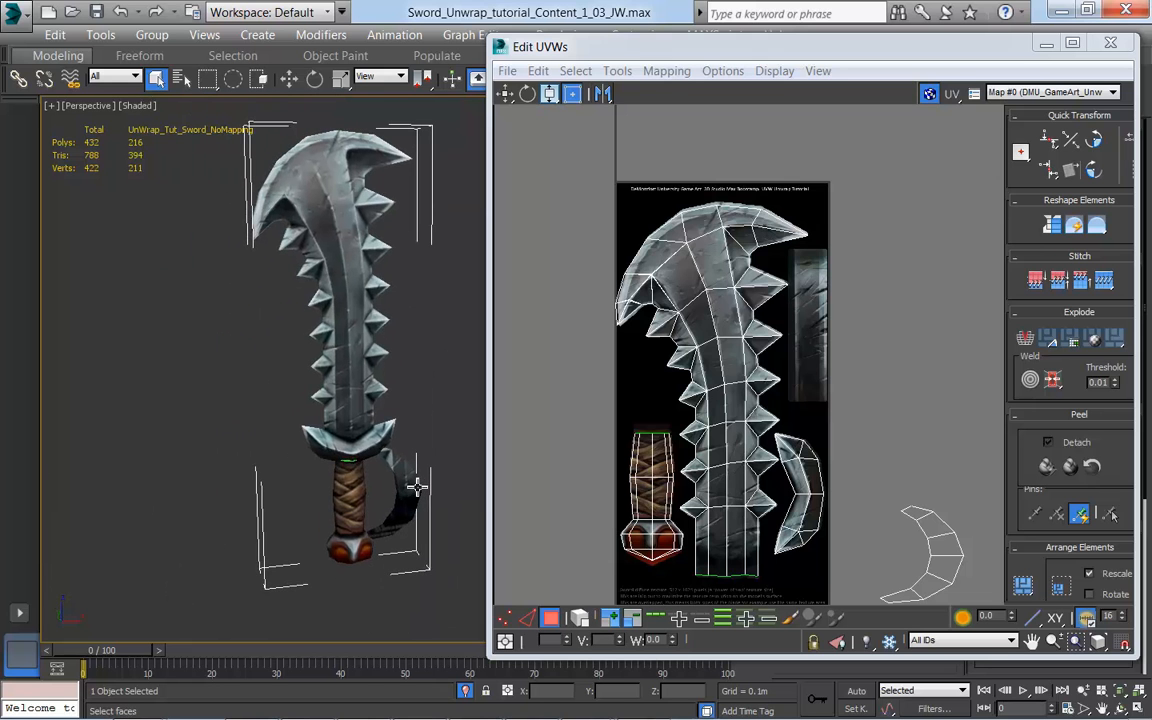
mouse_move(413, 490)
middle_mouse_down("alt")
mouse_move(373, 506)
mouse_move(404, 517)
mouse_move(392, 483)
middle_mouse_up("alt")
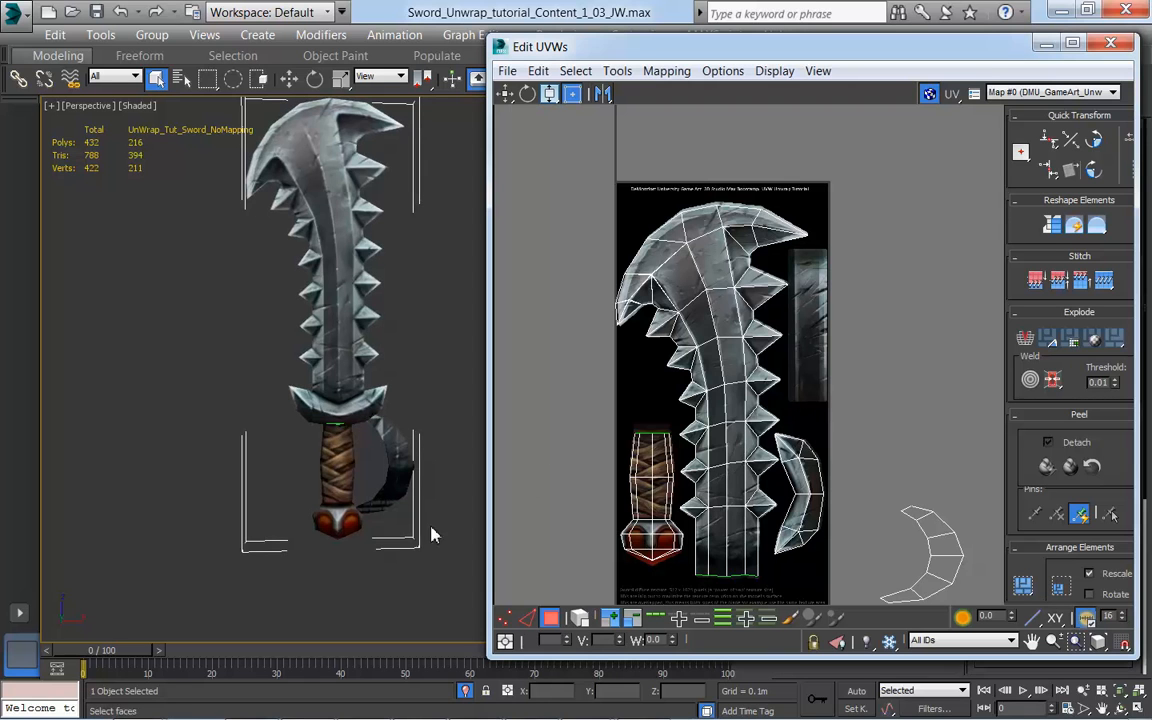
scroll(810, 437, "up", 3)
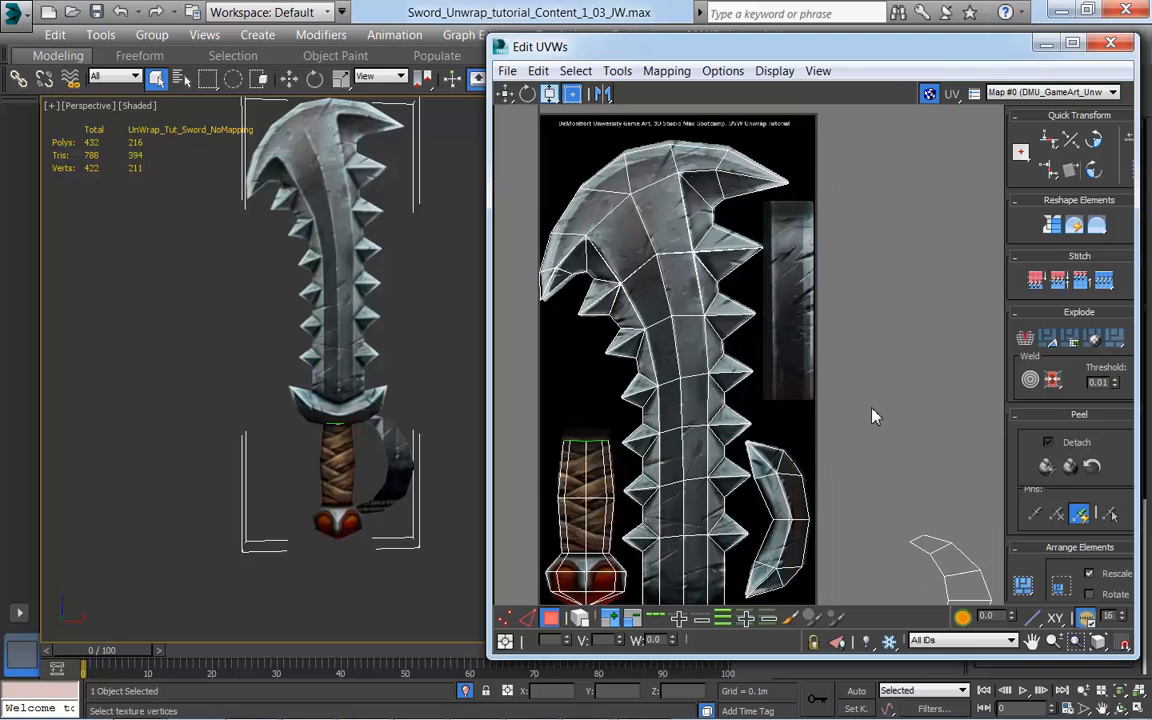
middle_click_drag(874, 406, 831, 376)
scroll(838, 393, "down", 3)
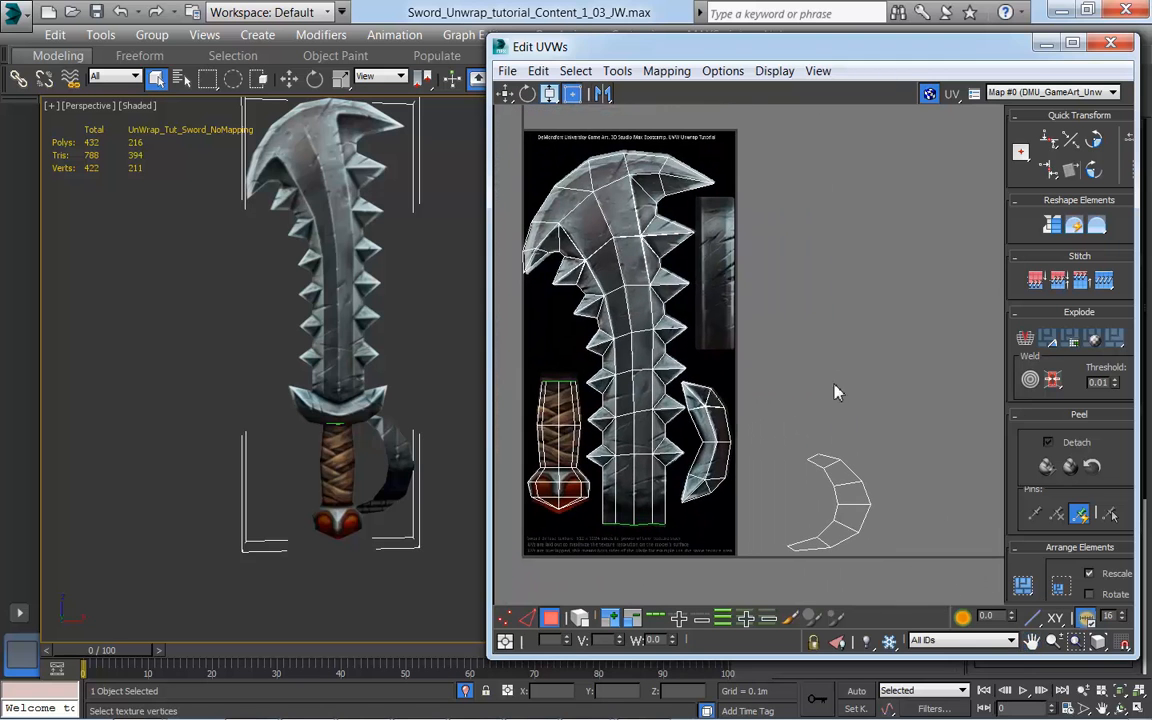
left_click(857, 516)
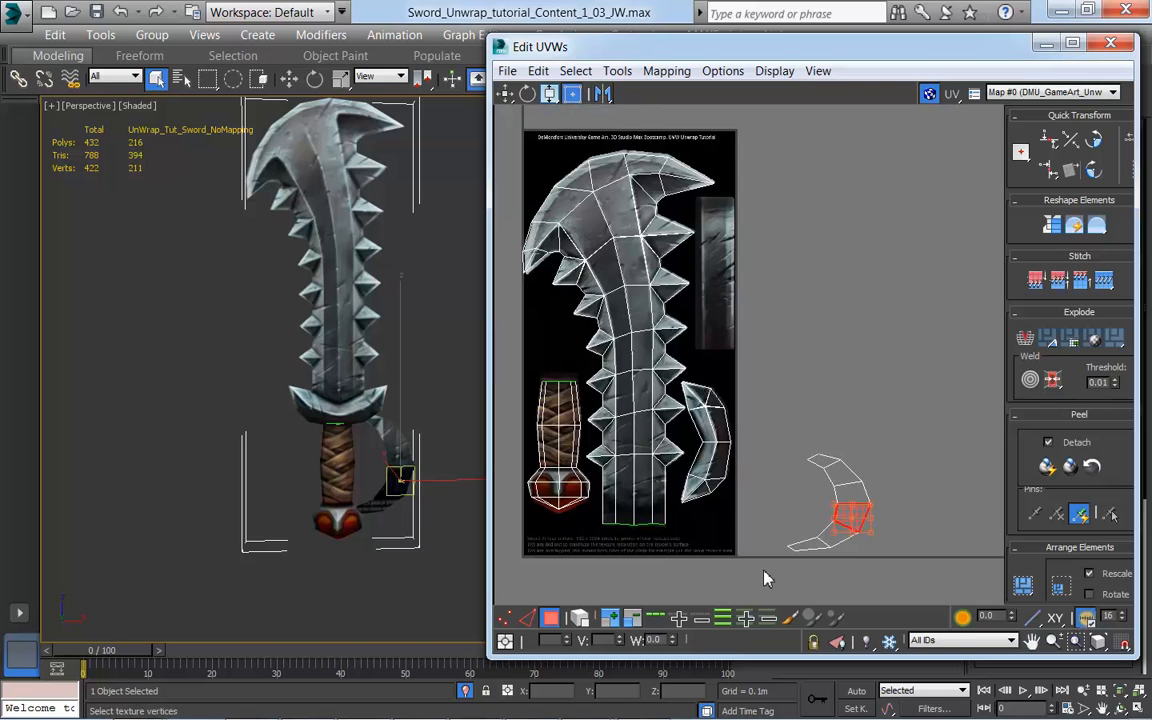
left_click(609, 620)
left_click(609, 620)
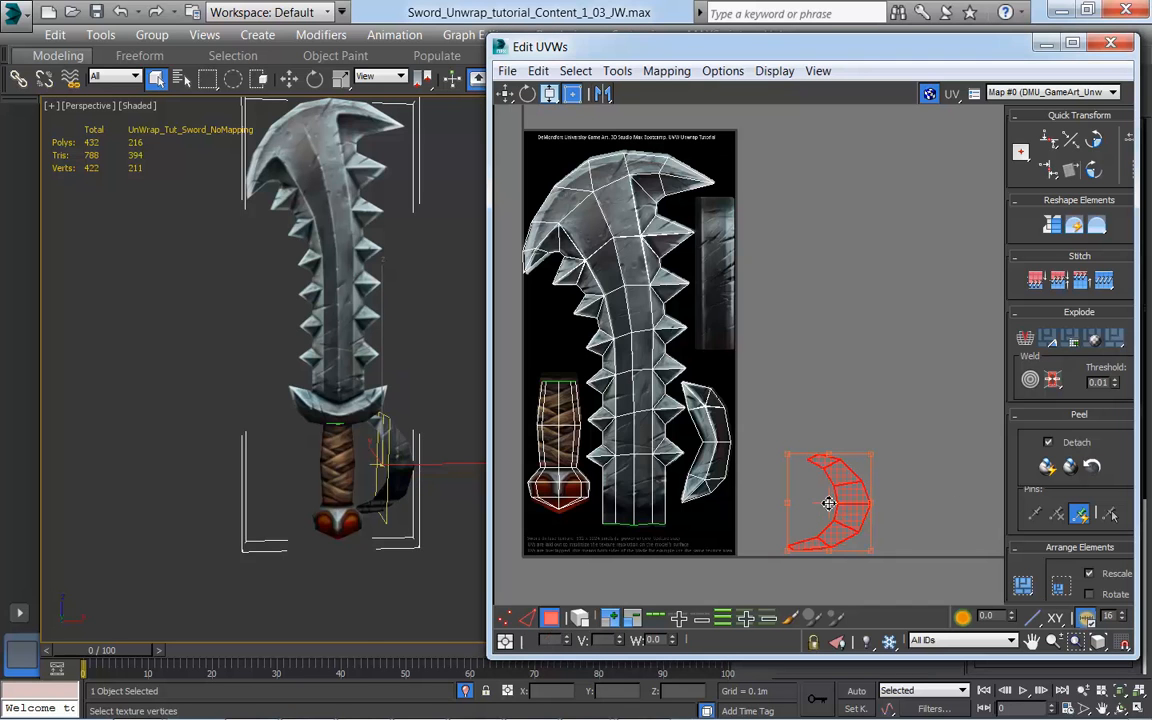
left_click_drag(828, 503, 790, 271)
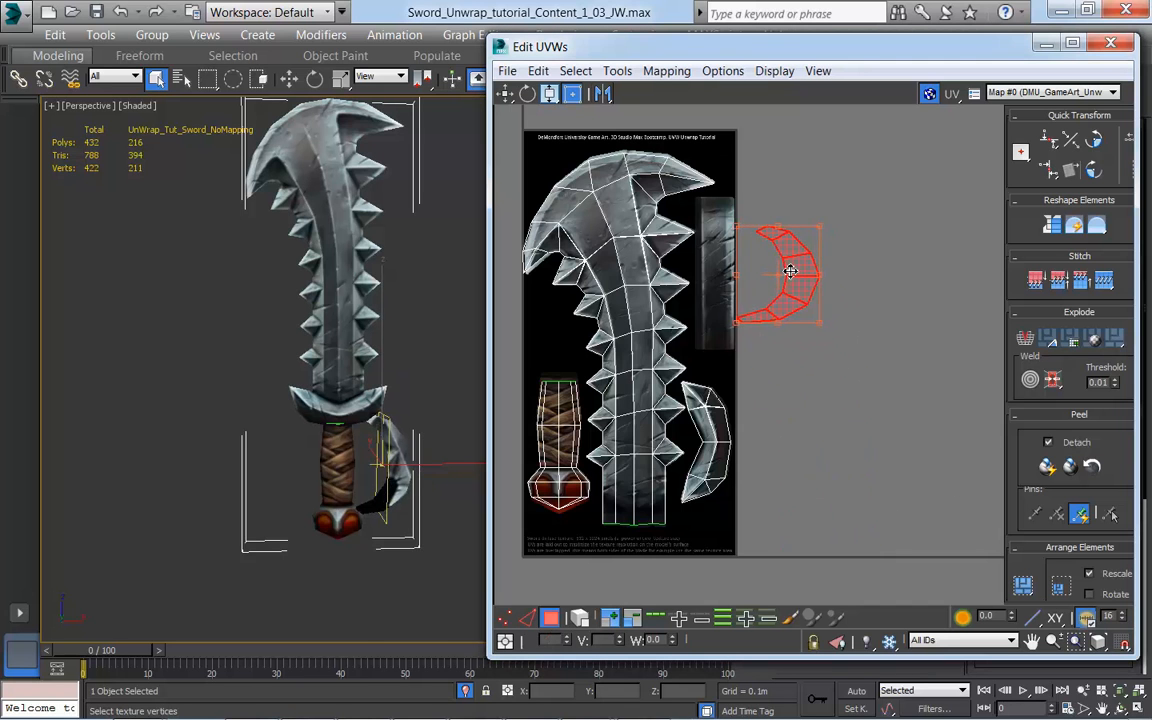
Step: Stretch the hand guard's UVs vertically to match the height of the painted metal strip, and clear the selection
scroll(877, 406, "up", 3)
middle_click_drag(881, 407, 925, 512)
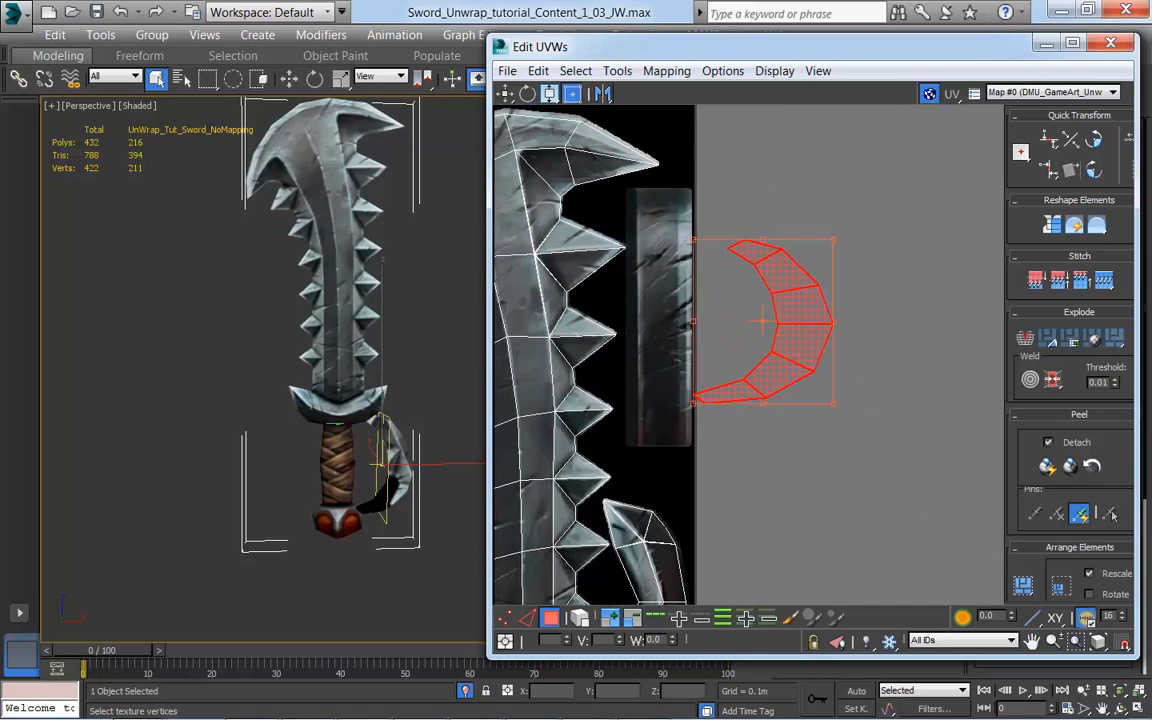
left_click_drag(838, 249, 836, 198)
left_click_drag(695, 407, 692, 447)
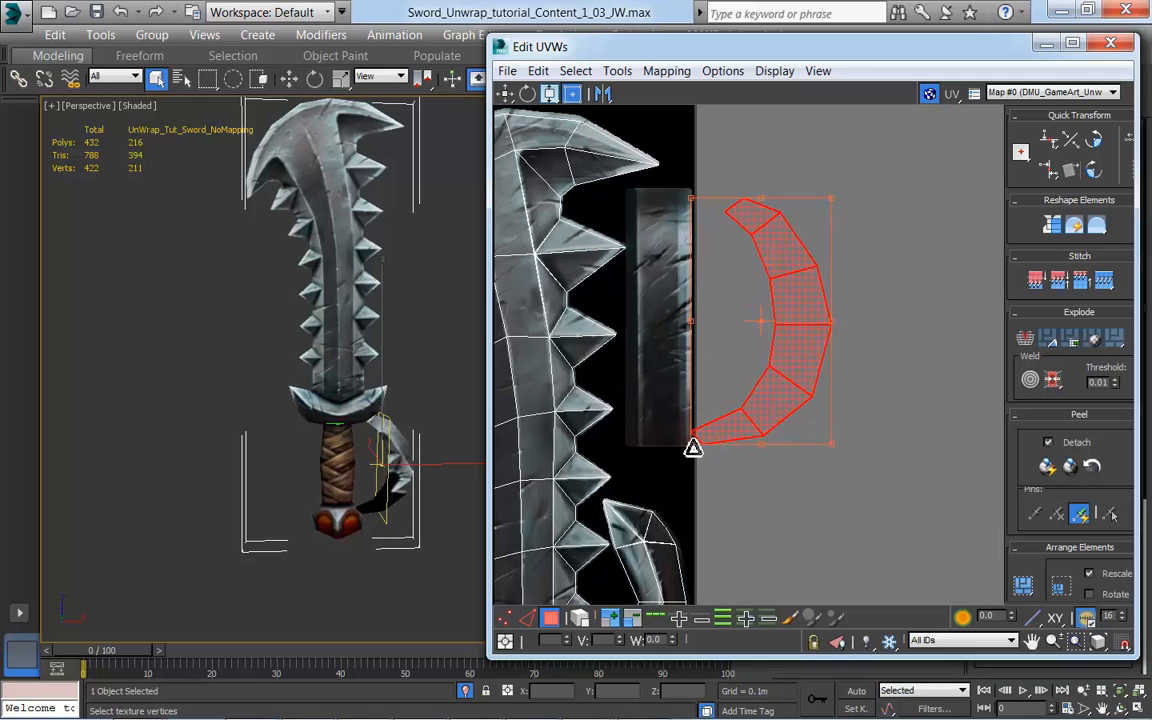
left_click(893, 481)
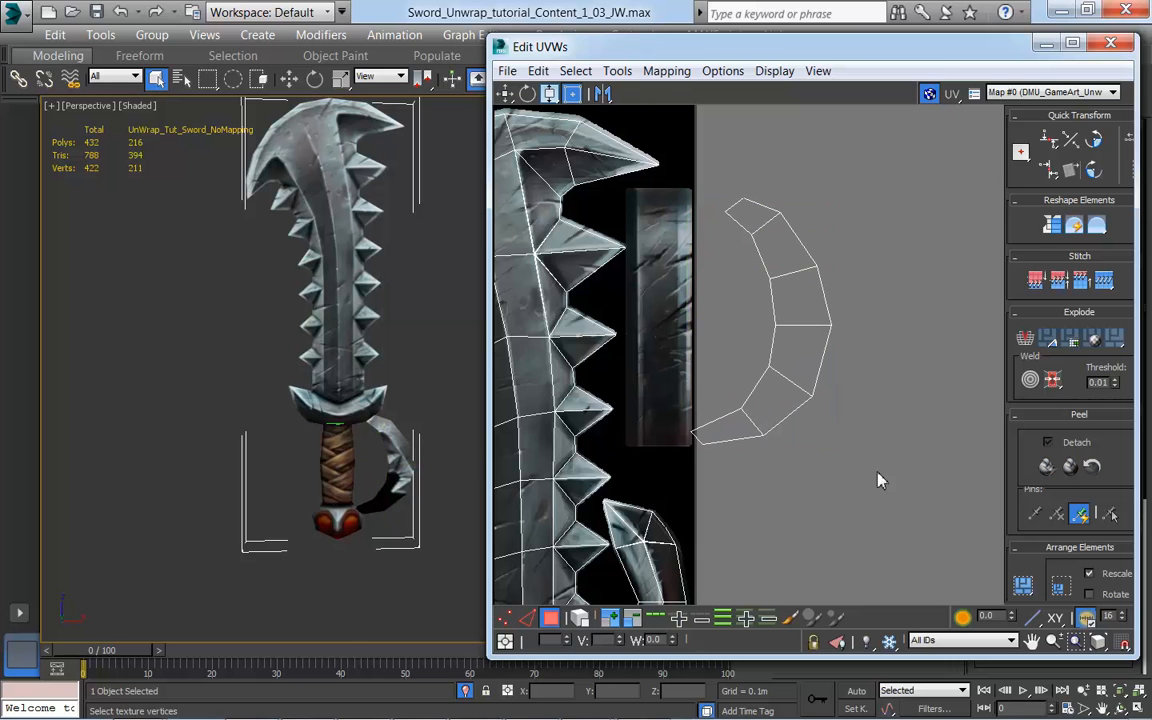
Step: Try moving a single face of the hand guard's UVs outward, and undo the move and selection
left_click(809, 392)
left_click_drag(805, 362, 848, 357)
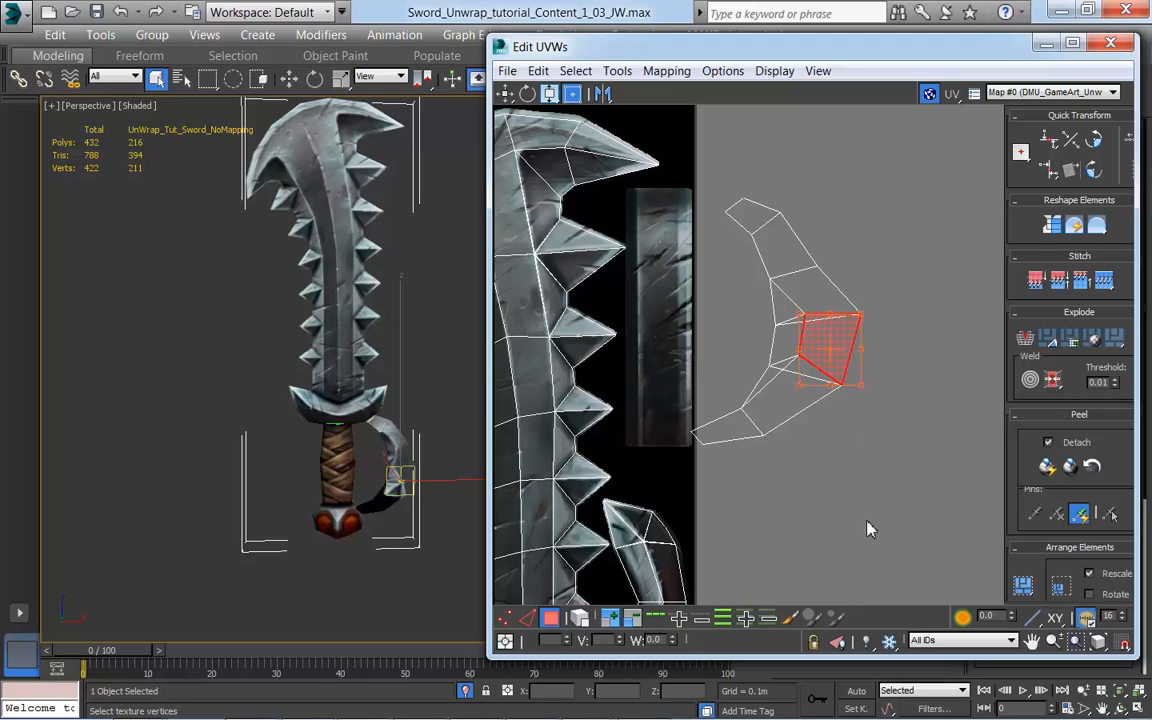
key("ctrl+z")
key("ctrl+z")
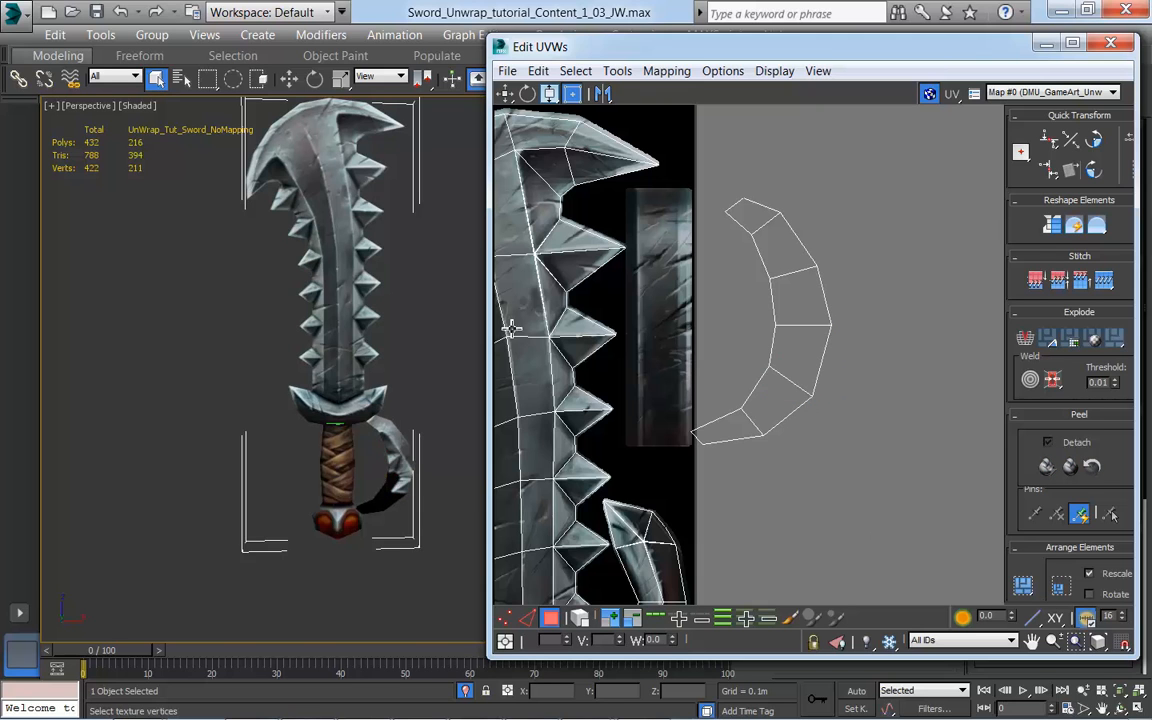
Step: Switch to vertex selection without Freeform mode and move the hand guard's lowest inner vertex to the painted strip's lower-left corner
left_click(478, 80)
key("1")
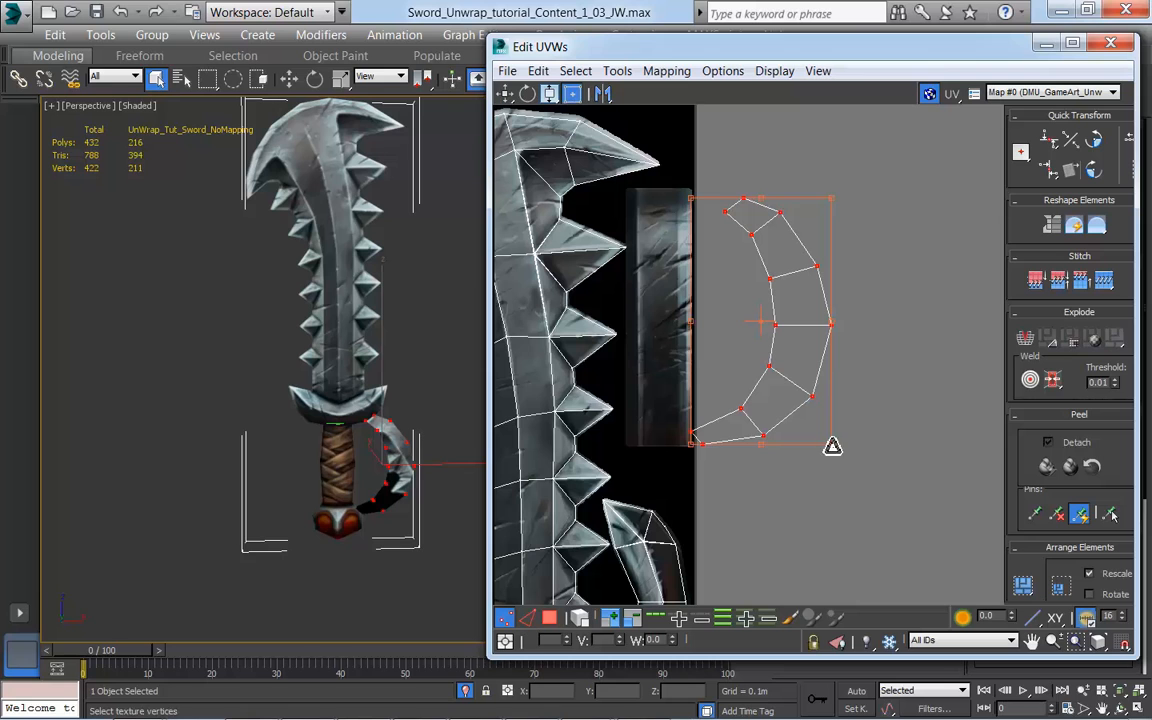
left_click(922, 404)
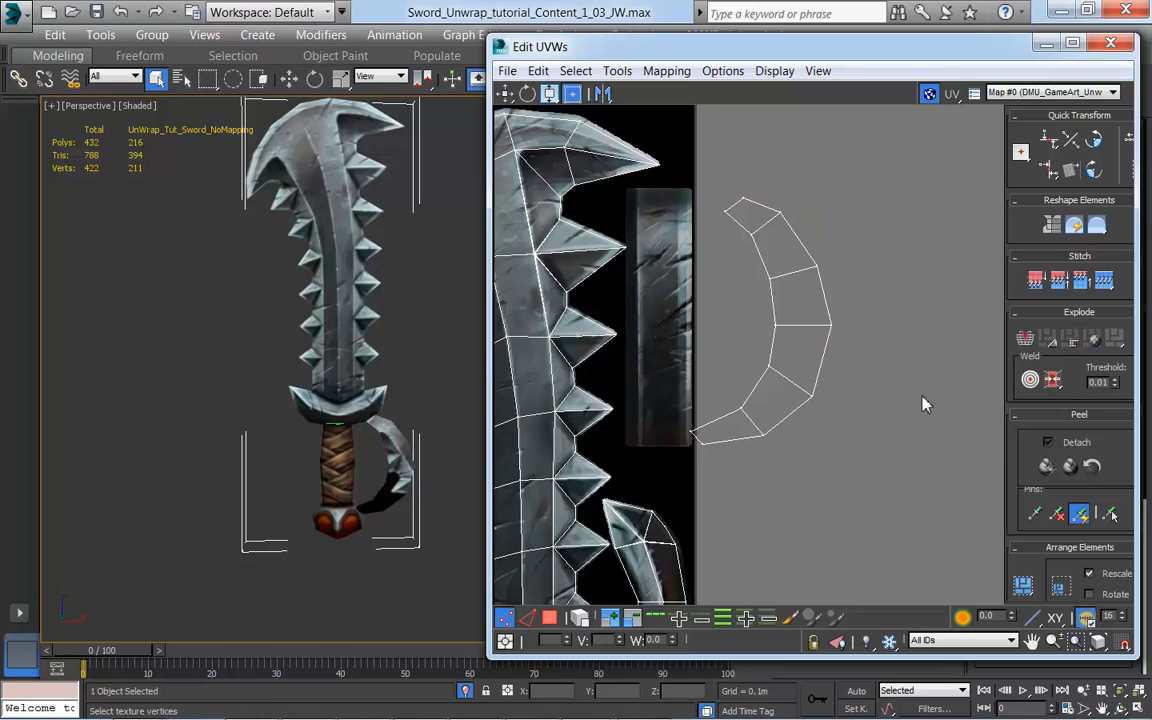
left_click(692, 436)
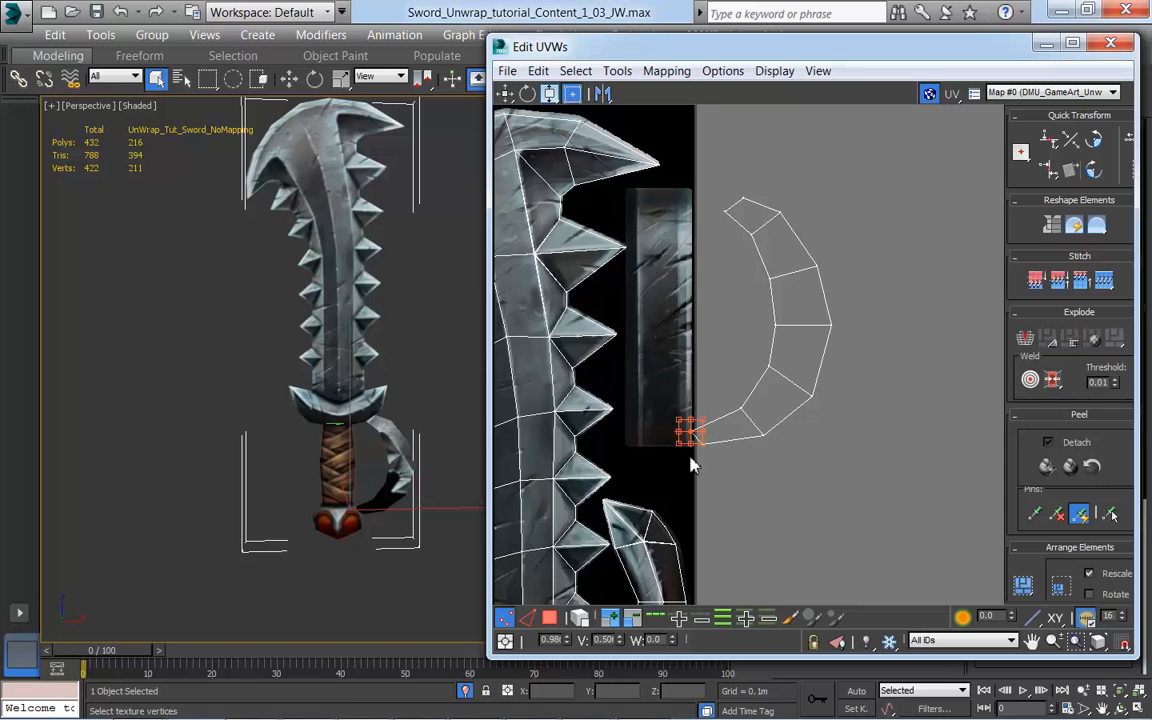
left_click(572, 93)
left_click(550, 95)
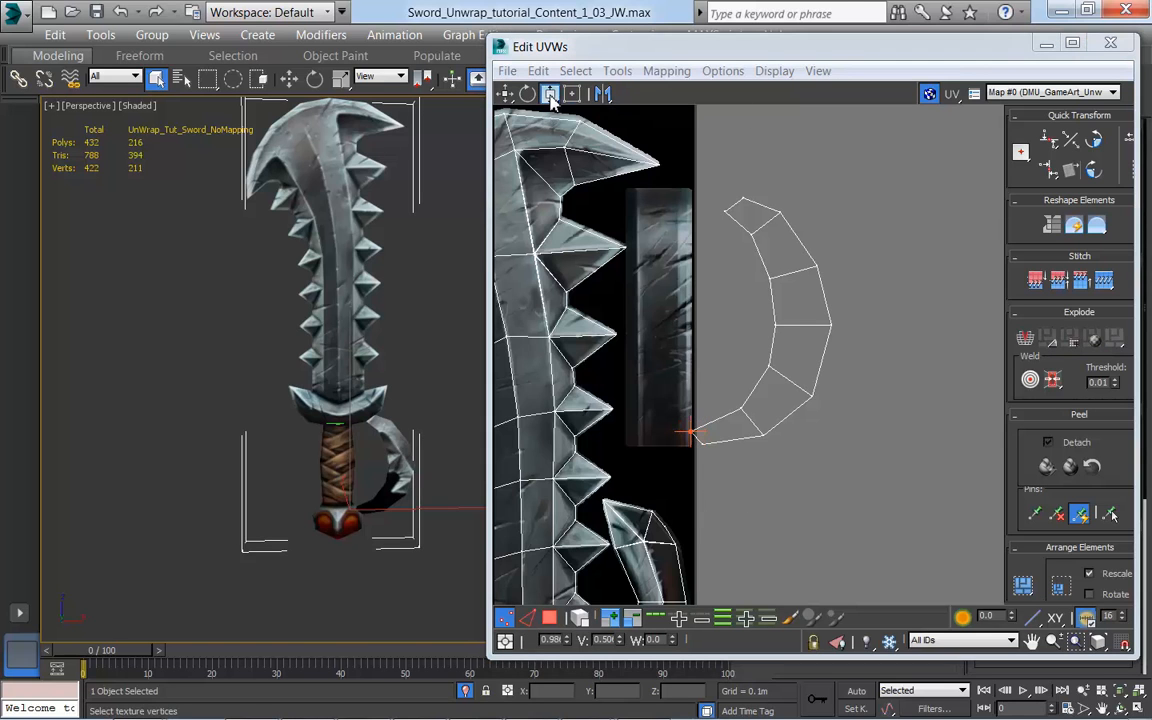
left_click(504, 96)
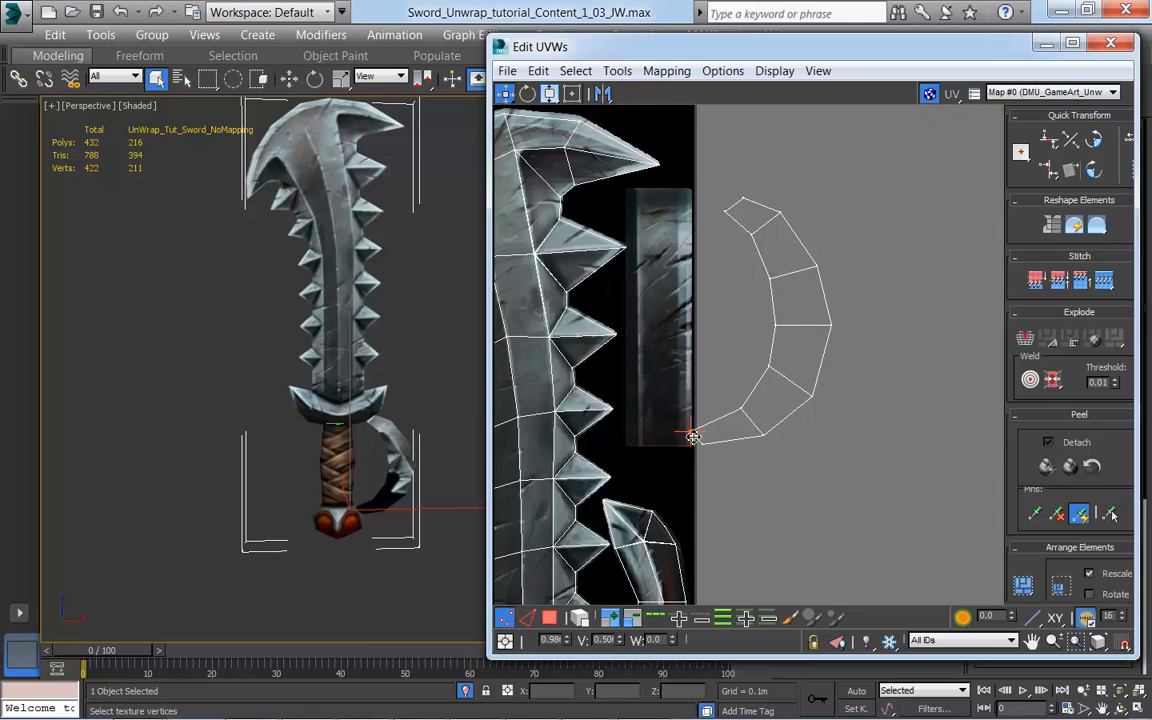
left_click_drag(690, 437, 629, 445)
Step: Line up the hand guard's next three inner vertices along the painted strip's left edge, showing the model's edged faces for reference
left_click_drag(743, 411, 627, 404)
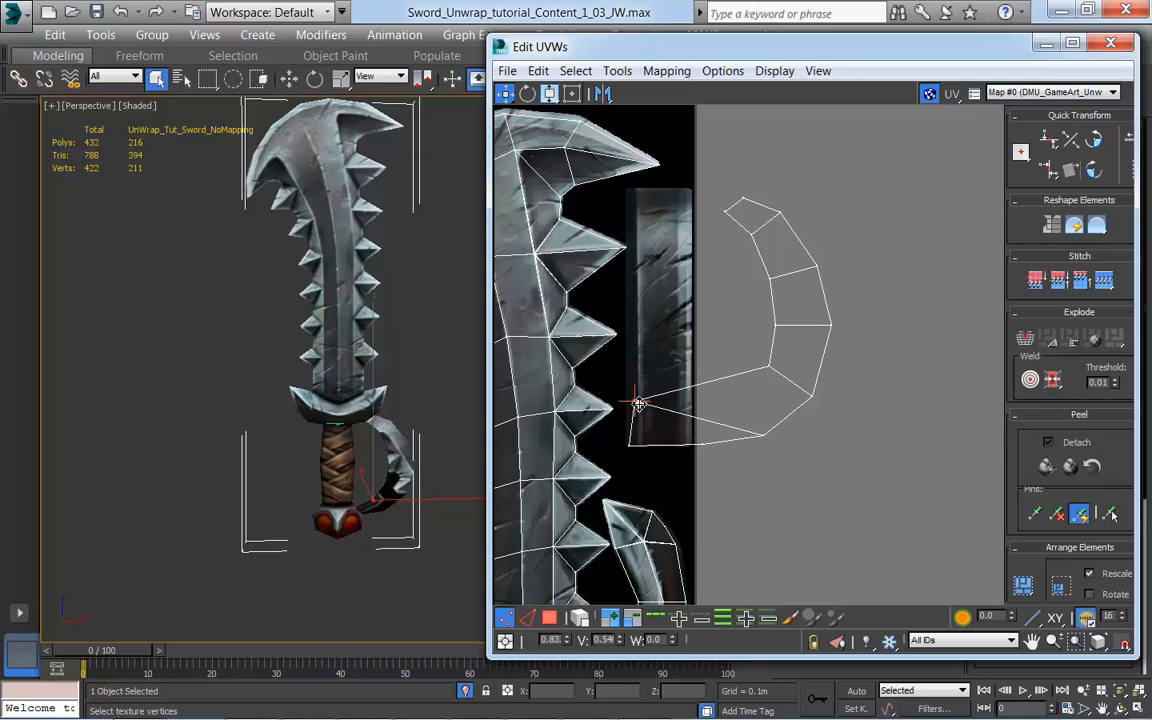
scroll(310, 522, "up", 10)
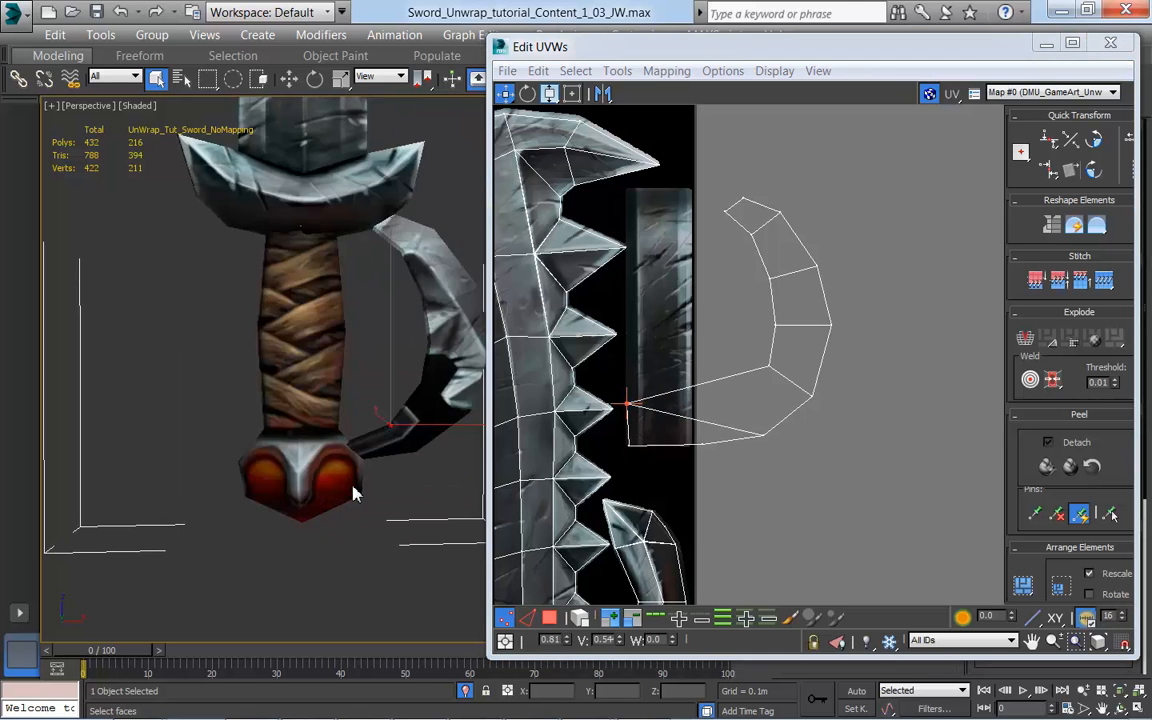
scroll(355, 502, "up", 2)
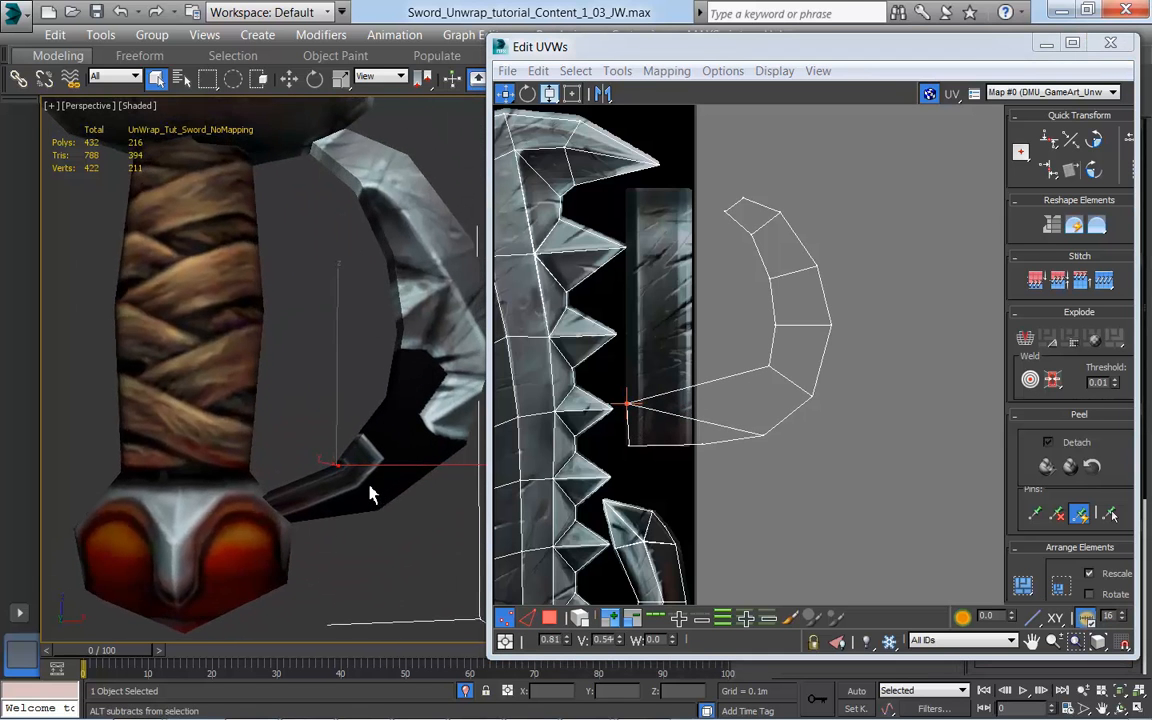
left_click_drag(772, 372, 633, 363)
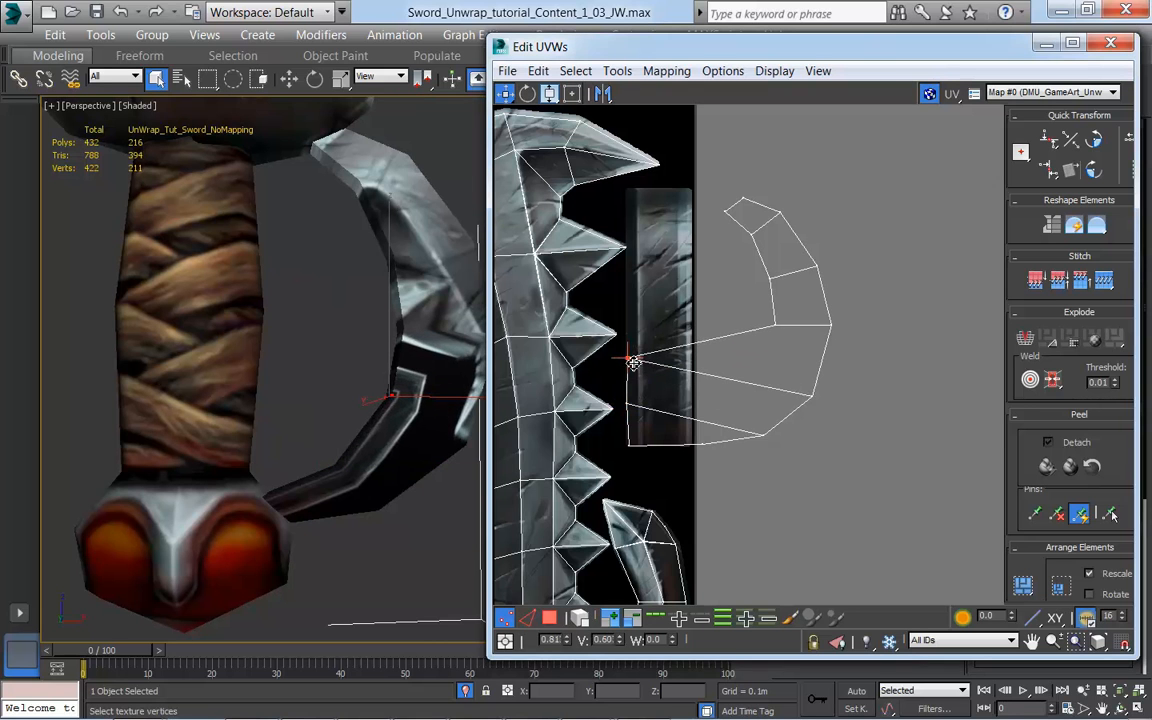
left_click(775, 326)
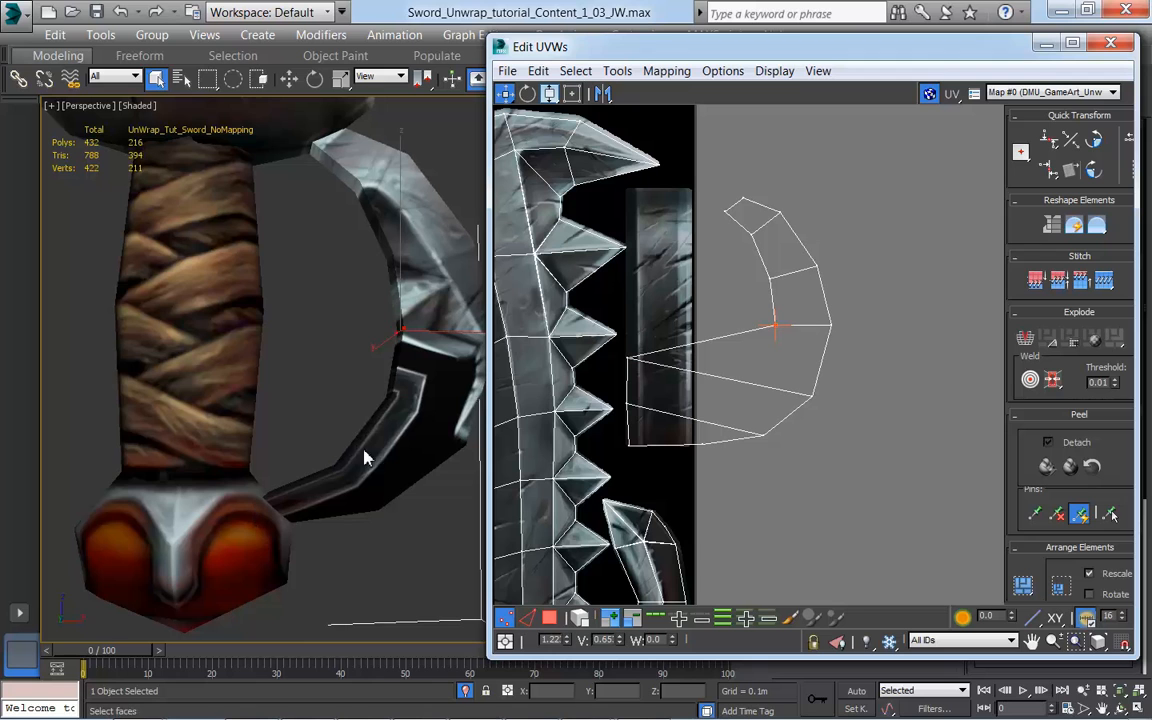
key("F4")
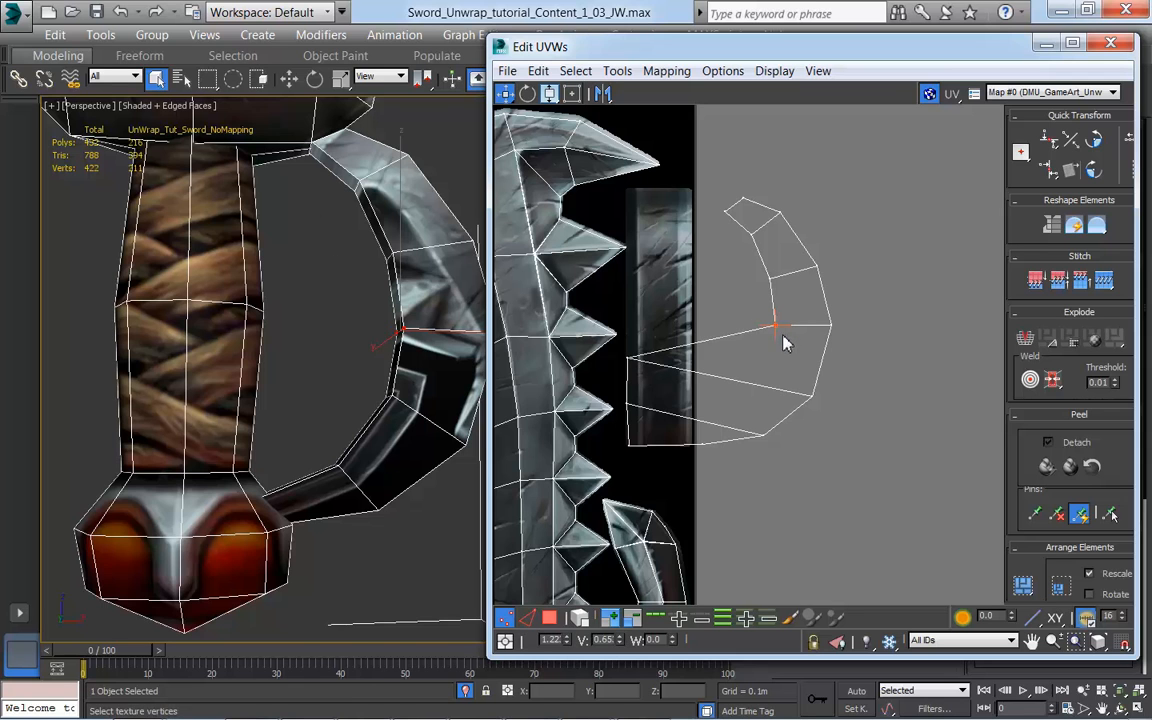
left_click_drag(776, 326, 630, 318)
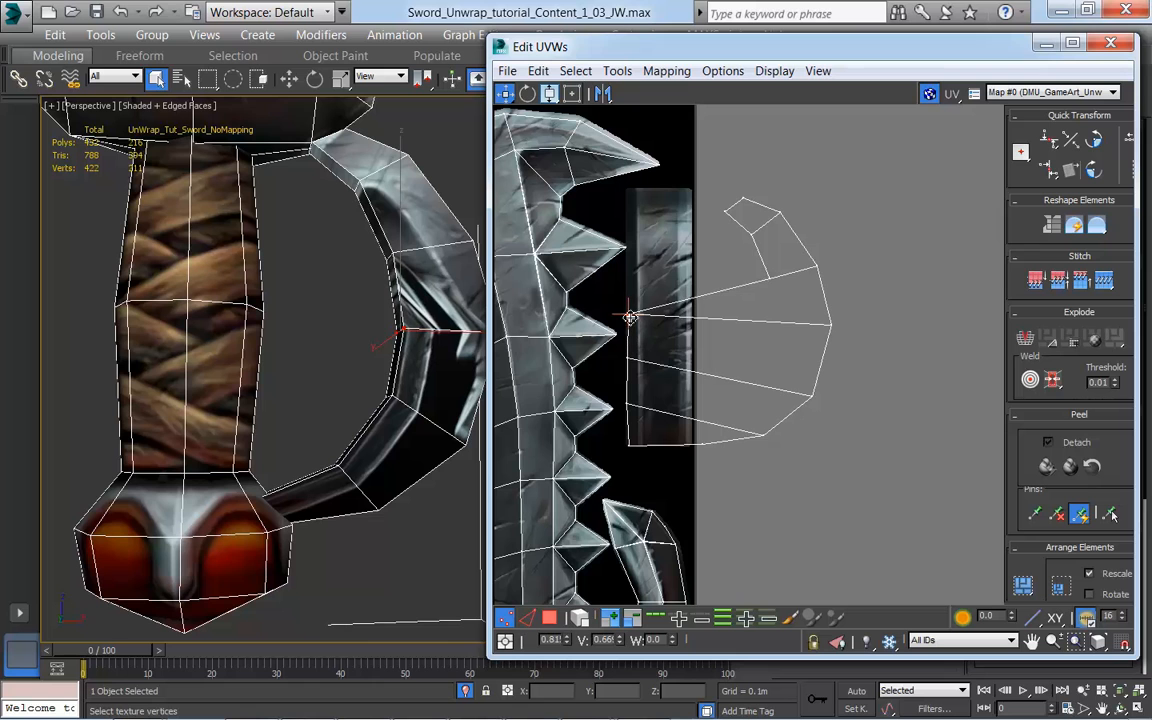
Step: Move the hand guard's remaining three inner vertices along the strip's left edge to its upper corner, and nudge the third-lowest vertex down
left_click(764, 281)
left_click_drag(764, 281, 628, 270)
left_click(738, 230)
left_click_drag(740, 231, 633, 235)
left_click(725, 213)
left_click_drag(724, 213, 628, 193)
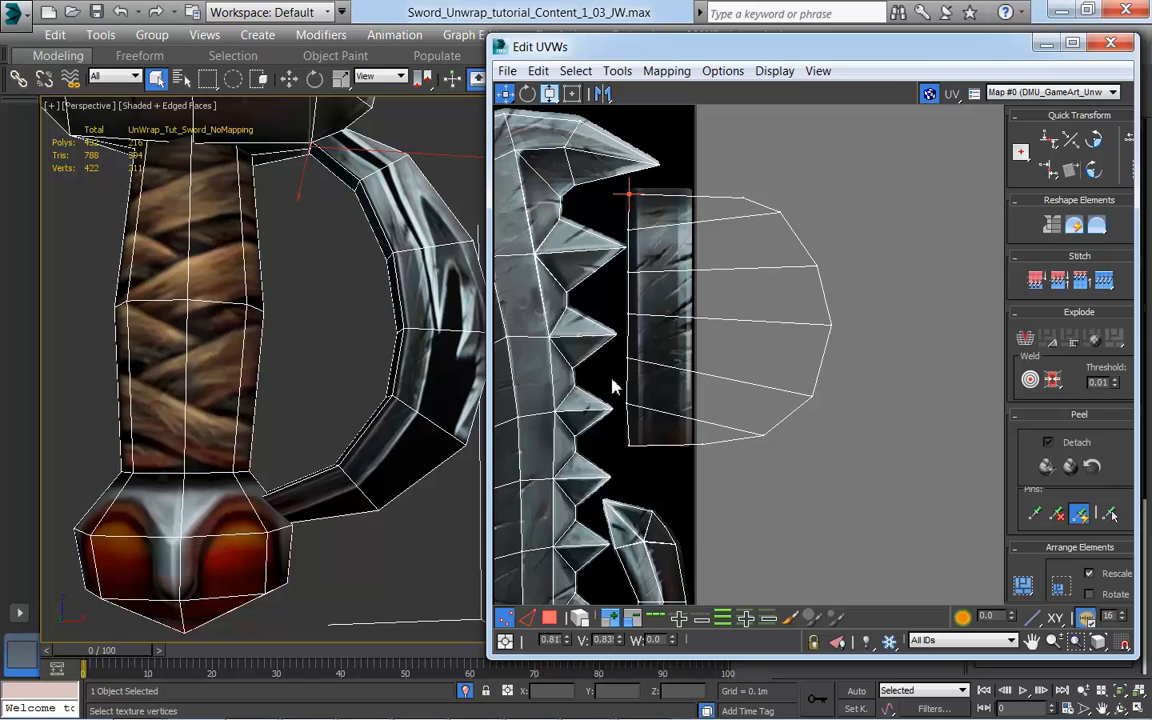
left_click(626, 363)
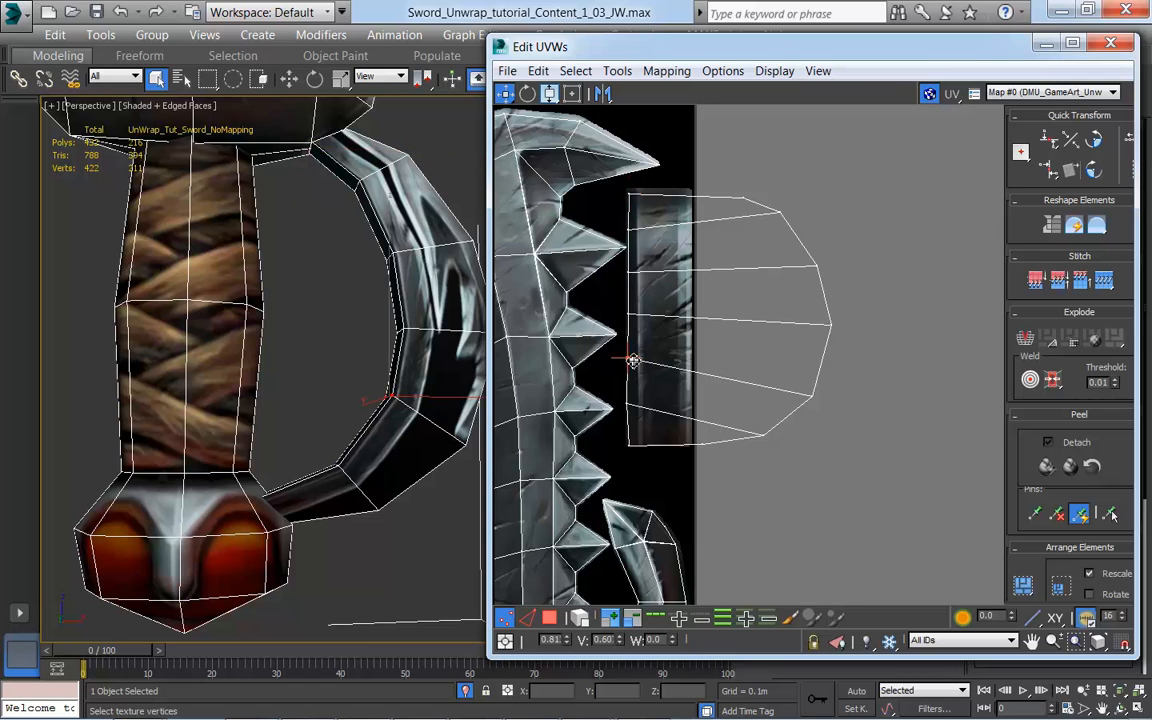
Step: Move the hand guard's outer UV vertices one by one onto the painted strip's right edge, up to its upper corner
left_click(630, 409)
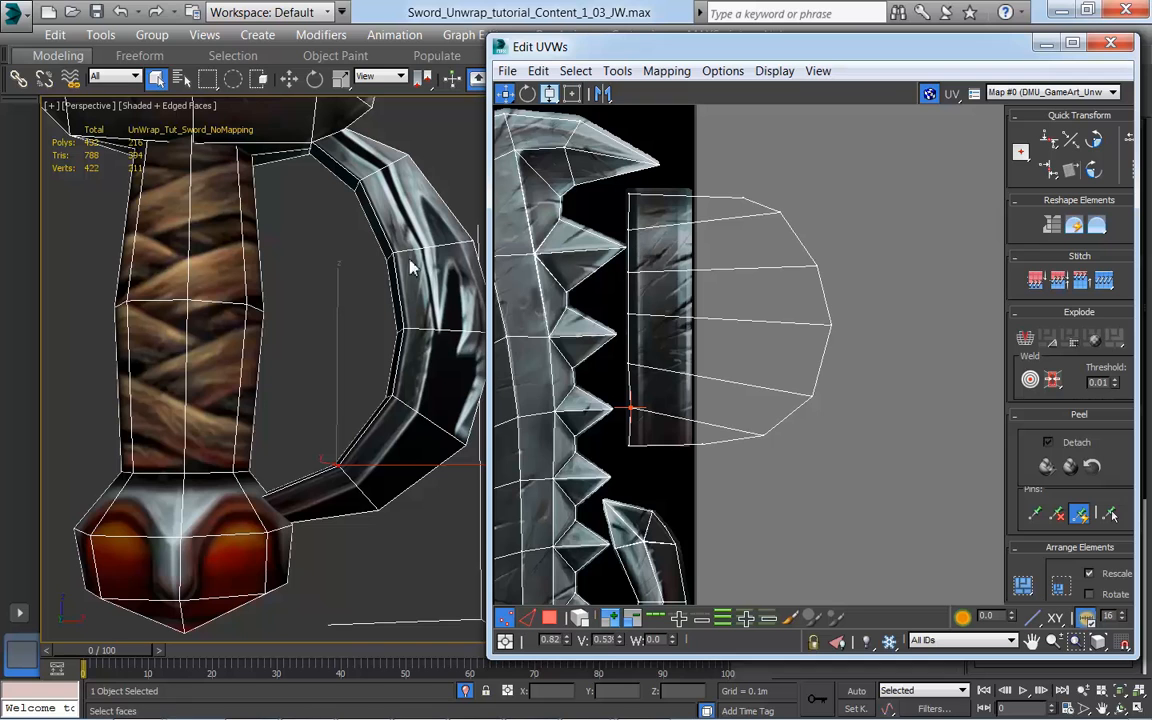
left_click_drag(763, 434, 690, 362)
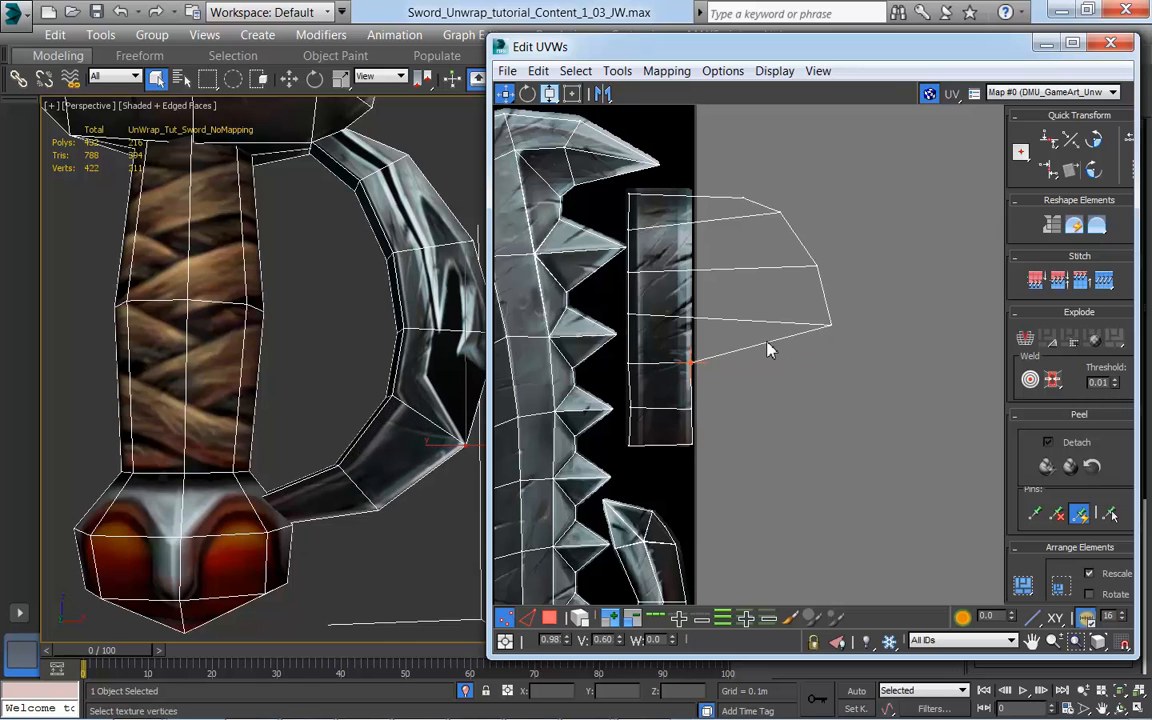
left_click_drag(808, 320, 692, 262)
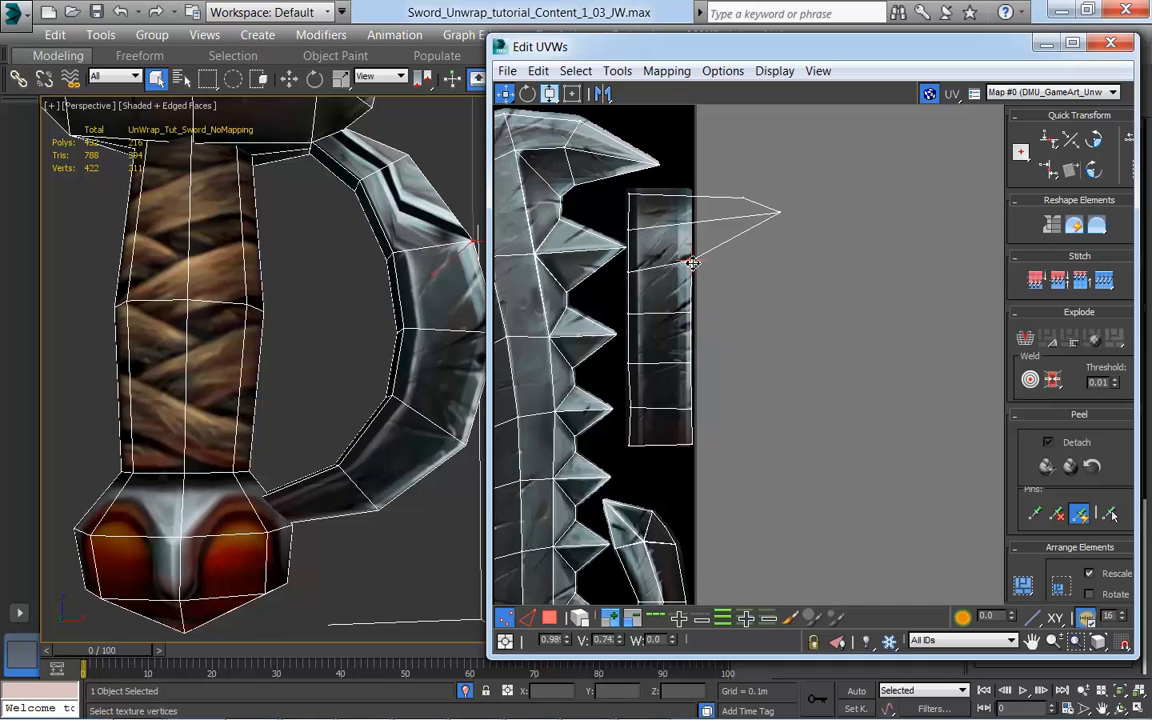
left_click(778, 213)
mouse_move(777, 215)
left_mouse_down()
mouse_move(690, 223)
mouse_move(730, 198)
mouse_move(693, 196)
left_mouse_up()
left_click(746, 199)
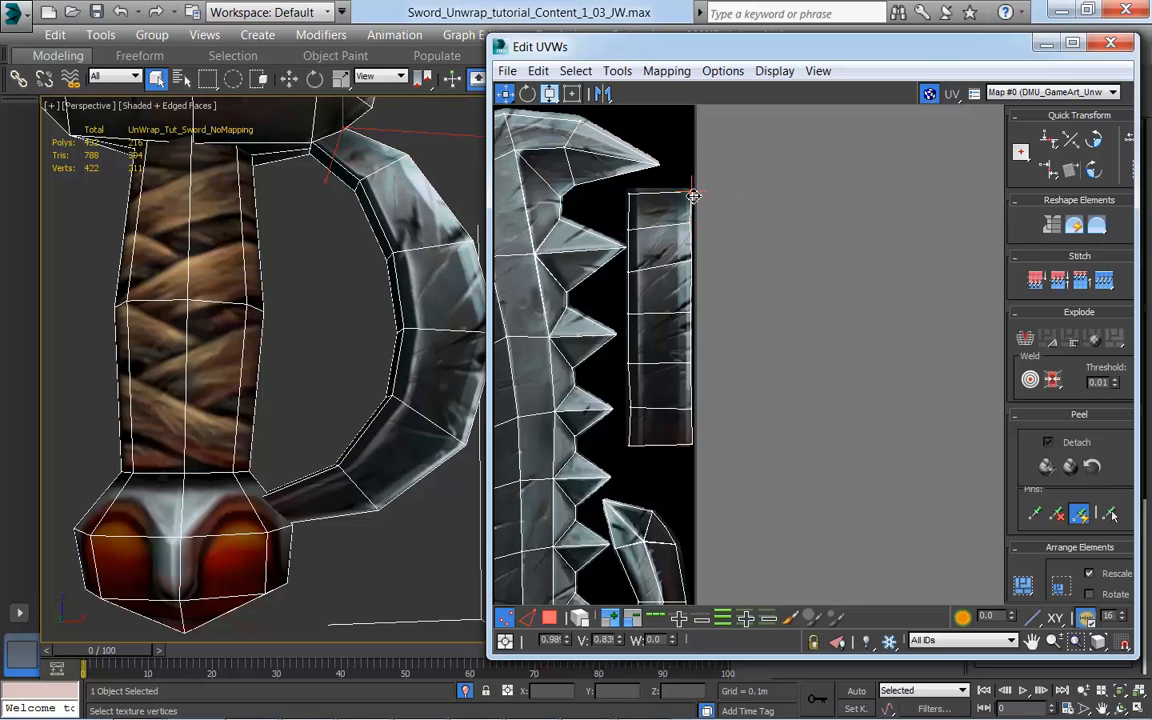
Step: Select all the hand guard's outer vertices along the strip's right edge and align them vertically to the pivot
scroll(741, 397, "down", 2)
mouse_move(420, 368)
middle_mouse_down()
mouse_move(380, 384)
mouse_move(428, 382)
mouse_move(406, 386)
middle_mouse_up()
scroll(380, 384, "down", 3)
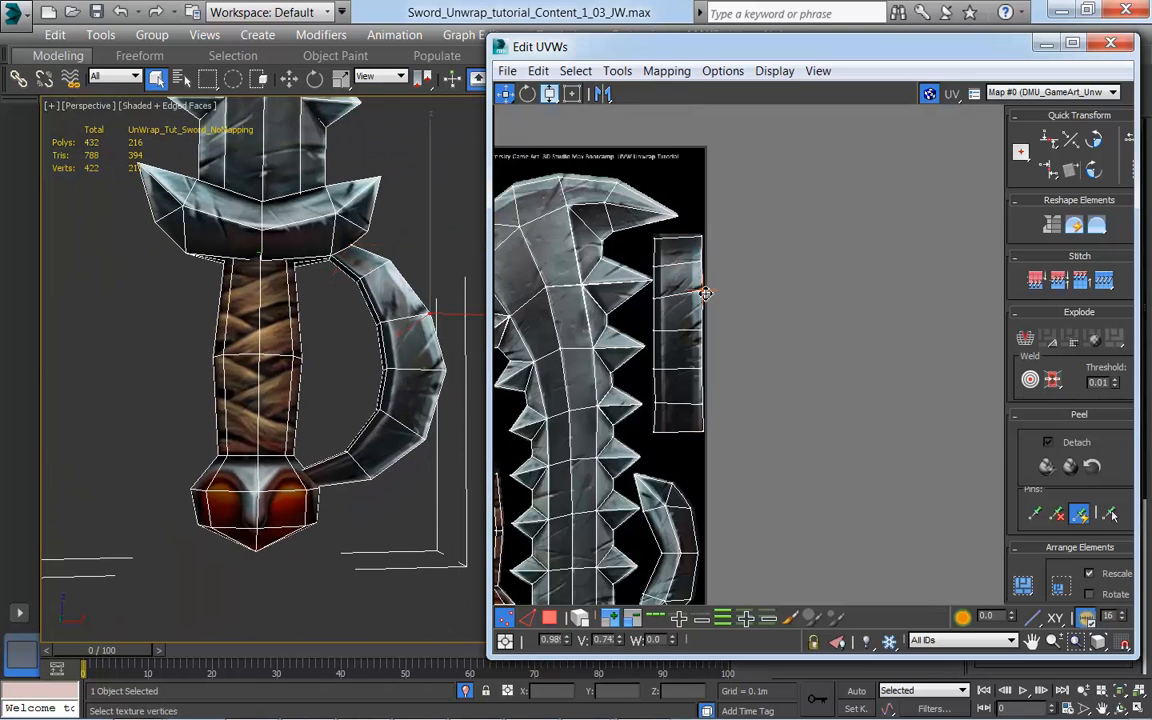
middle_click_drag(795, 503, 834, 461)
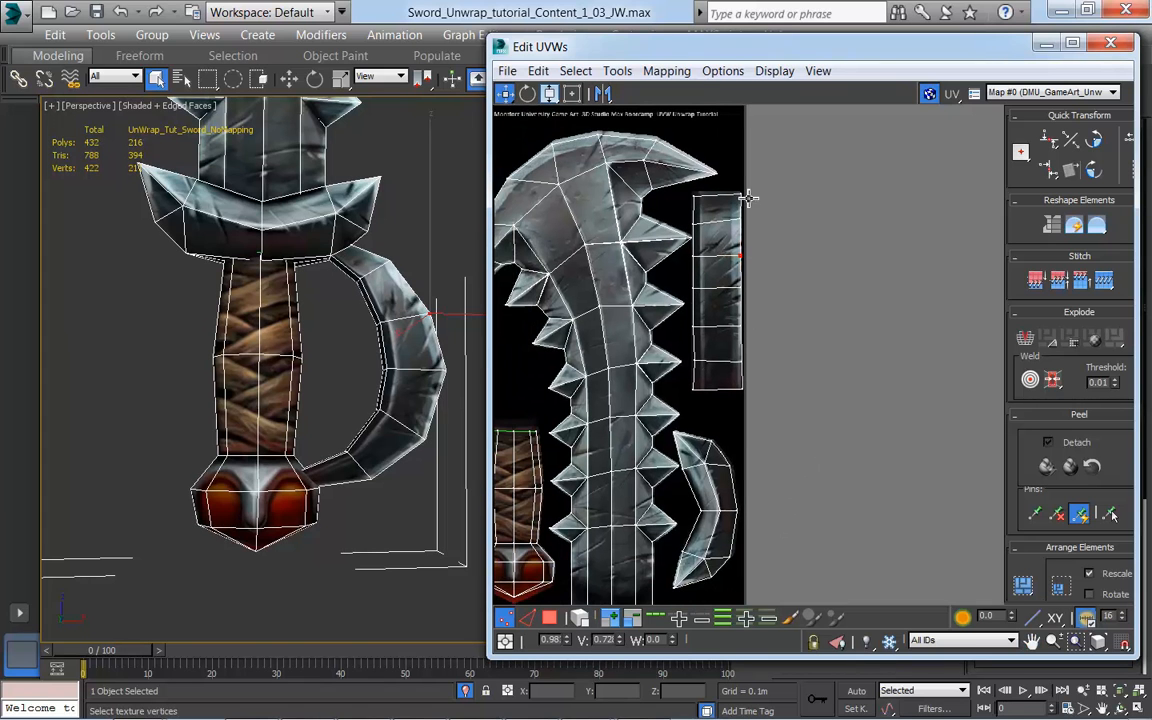
middle_click_drag(343, 465, 336, 493, "alt")
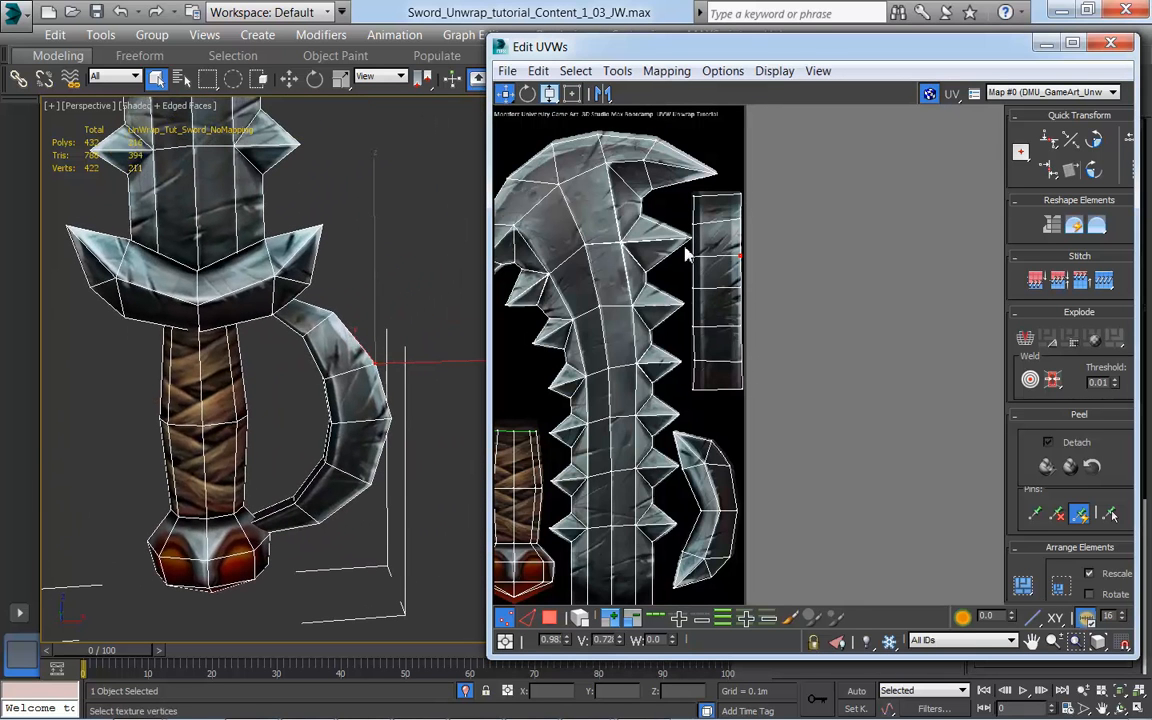
middle_click_drag(300, 285, 408, 462, "alt")
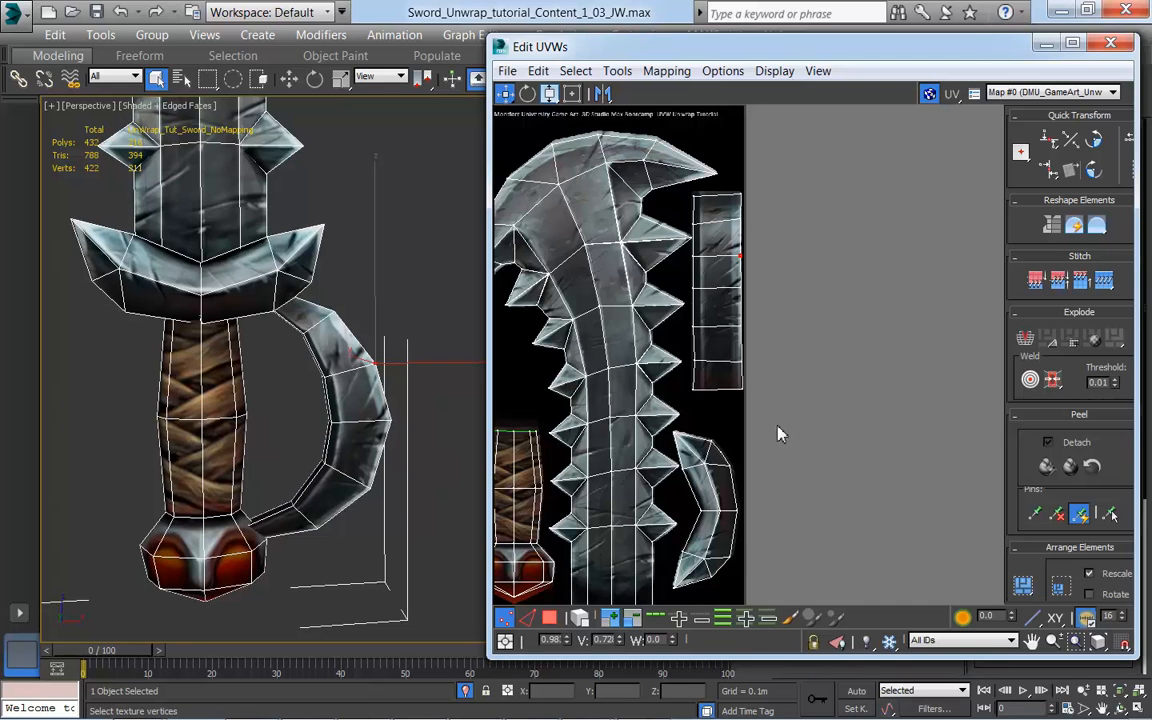
left_click_drag(755, 395, 731, 188)
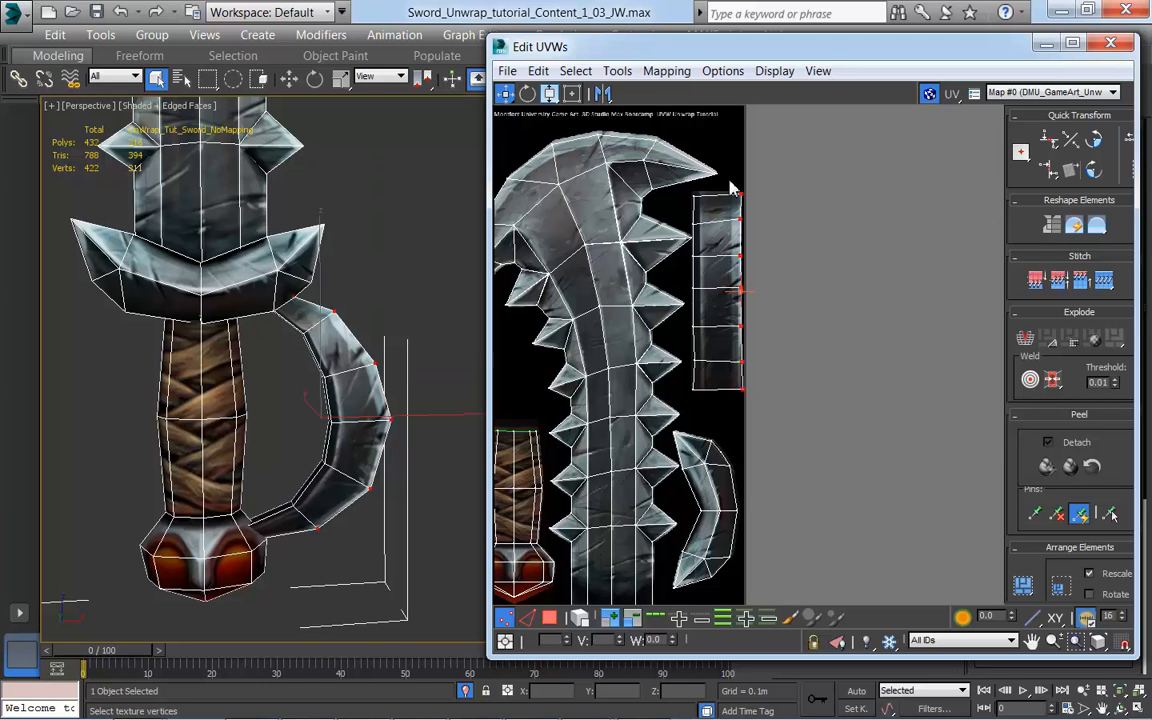
left_click(1050, 176)
Step: Select the hand guard's inner column of vertices, leaving out the blade spike's tip, and align them vertically to the pivot
left_click_drag(703, 404, 692, 192)
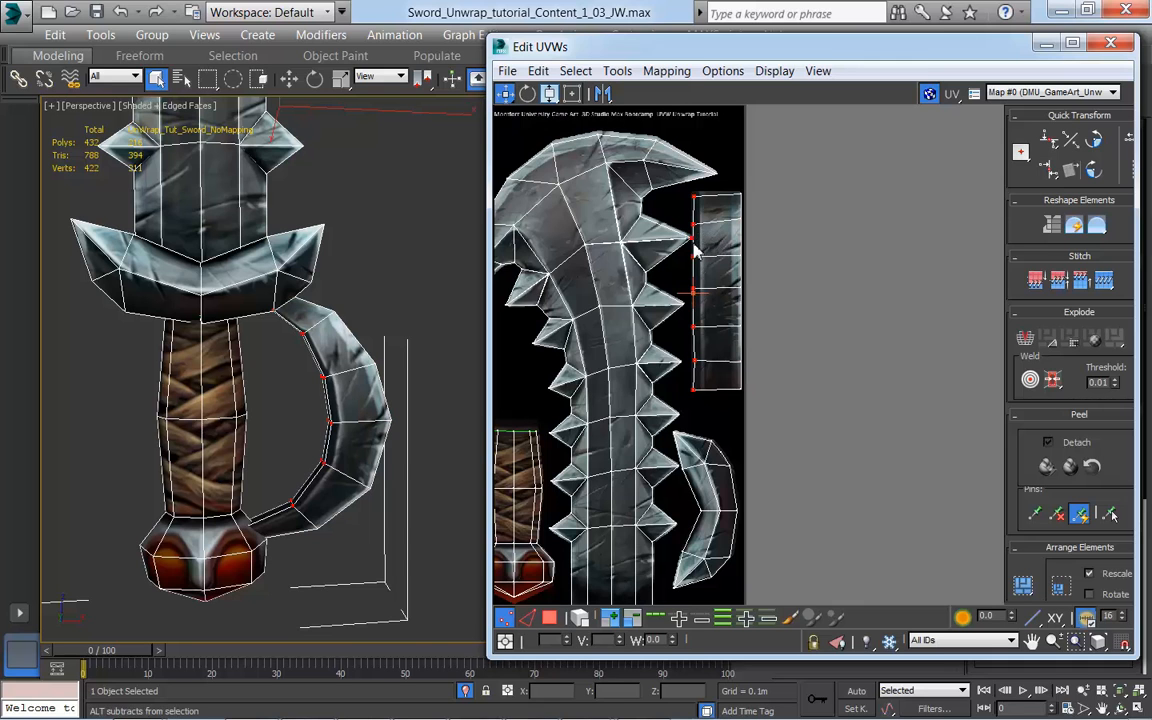
left_click_drag(688, 246, 685, 247, "alt")
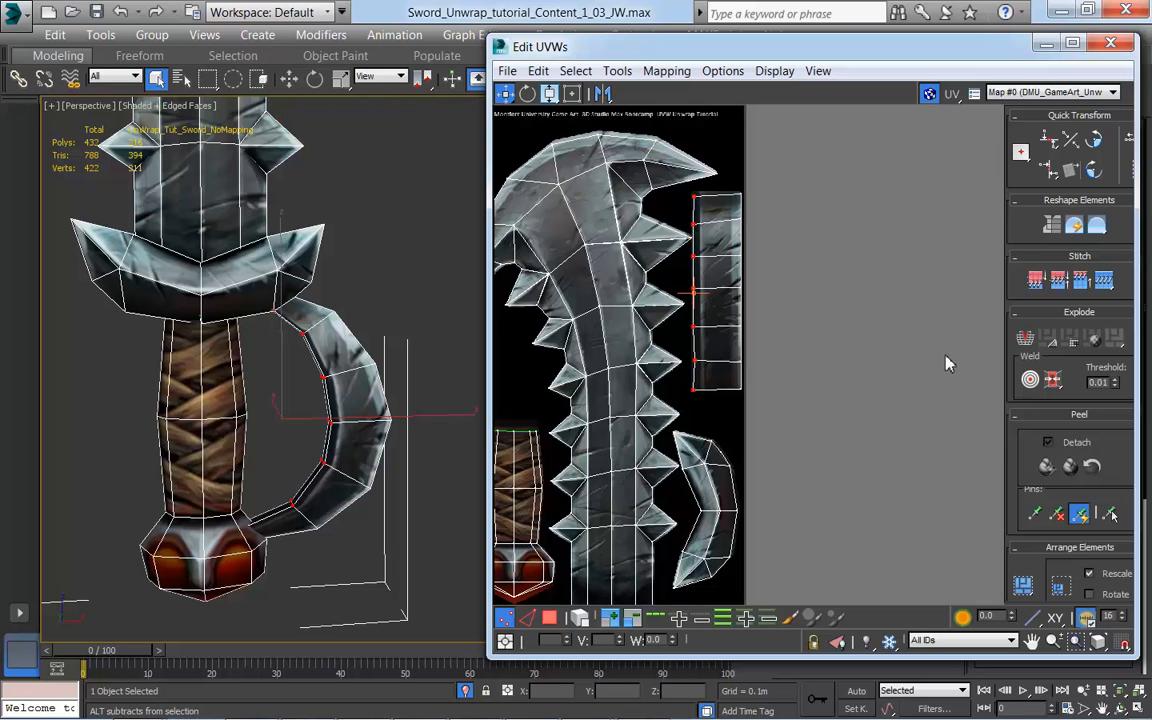
left_click(1049, 174)
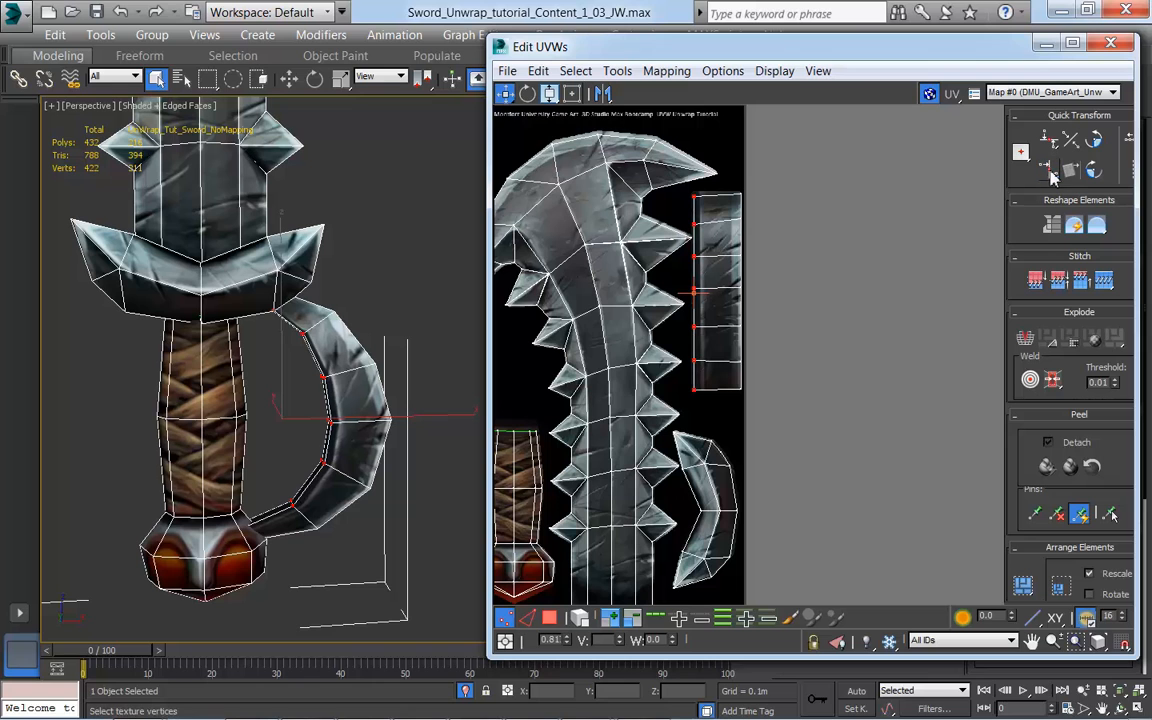
Step: Constrain the move to the horizontal axis and shift the hand guard's inner vertex column slightly inward onto the painted strip
left_click(506, 95)
left_click(507, 136)
left_click(508, 93)
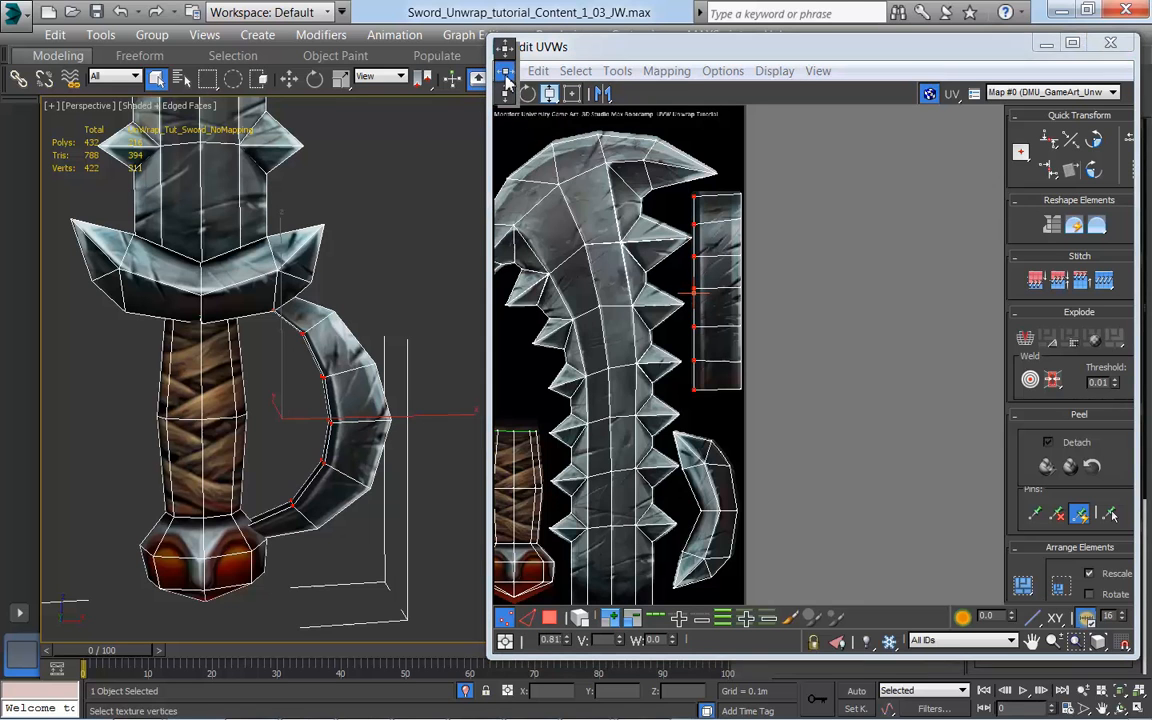
left_click(506, 71)
left_click_drag(694, 291, 700, 291)
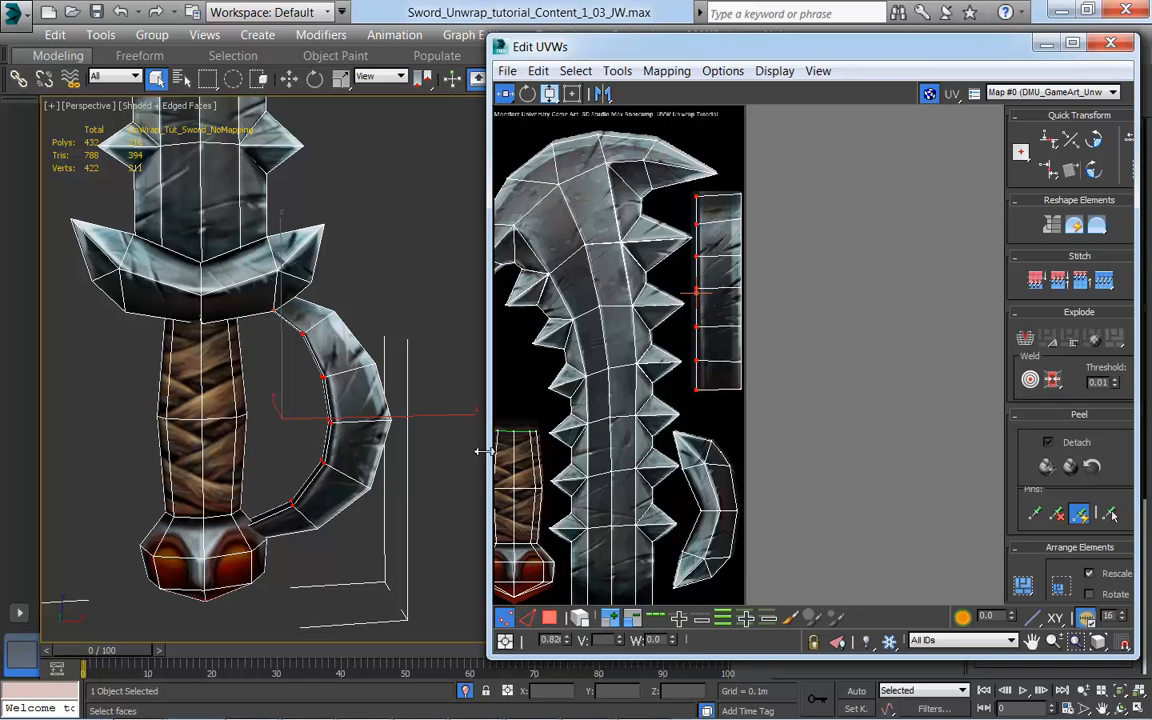
Step: Hide the model's edged faces and examine the whole textured sword beside its complete UV layout
scroll(398, 505, "down", 8)
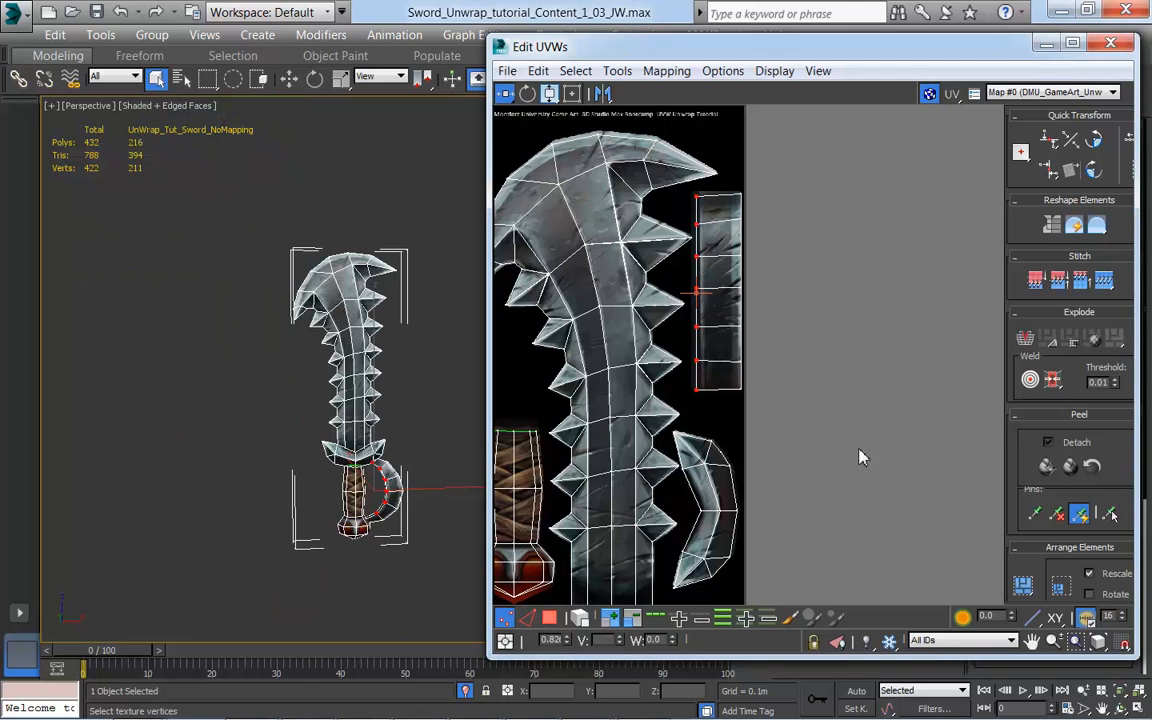
left_click_drag(771, 56, 791, 53)
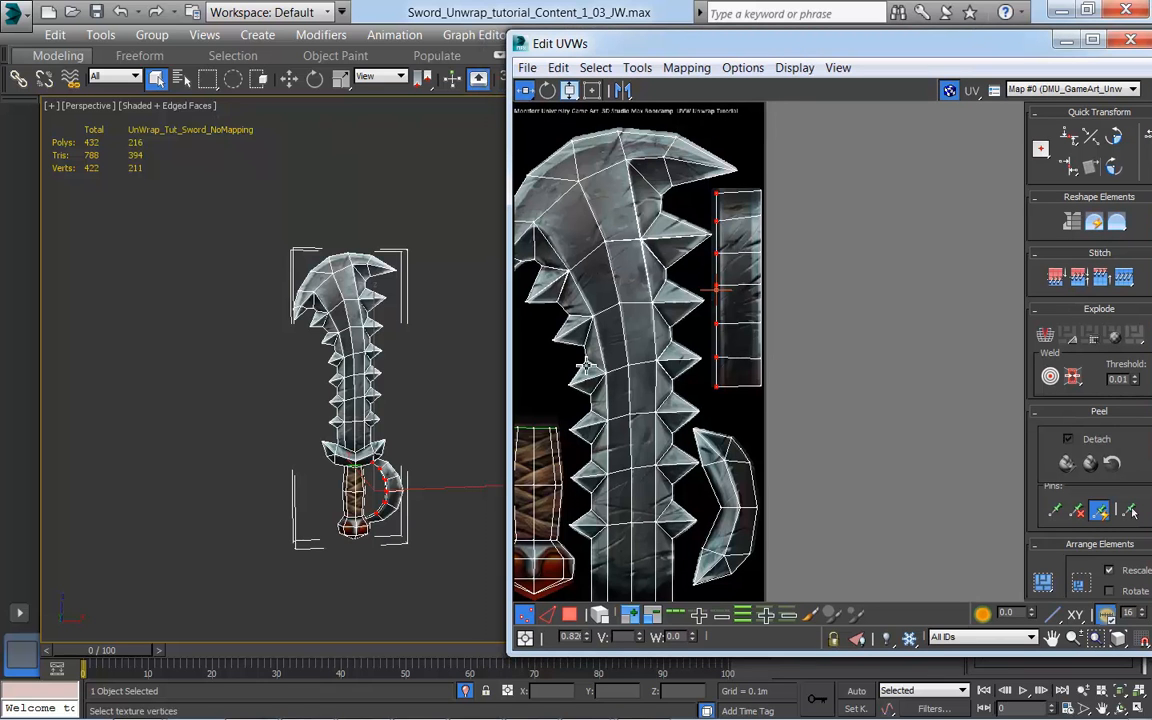
middle_click_drag(842, 373, 855, 373)
scroll(913, 399, "down", 3)
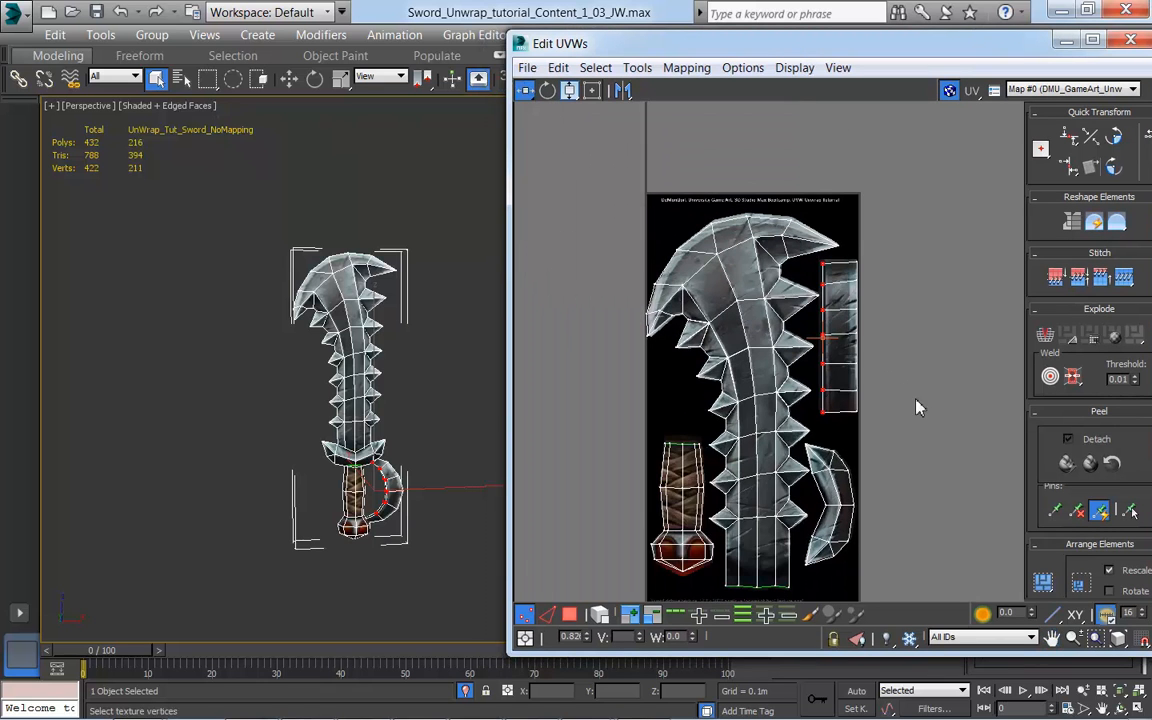
mouse_move(351, 434)
middle_mouse_down("alt")
mouse_move(414, 438)
mouse_move(354, 438)
mouse_move(396, 415)
mouse_move(397, 395)
mouse_move(300, 460)
middle_mouse_up("alt")
key("F4")
scroll(327, 432, "up", 4)
scroll(340, 420, "down", 5)
middle_click_drag(897, 538, 884, 421)
scroll(892, 507, "down", 2)
Step: Move the UV editor window aside to view the Unwrap UVW modifier's settings, and bring it back beside the sword
left_click_drag(795, 45, 800, 458)
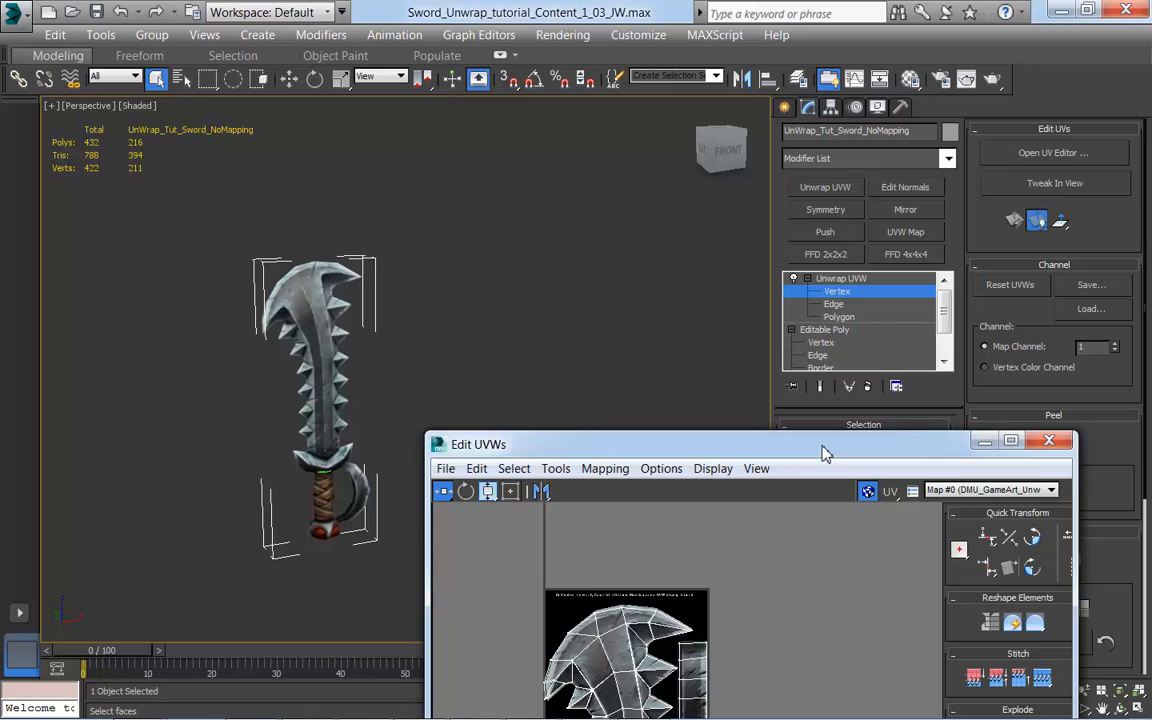
left_click_drag(822, 453, 792, 448)
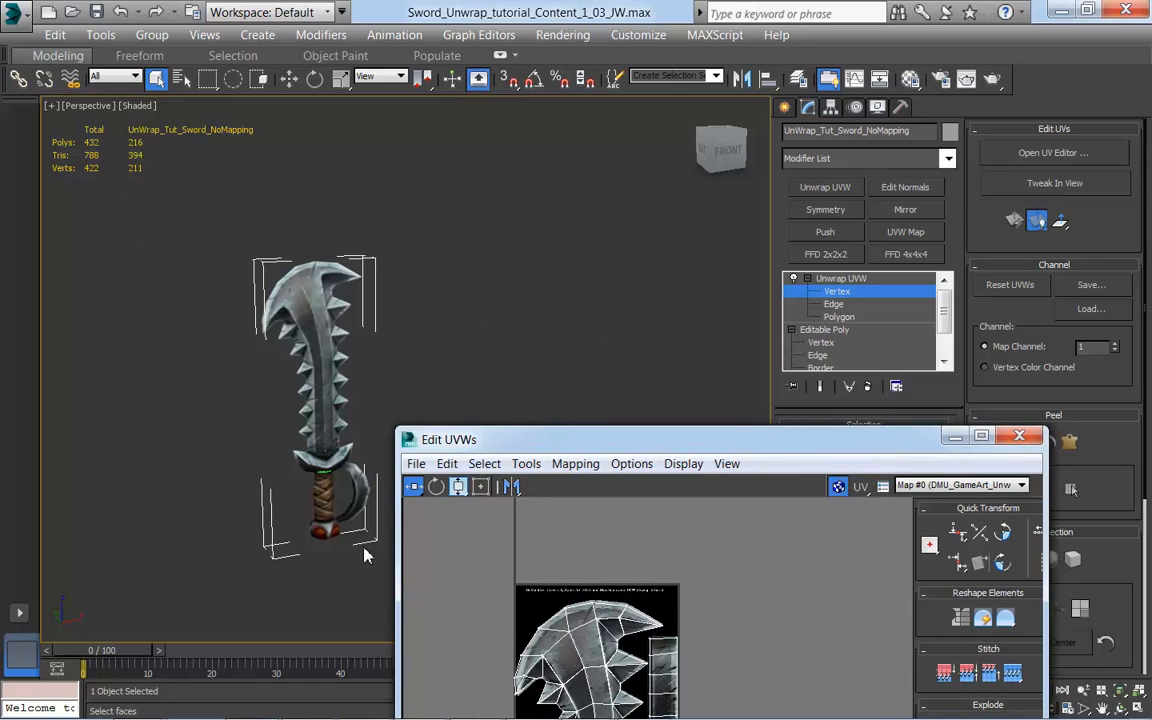
left_click_drag(687, 449, 333, 514)
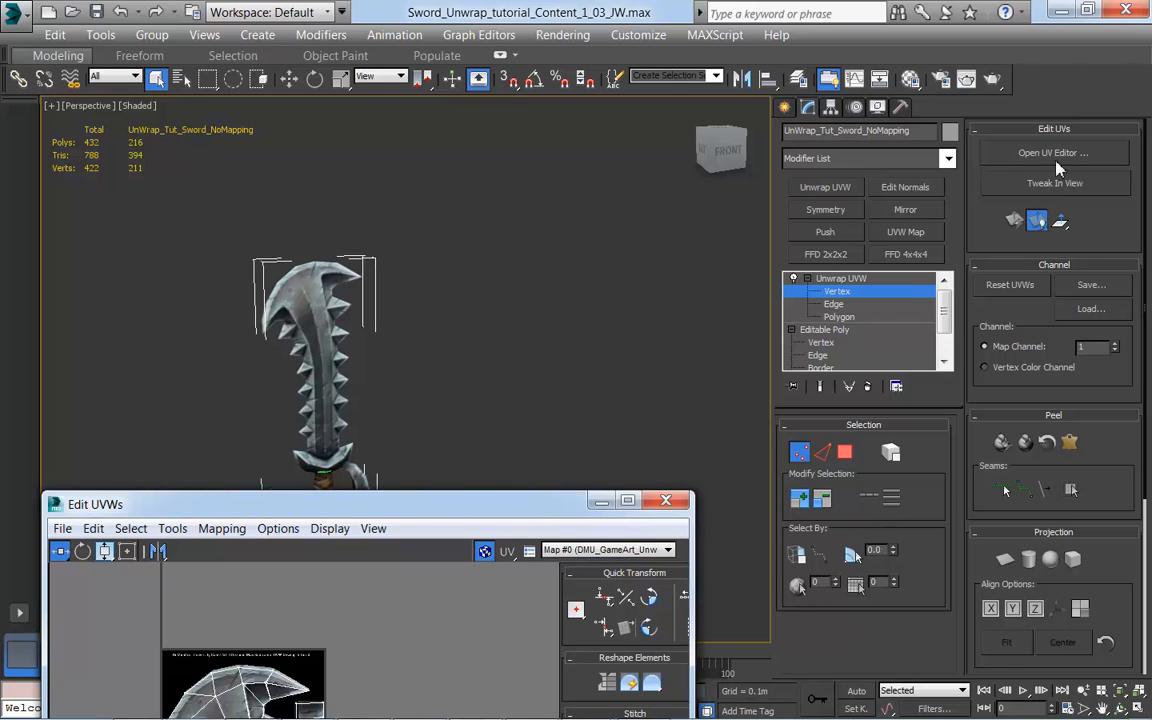
left_click_drag(476, 514, 884, 87)
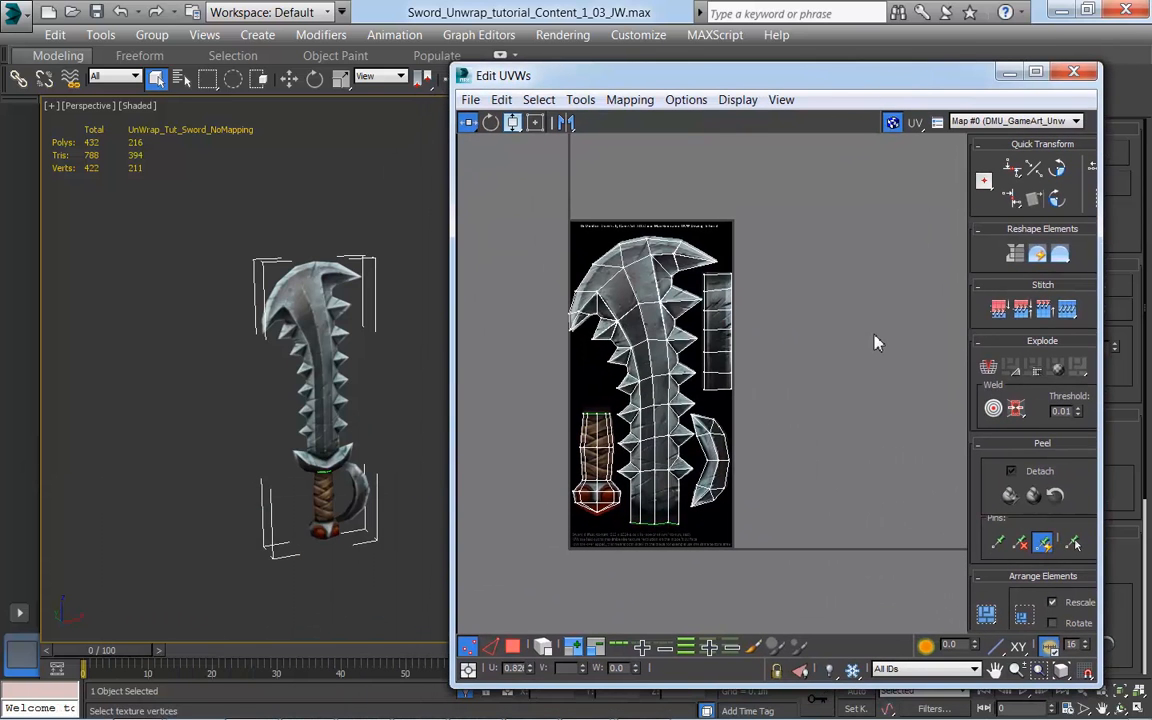
Step: Switch to polygon selection, pick the faces at the blade's base and grow the selection across the whole blade
left_click(512, 649)
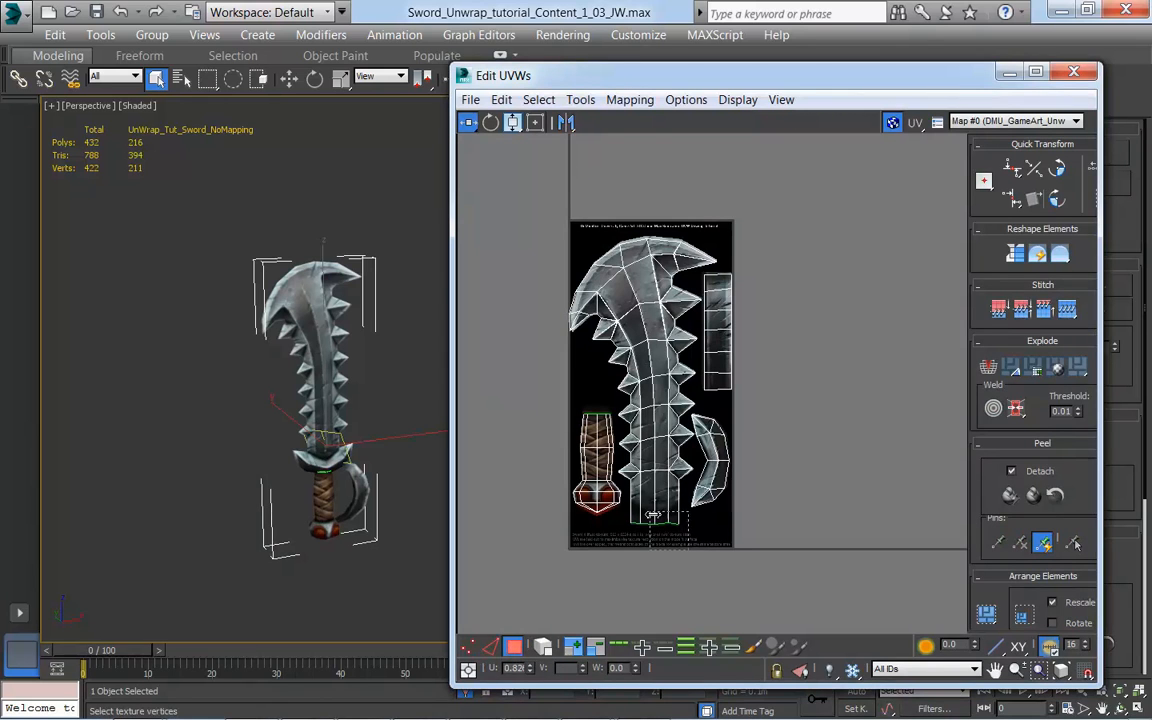
left_click(660, 492)
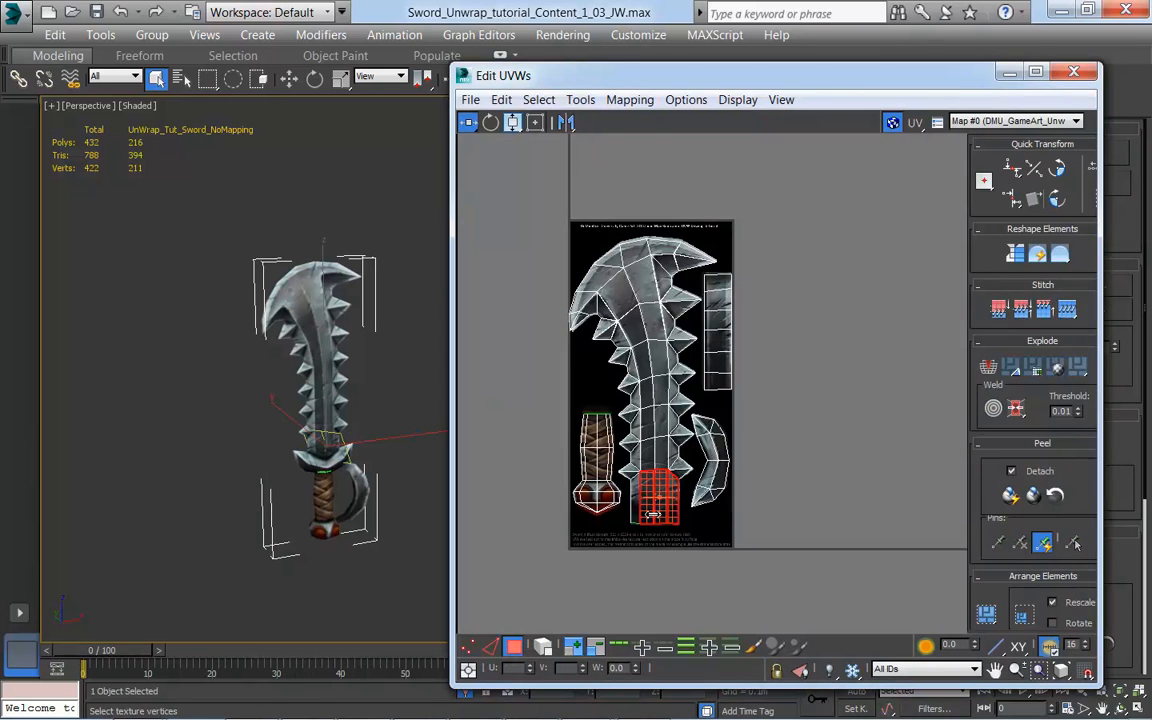
left_click(573, 648)
left_click(575, 650)
left_click(575, 650)
left_click(575, 650)
left_click(575, 650)
left_click(575, 650)
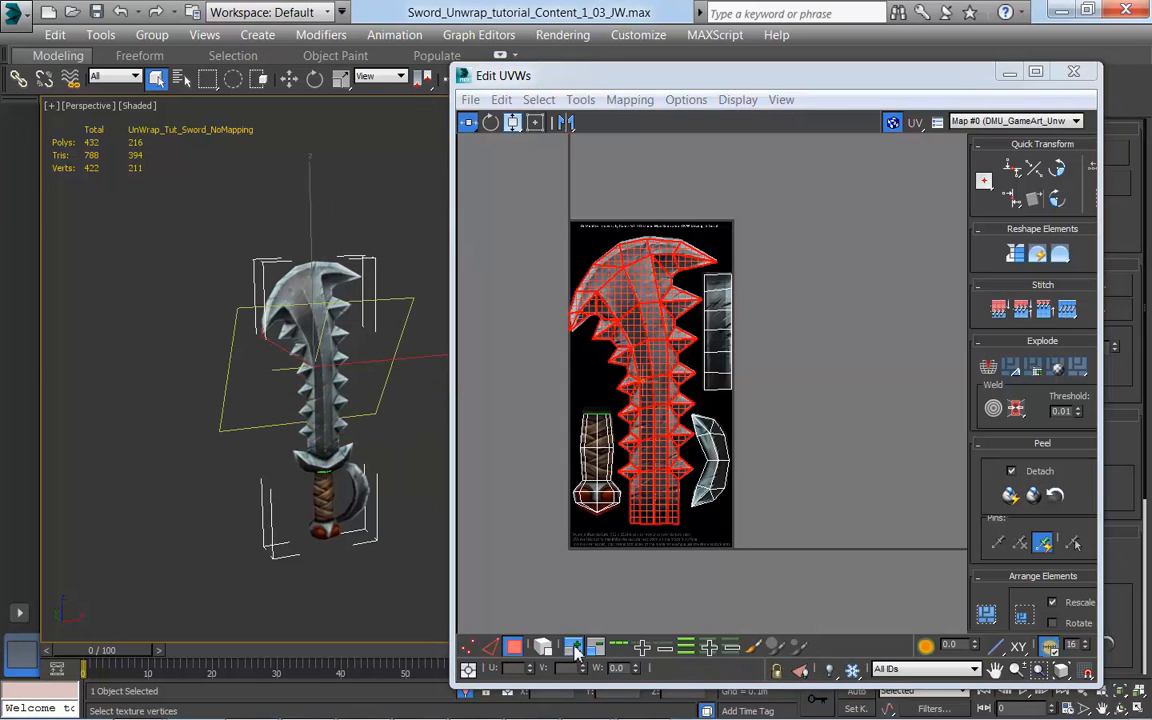
Step: Clear the selection, enable Select By Element UV and select the entire blade shell
left_click(673, 588)
left_click(546, 643)
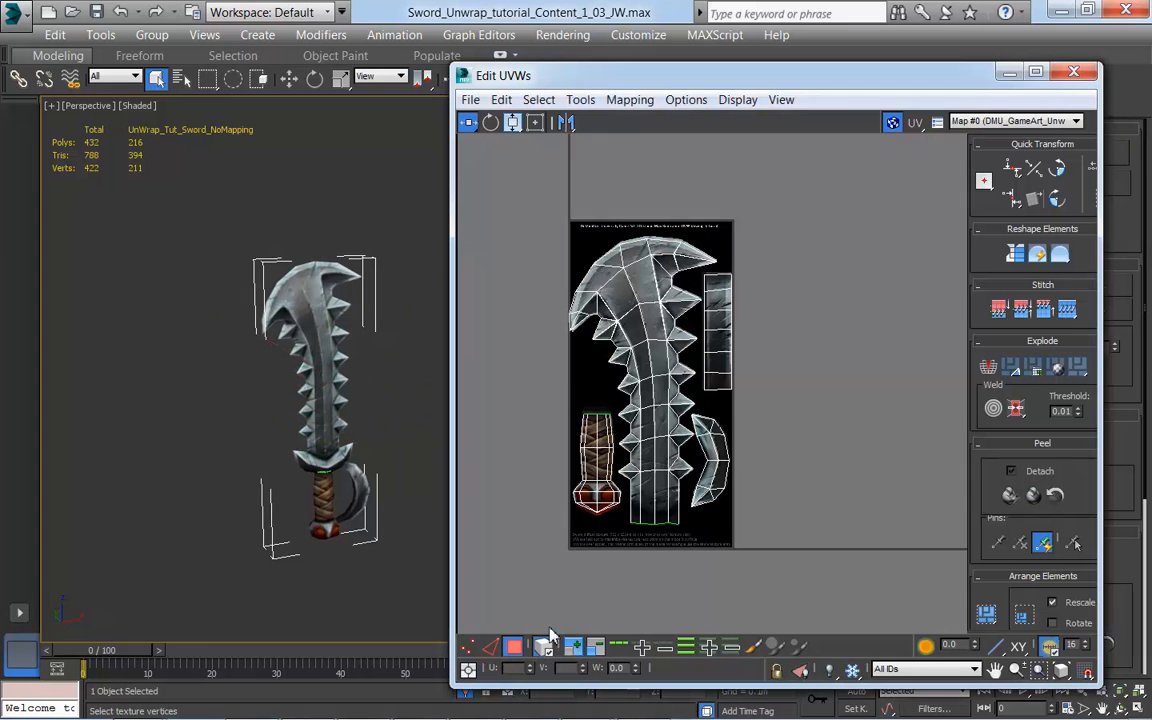
left_click(645, 516)
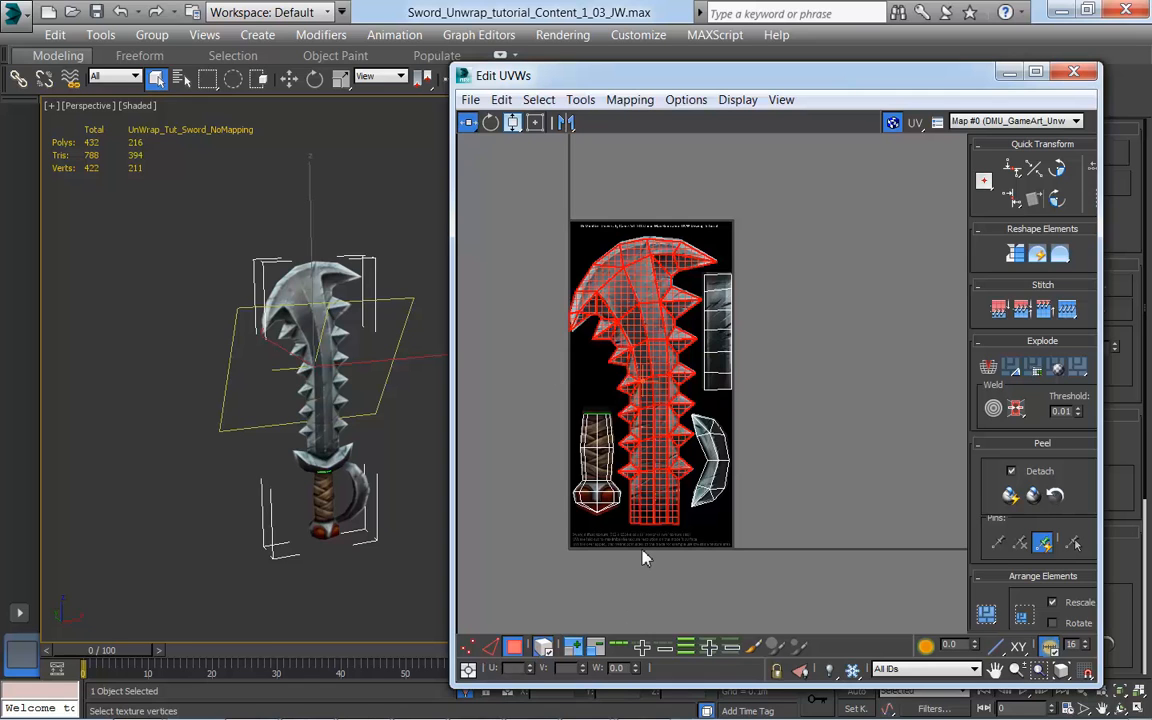
Step: Try the unconstrained Move, Rotate, Scale and Freeform tools on the selected blade UVs, and undo the Freeform change
mouse_move(468, 122)
left_mouse_down()
mouse_move(471, 143)
mouse_move(470, 102)
left_mouse_up()
mouse_move(640, 270)
left_mouse_down()
mouse_move(675, 239)
mouse_move(641, 245)
mouse_move(641, 267)
left_mouse_up()
left_click(491, 123)
left_click_drag(650, 303, 656, 329)
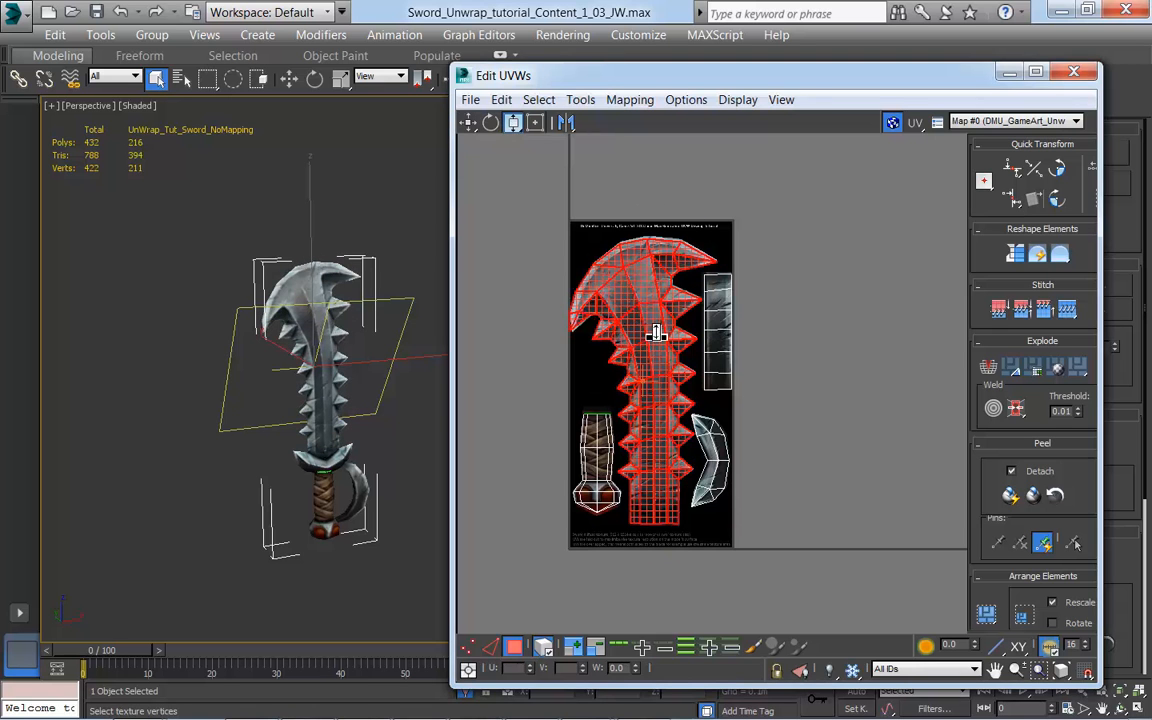
left_click(535, 122)
left_click_drag(573, 241, 541, 245)
key("ctrl+z")
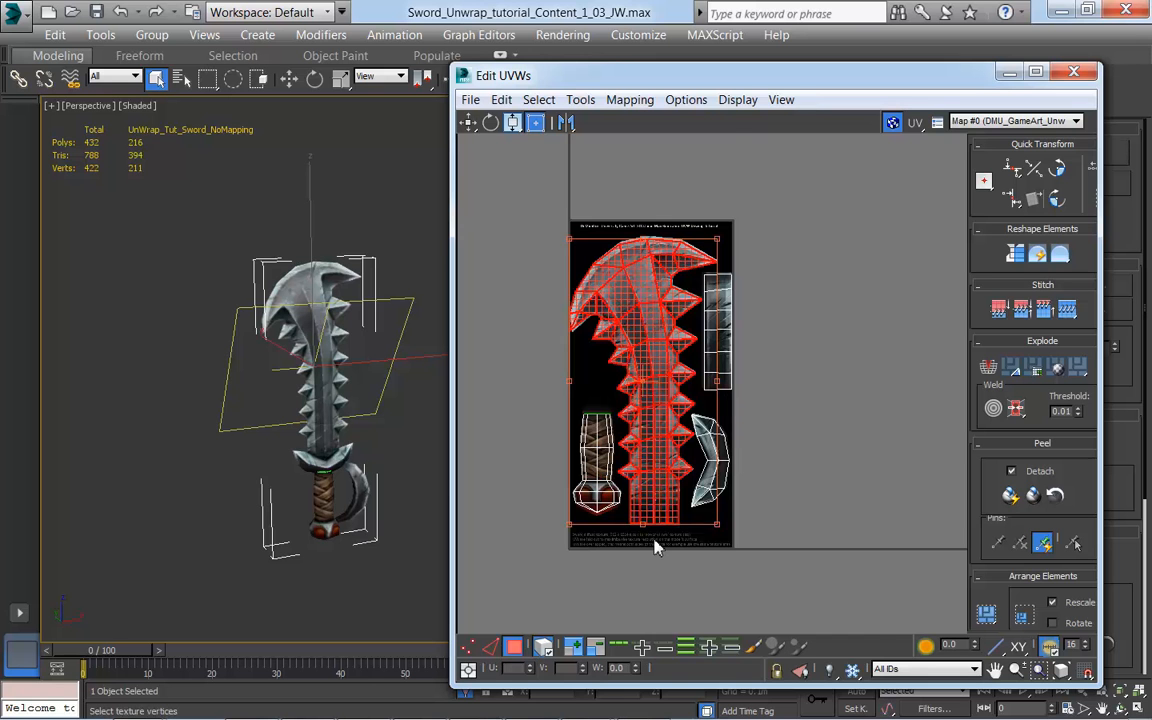
Step: Examine the UV layout against the painted texture up close, and inspect the textured blade, hilt and hand guard on the model
scroll(656, 540, "up", 3)
middle_click_drag(805, 504, 975, 544)
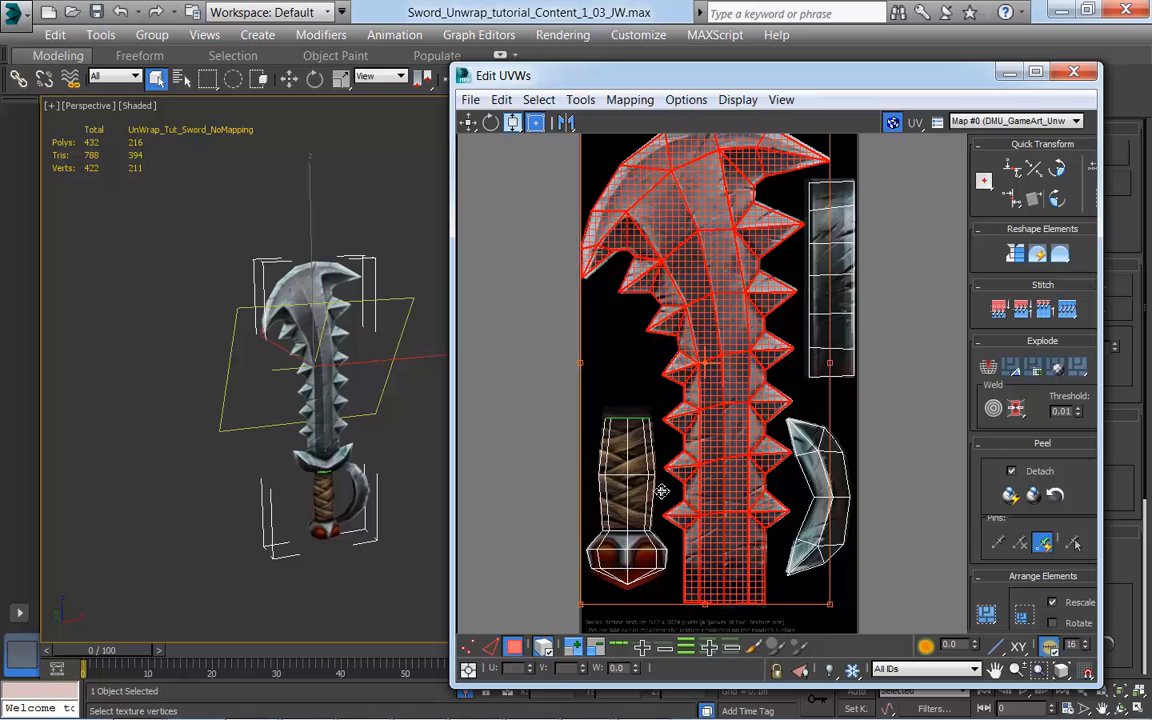
middle_click_drag(881, 453, 812, 446)
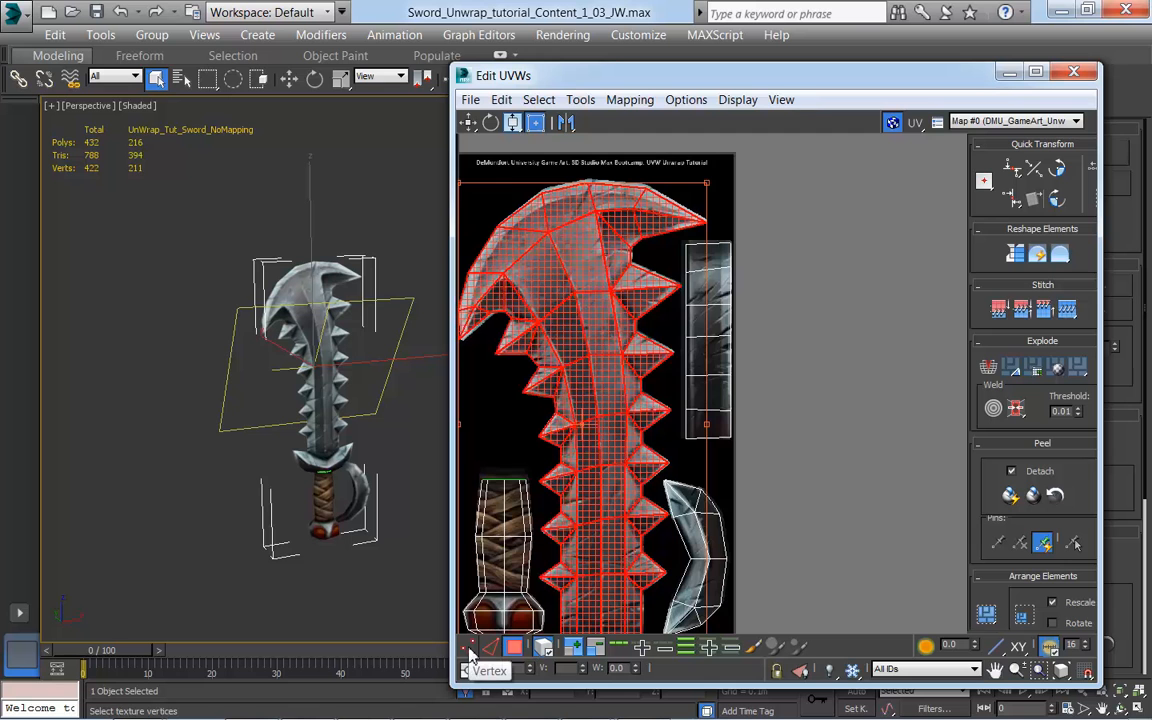
scroll(748, 535, "up", 3)
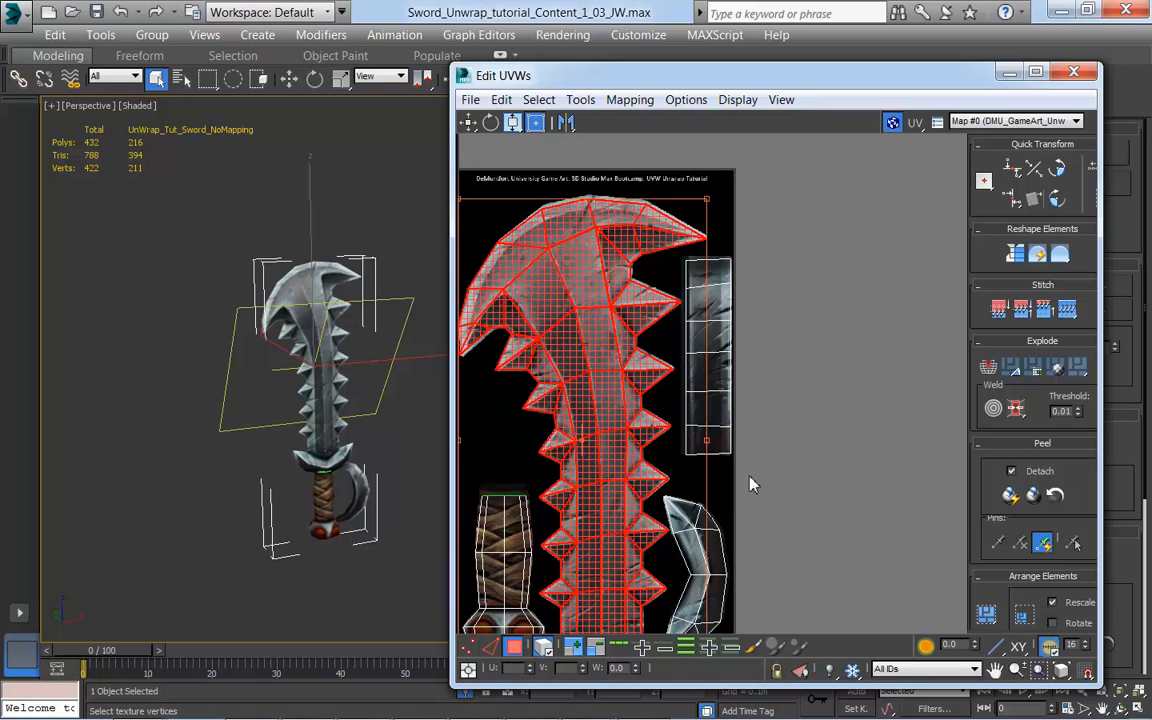
middle_click_drag(762, 461, 771, 504)
scroll(380, 478, "up", 4)
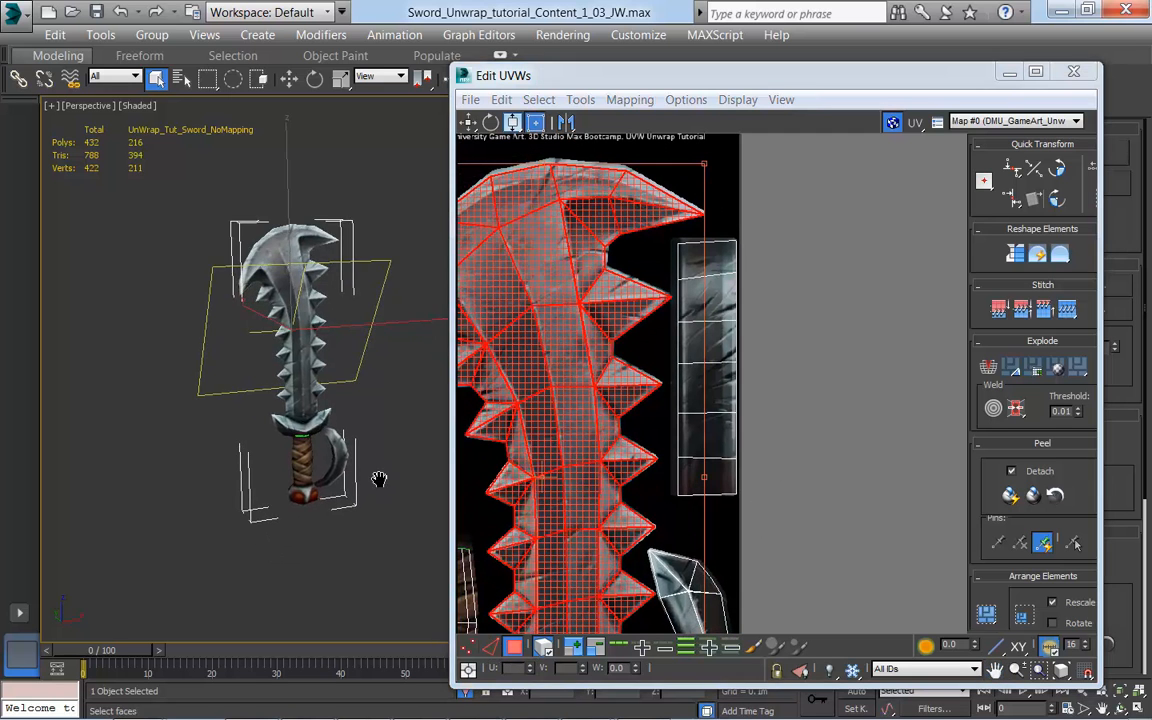
scroll(385, 440, "up", 5)
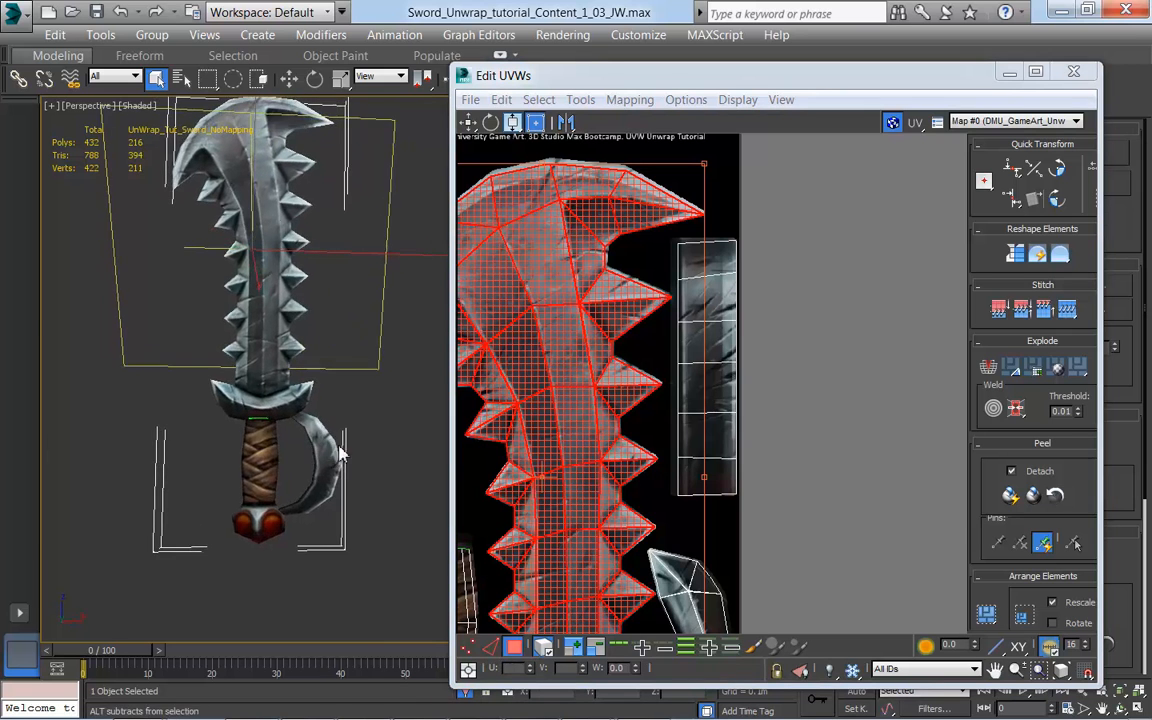
scroll(398, 421, "up", 1)
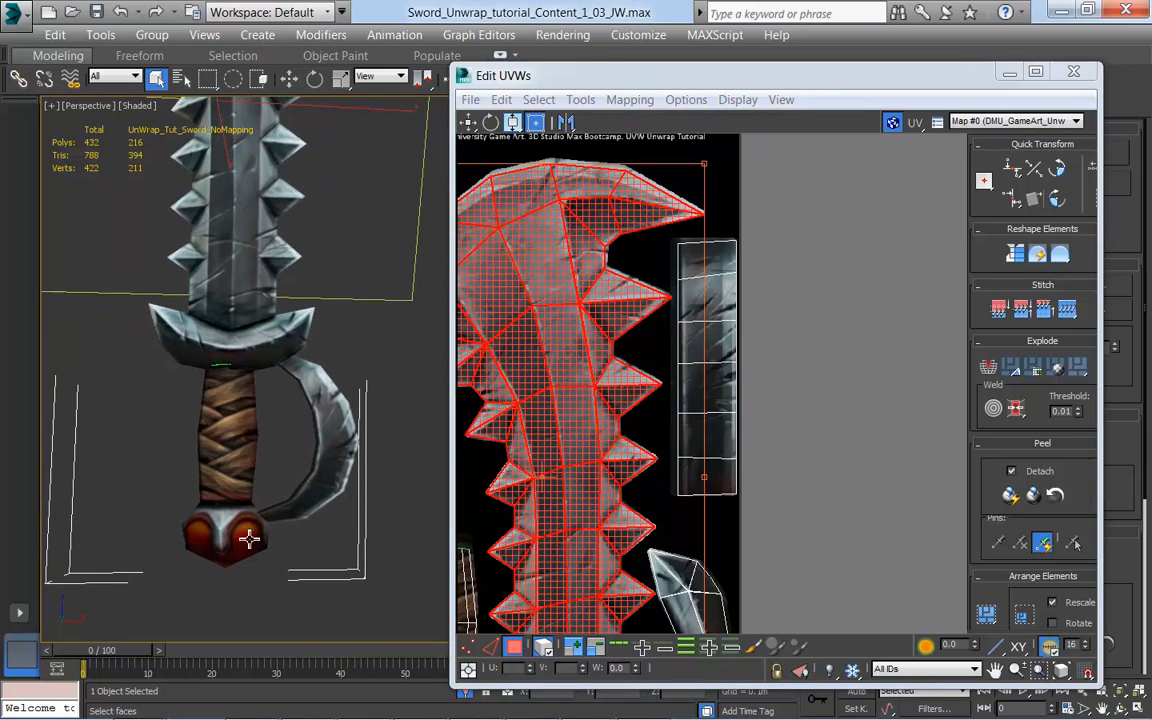
Step: Compare the textured hilt with the UV layout, and view the blade selection in vertex mode before returning to polygon mode
middle_click_drag(369, 506, 399, 491)
scroll(774, 489, "down", 2)
middle_click_drag(774, 489, 758, 450)
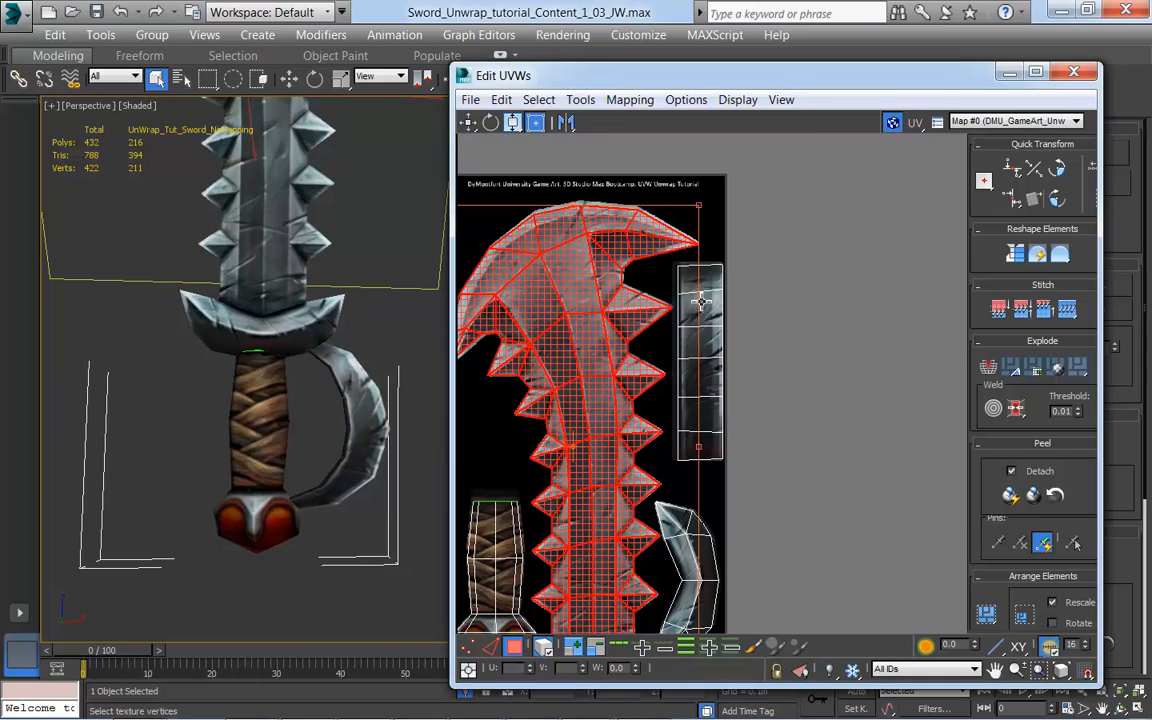
middle_click_drag(671, 356, 677, 390)
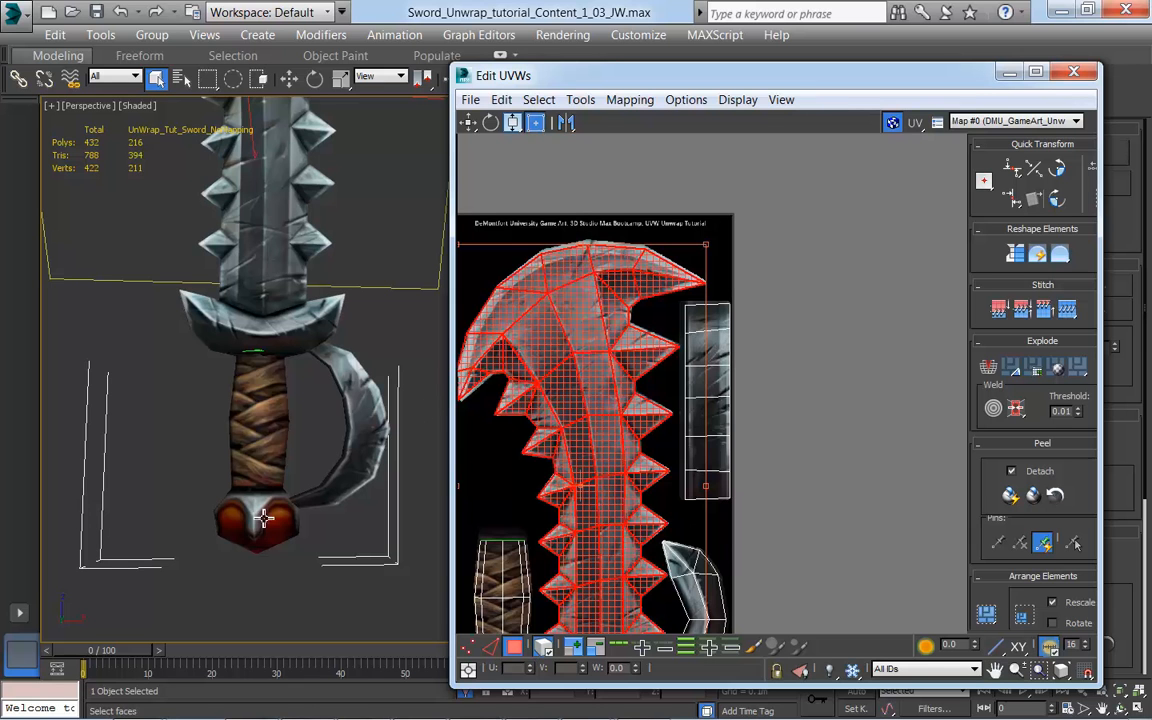
middle_click_drag(776, 534, 806, 448)
scroll(838, 508, "down", 2)
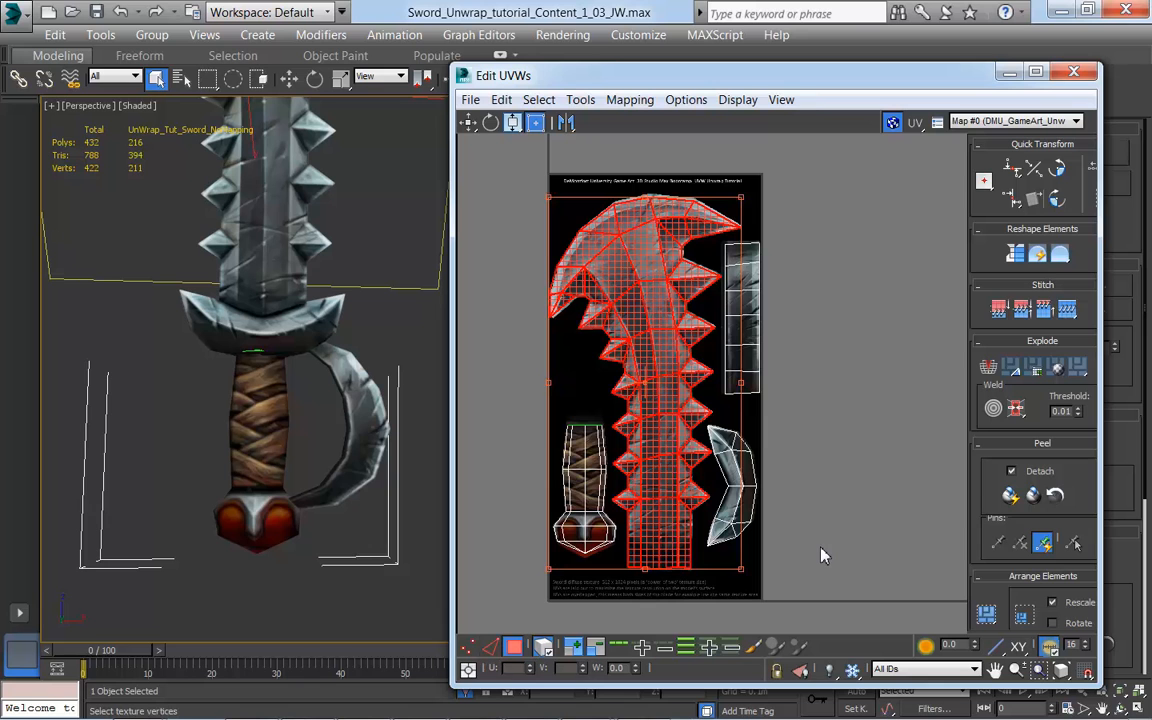
key("2")
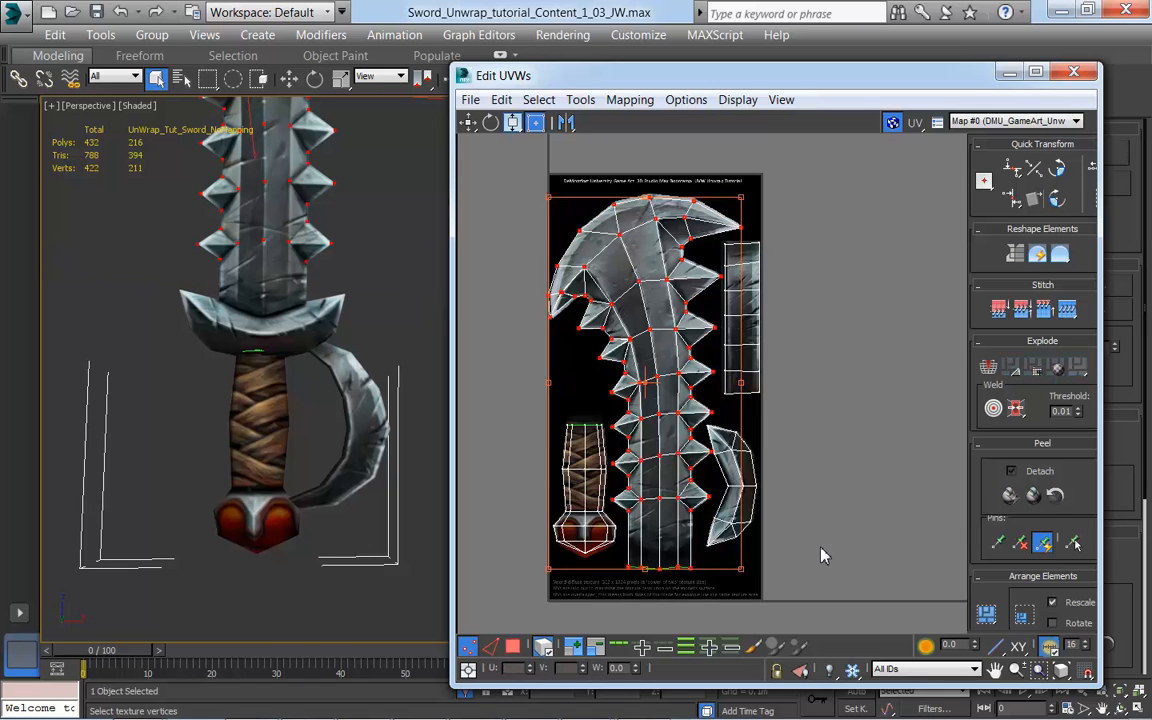
key("3")
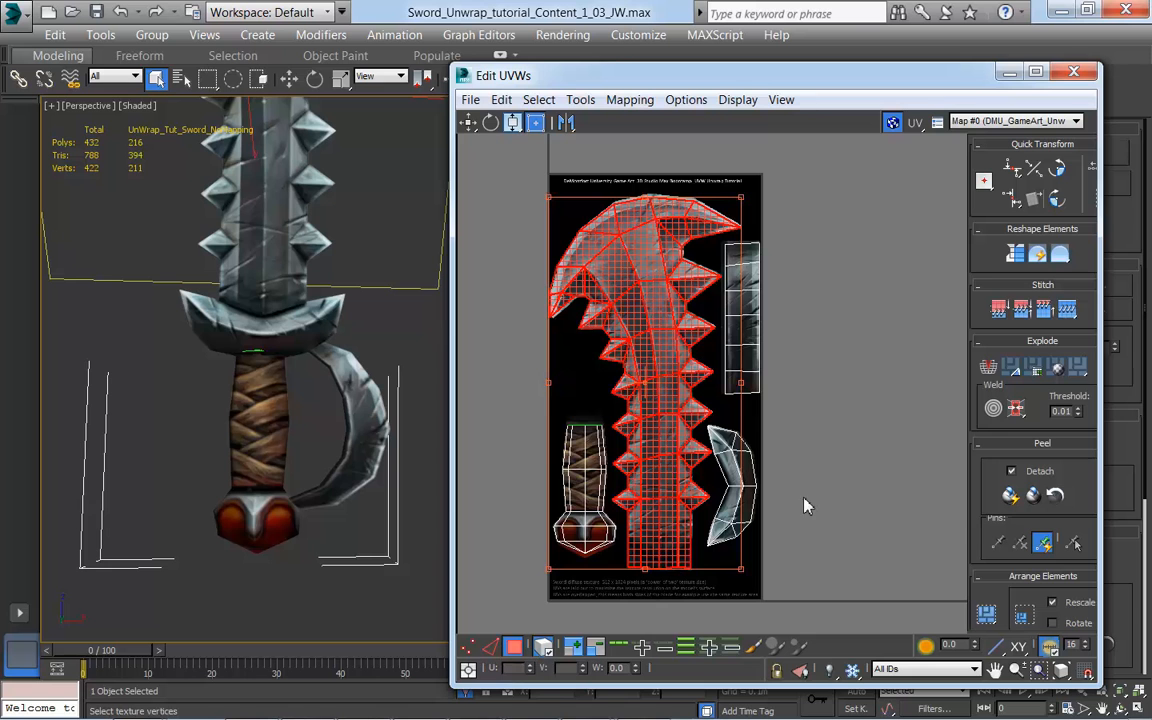
Step: Clear the blade selection in the UV editor and cycle through the Move, Rotate and Scale tools, ending on Scale
left_click_drag(631, 73, 751, 95)
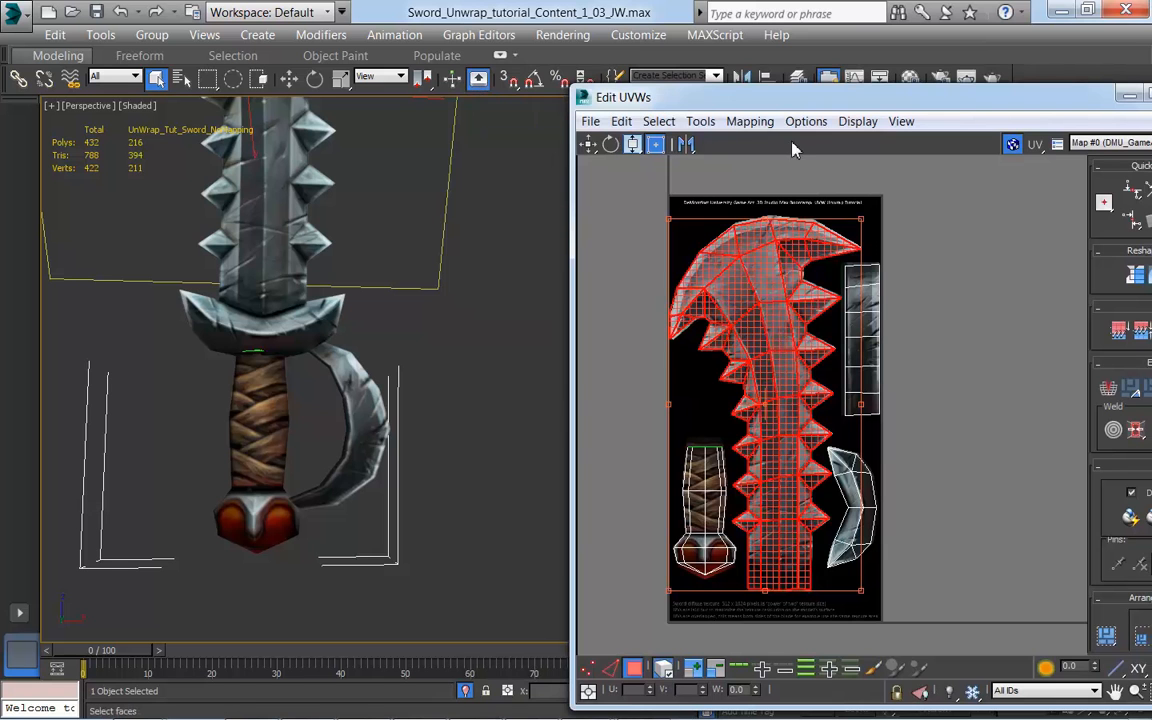
left_click_drag(800, 96, 668, 70)
left_click(813, 280)
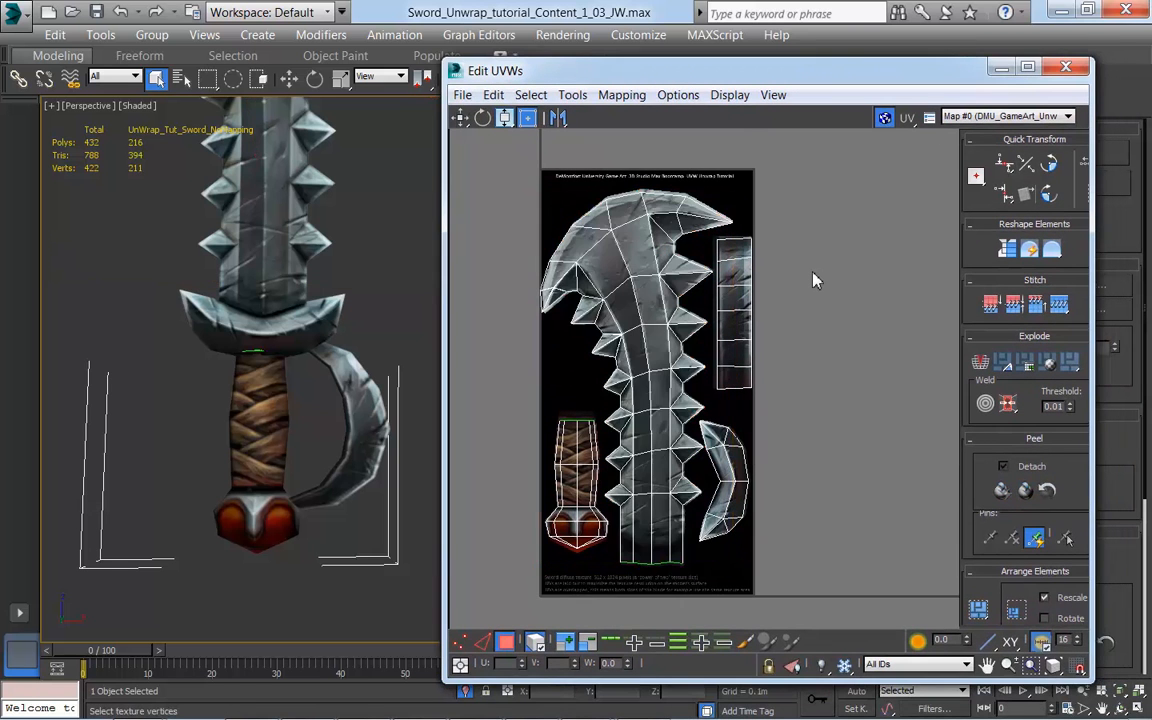
key("w")
key("e")
key("r")
key("w")
key("e")
key("r")
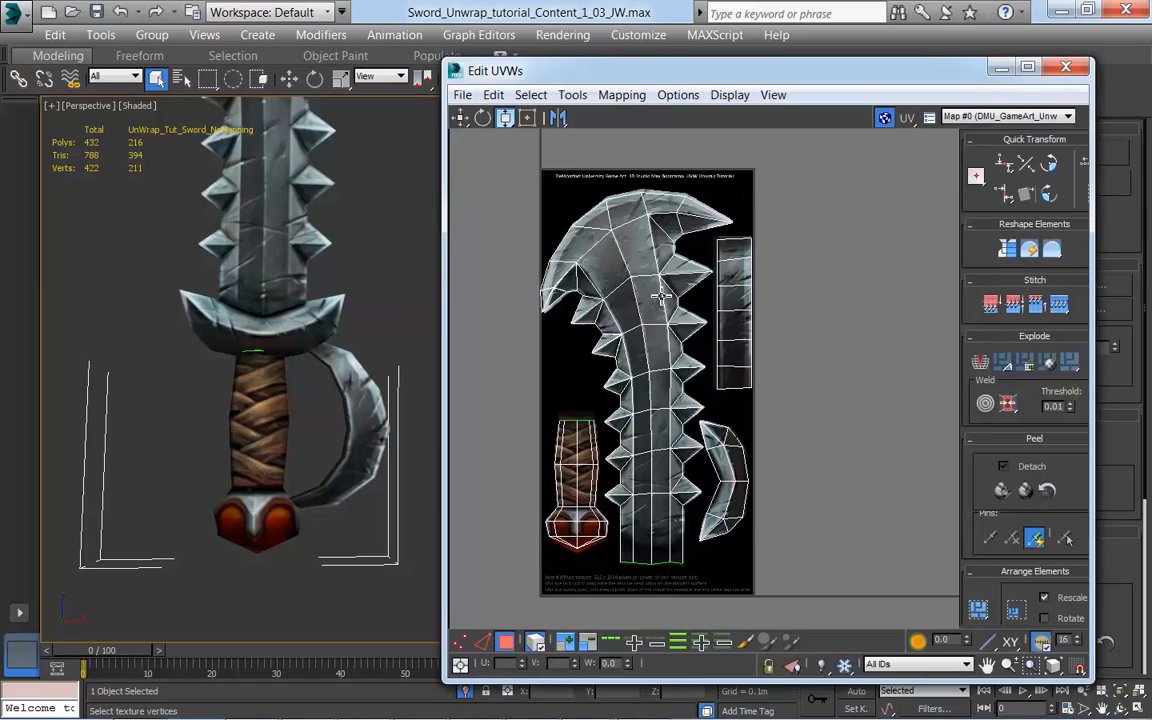
Step: Select the whole blade shell, turn off Select By Element UV and select only the faces around the blade's tip
middle_click_drag(780, 528, 820, 546)
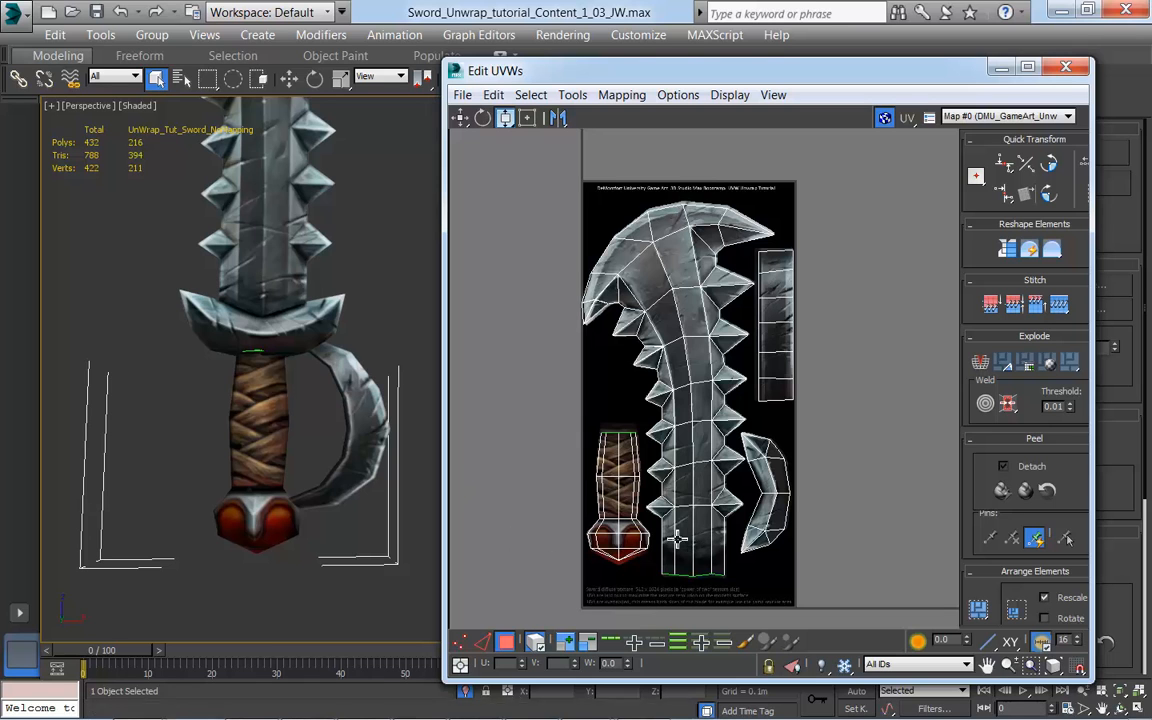
left_click(690, 484)
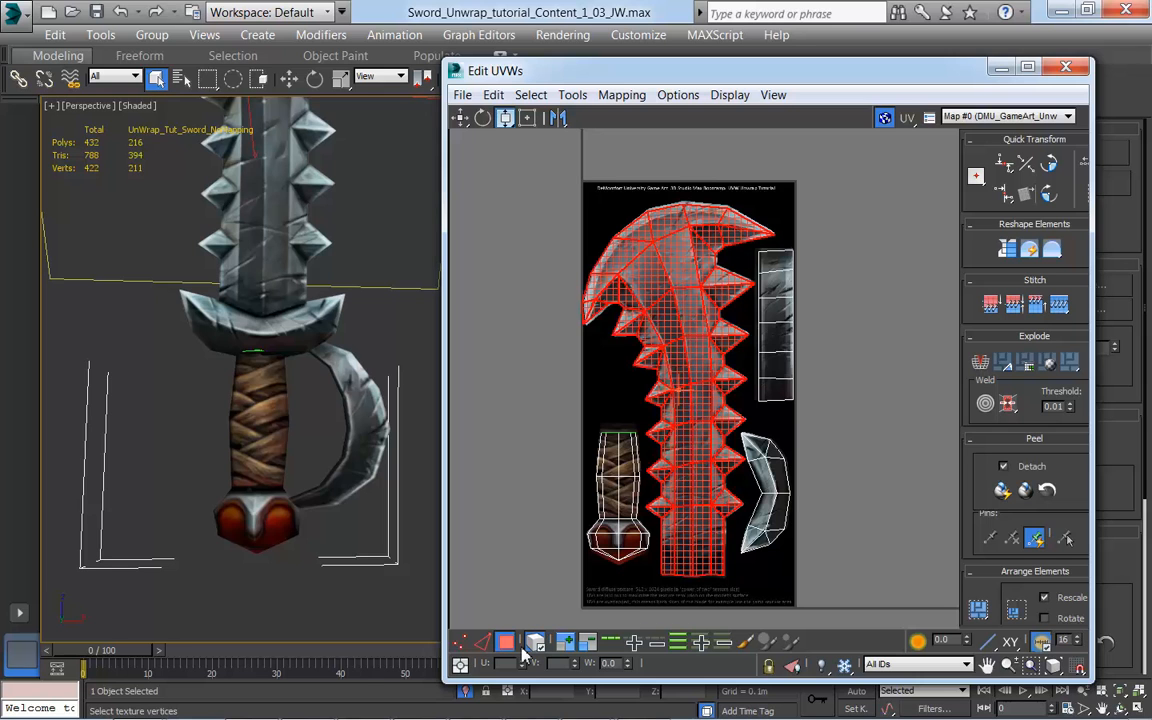
left_click(615, 210)
left_click_drag(616, 197, 714, 240)
middle_click_drag(872, 464, 871, 484)
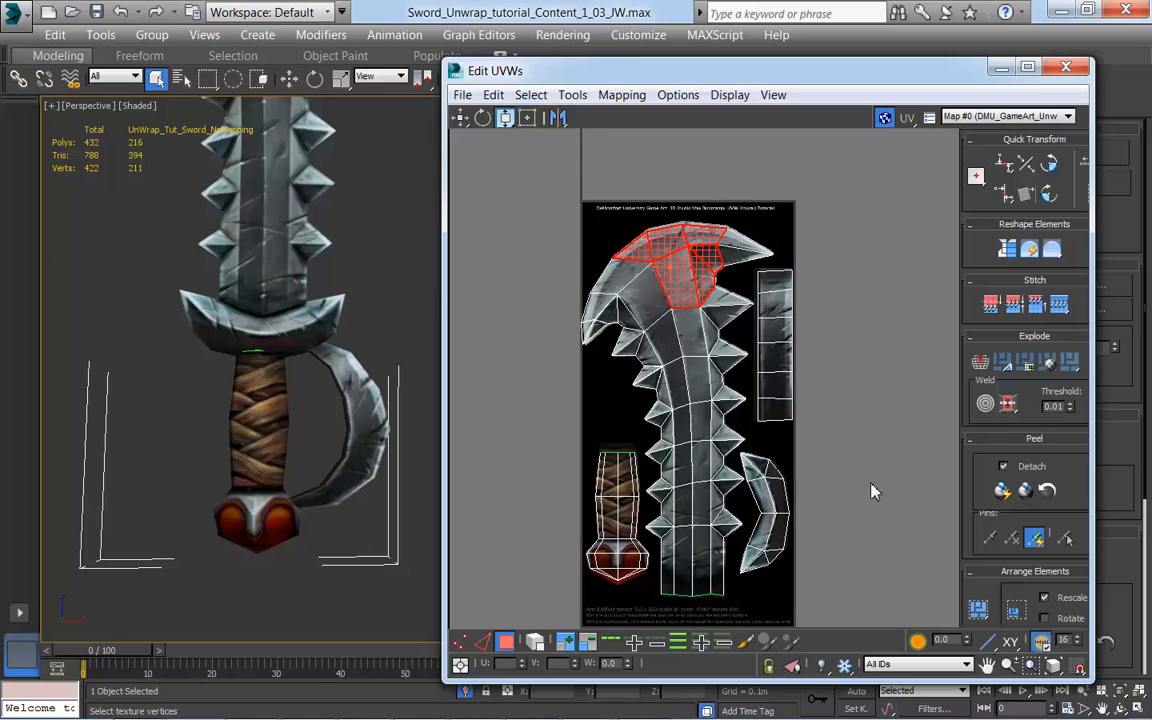
Step: Turn on shading of selected faces in the viewport, clear the selection and pick a single face midway along the blade
middle_click_drag(421, 382, 397, 465)
middle_click_drag(364, 297, 367, 438)
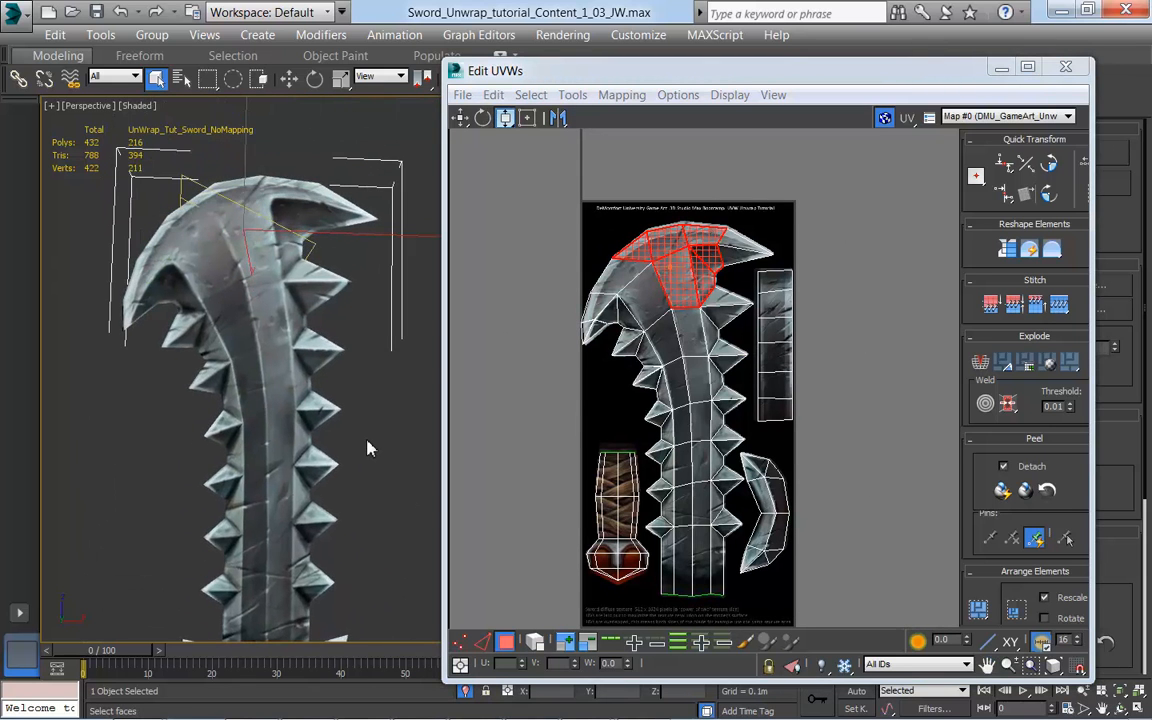
key("F2")
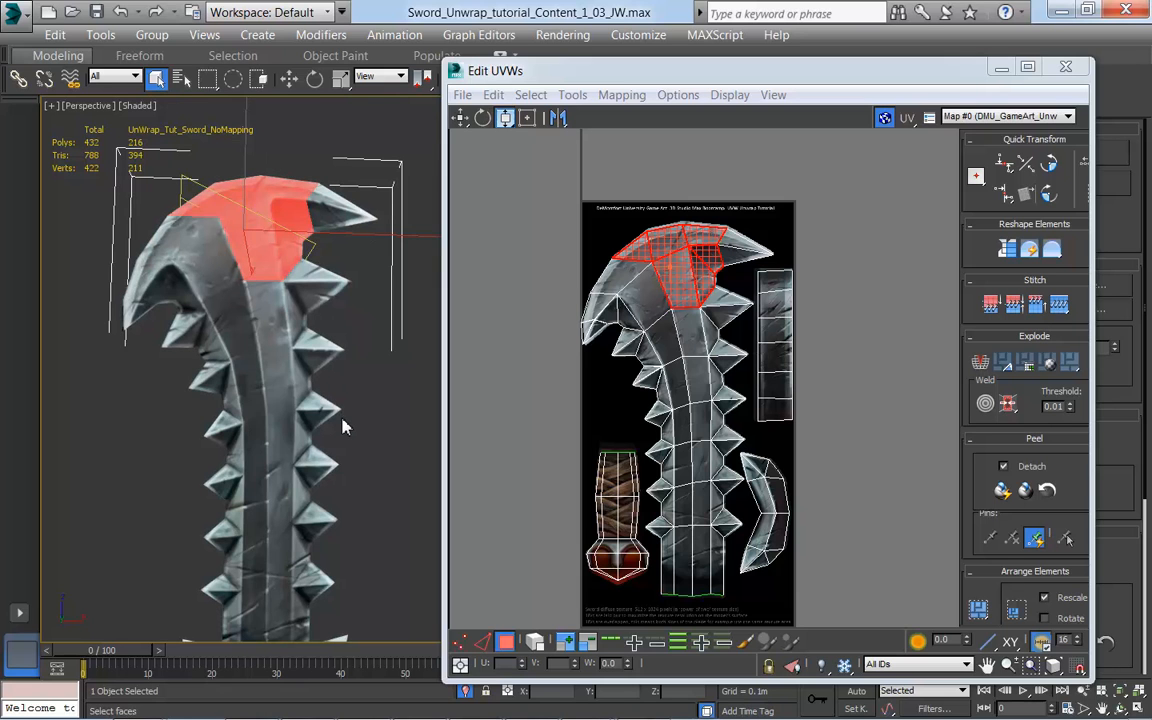
left_click(370, 408)
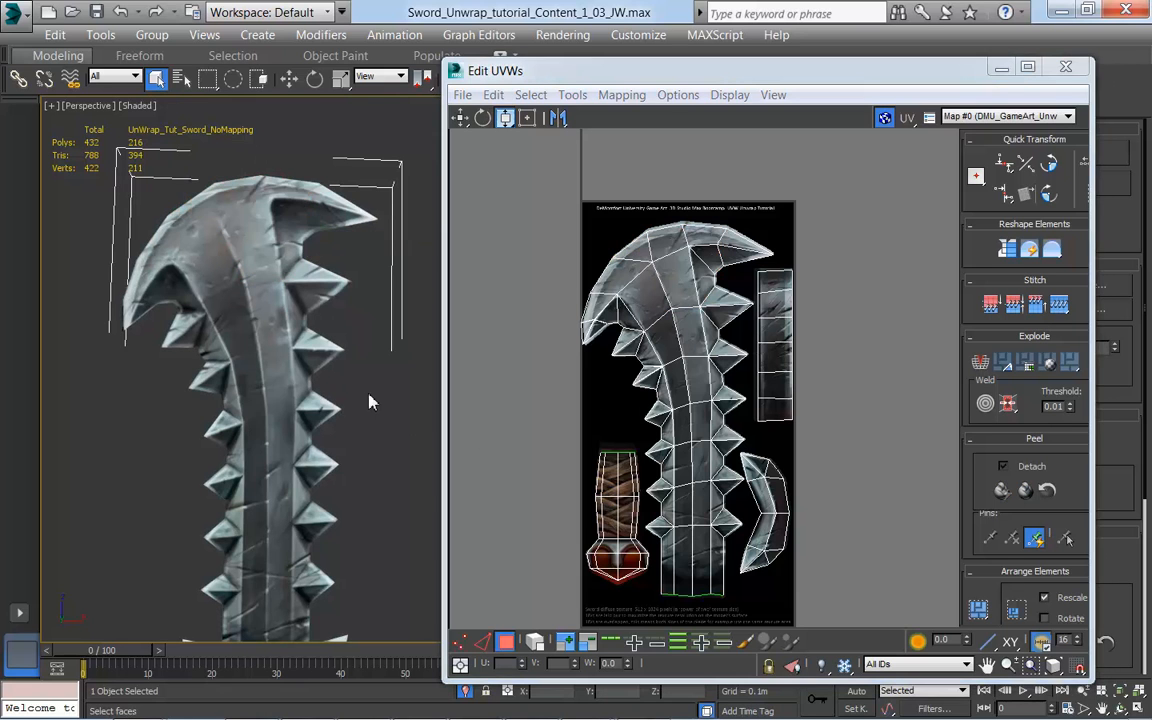
left_click(286, 353)
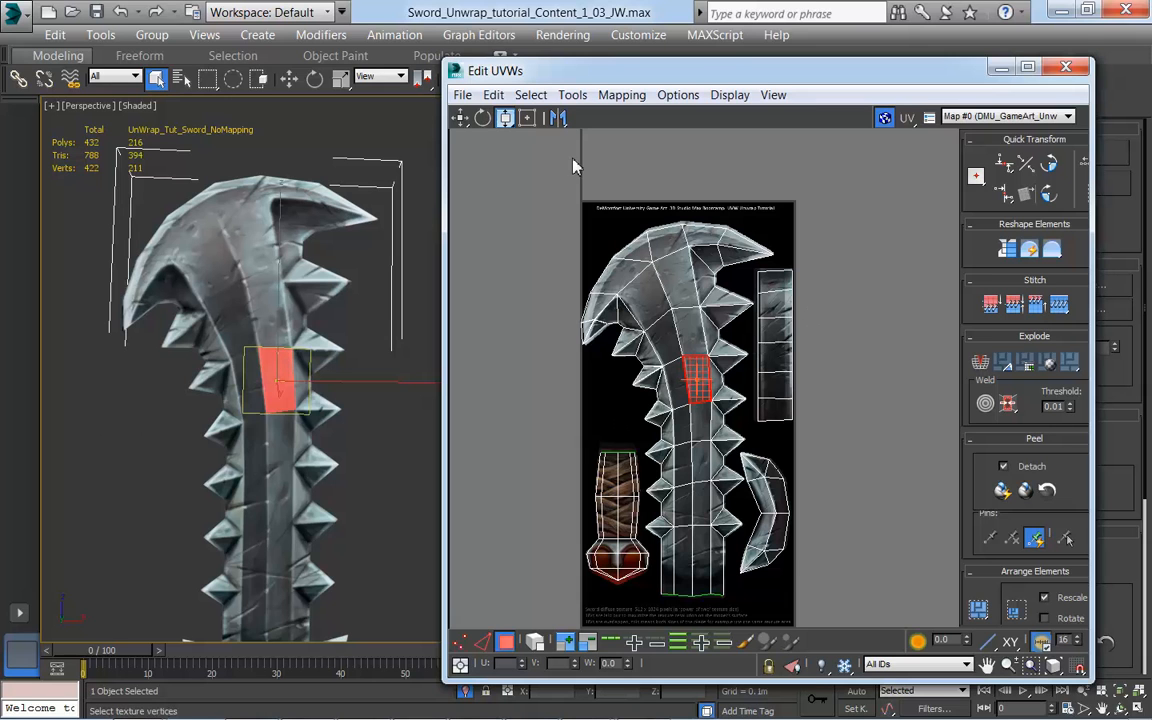
middle_click_drag(892, 522, 890, 485)
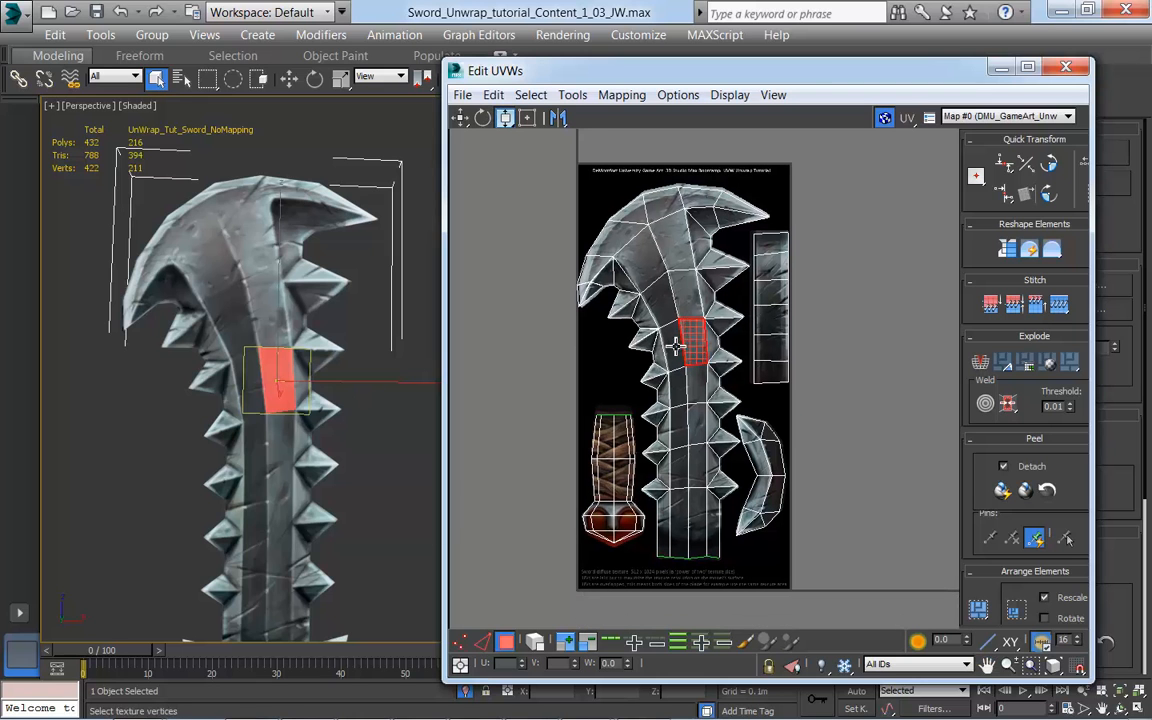
middle_click_drag(828, 467, 820, 455)
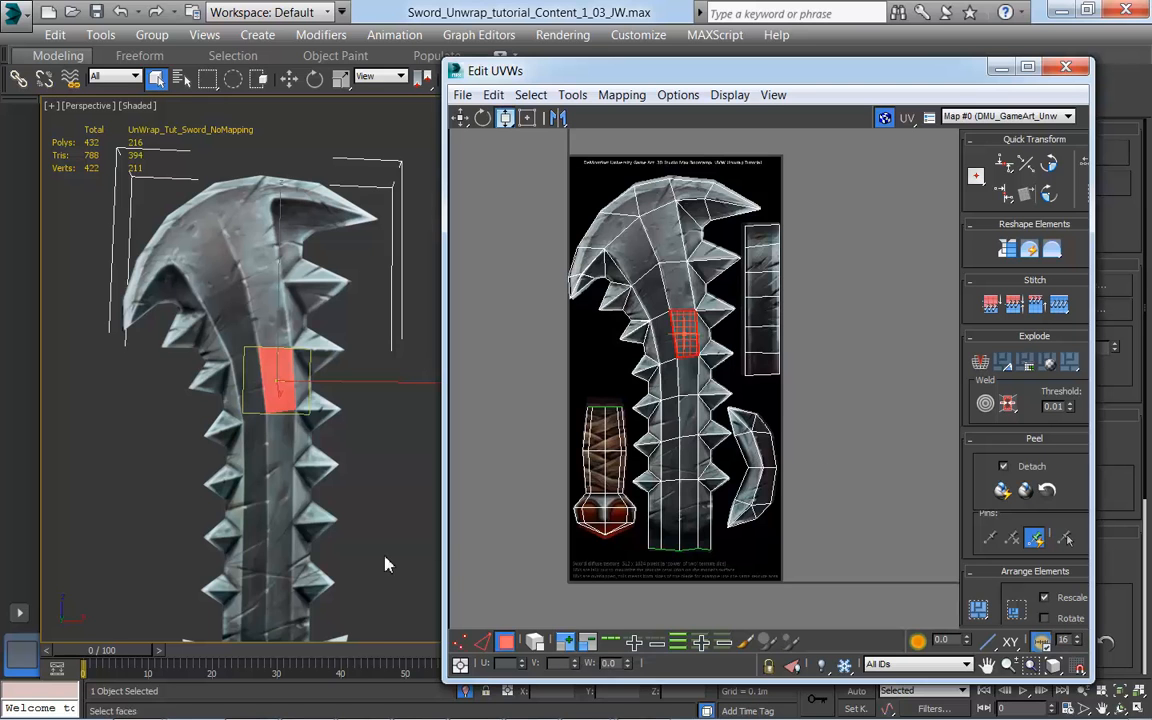
Step: Pick a face on one of the blade's lower spikes and grow the UV selection outward across the blade
middle_click_drag(384, 555, 406, 527)
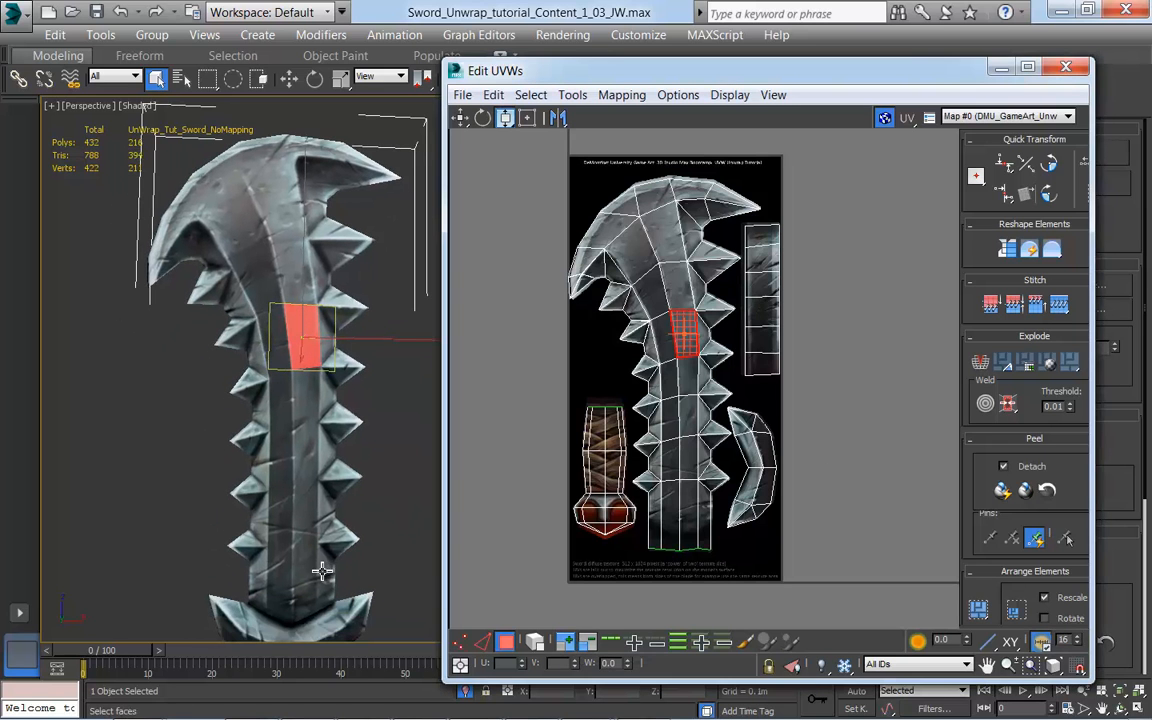
left_click(337, 532)
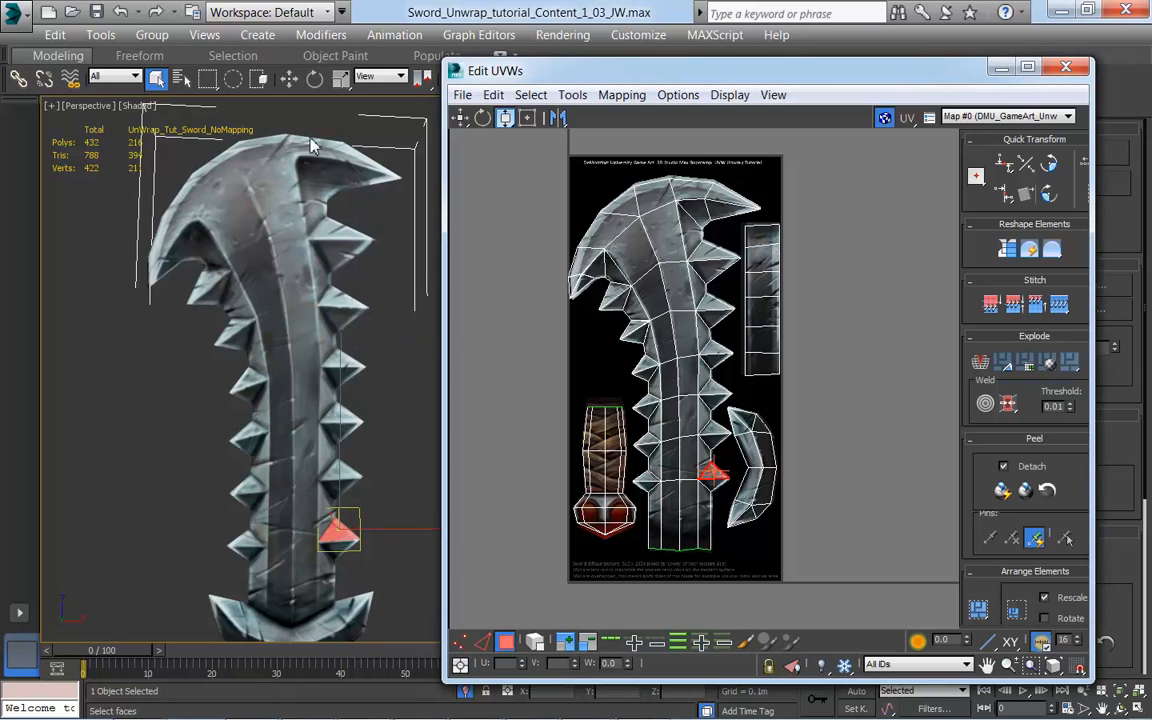
left_click(566, 642)
left_click(566, 642)
left_click(566, 642)
left_click(566, 642)
left_click(566, 642)
left_click(566, 642)
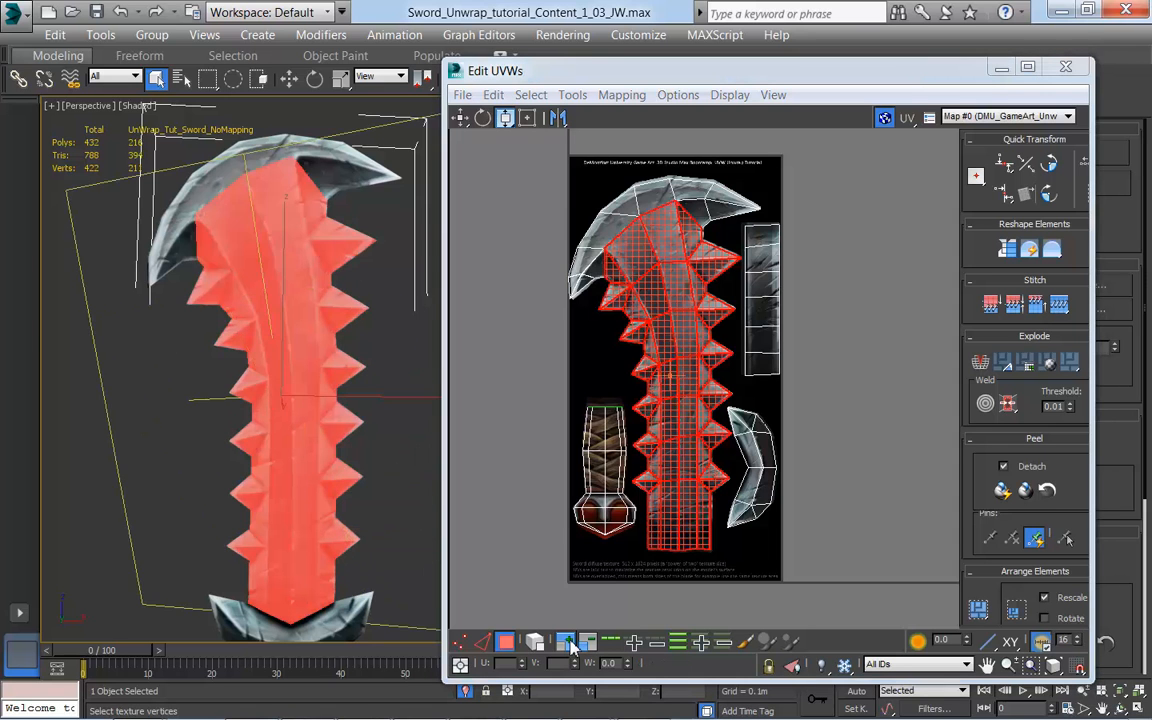
left_click(568, 643)
left_click(568, 643)
Step: Replace the blade selection with one pommel face and grow it until the whole pommel and handle shell is selected
middle_click_drag(371, 590, 393, 471)
left_click(403, 586)
left_click(322, 569)
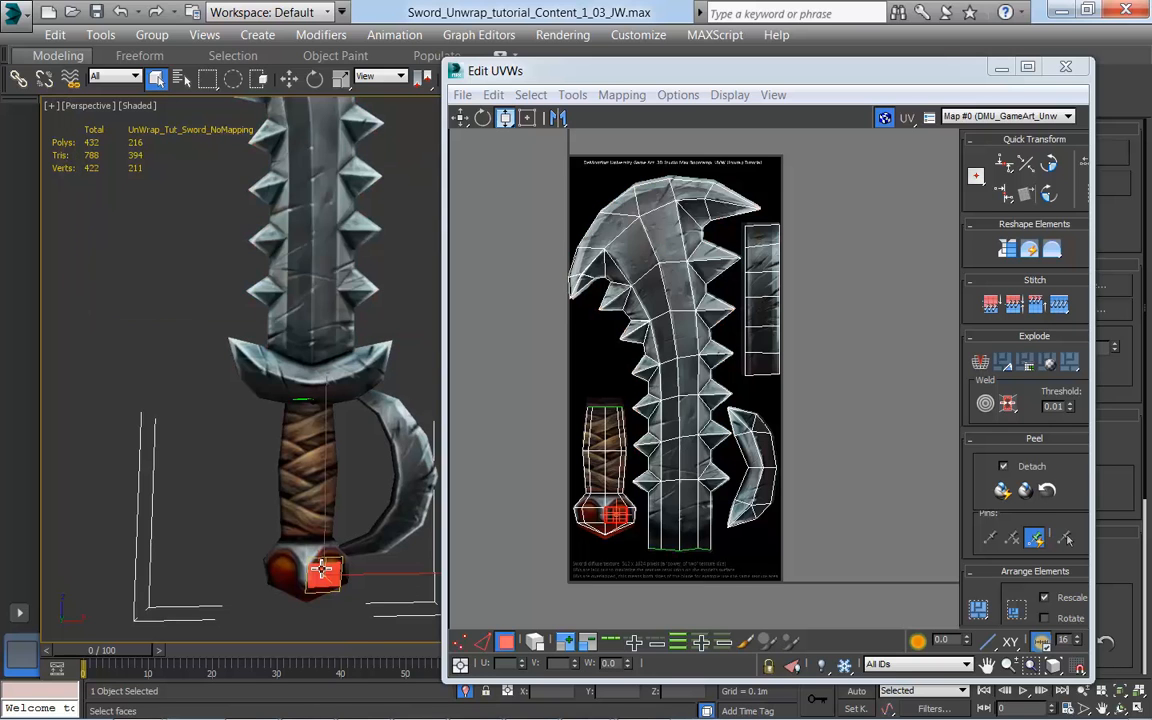
left_click(567, 643)
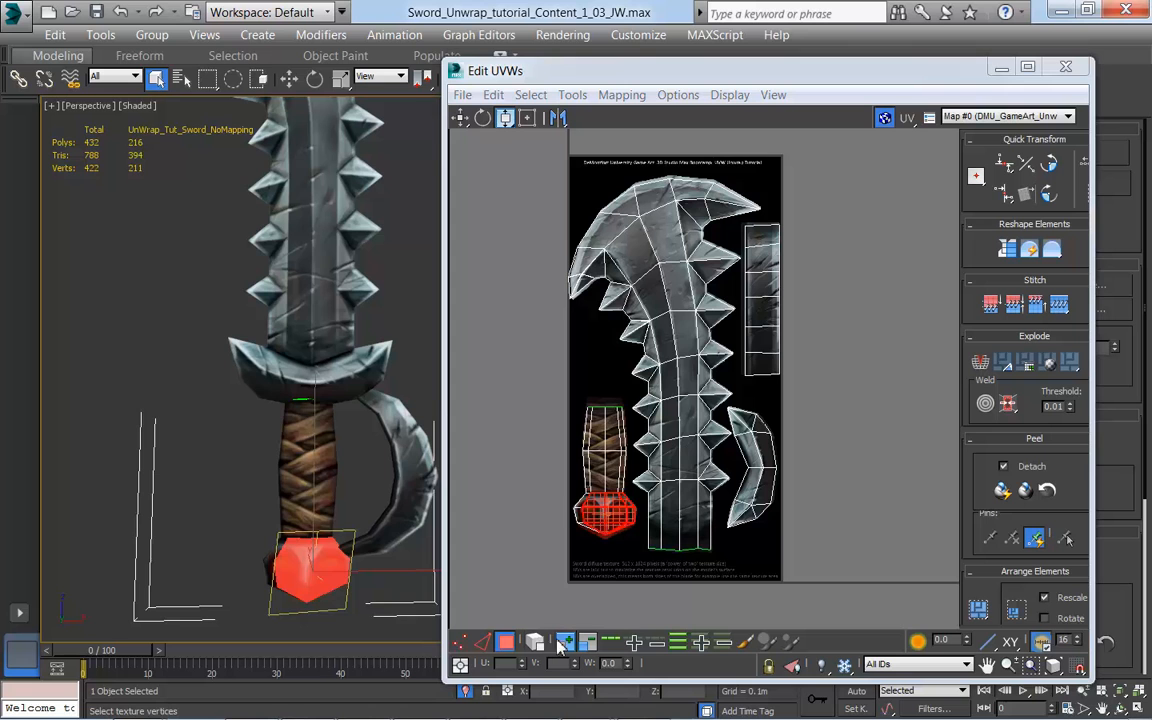
left_click(565, 643)
left_click(565, 643)
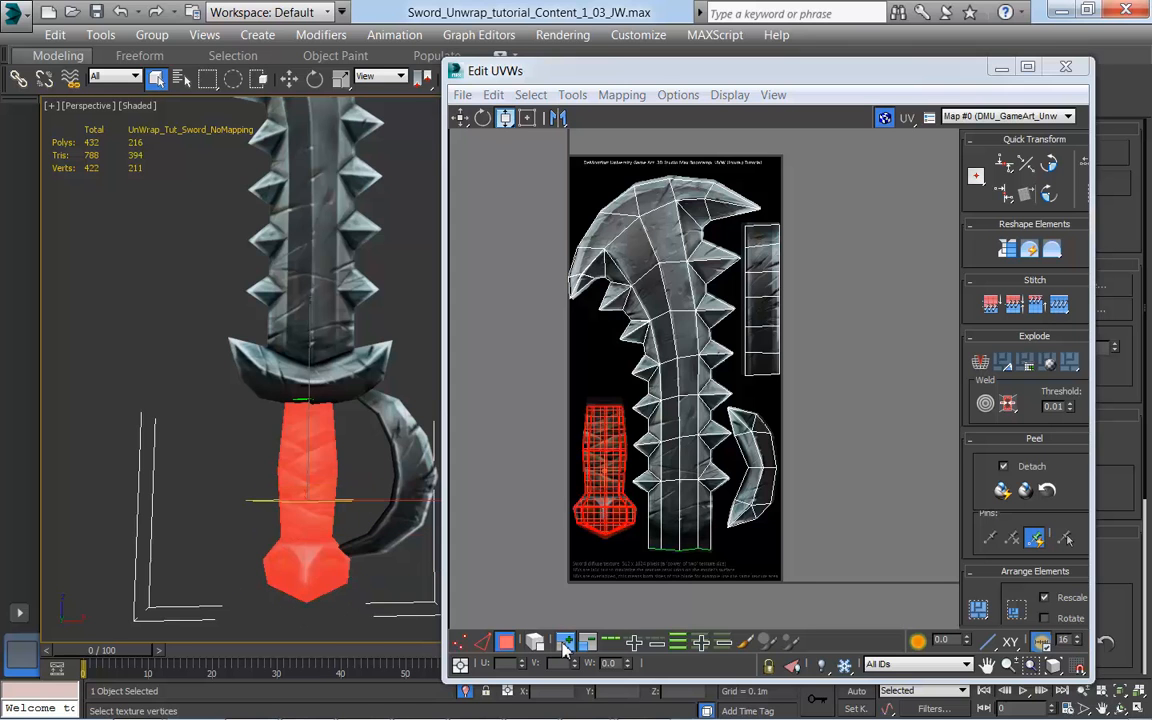
Step: Clear the selection, close the UV editor and bring the whole sword into view
left_click(866, 563)
left_click_drag(935, 80, 752, 145)
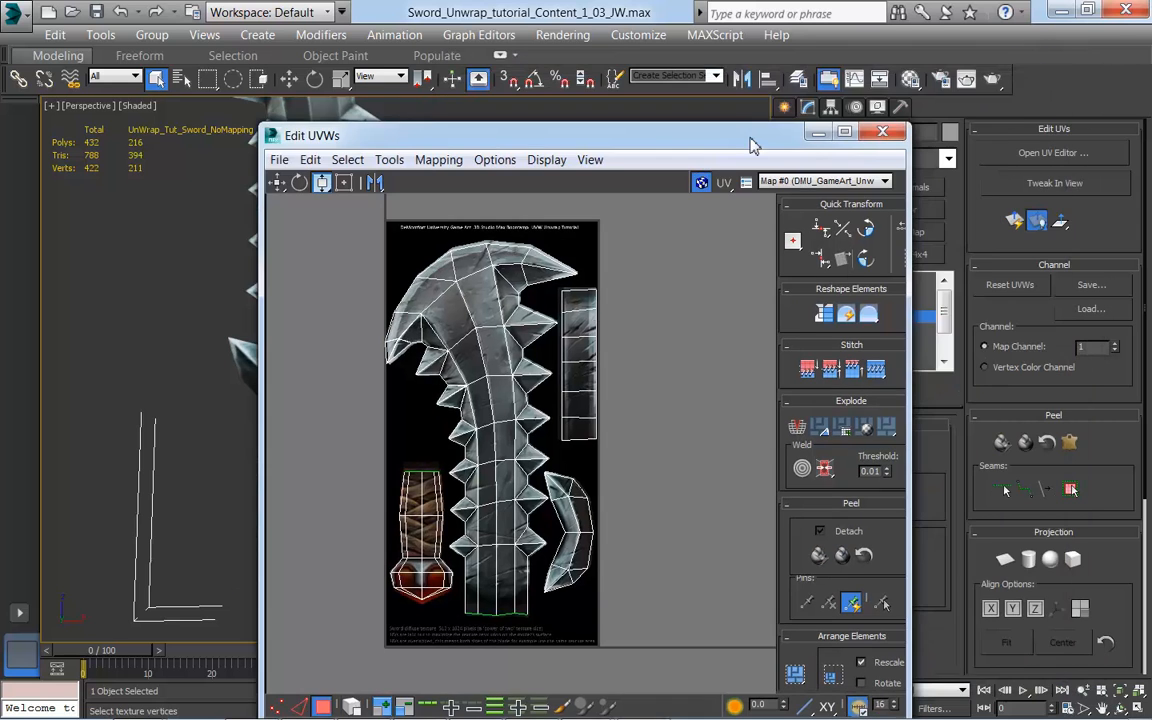
left_click(881, 131)
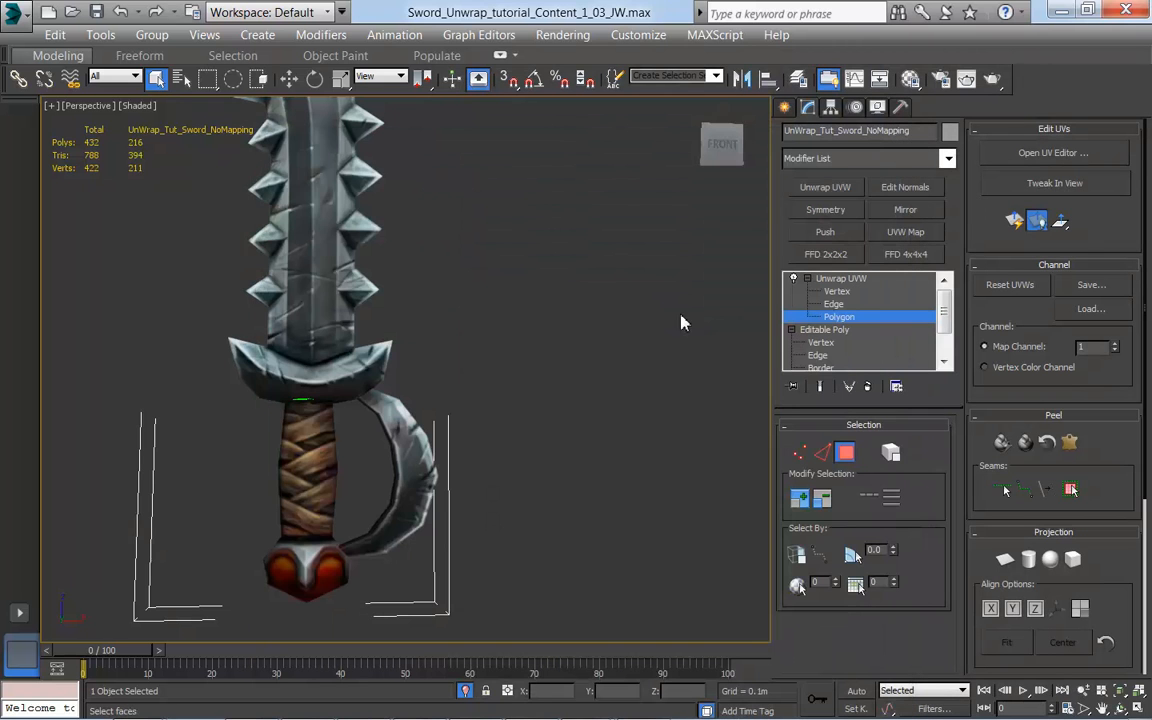
middle_click_drag(682, 315, 710, 409)
scroll(702, 394, "down", 3)
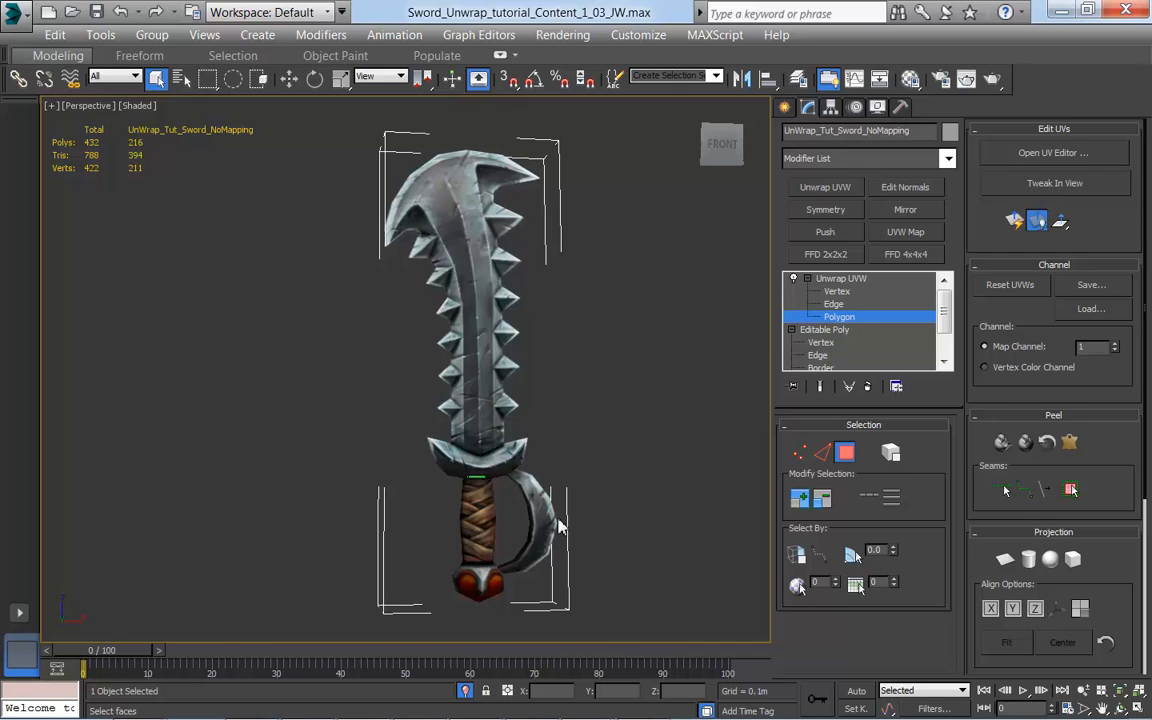
right_click(884, 297)
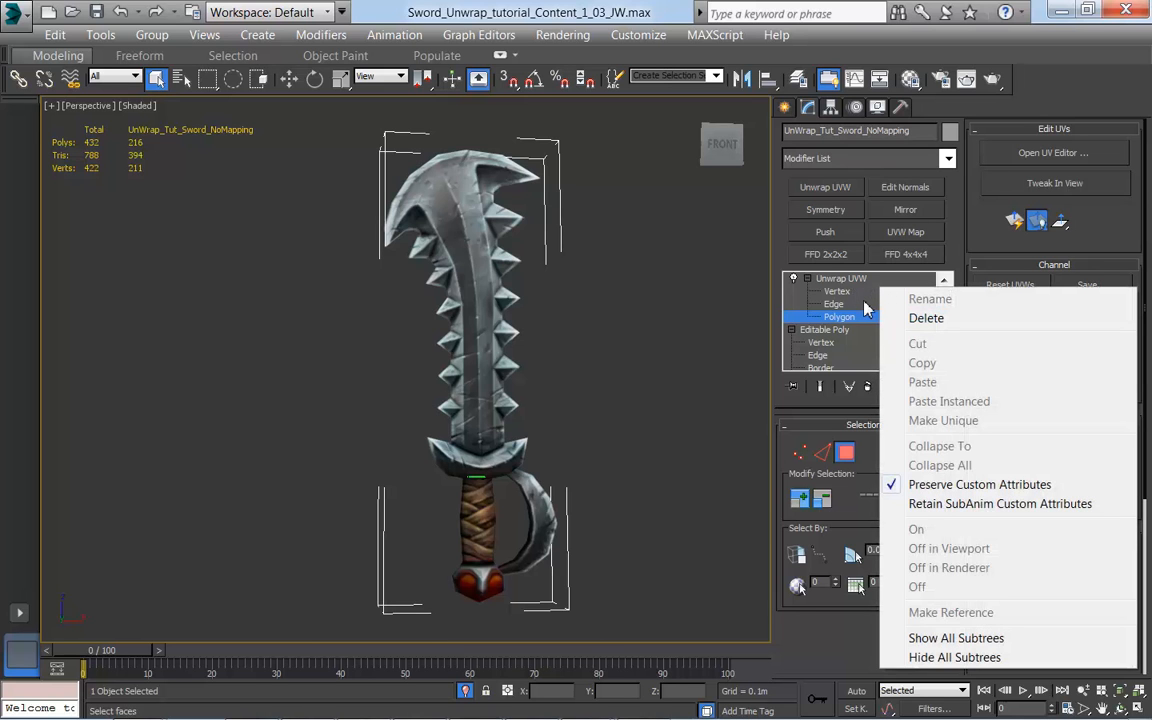
left_click(860, 291)
left_click(919, 328)
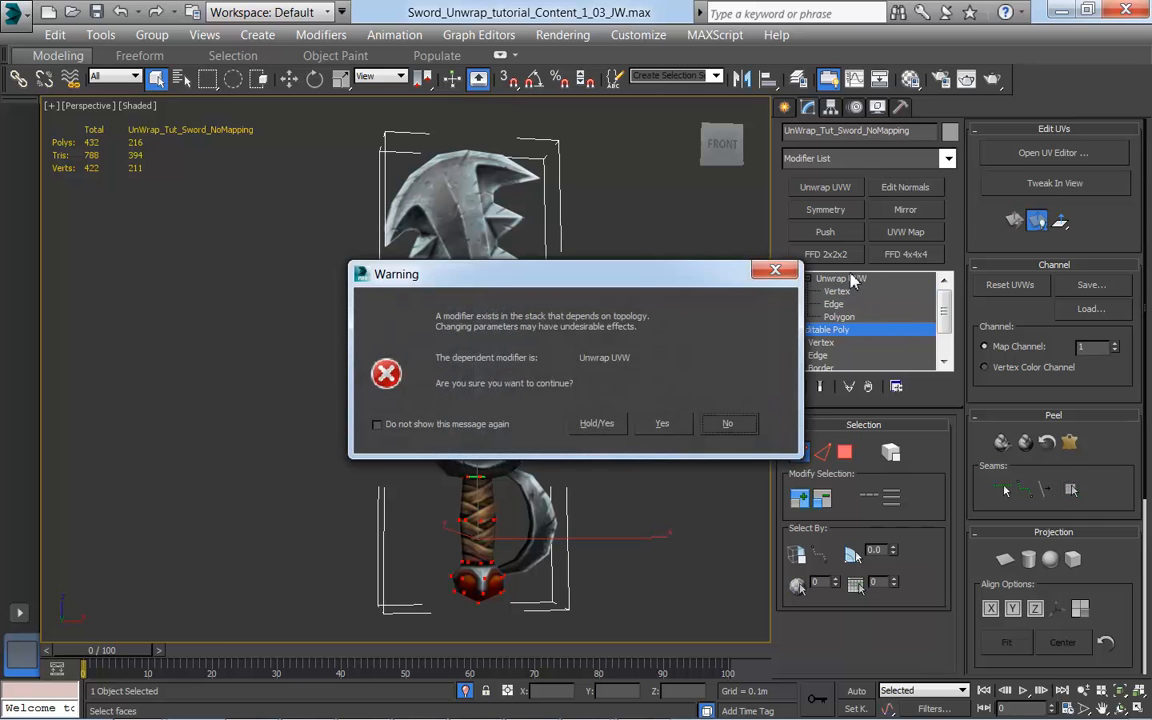
left_click(790, 269)
Step: Collapse the Unwrap UVW modifier into the Editable Poly with Collapse All, accepting the warning
left_click(844, 280)
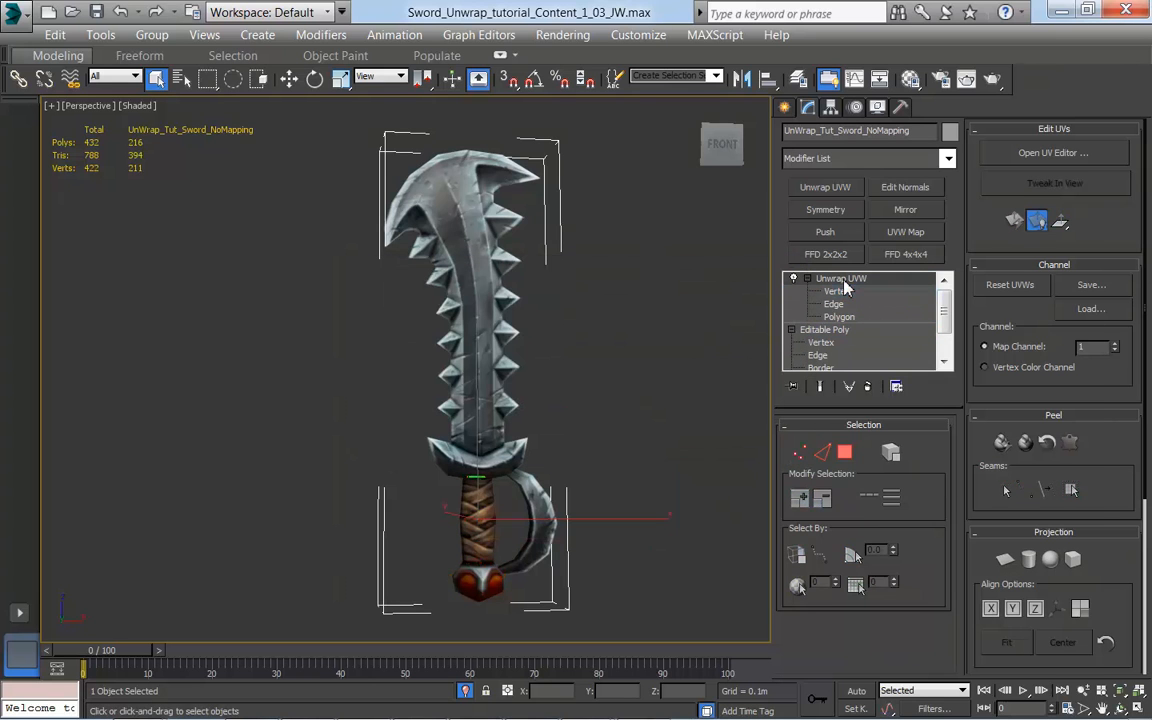
right_click(845, 287)
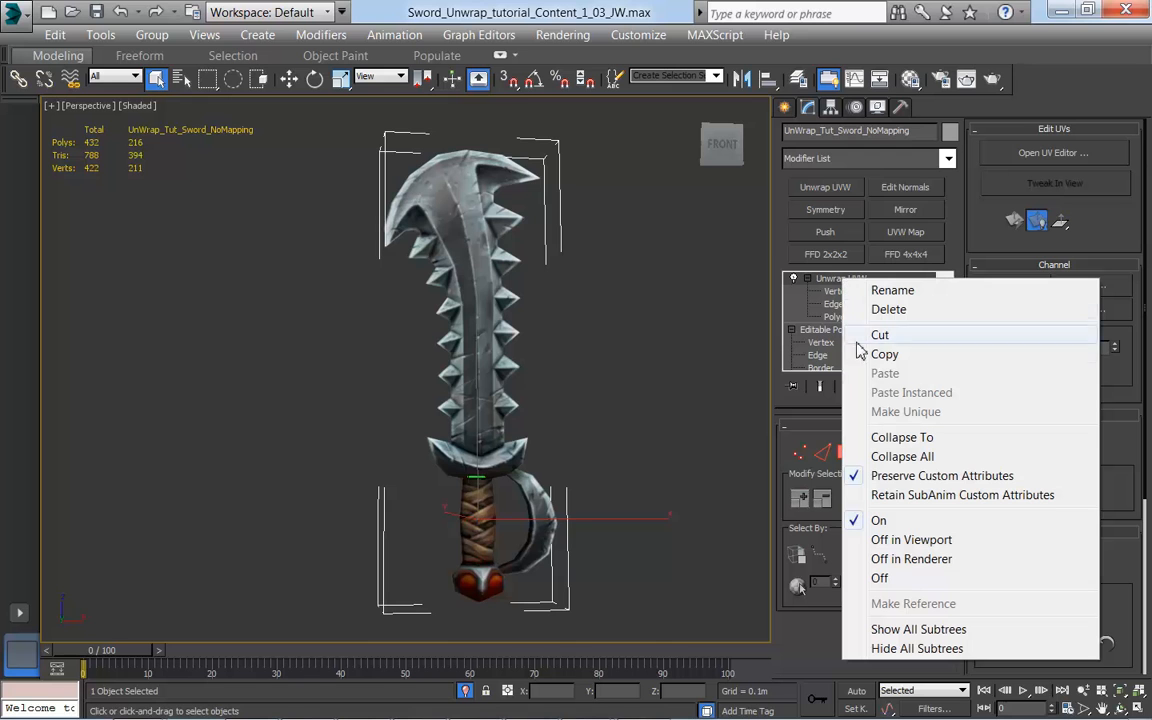
left_click(904, 457)
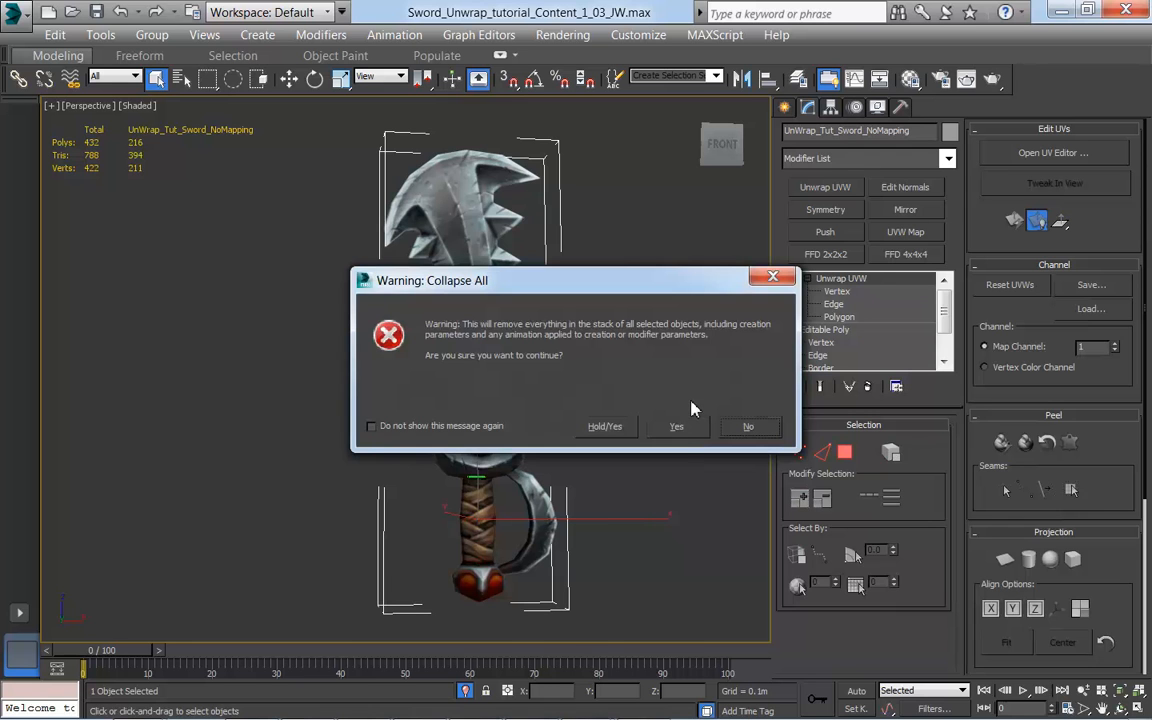
left_click(680, 430)
Step: Examine the collapsed, textured sword as a whole, checking the blade, crossguard, handle and hand guard from slightly different angles
middle_click_drag(690, 385, 683, 413)
middle_click_drag(517, 480, 550, 407)
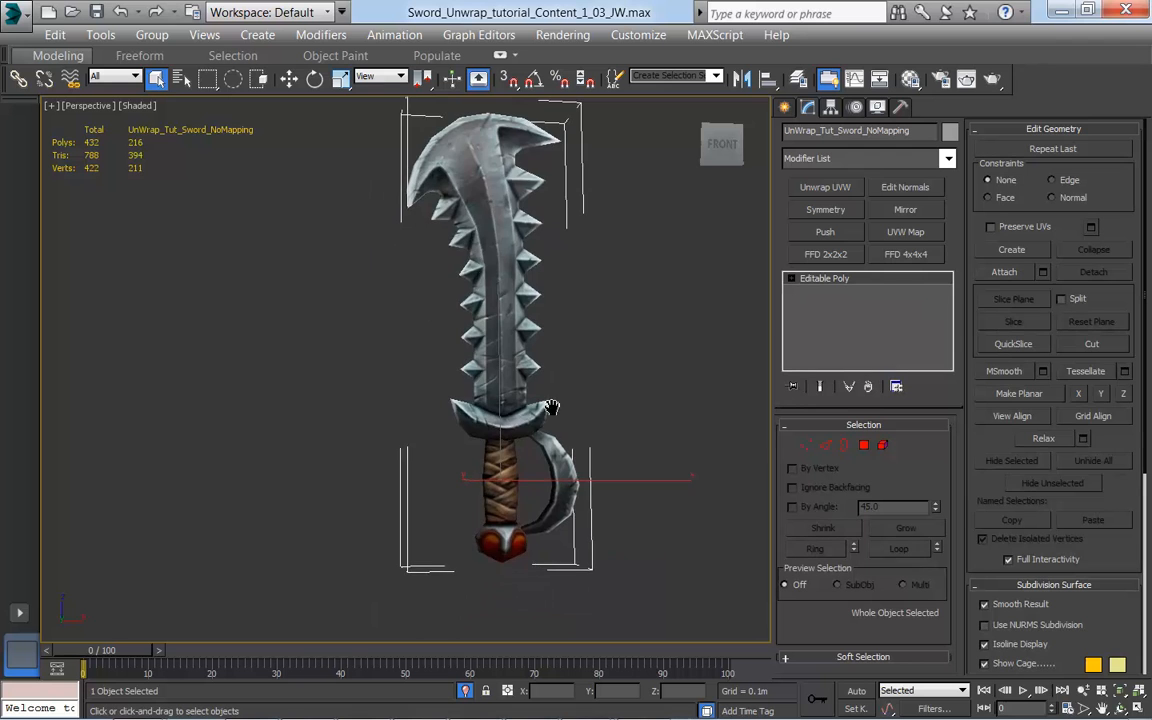
middle_click_drag(456, 412, 626, 440, "alt")
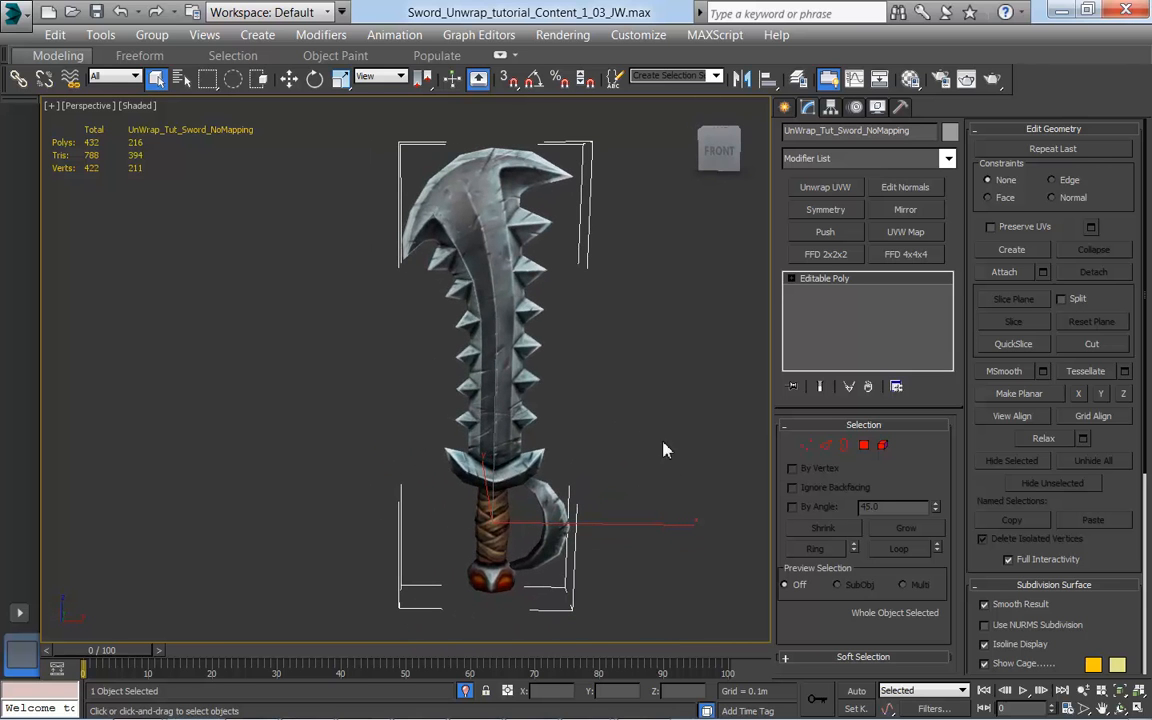
middle_click_drag(680, 474, 696, 504, "alt")
middle_click_drag(603, 421, 518, 443)
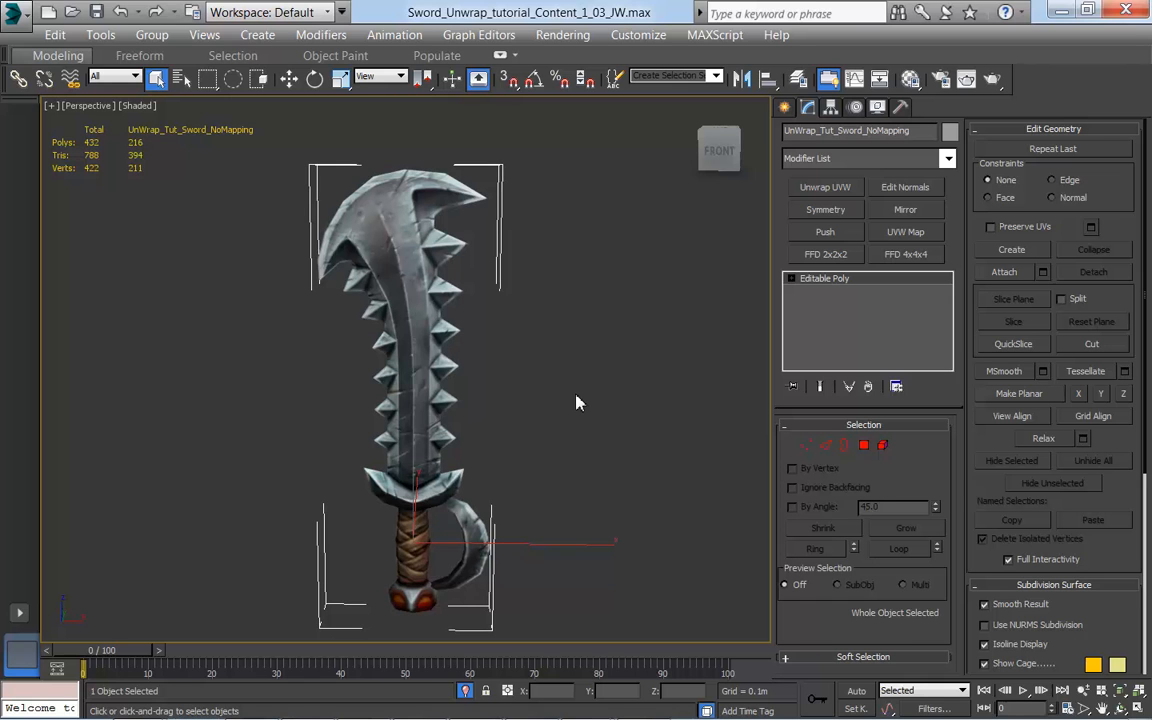
middle_click_drag(578, 484, 595, 463)
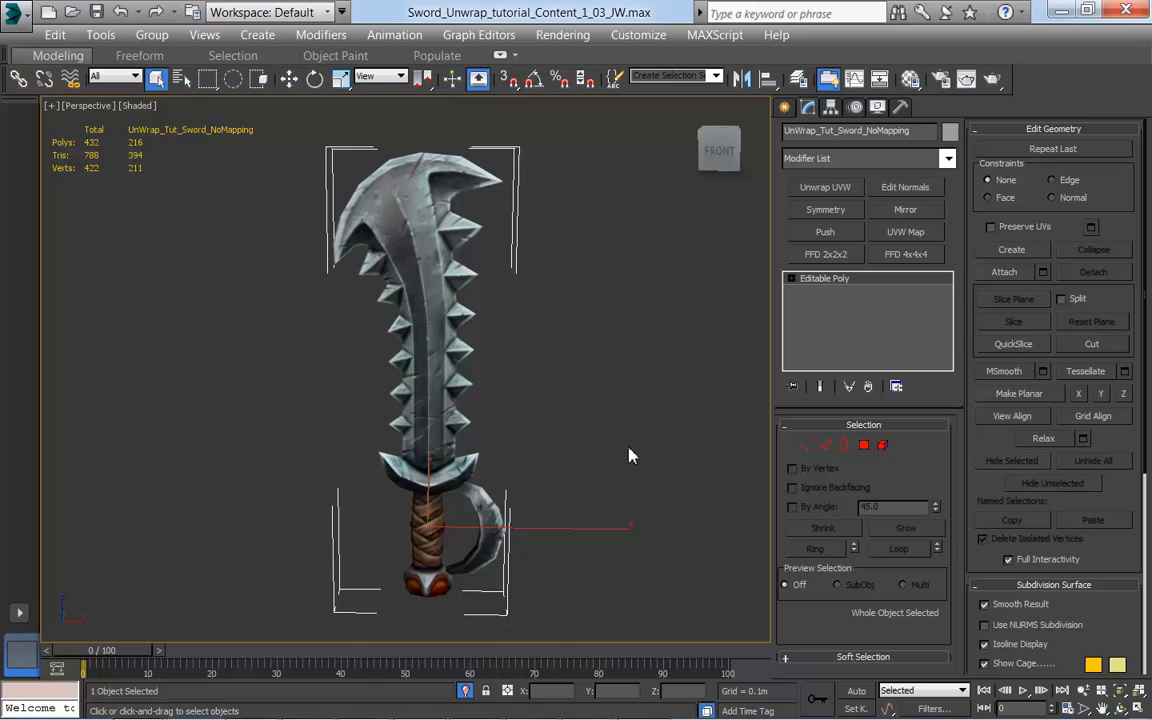
middle_click_drag(629, 458, 611, 460)
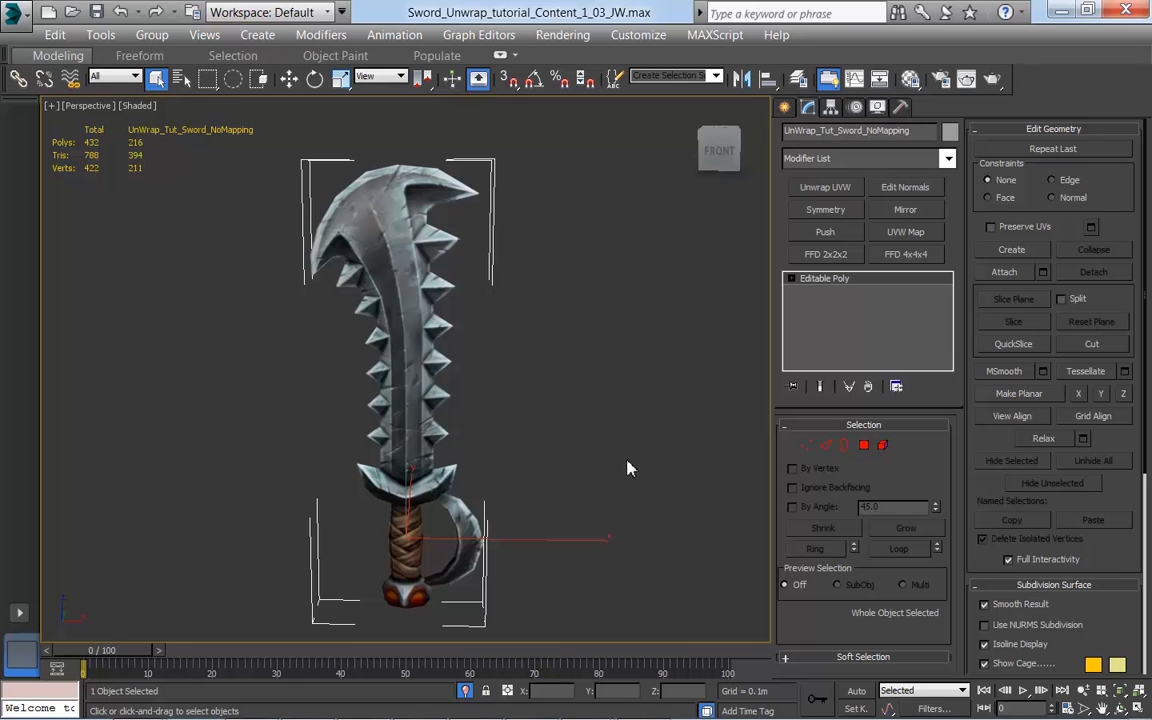
middle_click_drag(622, 490, 644, 480)
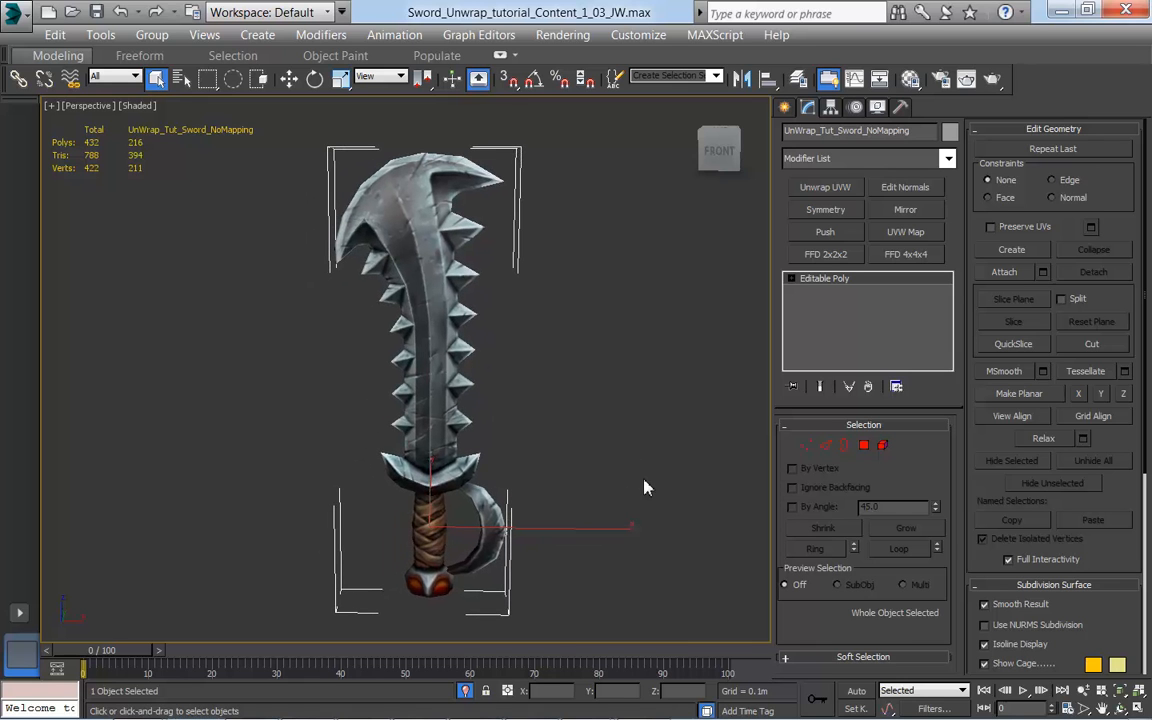